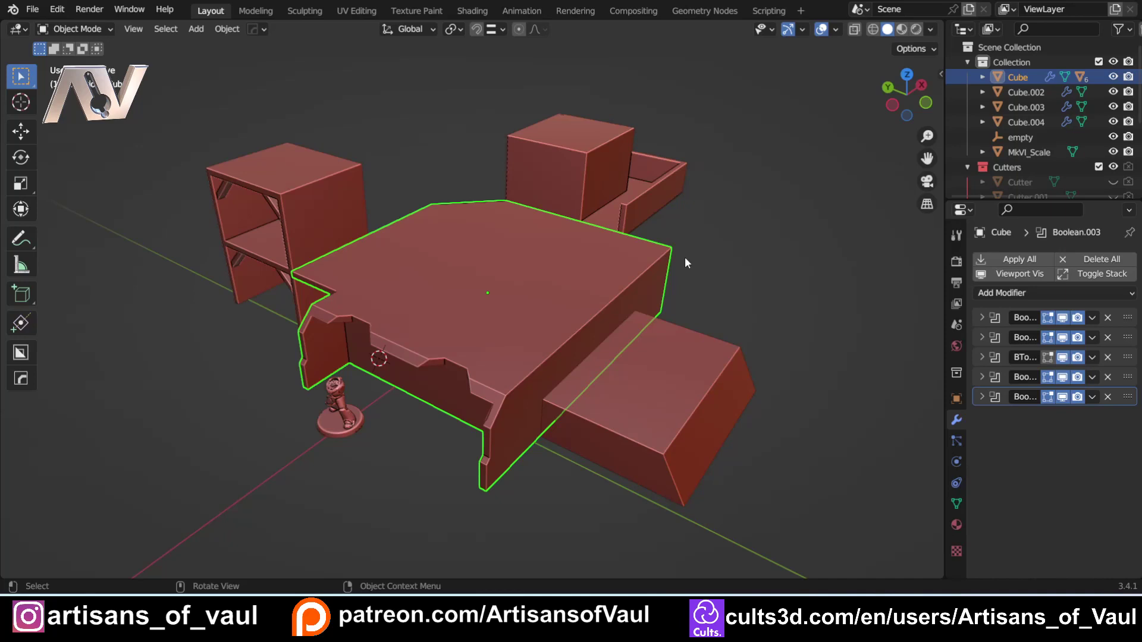
Extract the main building's two adjoining roof faces into a separate panel with Smart Face
{"action": "scroll", "coordinate": [487, 290], "scroll_direction": "up", "scroll_amount": 2}
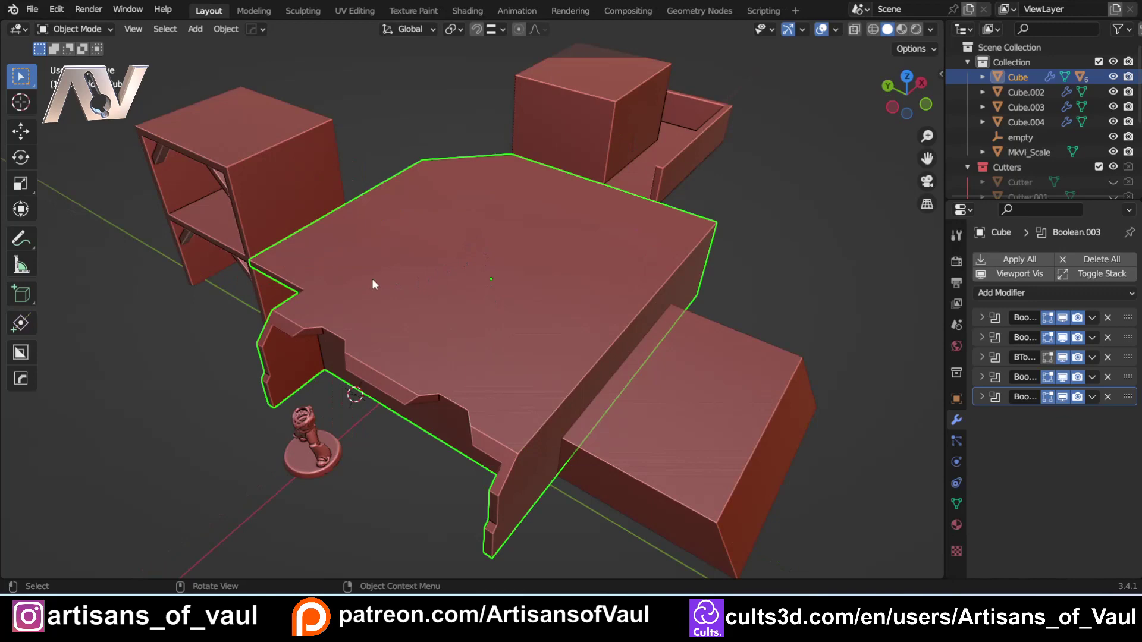
{"action": "middle_click_drag", "start_coordinate": [384, 235], "coordinate": [579, 242]}
{"action": "key", "text": "Tab"}
{"action": "left_click", "coordinate": [665, 234]}
{"action": "middle_click_drag", "start_coordinate": [435, 309], "coordinate": [415, 222]}
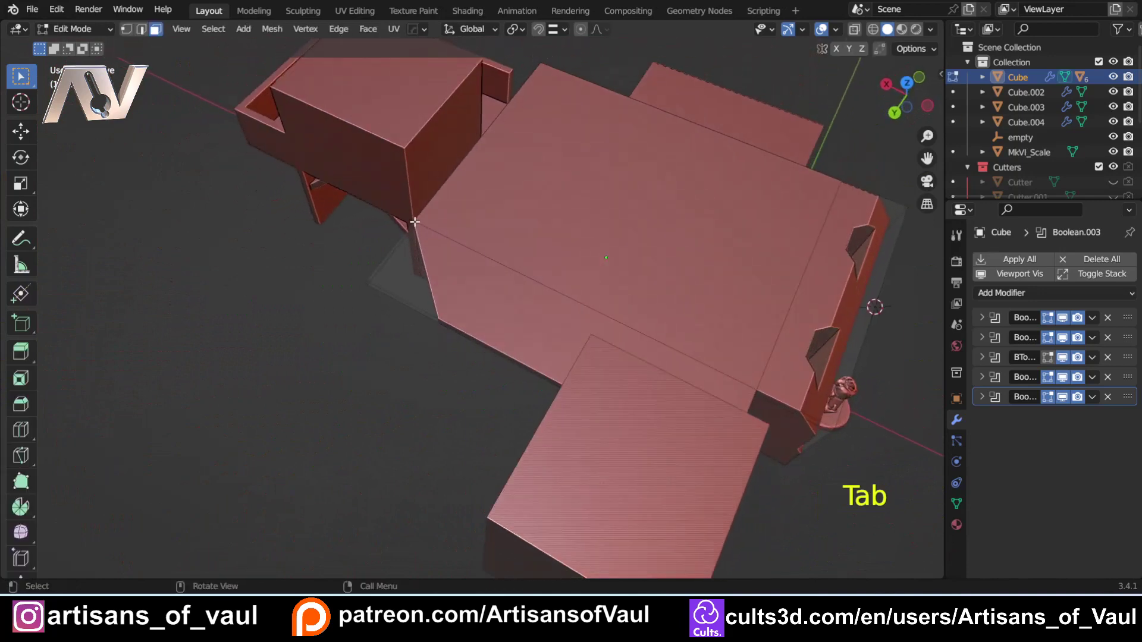
{"action": "middle_click_drag", "start_coordinate": [396, 271], "coordinate": [388, 351]}
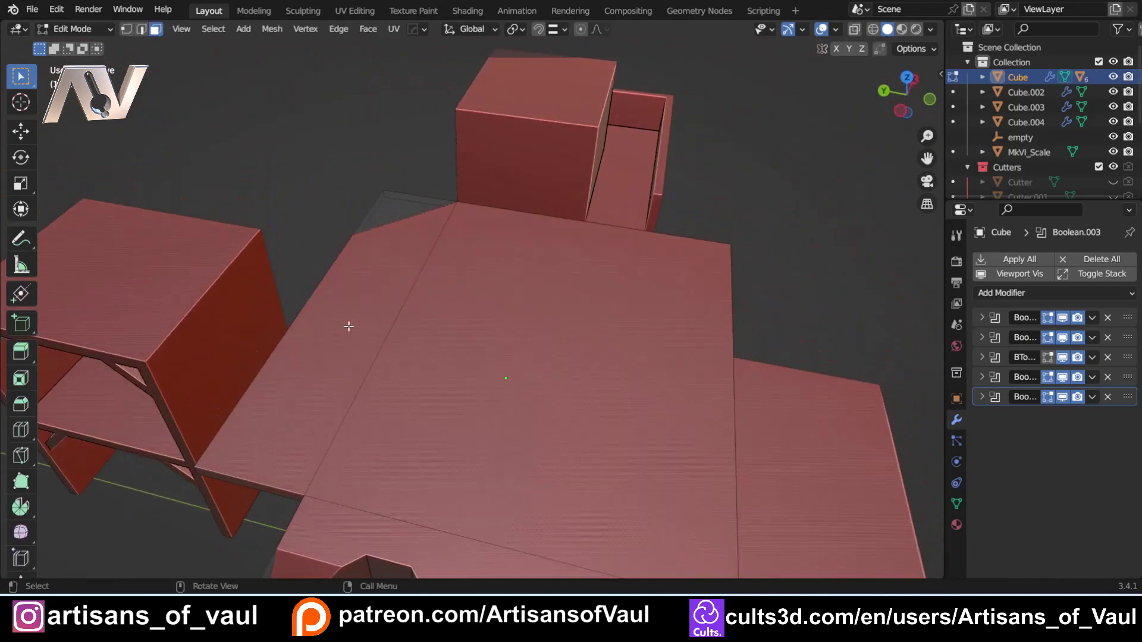
{"action": "left_click", "coordinate": [347, 327]}
{"action": "left_click", "coordinate": [521, 352], "text": "shift"}
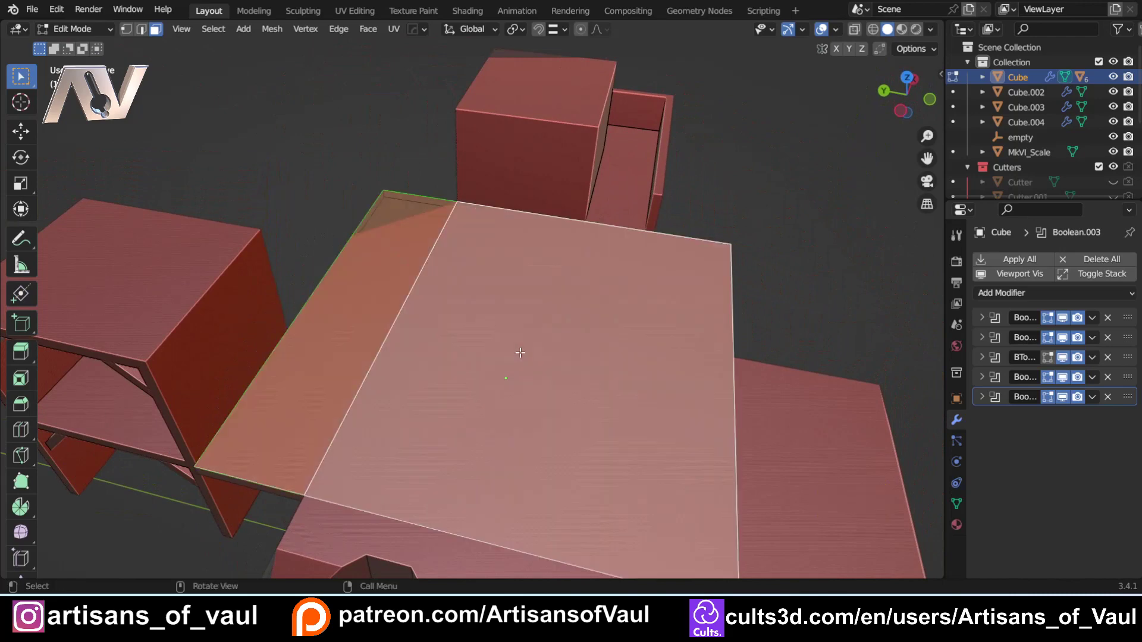
{"action": "key", "text": "4"}
{"action": "middle_click_drag", "start_coordinate": [329, 387], "coordinate": [341, 319], "text": "shift"}
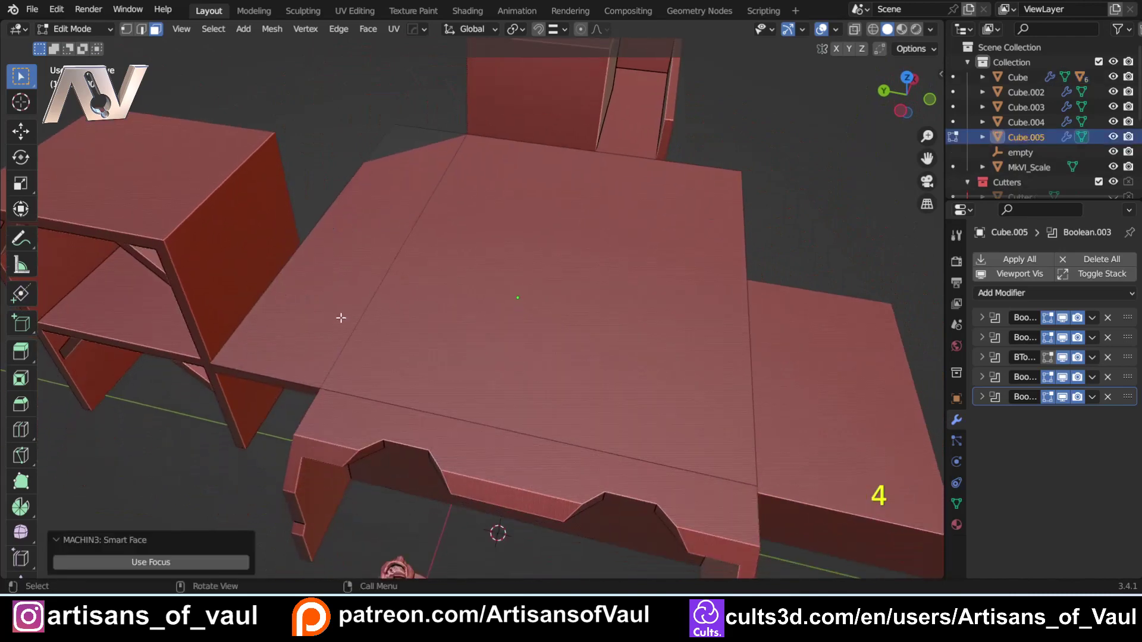
Return to Object Mode and apply all modifiers on the extracted roof panel with Smart Apply
{"action": "scroll", "coordinate": [341, 319], "scroll_direction": "up", "scroll_amount": 1}
{"action": "key", "text": "Tab"}
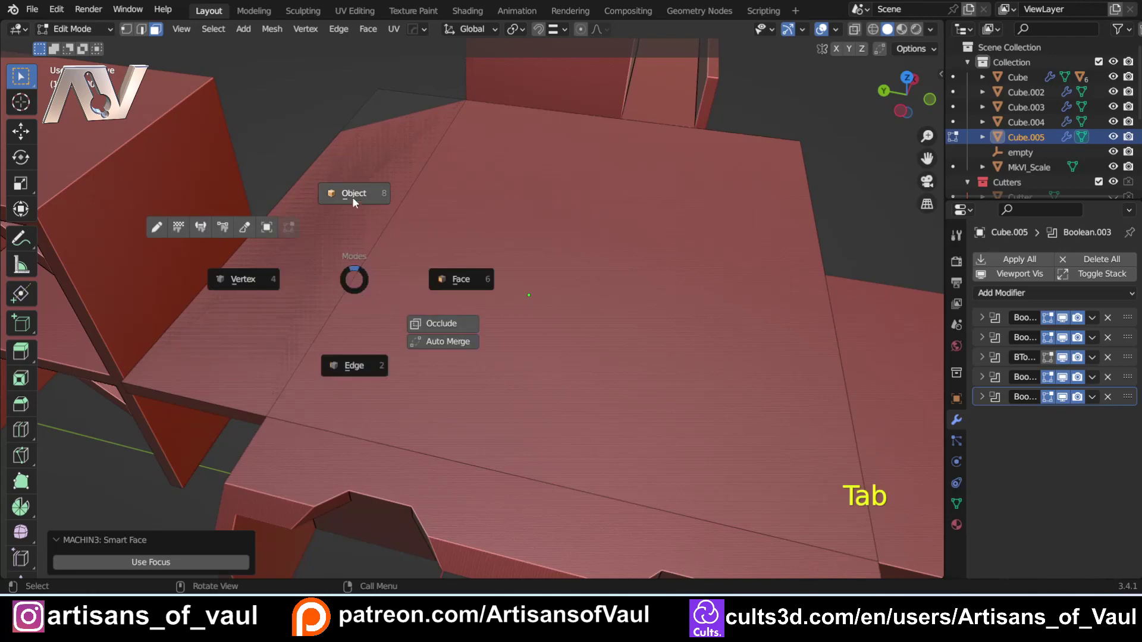
{"action": "left_click", "coordinate": [351, 189]}
{"action": "middle_click_drag", "start_coordinate": [341, 319], "coordinate": [367, 277]}
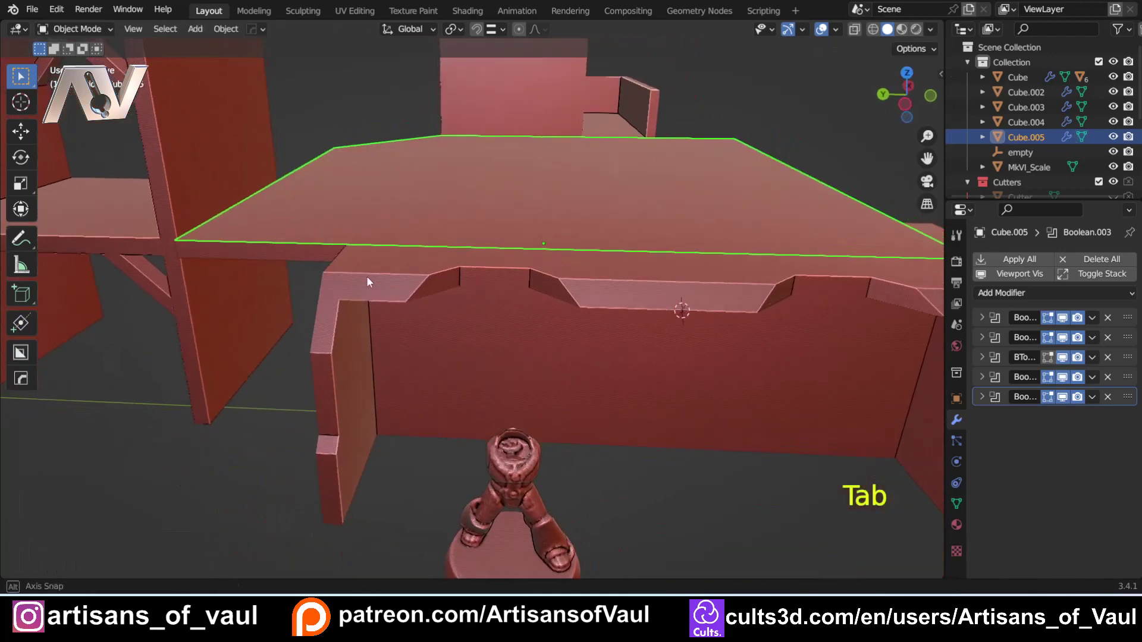
{"action": "middle_click_drag", "start_coordinate": [437, 255], "coordinate": [384, 302], "text": "shift"}
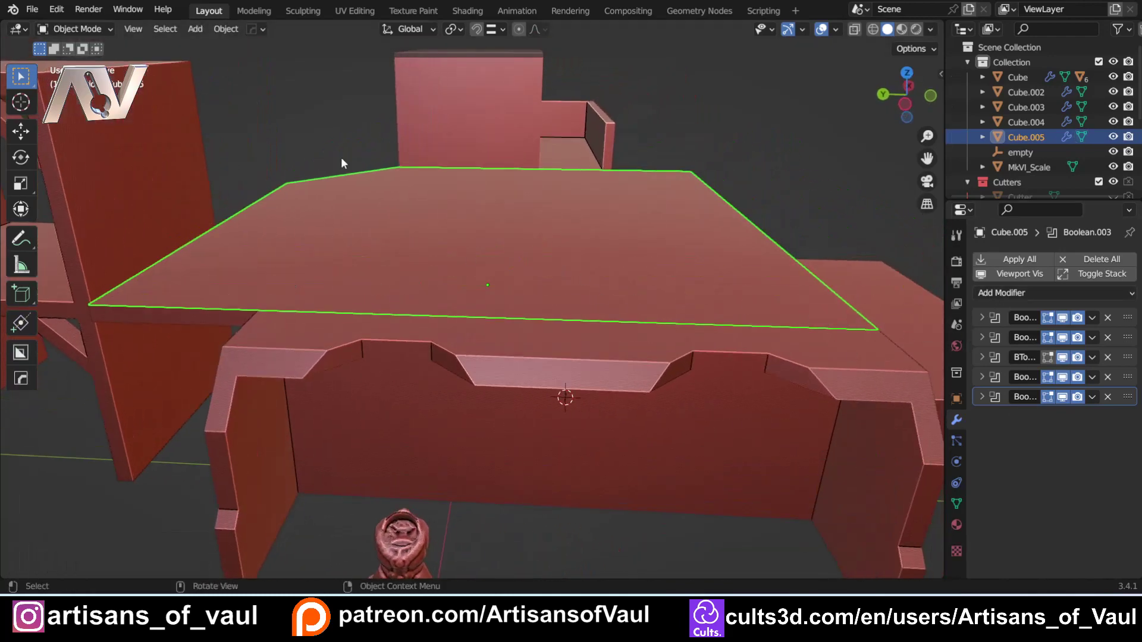
{"action": "middle_click_drag", "start_coordinate": [341, 158], "coordinate": [305, 192]}
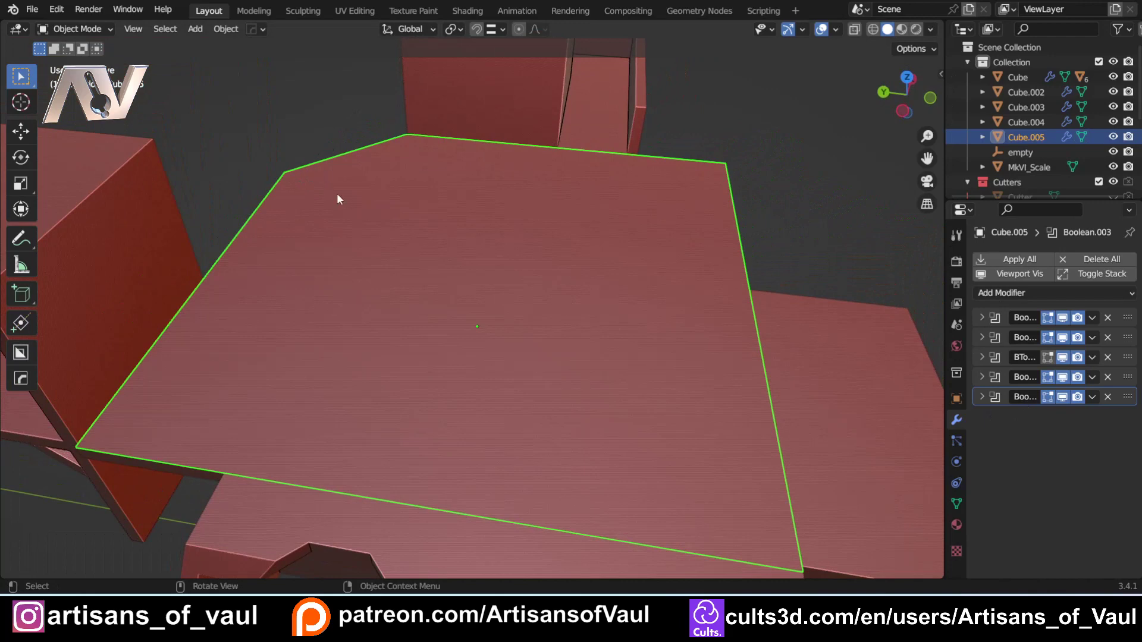
{"action": "key", "text": "q"}
{"action": "key", "text": "q"}
{"action": "key", "text": "q"}
{"action": "mouse_move", "coordinate": [329, 214]}
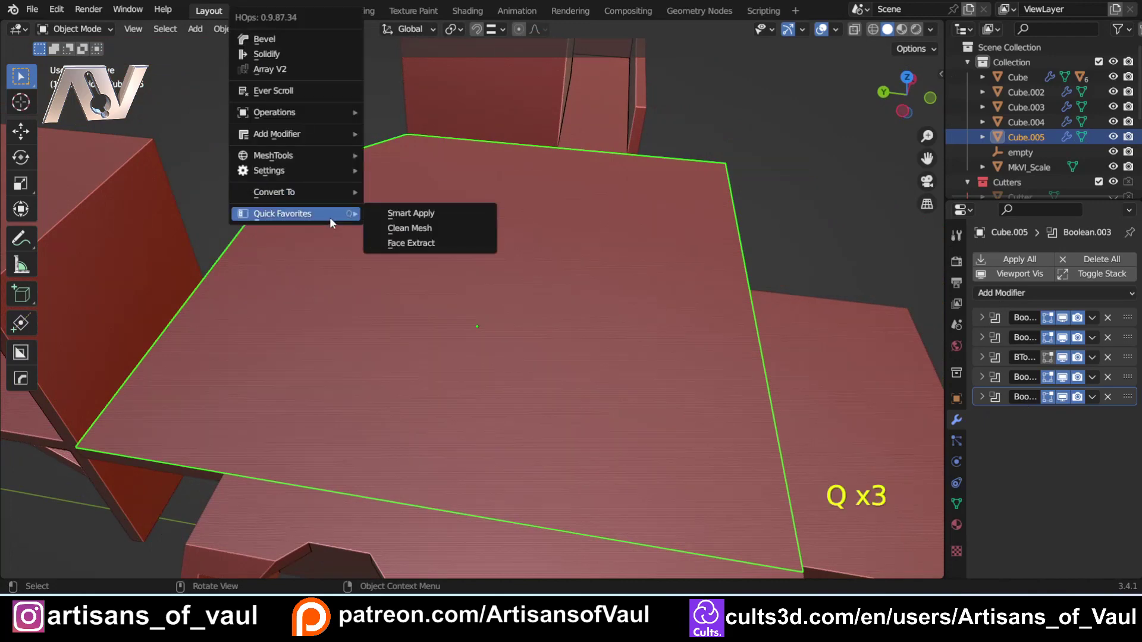
{"action": "left_click", "coordinate": [421, 215]}
{"action": "scroll", "coordinate": [421, 232], "scroll_direction": "down", "scroll_amount": 2}
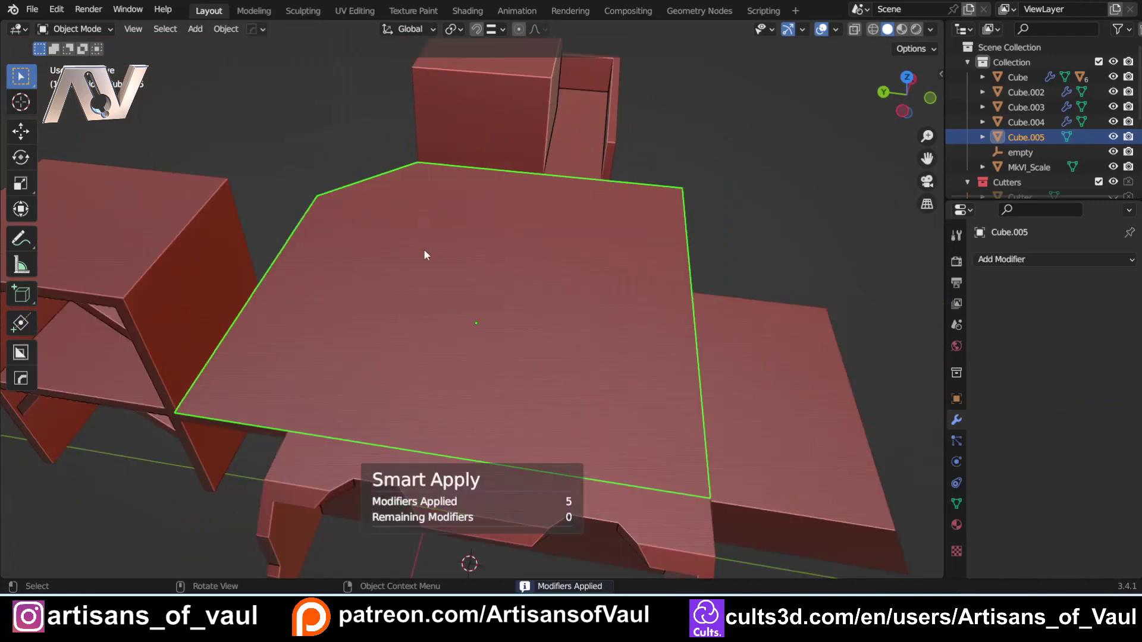
Raise the roof panel about 6.9 along Z and scale it uniformly to about 0.915
{"action": "key", "text": "g"}
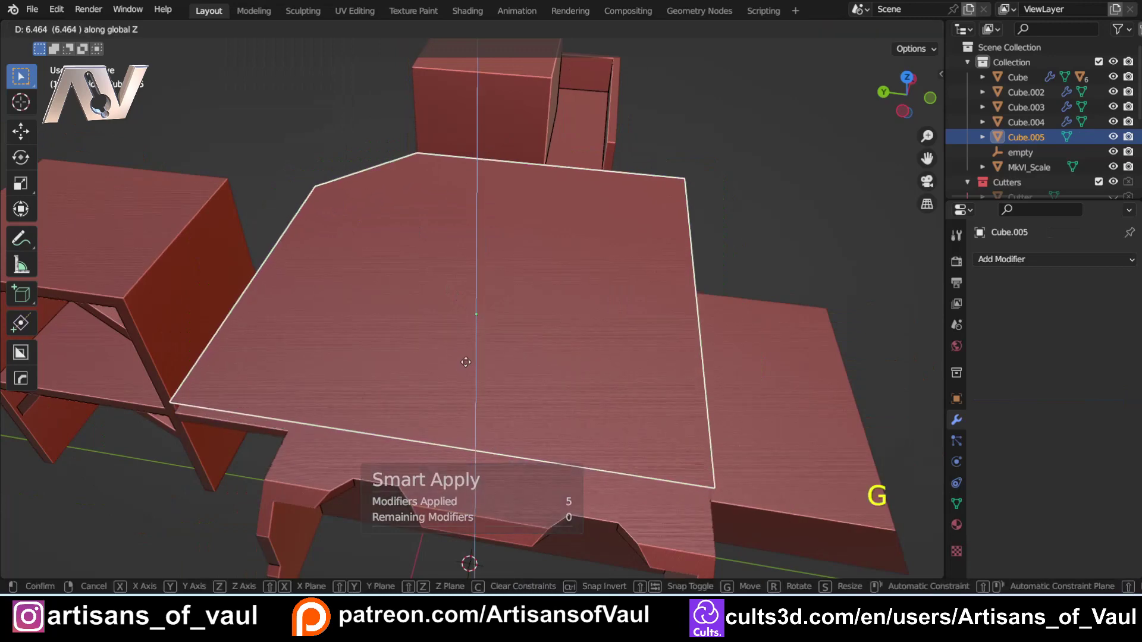
{"action": "left_click", "coordinate": [797, 144]}
{"action": "left_click", "coordinate": [912, 79]}
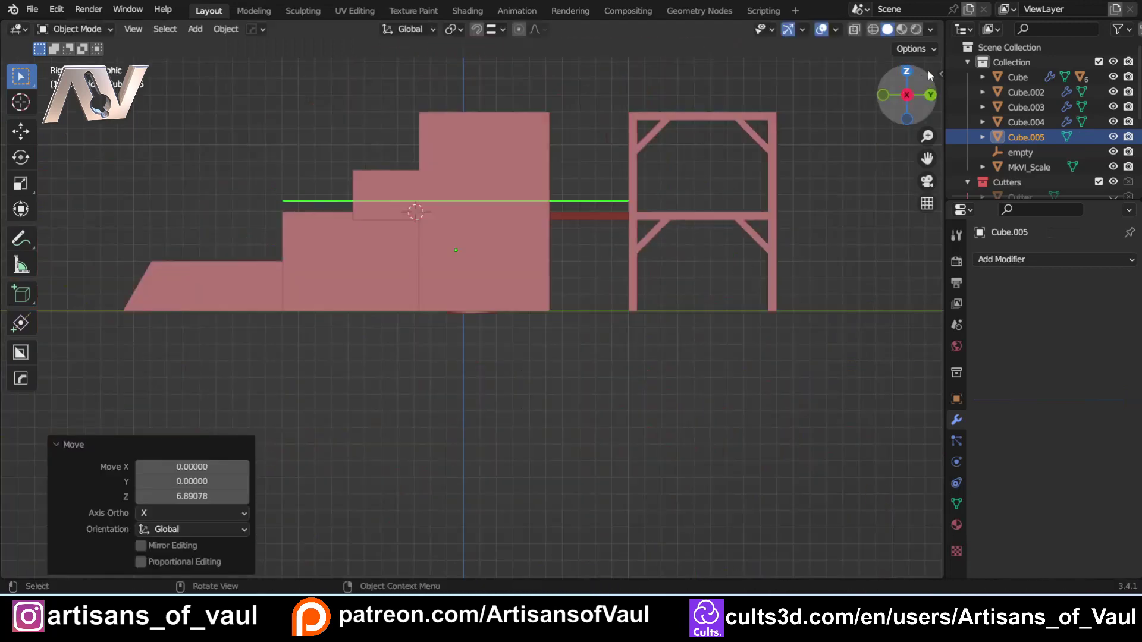
{"action": "left_click", "coordinate": [909, 71]}
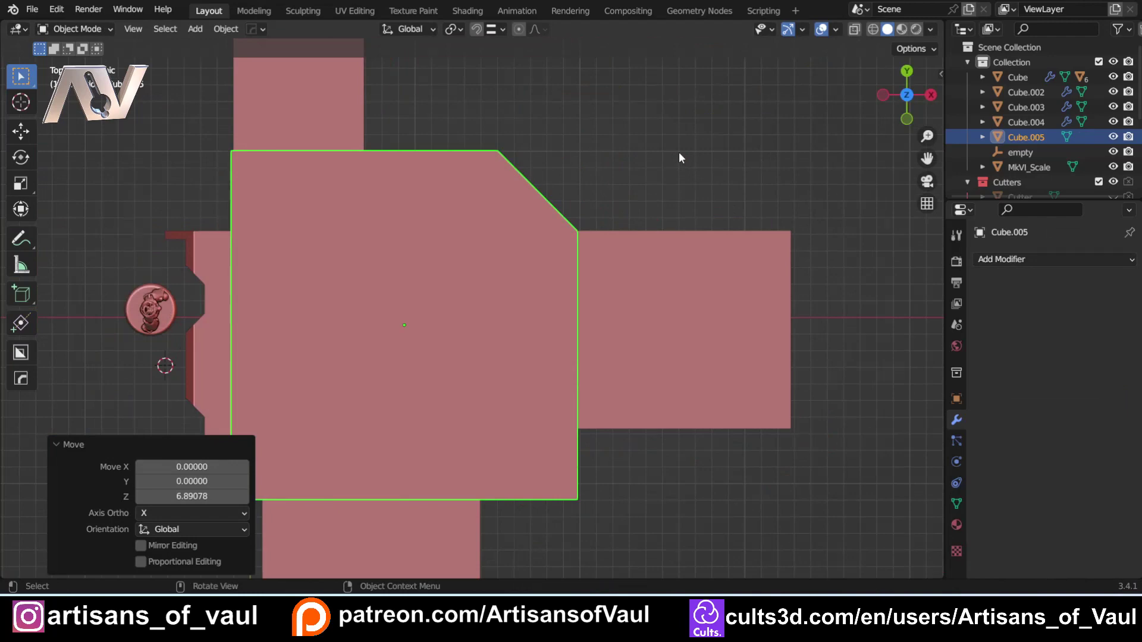
{"action": "key", "text": "s"}
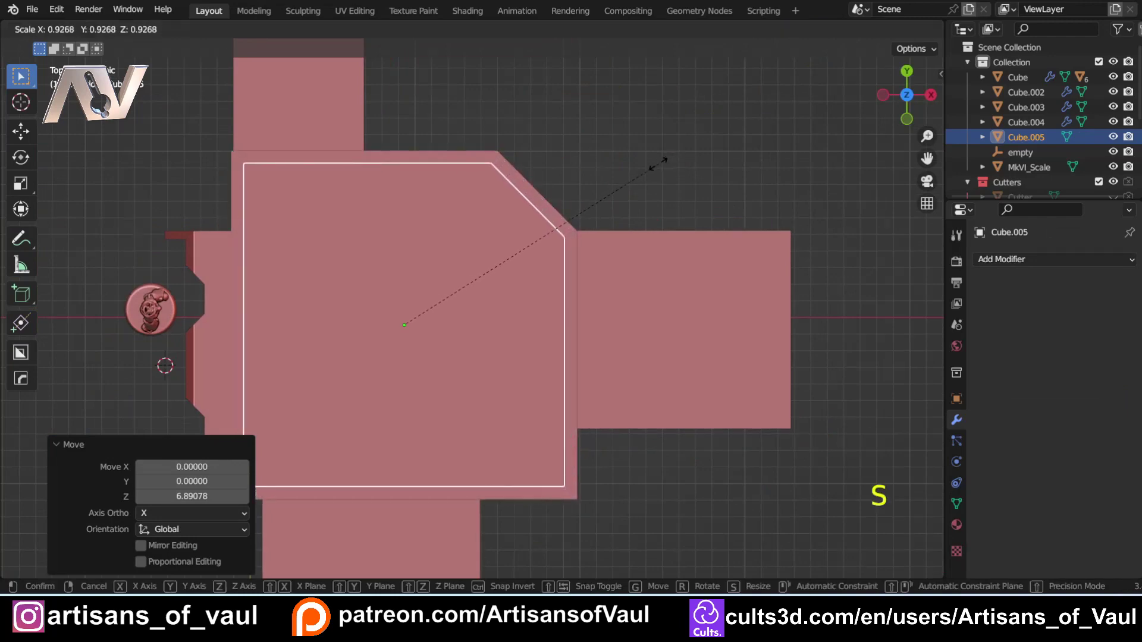
{"action": "left_click", "coordinate": [656, 171]}
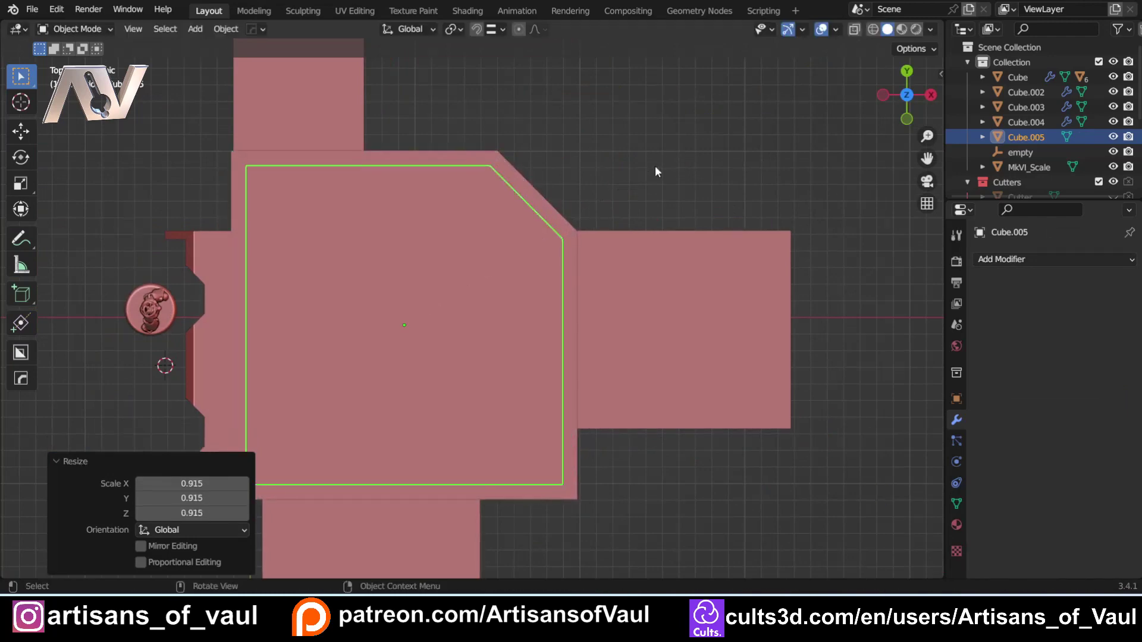
Move the scaled roof panel further up along Z, clear of the roof surface
{"action": "middle_click_drag", "start_coordinate": [656, 172], "coordinate": [444, 220]}
{"action": "key", "text": "g"}
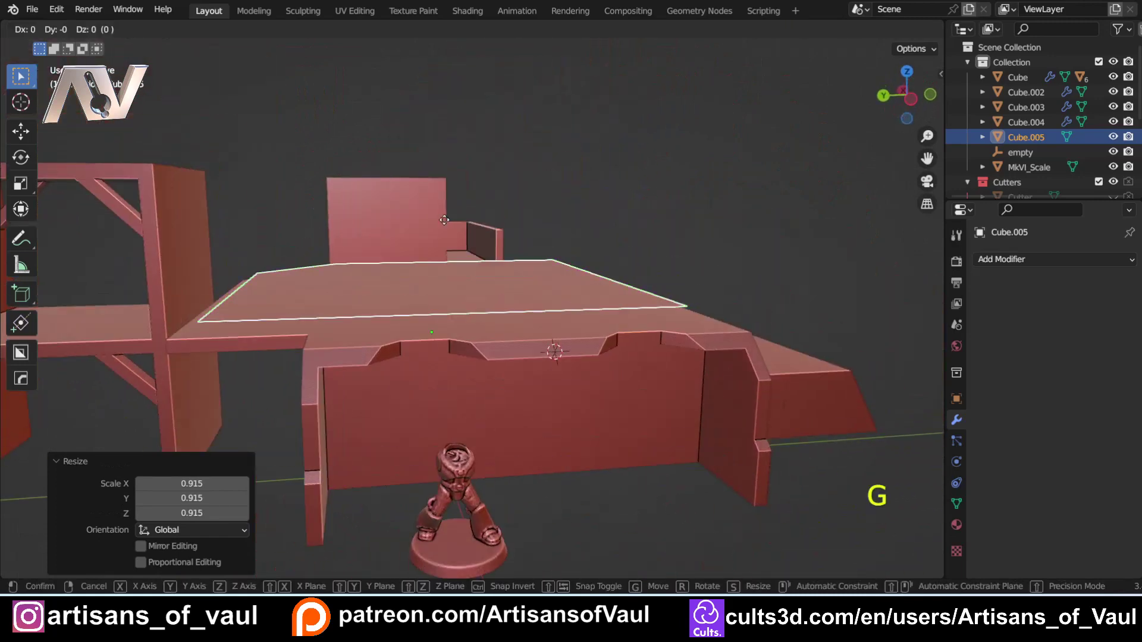
{"action": "key", "text": "z"}
{"action": "left_click", "coordinate": [443, 191]}
Run Clean Mesh on the roof panel to dissolve its inner edge, and check the geometry in Edit Mode
{"action": "middle_click_drag", "start_coordinate": [263, 226], "coordinate": [351, 268], "text": "shift"}
{"action": "key", "text": "Tab"}
{"action": "left_click", "coordinate": [350, 407]}
{"action": "scroll", "coordinate": [284, 315], "scroll_direction": "up", "scroll_amount": 2}
{"action": "key", "text": "Tab"}
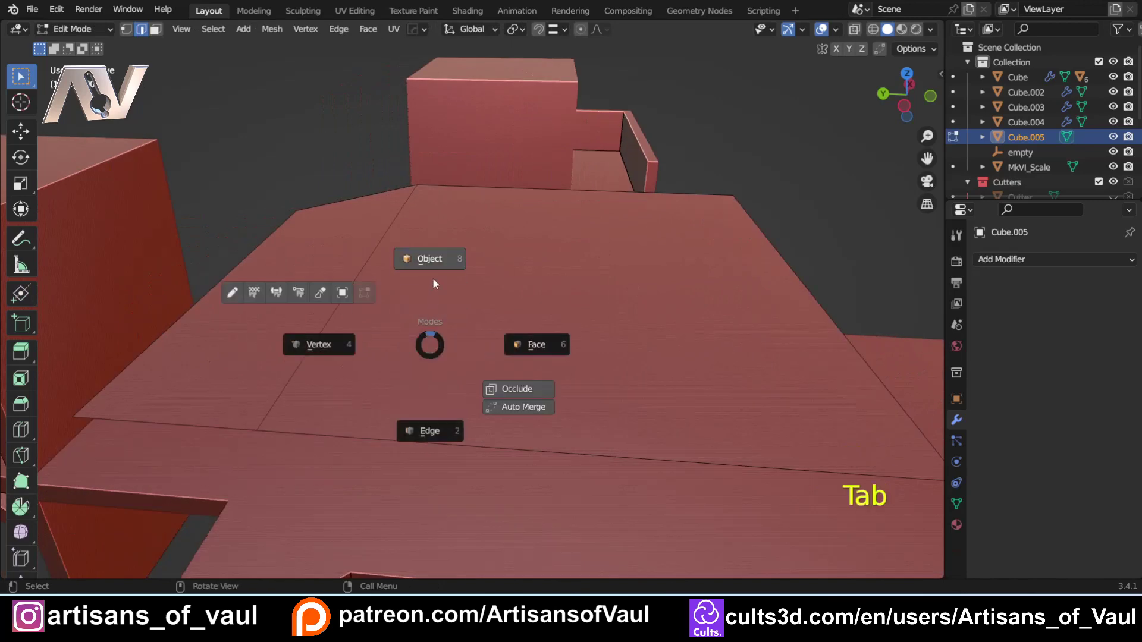
{"action": "left_click", "coordinate": [433, 269]}
{"action": "key", "text": "q"}
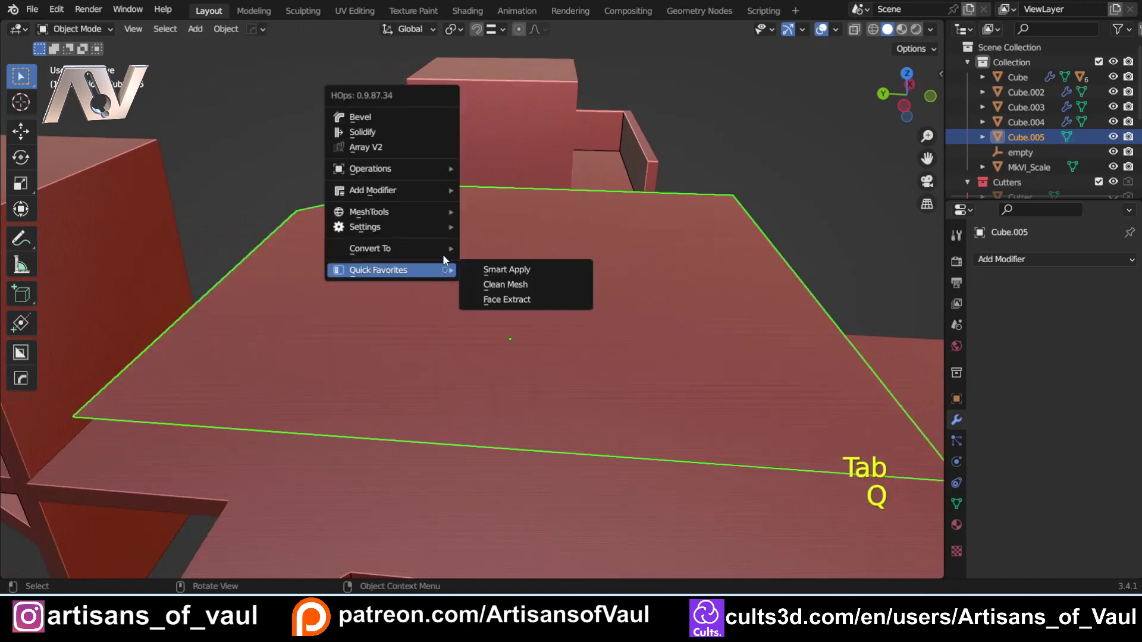
{"action": "left_click", "coordinate": [506, 284]}
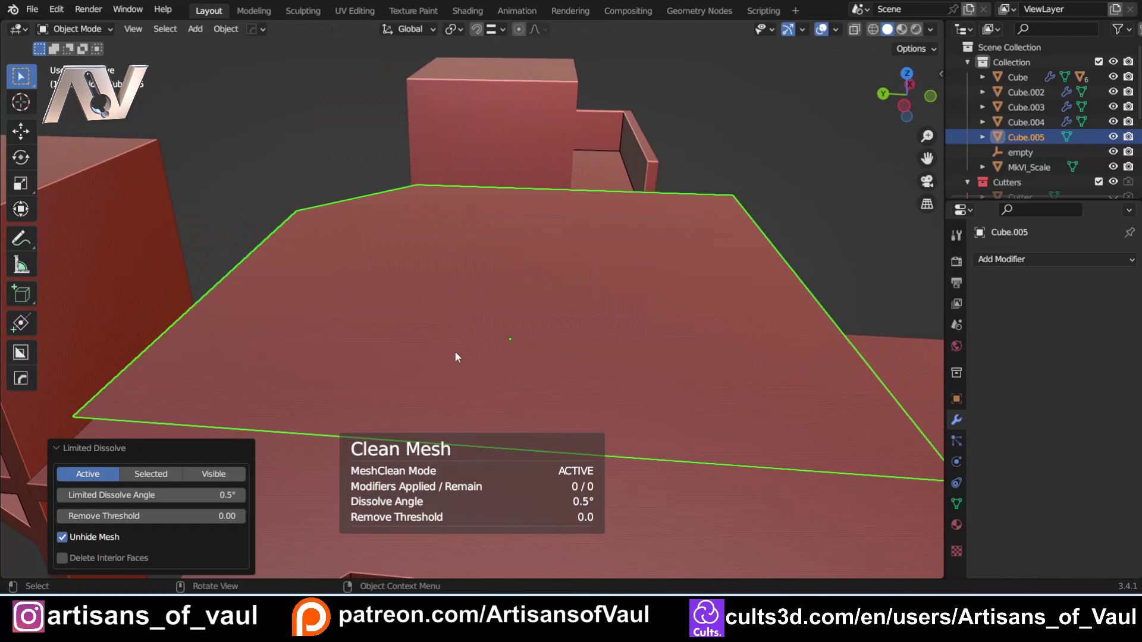
{"action": "scroll", "coordinate": [455, 350], "scroll_direction": "down", "scroll_amount": 3}
{"action": "key", "text": "Tab"}
{"action": "left_click", "coordinate": [340, 350]}
{"action": "key", "text": "Tab"}
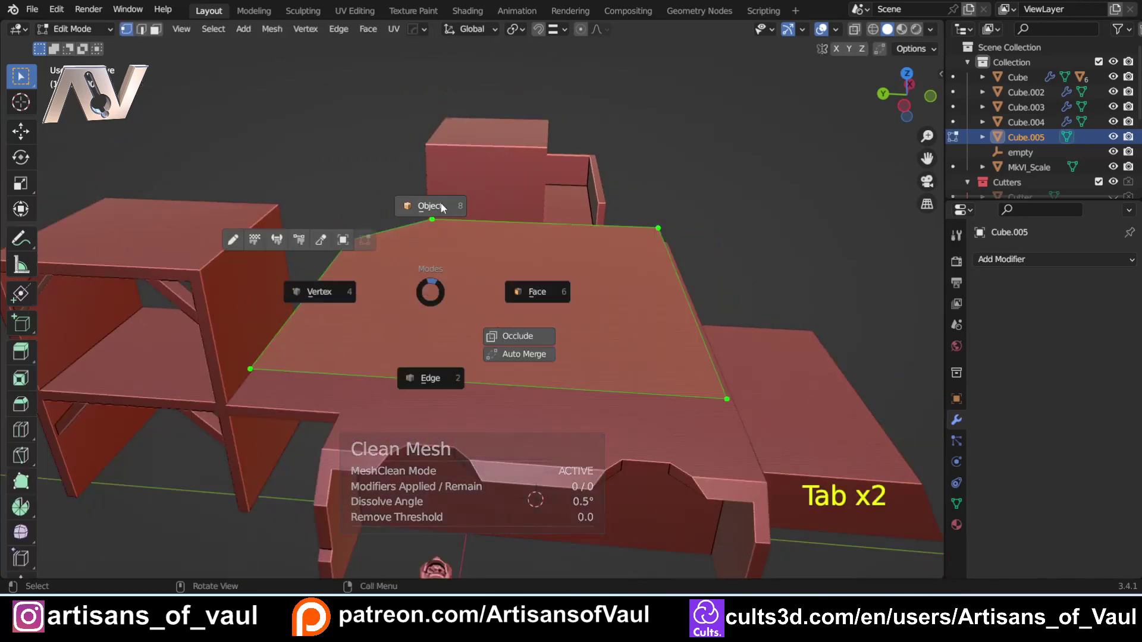
{"action": "left_click", "coordinate": [442, 209]}
Extrude the roof panel's face about 15 downward in the side view to form a solid slab
{"action": "middle_click_drag", "start_coordinate": [475, 356], "coordinate": [485, 319]}
{"action": "scroll", "coordinate": [484, 318], "scroll_direction": "up", "scroll_amount": 3}
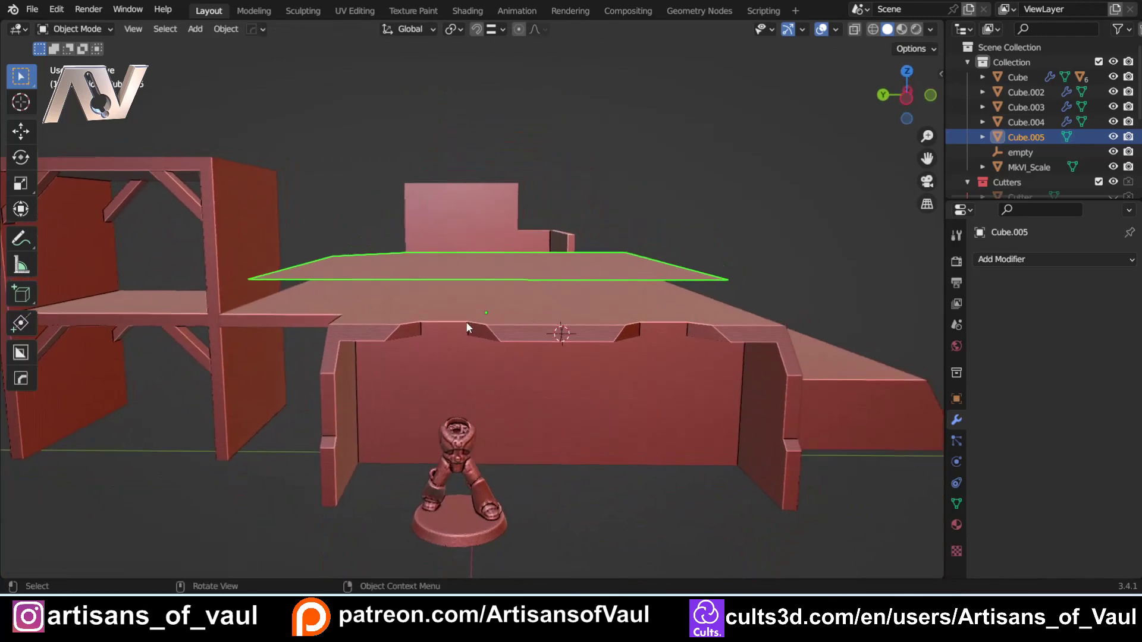
{"action": "key", "text": "Tab"}
{"action": "left_click", "coordinate": [577, 318]}
{"action": "left_click", "coordinate": [531, 266]}
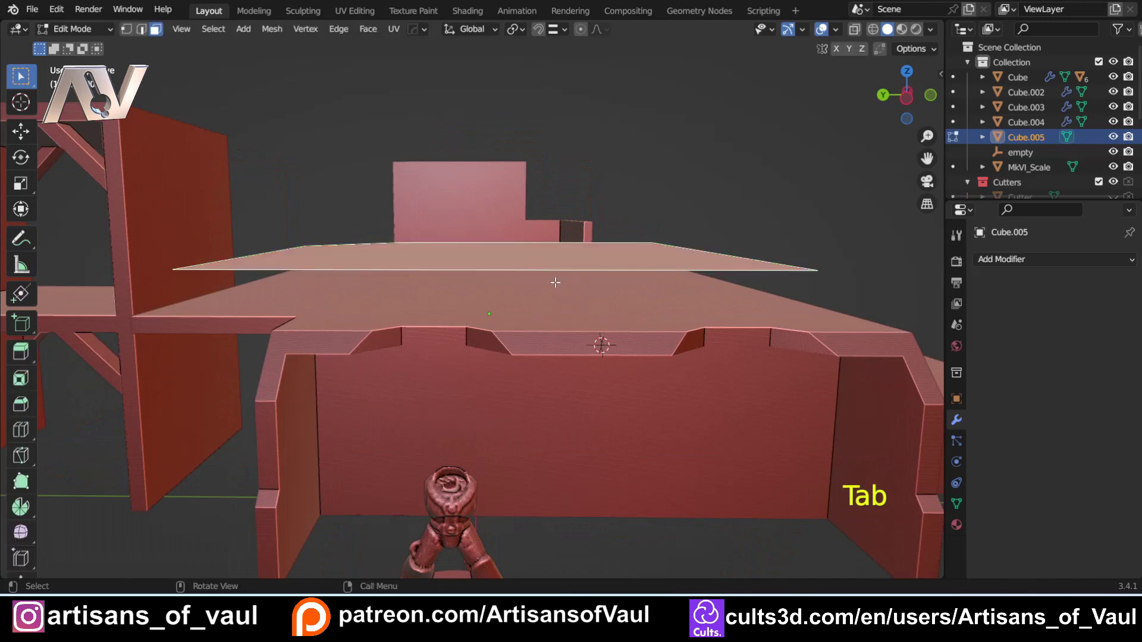
{"action": "left_click", "coordinate": [905, 96]}
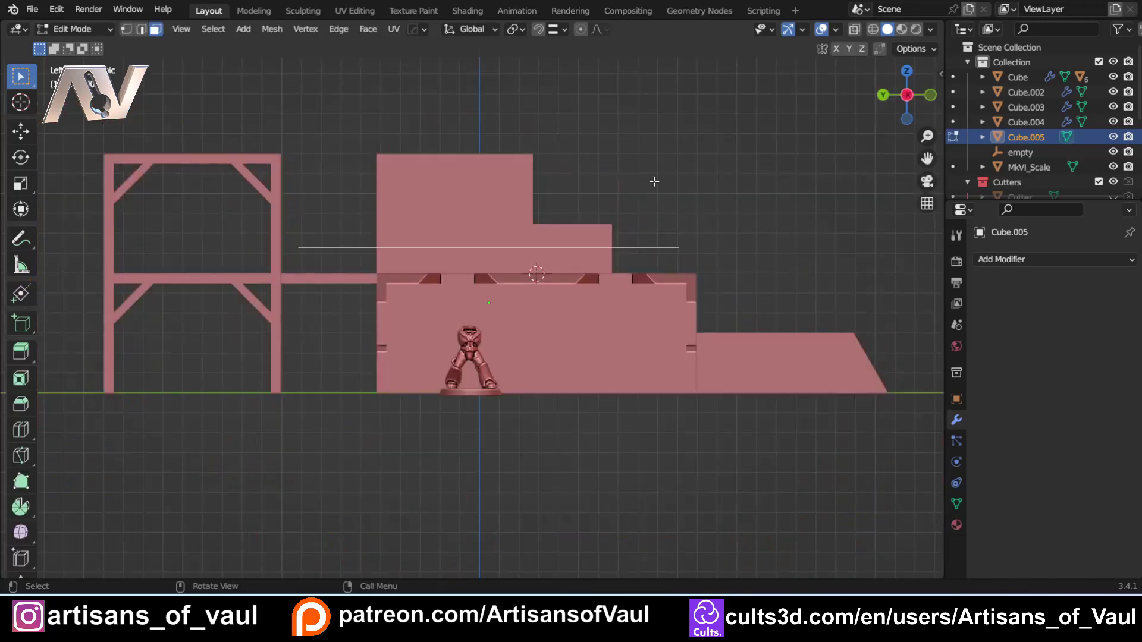
{"action": "key", "text": "e"}
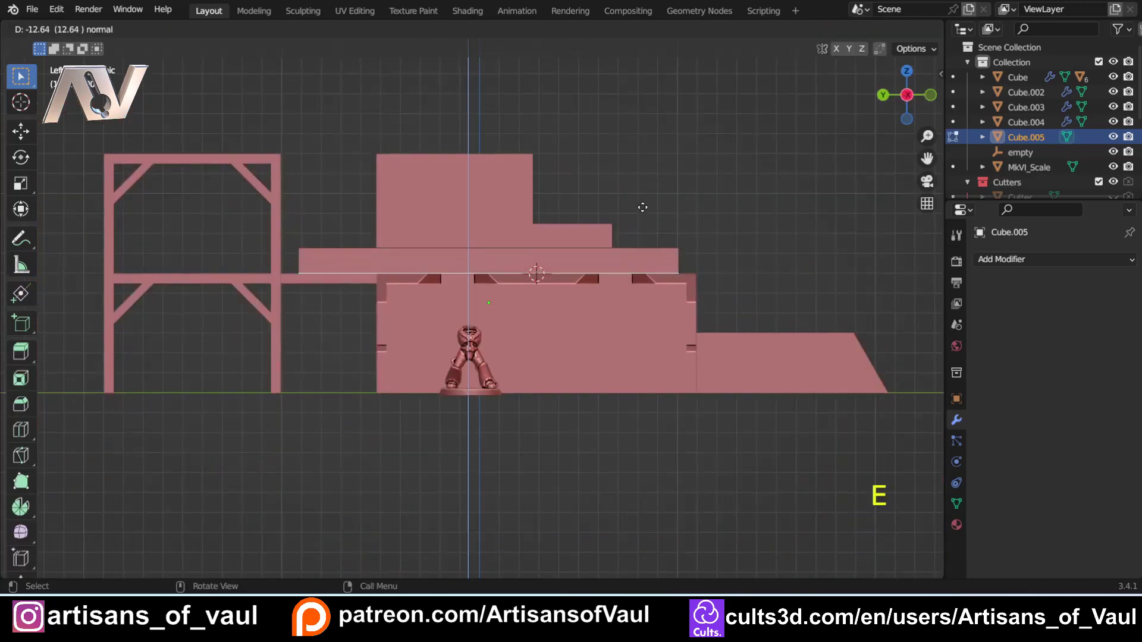
{"action": "left_click", "coordinate": [641, 211]}
Lower the slab's bottom face slightly along Z in wireframe so it overlaps the roof, and return to Object Mode in solid shading
{"action": "key", "text": "shift+z"}
{"action": "scroll", "coordinate": [522, 238], "scroll_direction": "up", "scroll_amount": 4}
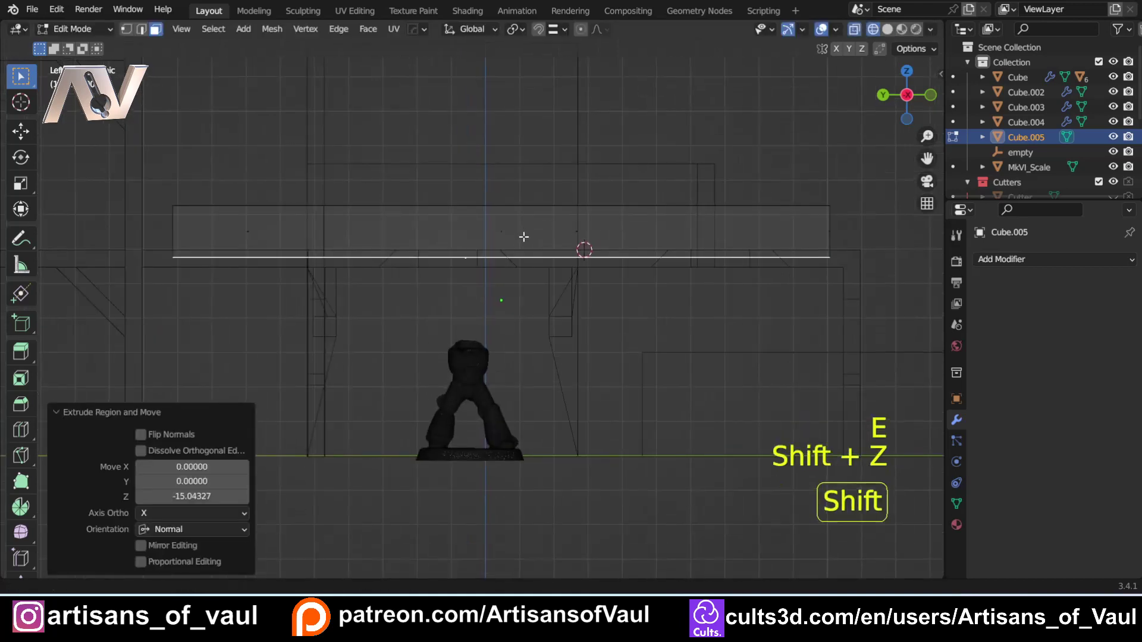
{"action": "key", "text": "g"}
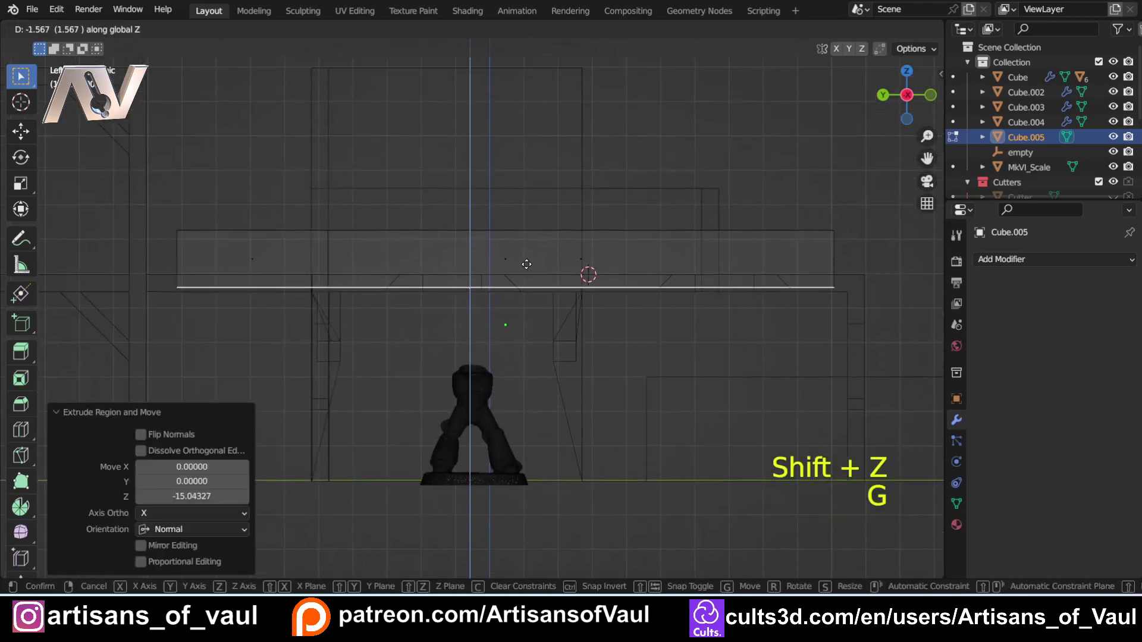
{"action": "left_click", "coordinate": [529, 263]}
{"action": "key", "text": "Tab"}
{"action": "left_click", "coordinate": [549, 173]}
{"action": "key", "text": "shift+z"}
{"action": "mouse_move", "coordinate": [549, 174]}
{"action": "middle_mouse_down"}
{"action": "mouse_move", "coordinate": [694, 213]}
{"action": "mouse_move", "coordinate": [665, 294]}
{"action": "mouse_move", "coordinate": [601, 280]}
{"action": "mouse_move", "coordinate": [334, 324]}
{"action": "mouse_move", "coordinate": [486, 251]}
{"action": "middle_mouse_up"}
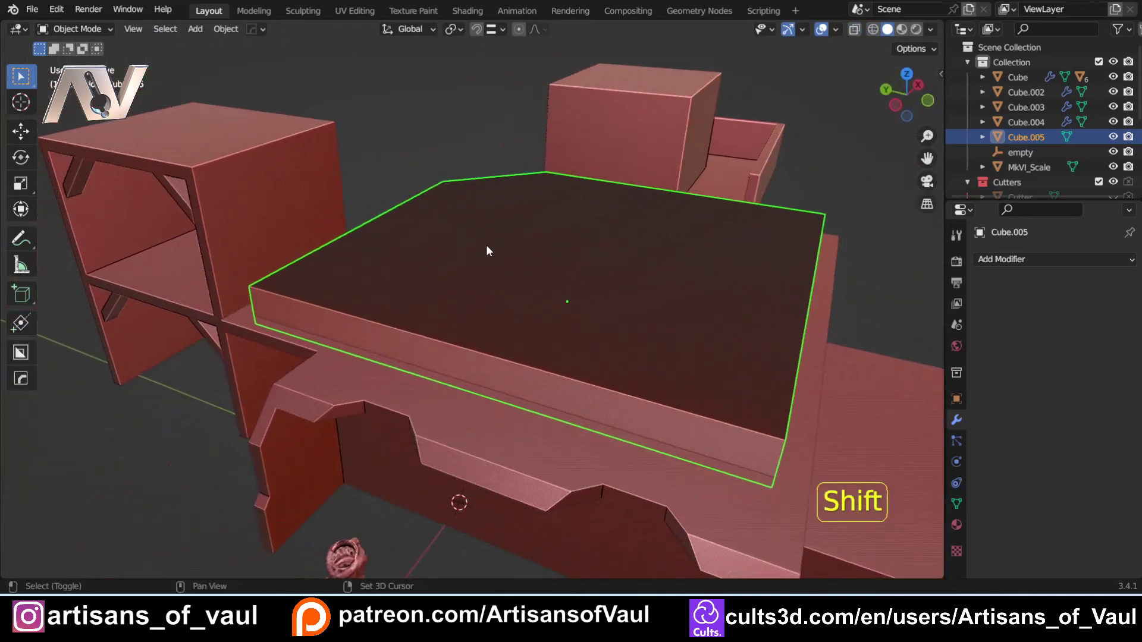
Recalculate the slab's normals to face outward, using the Face Orientation overlay only during the correction
{"action": "left_click", "coordinate": [835, 30]}
{"action": "left_click", "coordinate": [744, 313]}
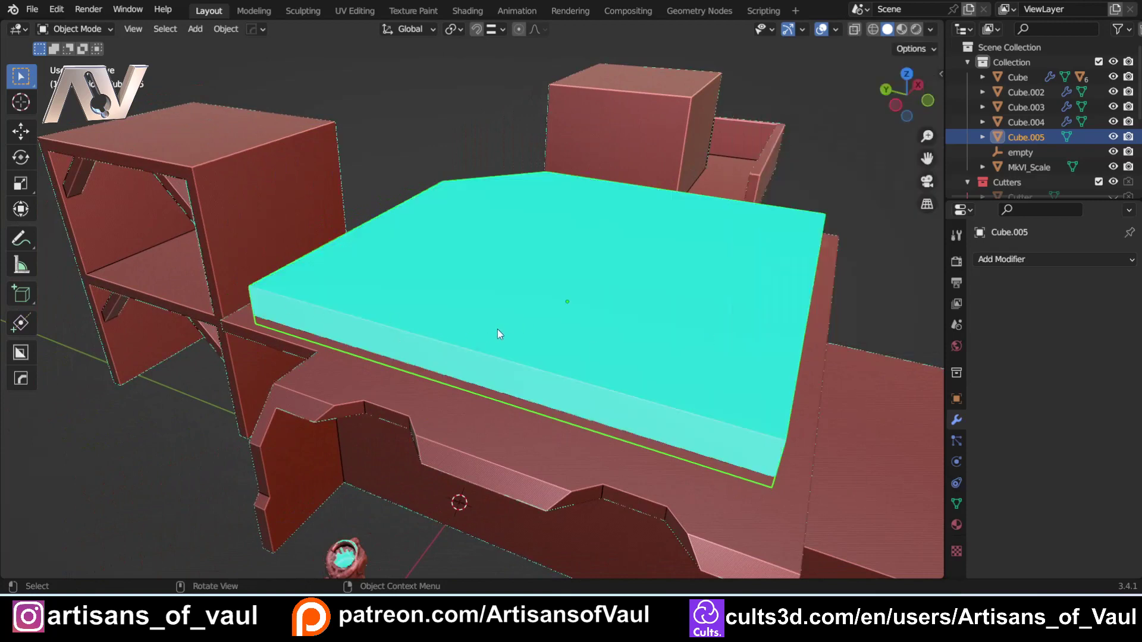
{"action": "key", "text": "Tab"}
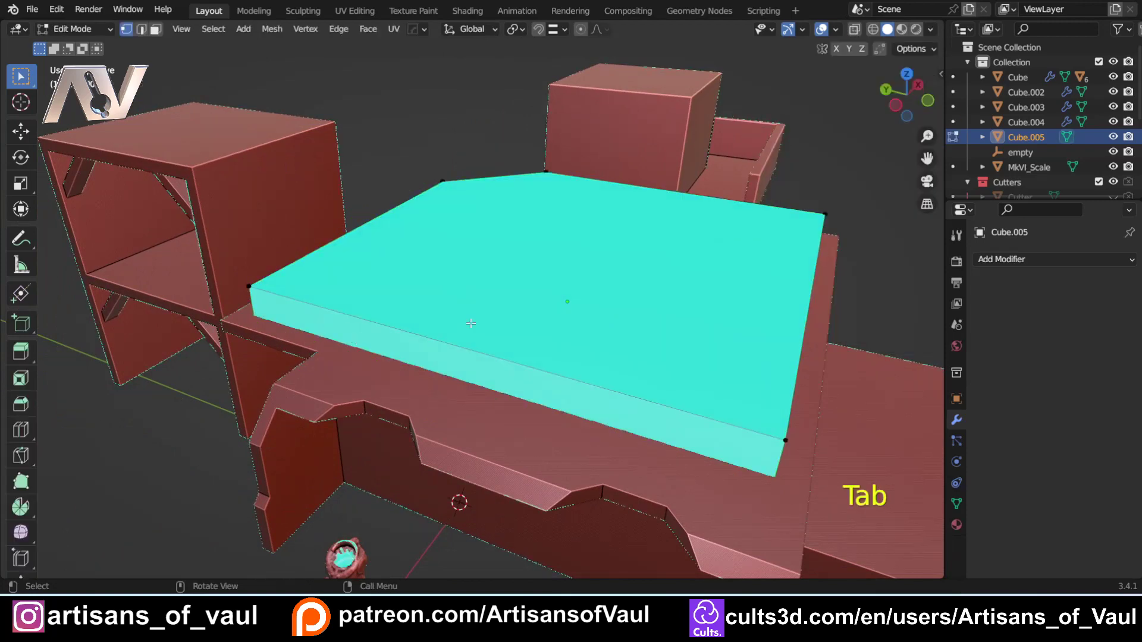
{"action": "key", "text": "a"}
{"action": "key", "text": "shift+n"}
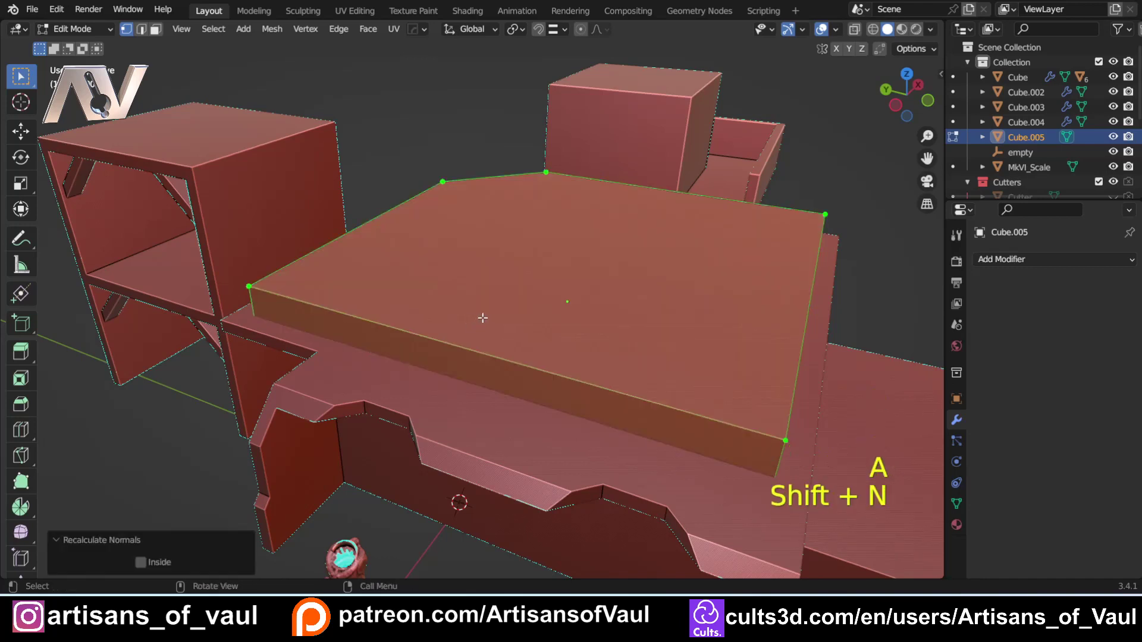
{"action": "key", "text": "Tab"}
{"action": "left_click", "coordinate": [520, 202]}
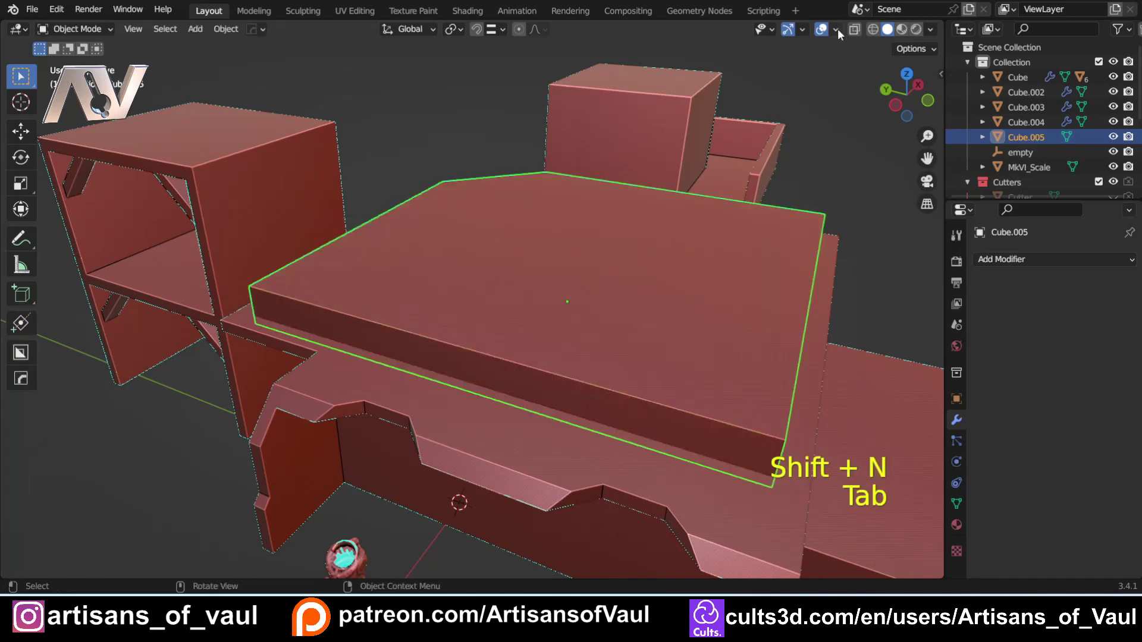
{"action": "left_click", "coordinate": [835, 29]}
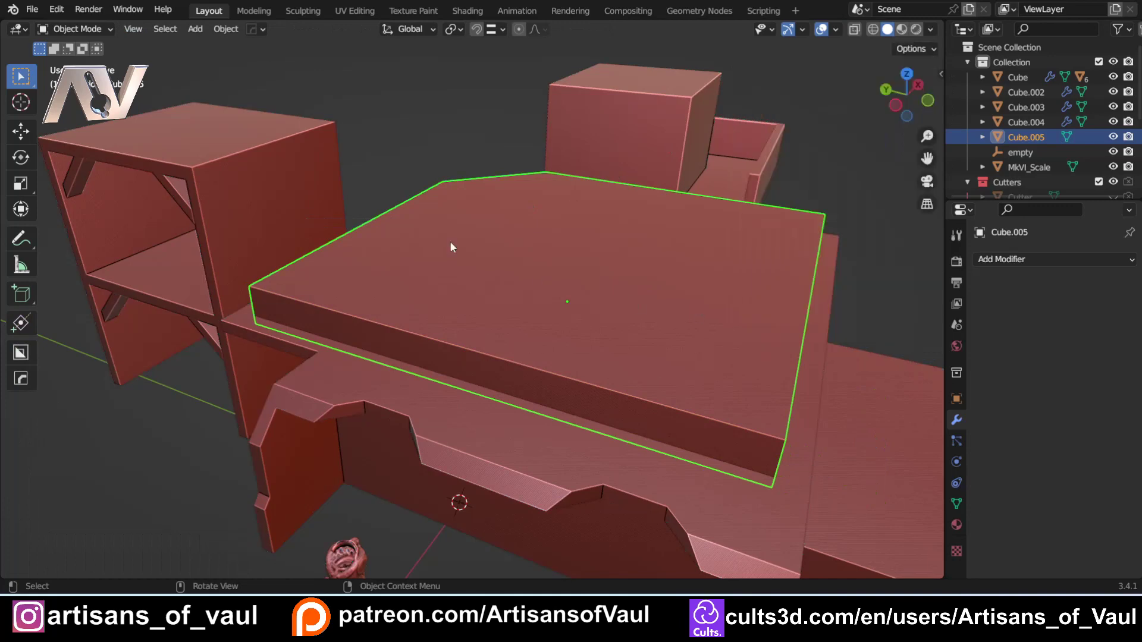
Snap the 3D cursor to the main building's origin, working from the top view
{"action": "key", "text": "alt+a"}
{"action": "middle_click_drag", "start_coordinate": [398, 216], "coordinate": [375, 276]}
{"action": "middle_click_drag", "start_coordinate": [510, 323], "coordinate": [463, 297], "text": "shift"}
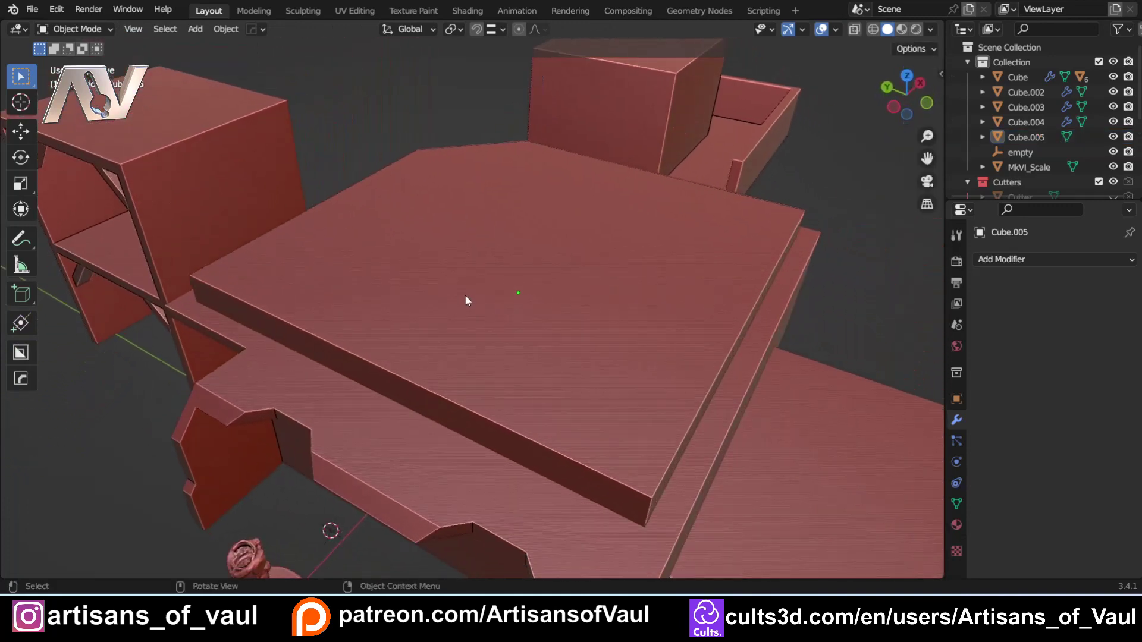
{"action": "left_click", "coordinate": [907, 76]}
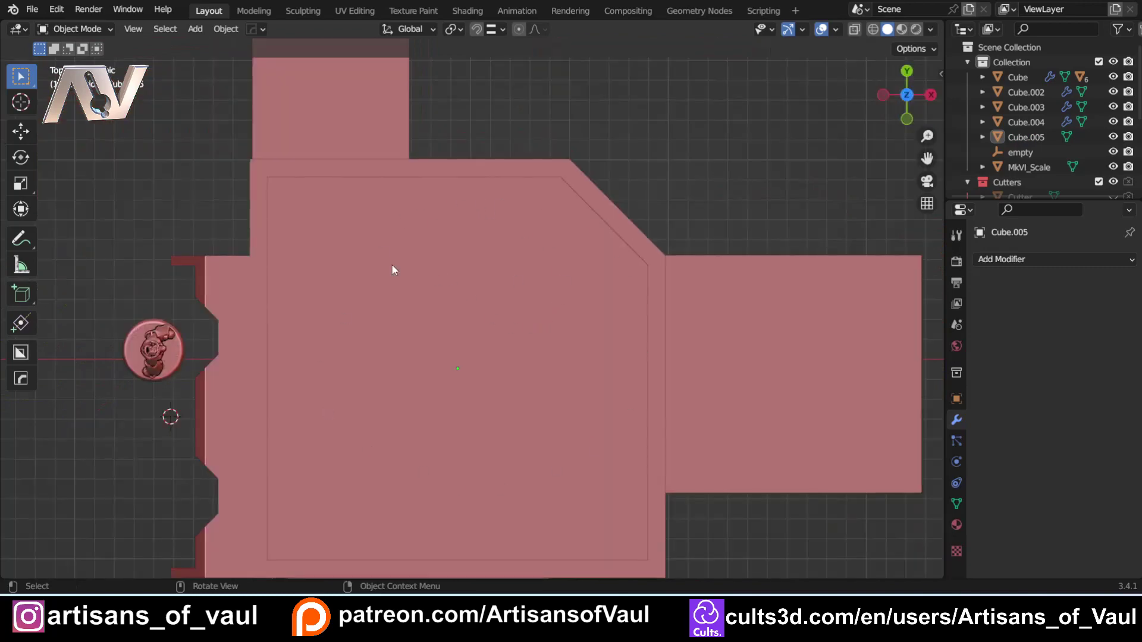
{"action": "middle_click_drag", "start_coordinate": [486, 421], "coordinate": [492, 370], "text": "shift"}
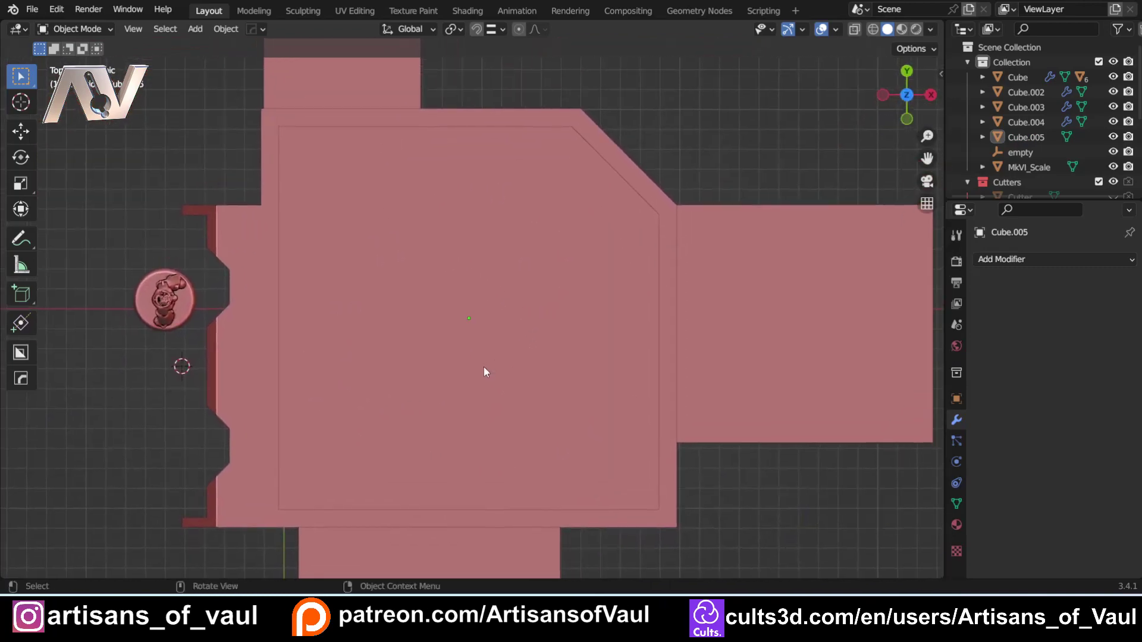
{"action": "left_click", "coordinate": [276, 344]}
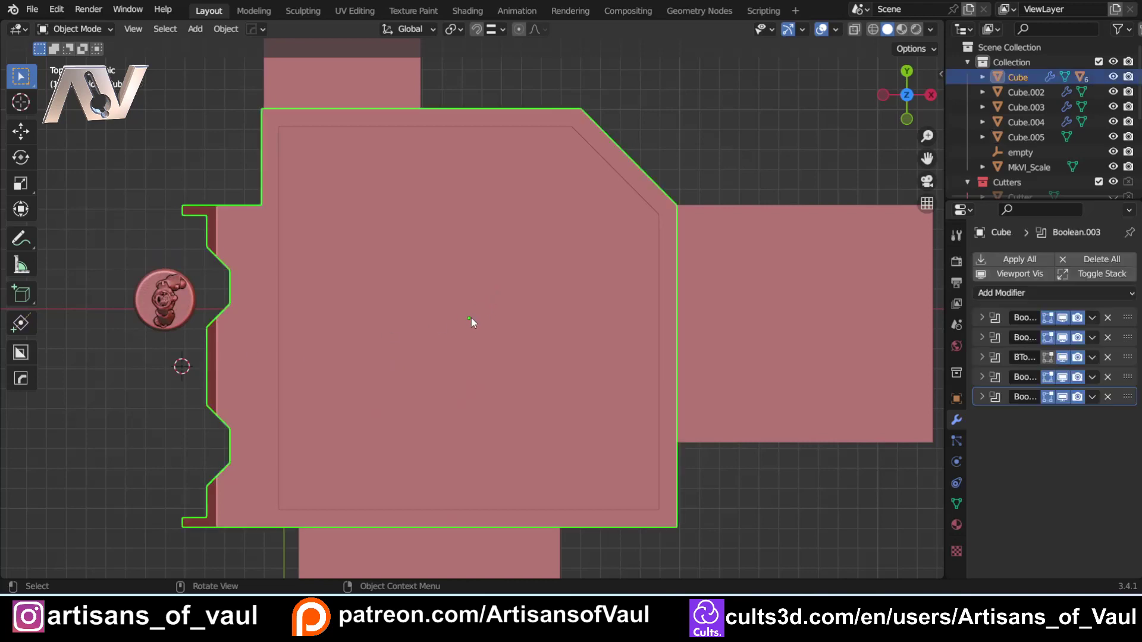
{"action": "key", "text": "shift+s"}
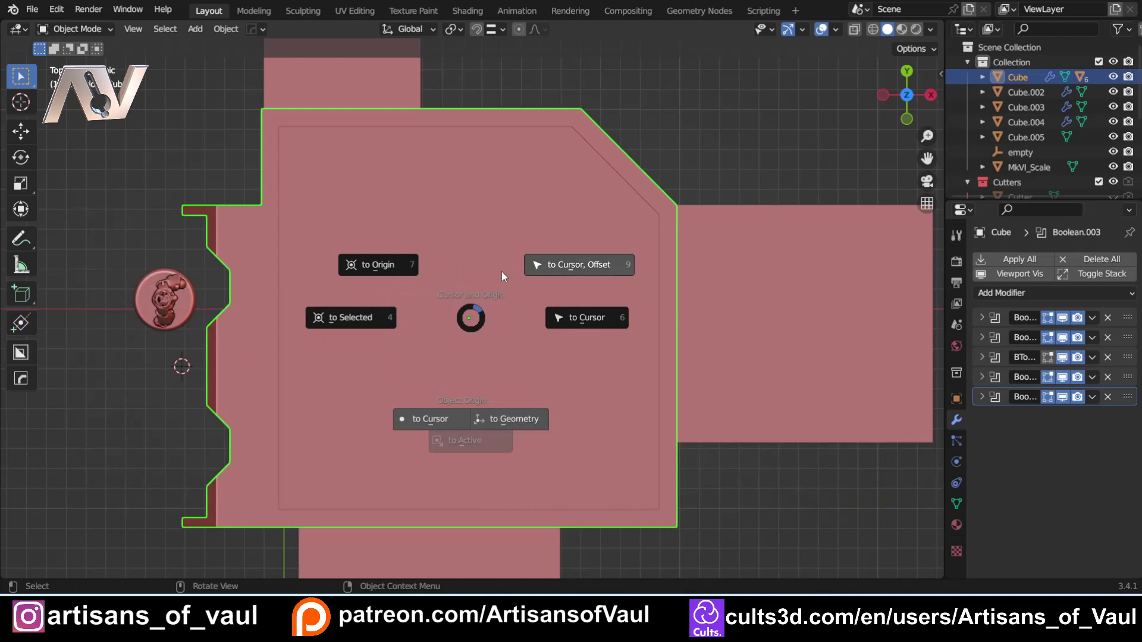
{"action": "left_click", "coordinate": [348, 323]}
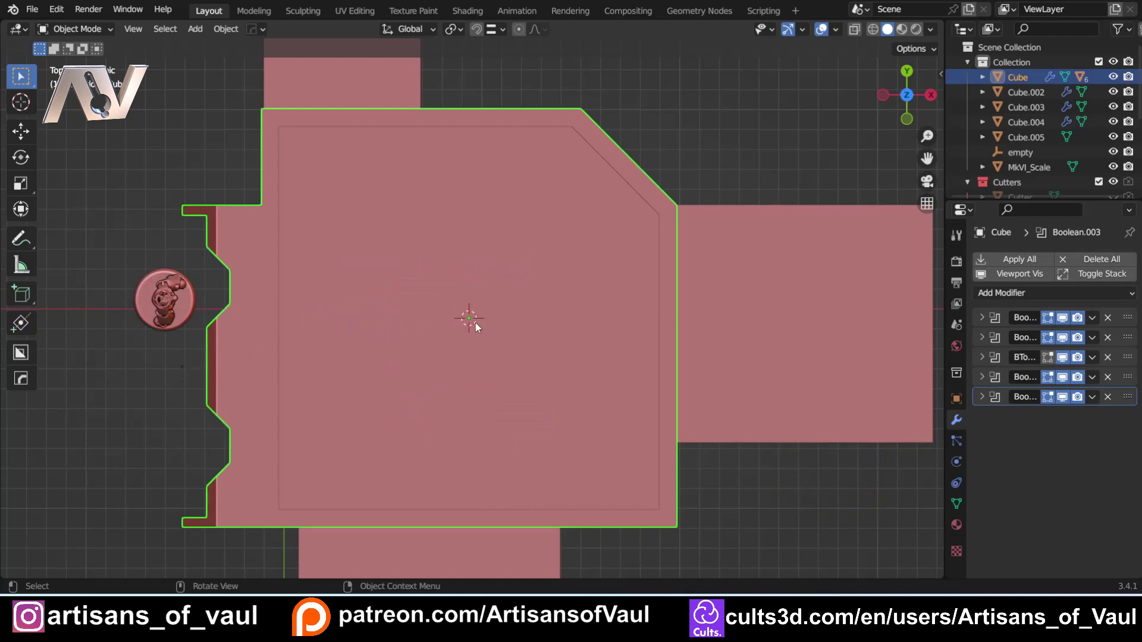
Add a 128-vertex cylinder at the 3D cursor and scale it up about 72.8 times to fit inside the slab outline
{"action": "key", "text": "shift+a"}
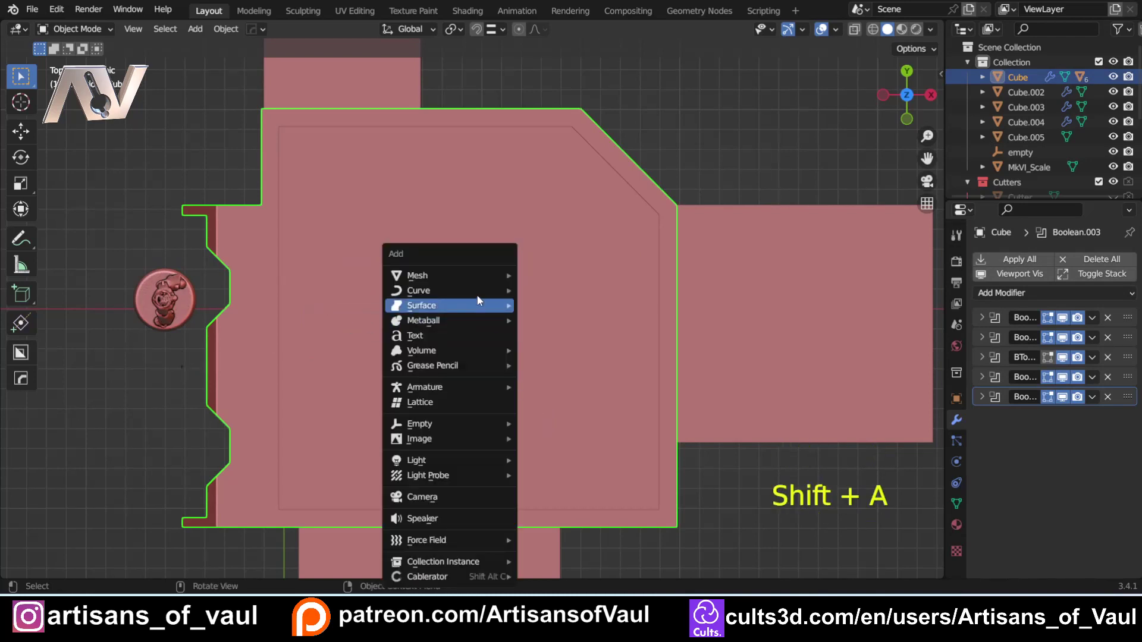
{"action": "mouse_move", "coordinate": [476, 276]}
{"action": "left_click", "coordinate": [557, 365]}
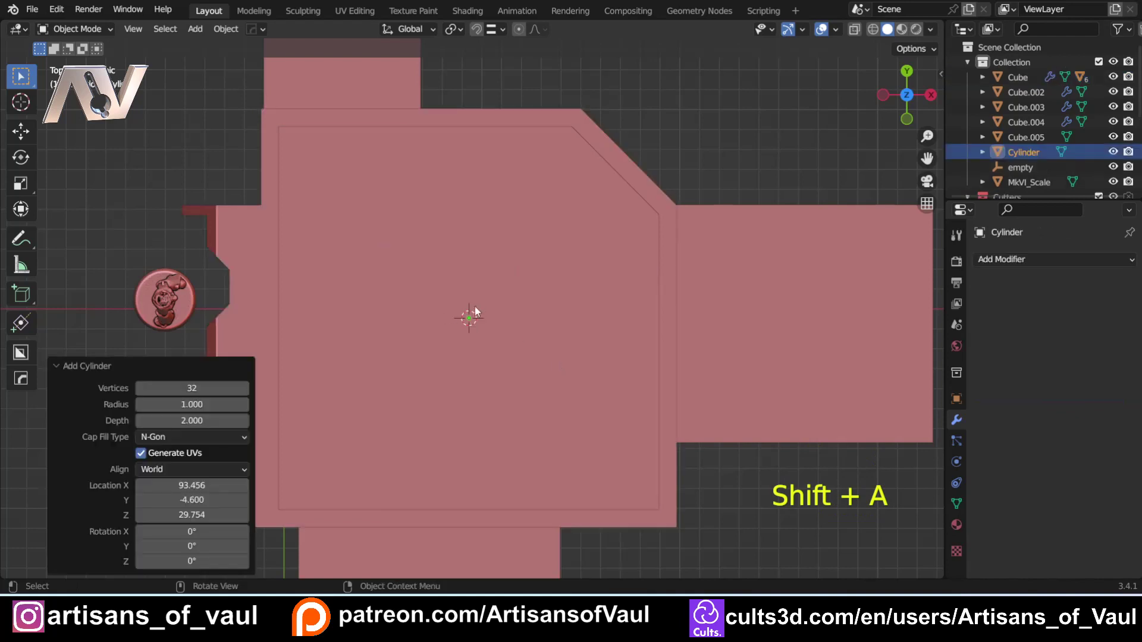
{"action": "left_click", "coordinate": [214, 389]}
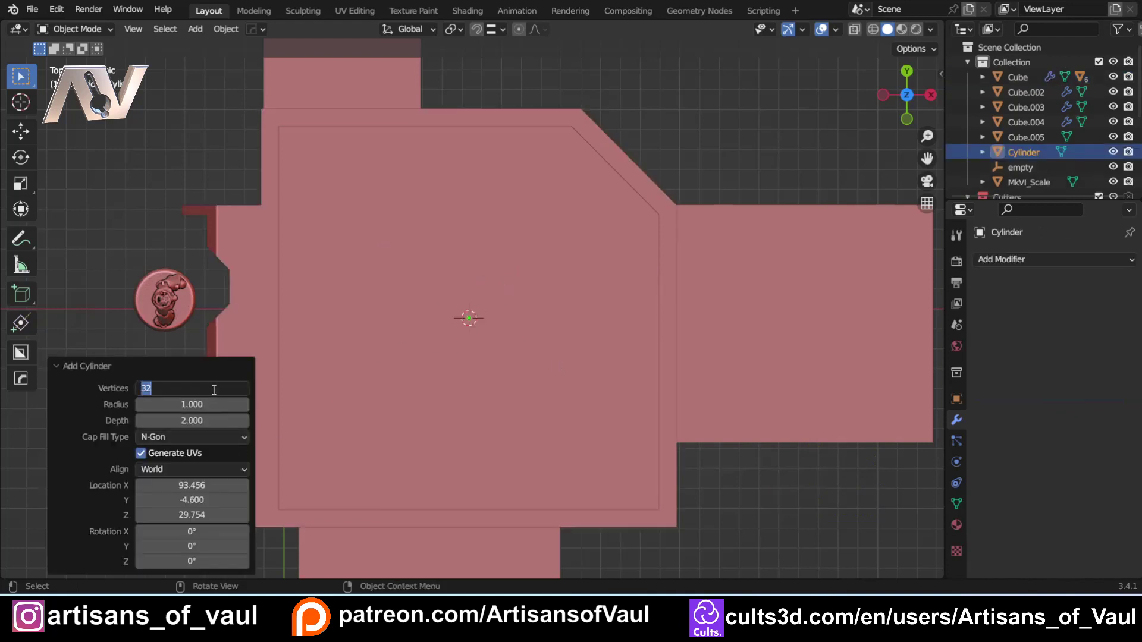
{"action": "type", "text": "128"}
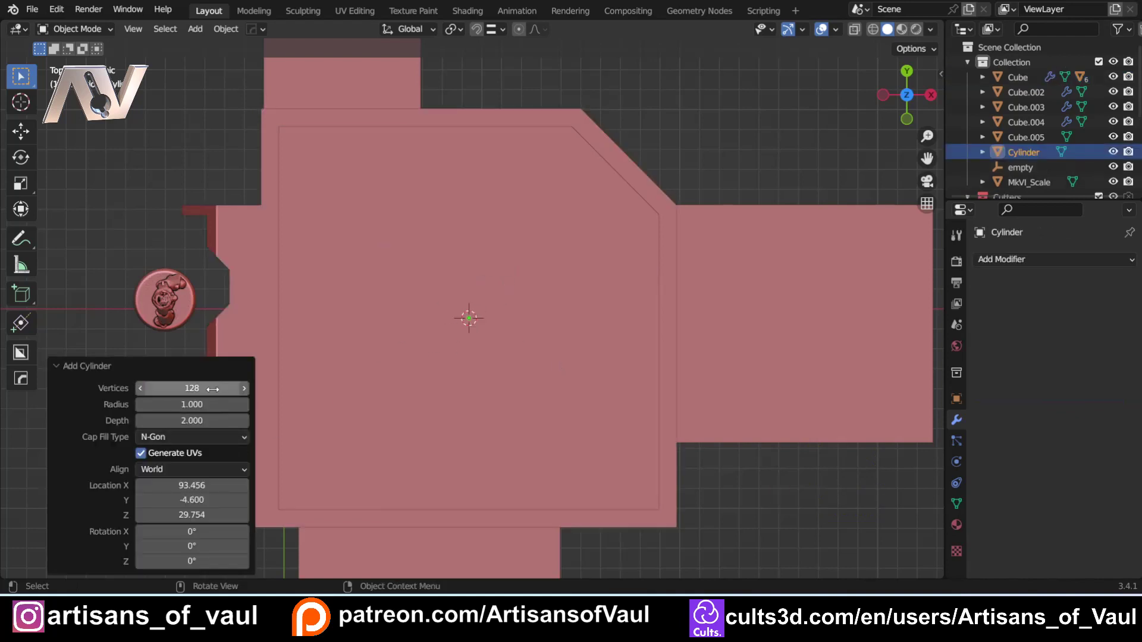
{"action": "key", "text": "Return"}
{"action": "key", "text": "s"}
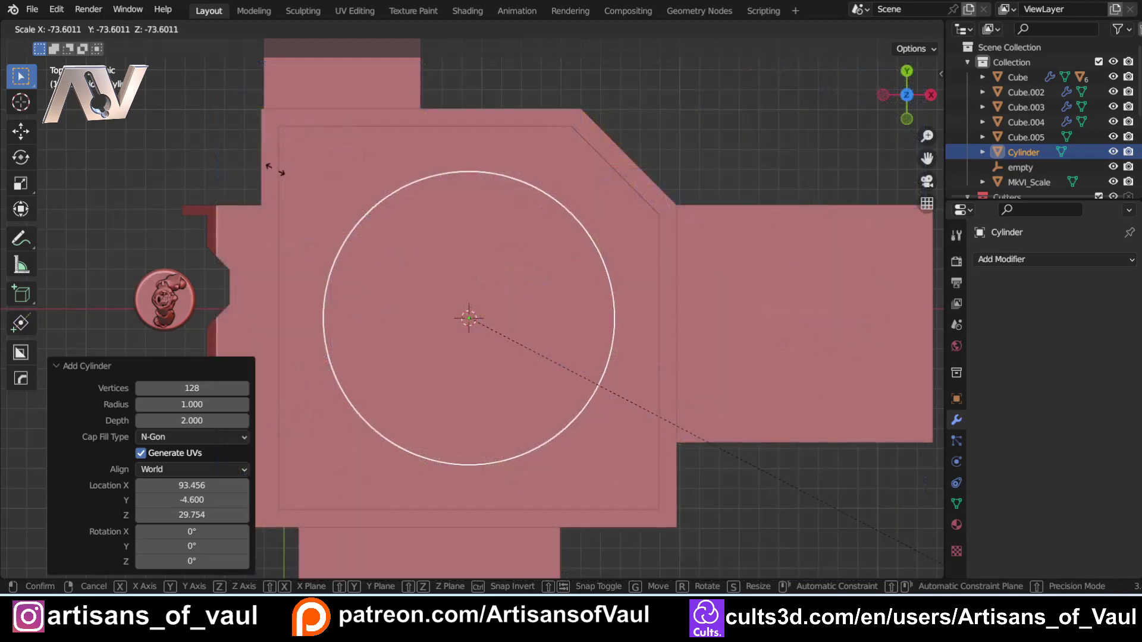
{"action": "left_click", "coordinate": [269, 167]}
Cut the cylinder out of the roof slab with a Hard Ops Difference Boolean using the Exact solver
{"action": "middle_click_drag", "start_coordinate": [266, 166], "coordinate": [765, 136]}
{"action": "middle_click_drag", "start_coordinate": [290, 161], "coordinate": [403, 281]}
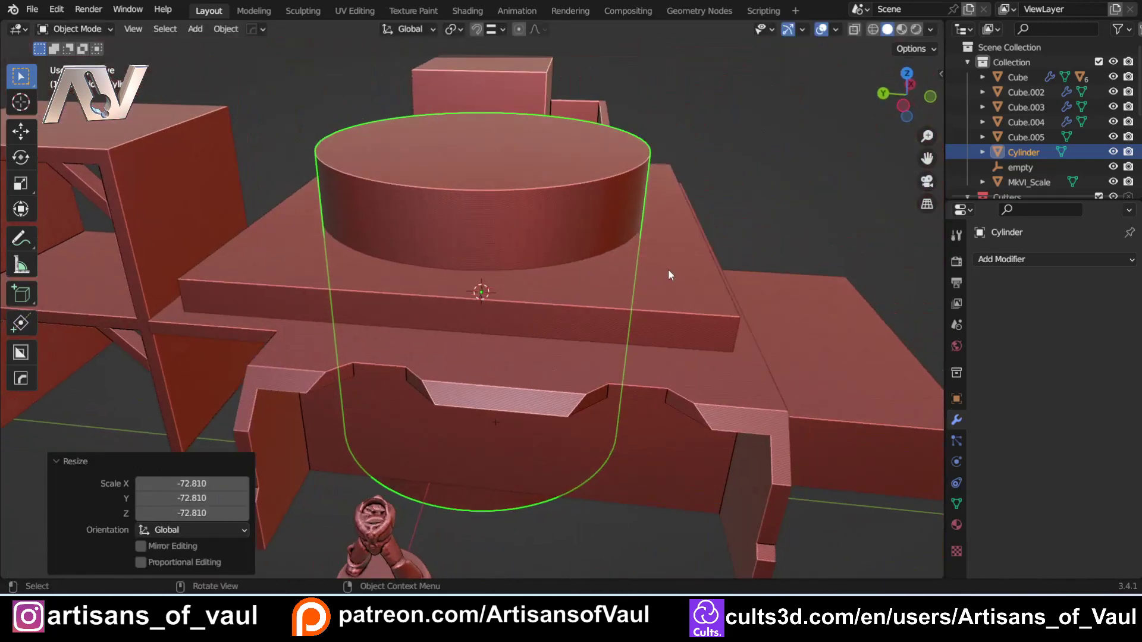
{"action": "left_click", "coordinate": [685, 269], "text": "shift"}
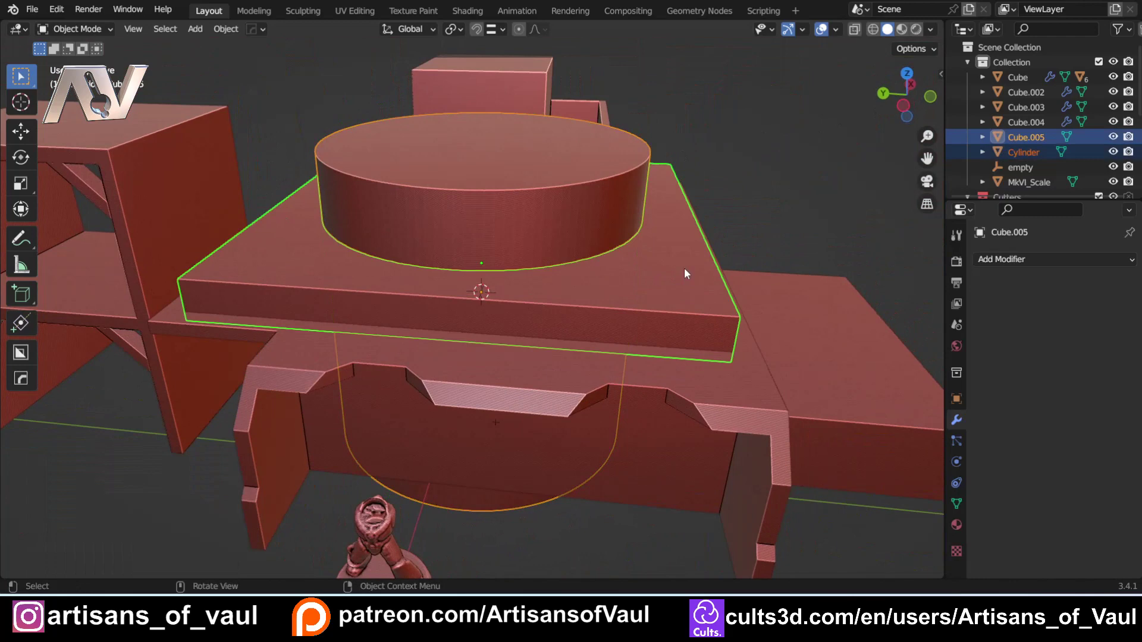
{"action": "key", "text": "ctrl"}
{"action": "key", "text": "ctrl+KP_Subtract"}
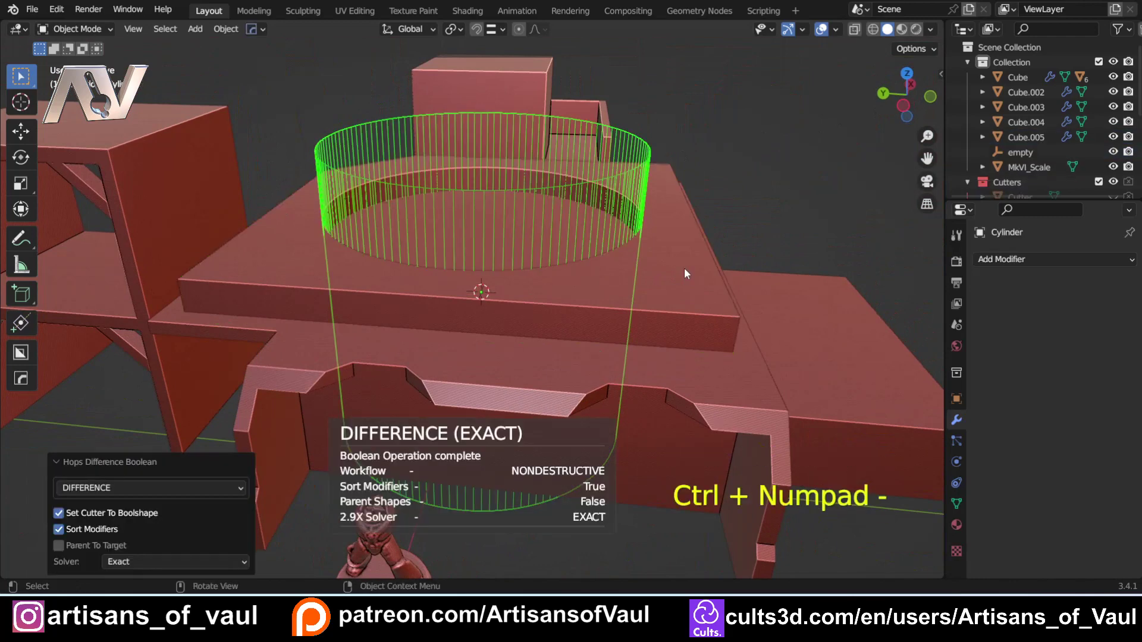
Create a solid-shaded duplicate of the cylinder cutter in the main collection with Hard Ops Shade Solid
{"action": "middle_click_drag", "start_coordinate": [501, 174], "coordinate": [443, 250], "text": "shift"}
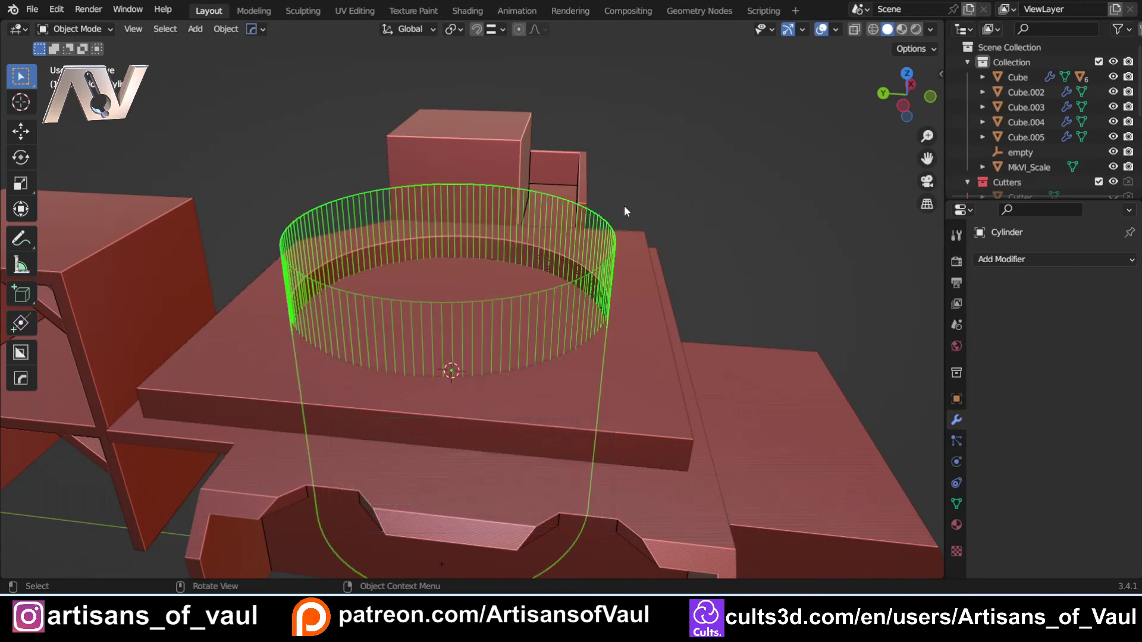
{"action": "key", "text": "q"}
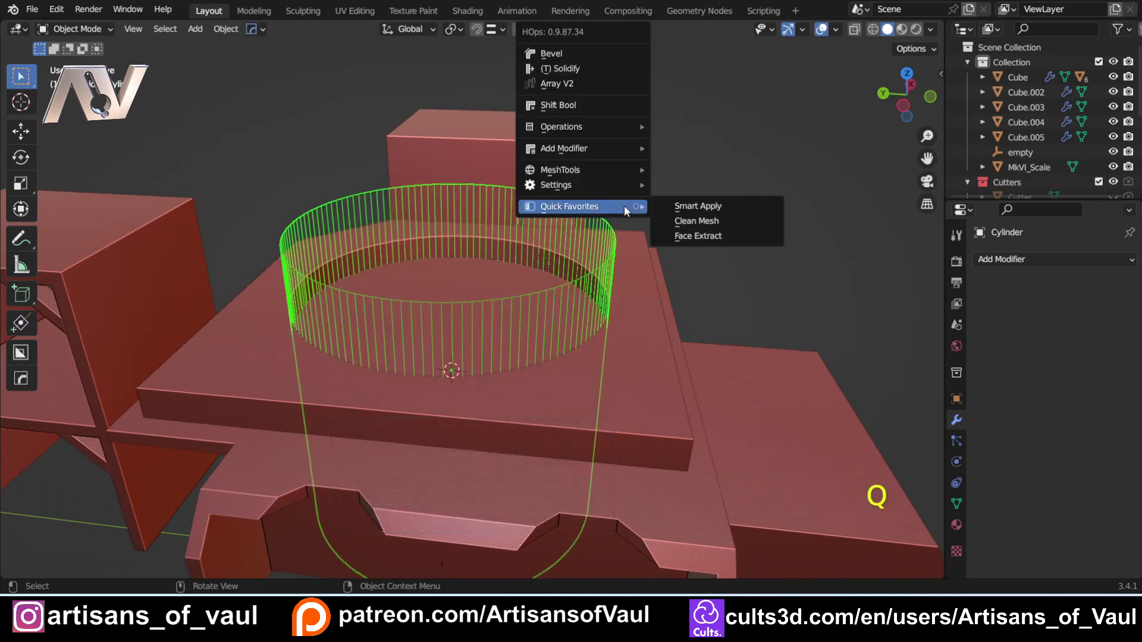
{"action": "mouse_move", "coordinate": [591, 184]}
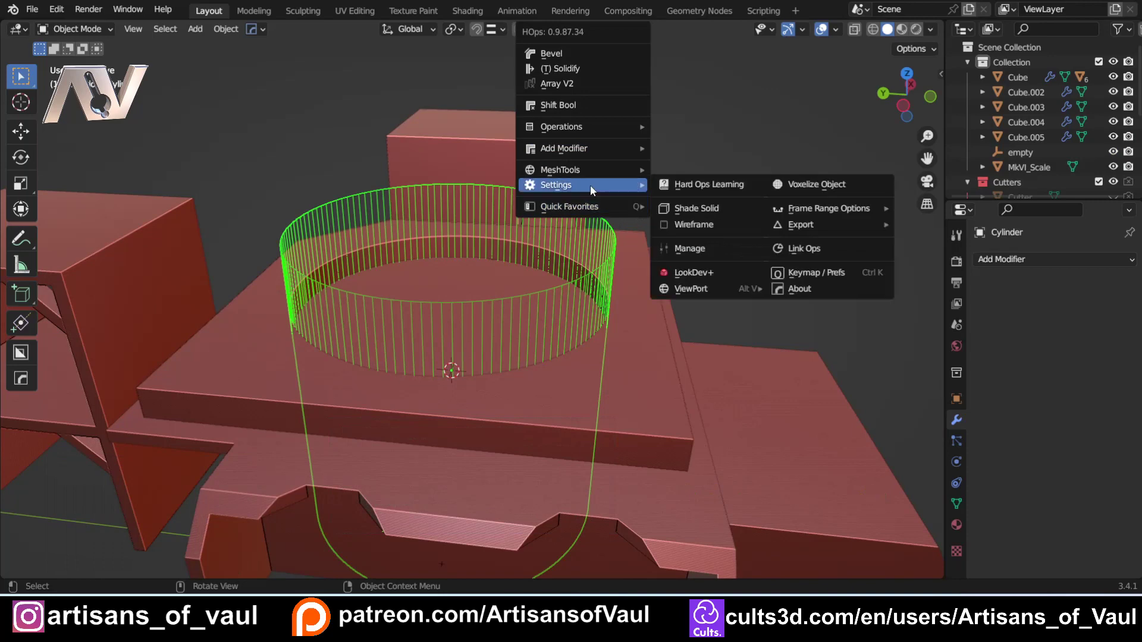
{"action": "left_click", "coordinate": [687, 209], "text": "ctrl"}
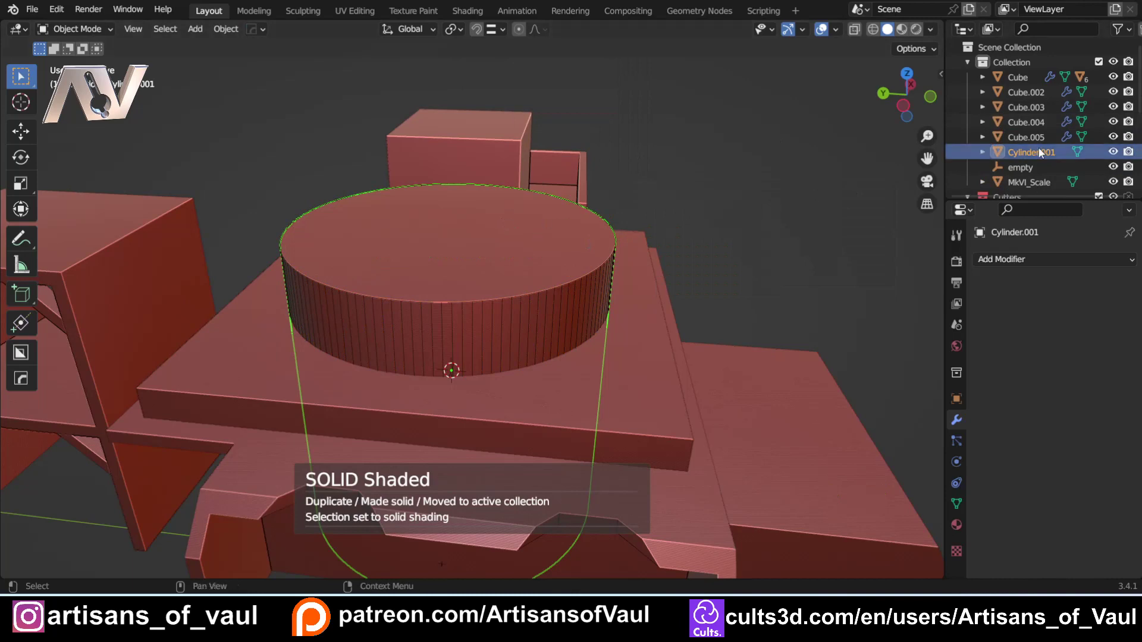
{"action": "scroll", "coordinate": [1031, 145], "scroll_direction": "down", "scroll_amount": 6}
{"action": "scroll", "coordinate": [1040, 144], "scroll_direction": "up", "scroll_amount": 6}
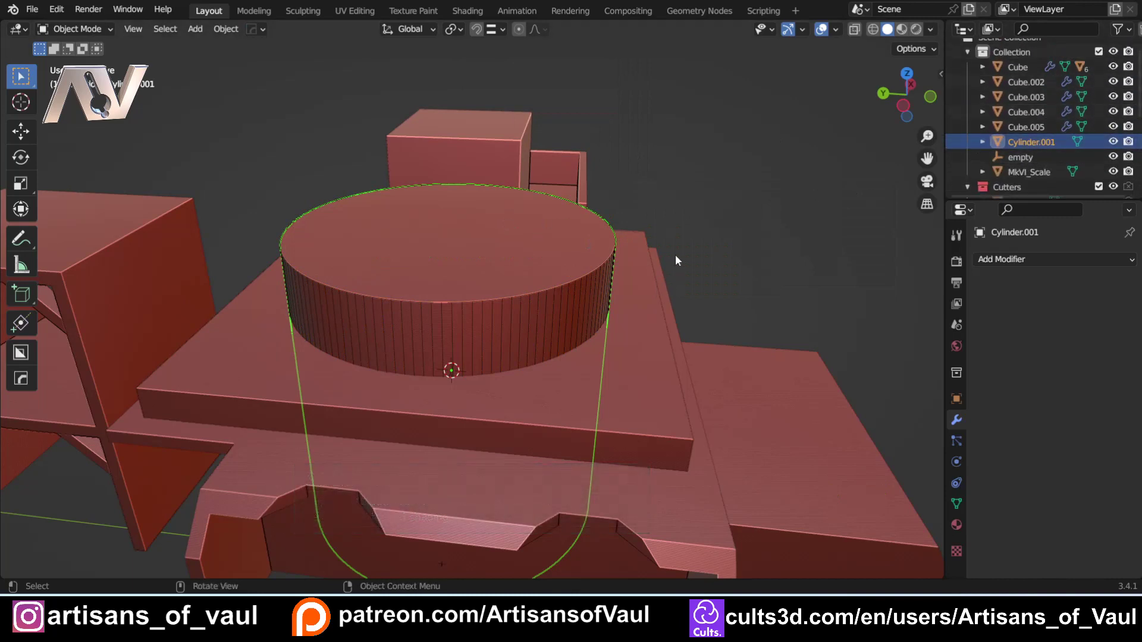
Hide the solid duplicate cylinder and the original wireframe cutter to leave the circular hole in the slab exposed
{"action": "middle_click_drag", "start_coordinate": [440, 274], "coordinate": [506, 260]}
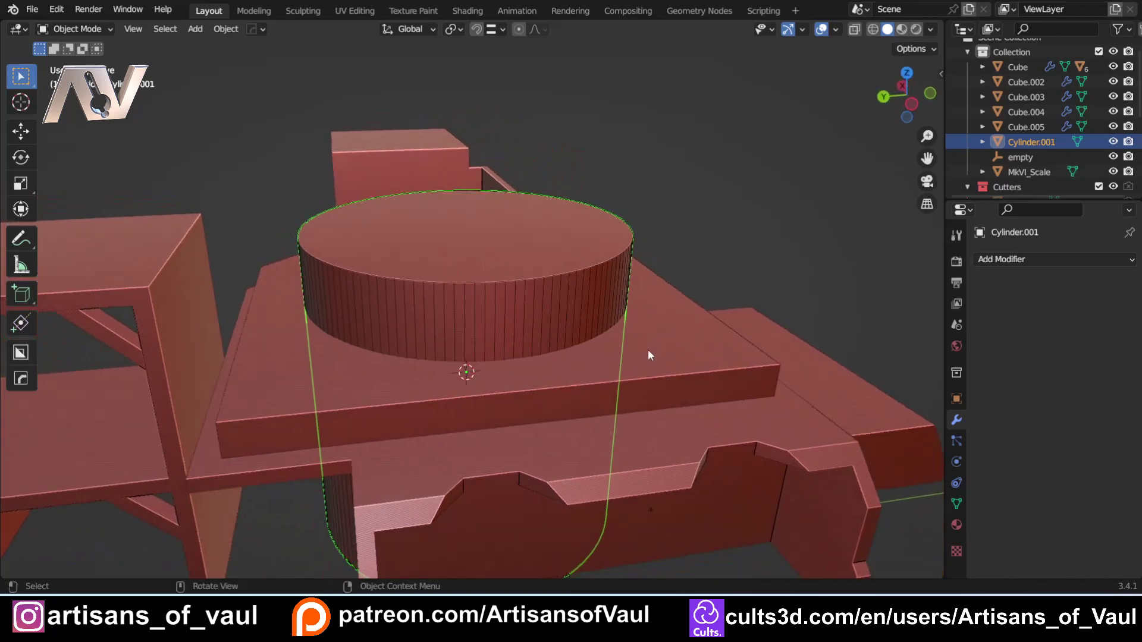
{"action": "key", "text": "g"}
{"action": "key", "text": "Escape"}
{"action": "key", "text": "h"}
{"action": "left_click", "coordinate": [625, 241]}
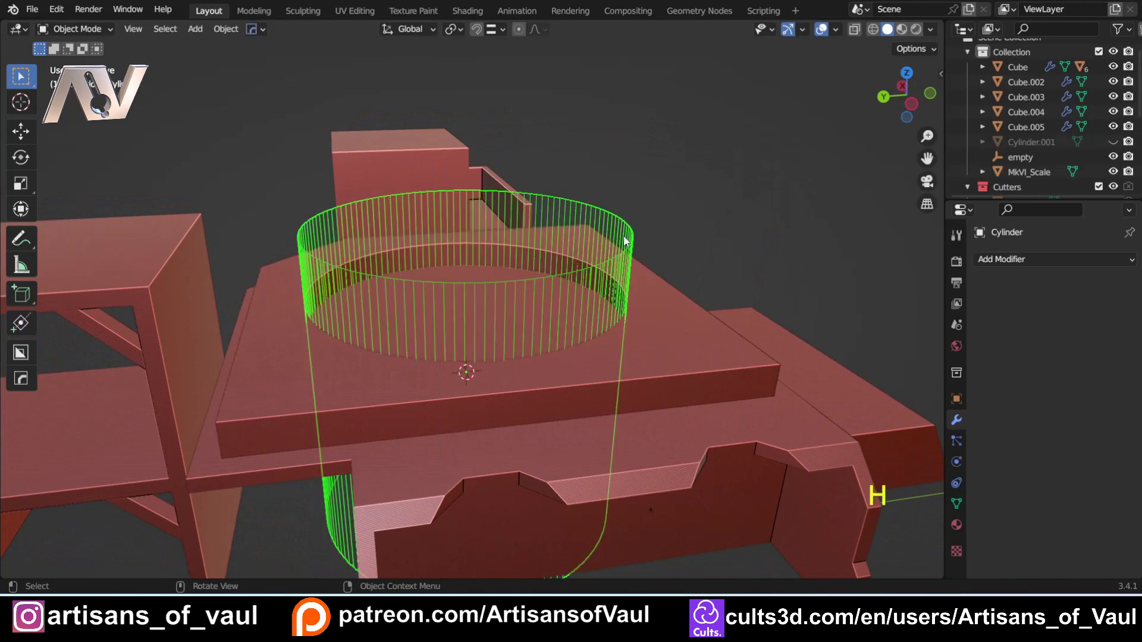
{"action": "key", "text": "h"}
Apply the roof slab's cylinder Boolean with Smart Apply
{"action": "left_click", "coordinate": [612, 248]}
{"action": "key", "text": "q"}
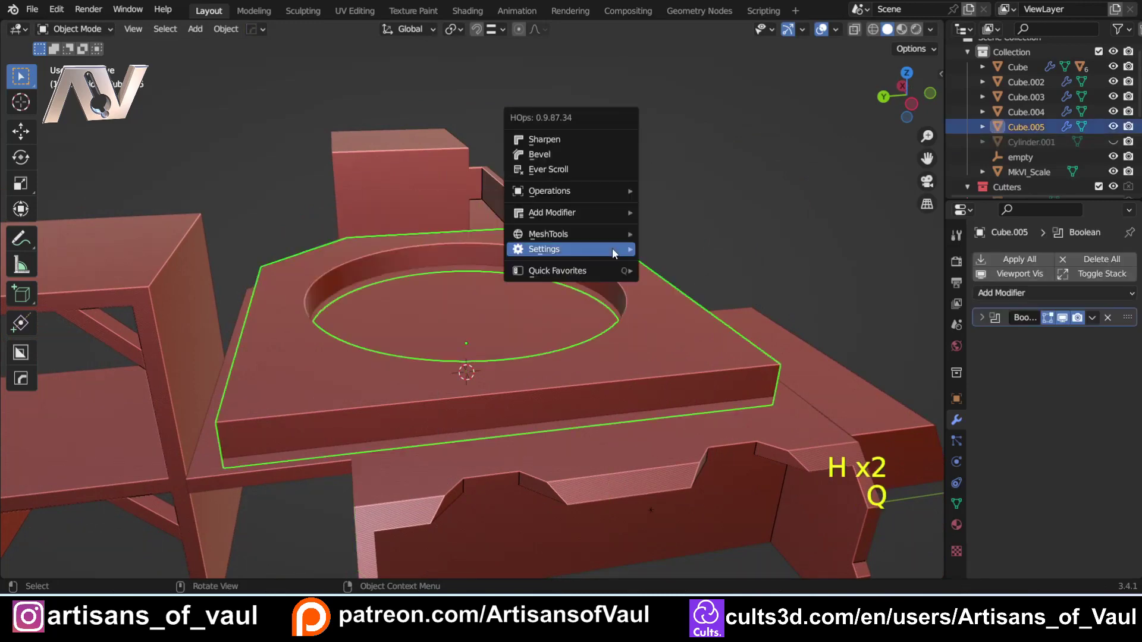
{"action": "mouse_move", "coordinate": [612, 249]}
{"action": "mouse_move", "coordinate": [616, 271]}
{"action": "left_click", "coordinate": [676, 272]}
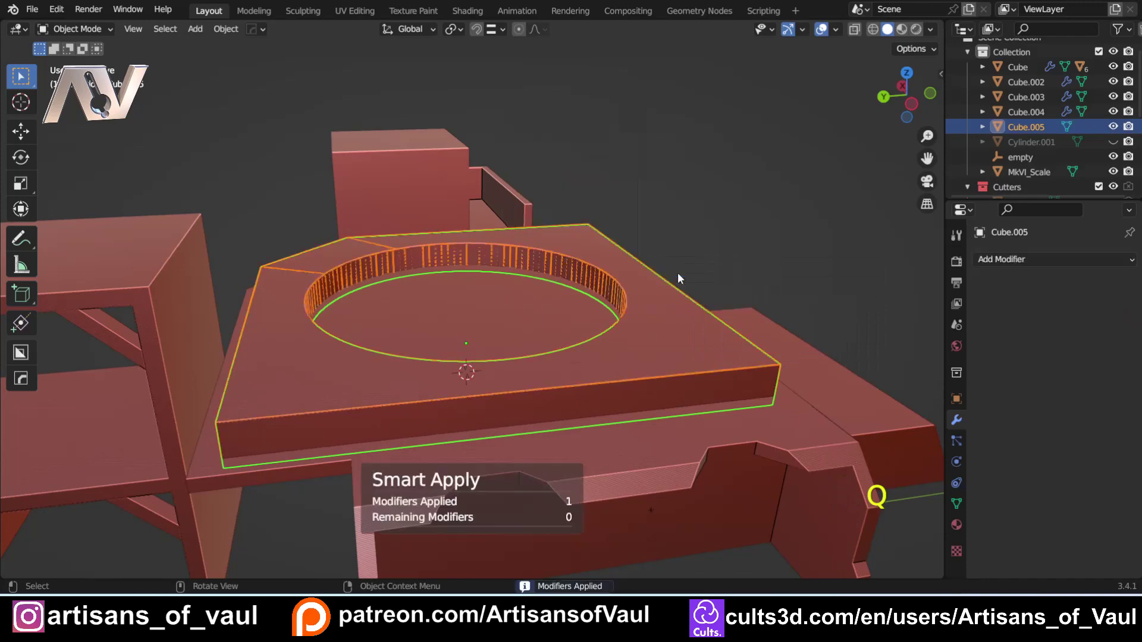
Slice the roof slab in half through the circle's centre, parallel to X, with a BoxCutter box in top view
{"action": "middle_click_drag", "start_coordinate": [551, 244], "coordinate": [466, 204]}
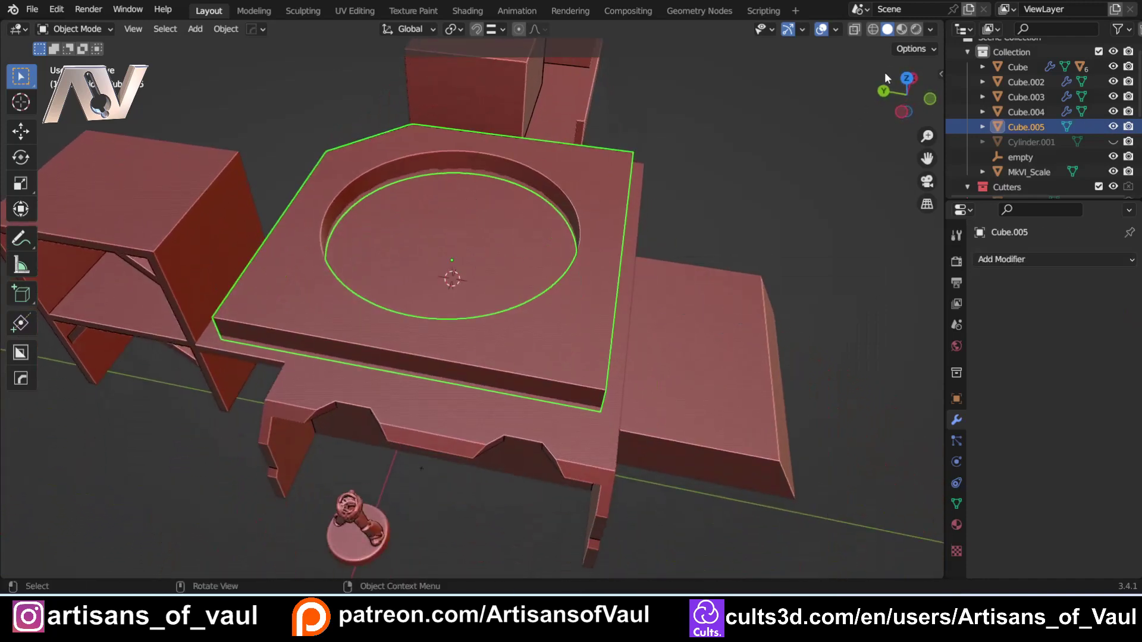
{"action": "left_click", "coordinate": [906, 78]}
{"action": "middle_click_drag", "start_coordinate": [452, 228], "coordinate": [398, 278], "text": "shift"}
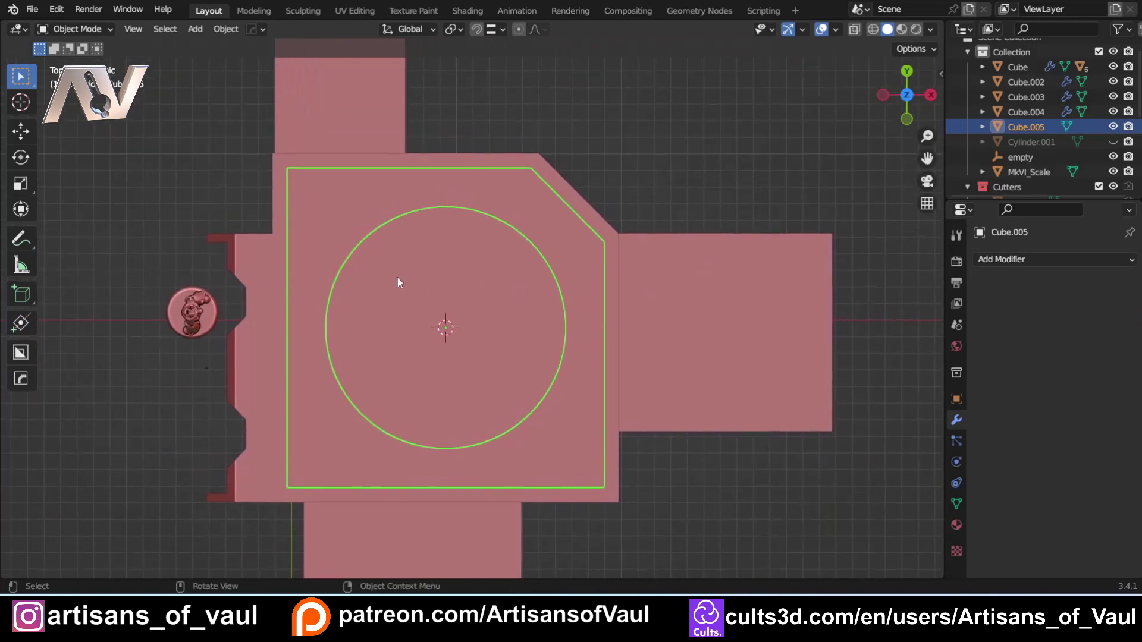
{"action": "key", "text": "alt+w"}
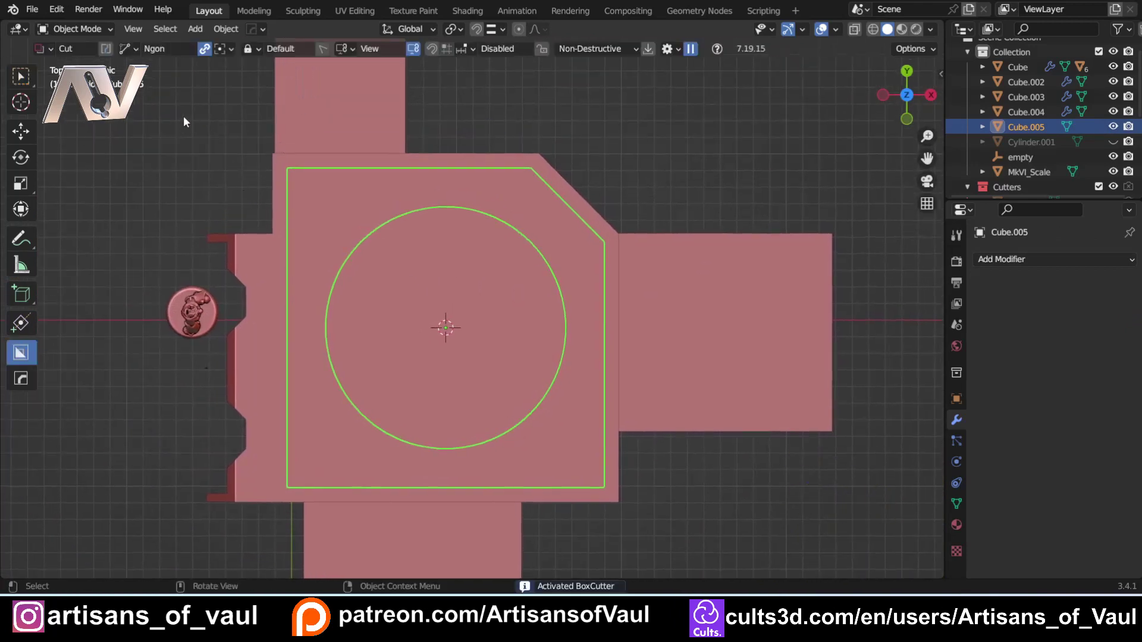
{"action": "key", "text": "d"}
{"action": "left_click", "coordinate": [201, 153]}
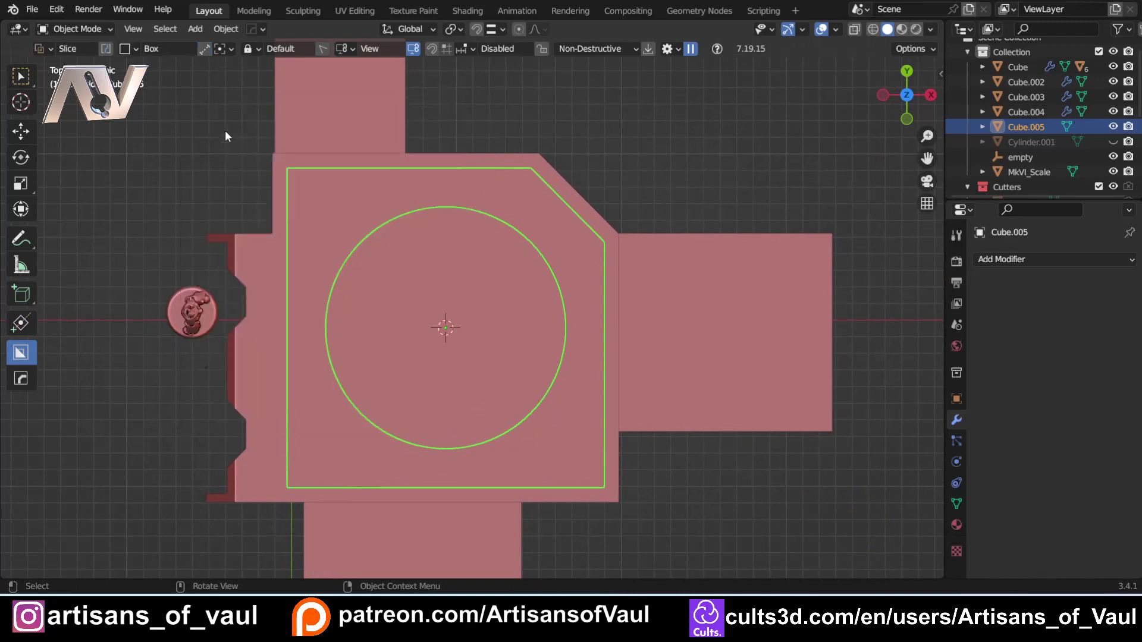
{"action": "left_click_drag", "start_coordinate": [231, 126], "coordinate": [665, 327]}
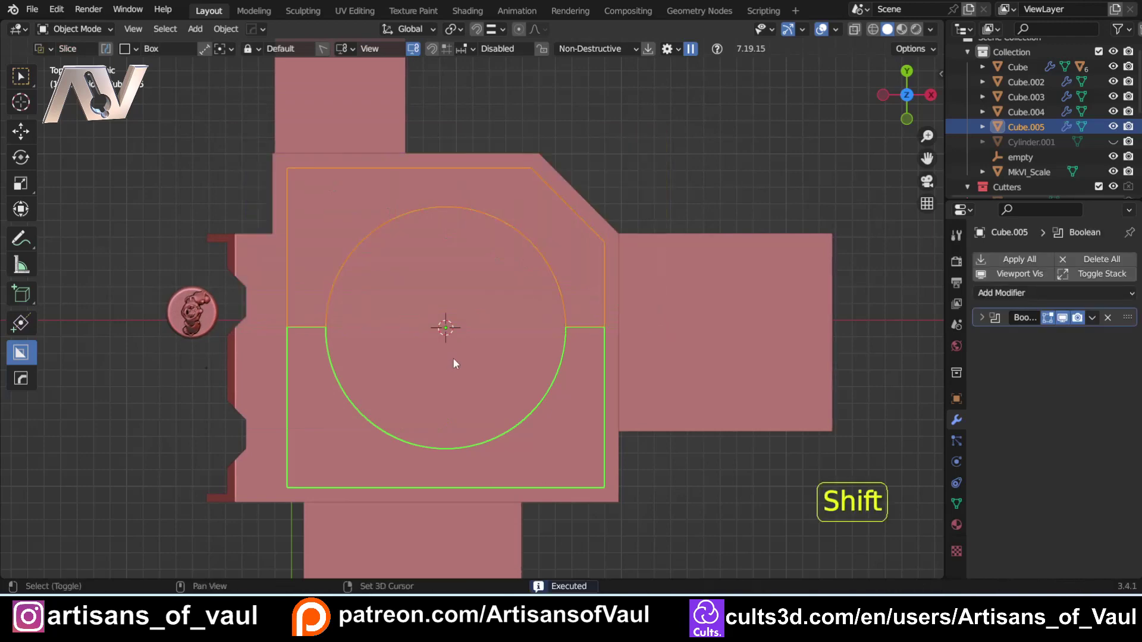
Examine the sliced-off slab half's shape and its underlying mesh edges around the circular hole in Edit Mode
{"action": "middle_click_drag", "start_coordinate": [452, 358], "coordinate": [417, 341], "text": "shift"}
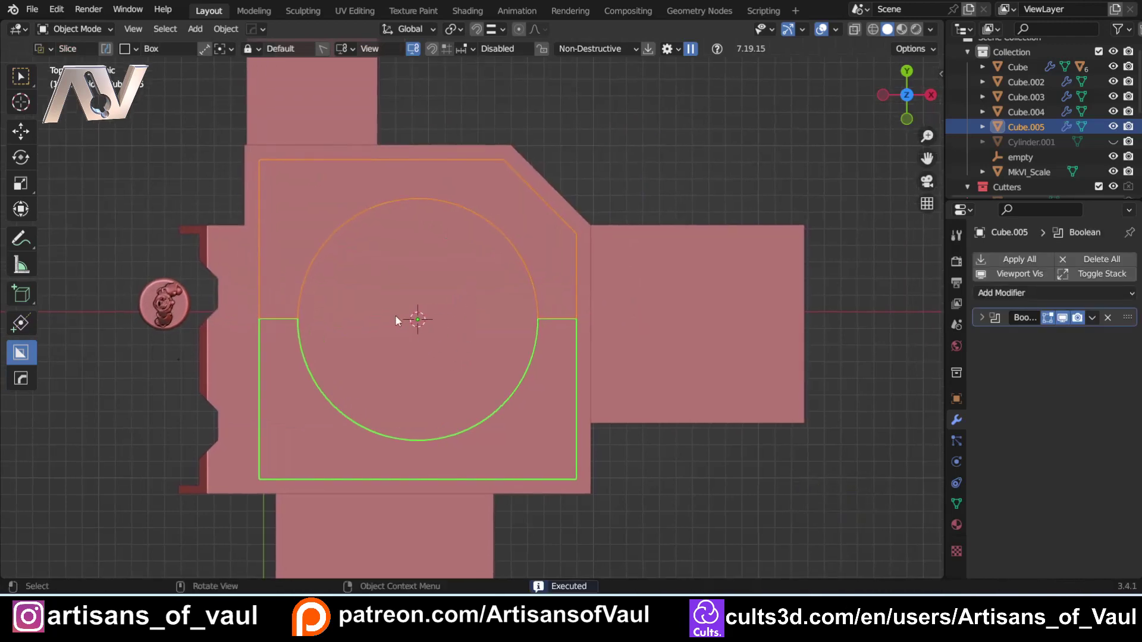
{"action": "left_click", "coordinate": [305, 270]}
{"action": "middle_click_drag", "start_coordinate": [305, 270], "coordinate": [439, 304]}
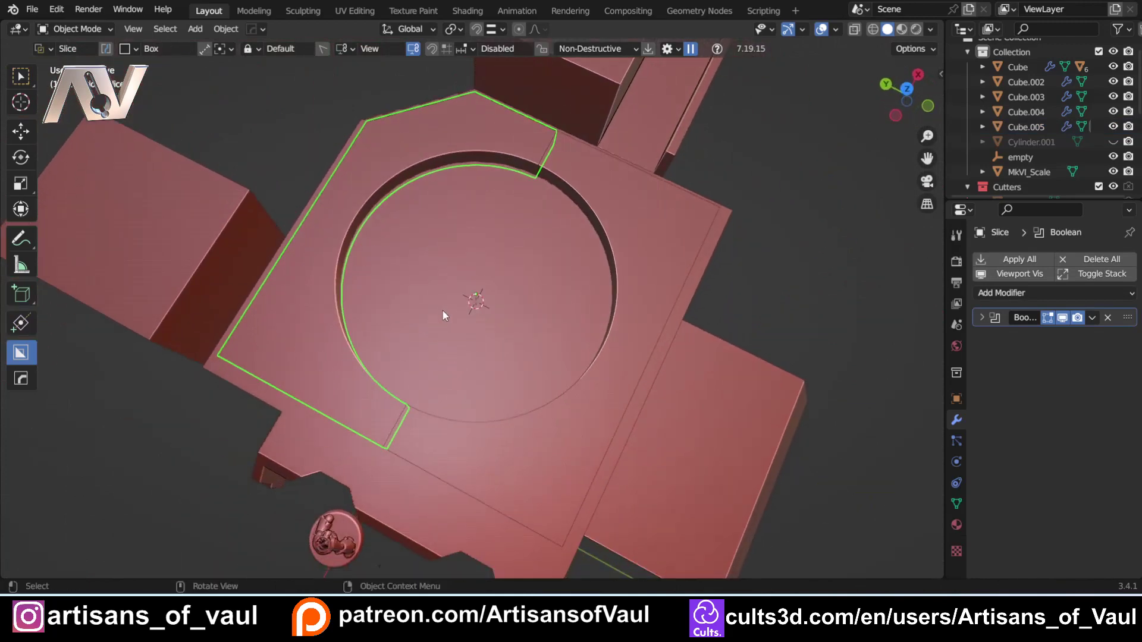
{"action": "middle_click_drag", "start_coordinate": [544, 243], "coordinate": [468, 263]}
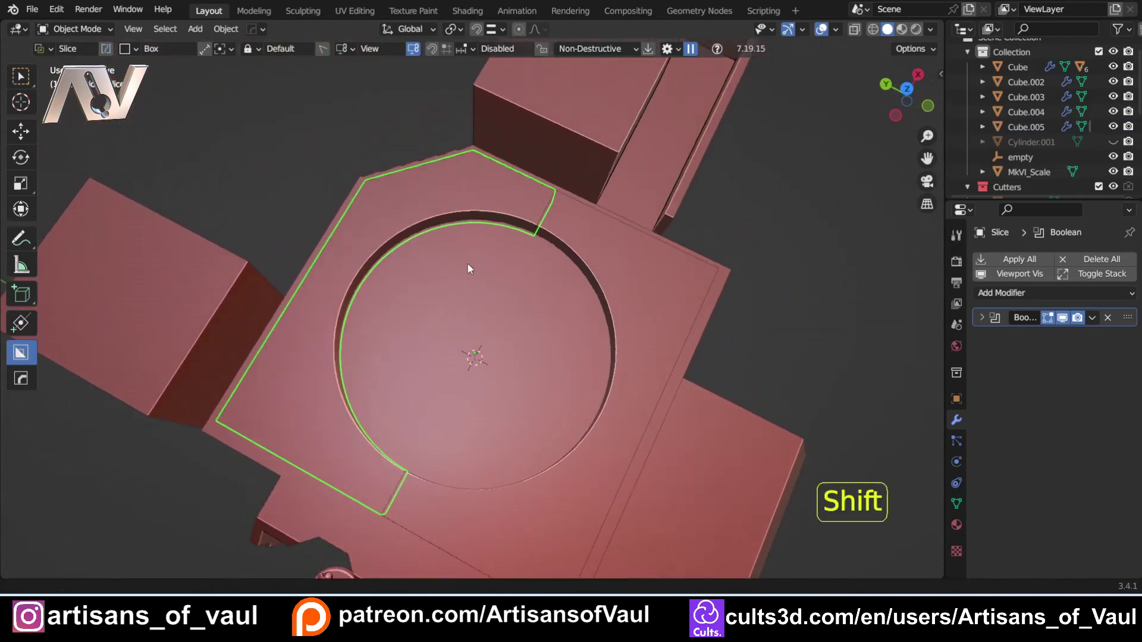
{"action": "scroll", "coordinate": [491, 320], "scroll_direction": "up", "scroll_amount": 3}
{"action": "key", "text": "Tab"}
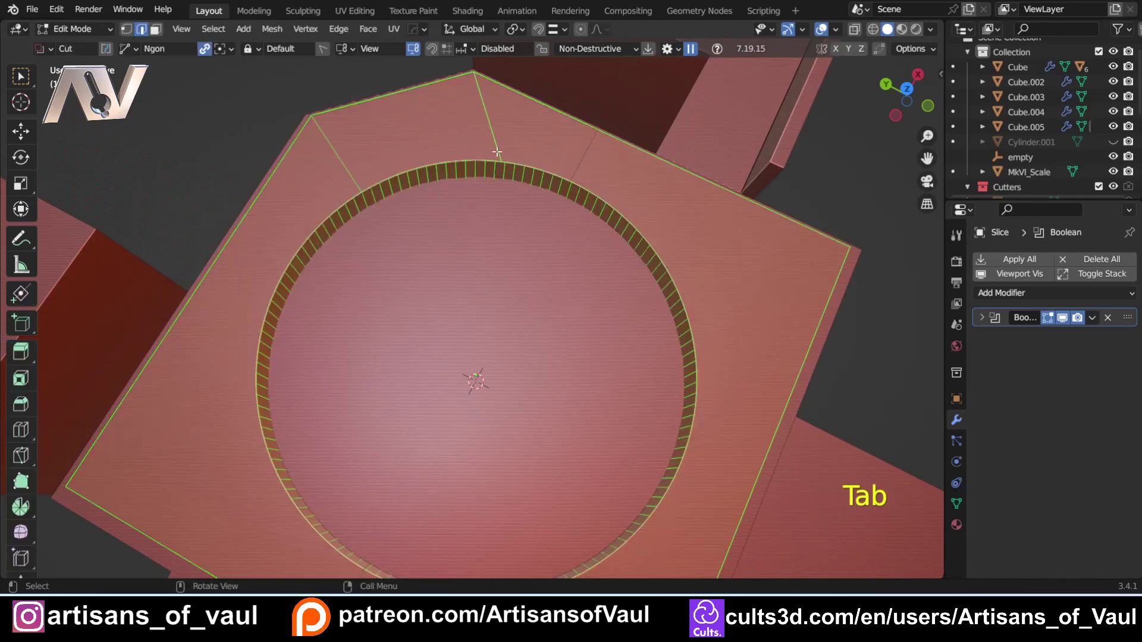
{"action": "scroll", "coordinate": [398, 172], "scroll_direction": "down", "scroll_amount": 3}
{"action": "scroll", "coordinate": [500, 261], "scroll_direction": "up", "scroll_amount": 1}
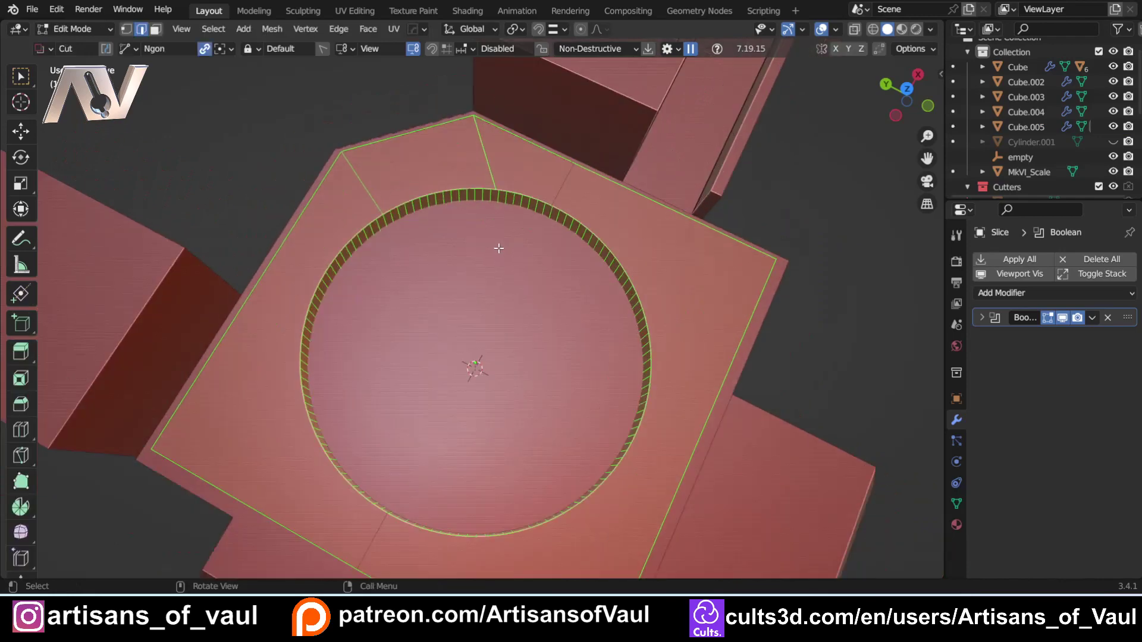
{"action": "key", "text": "Tab"}
Apply the slice Boolean modifiers on both roof slab halves with Smart Apply
{"action": "left_click", "coordinate": [660, 245]}
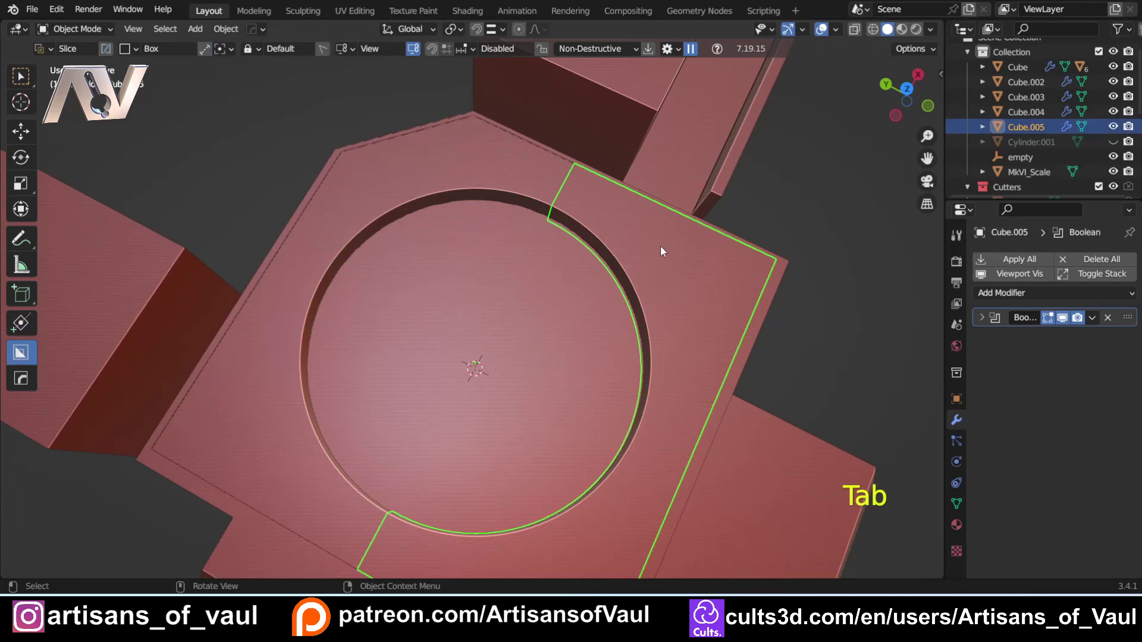
{"action": "left_click", "coordinate": [505, 188], "text": "shift"}
{"action": "key", "text": "q"}
{"action": "key", "text": "q"}
{"action": "key", "text": "q"}
{"action": "key", "text": "q"}
{"action": "left_click", "coordinate": [572, 192]}
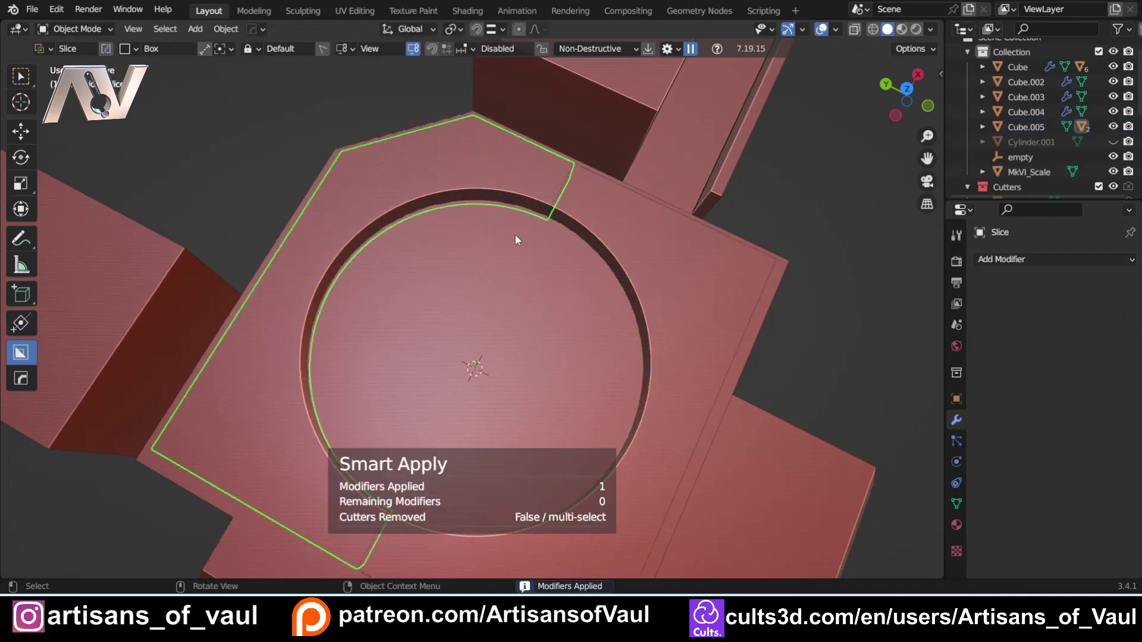
Dissolve the two leftover edges crossing the chamfered slab half's top face in Edit Mode
{"action": "key", "text": "Tab"}
{"action": "left_click", "coordinate": [481, 153]}
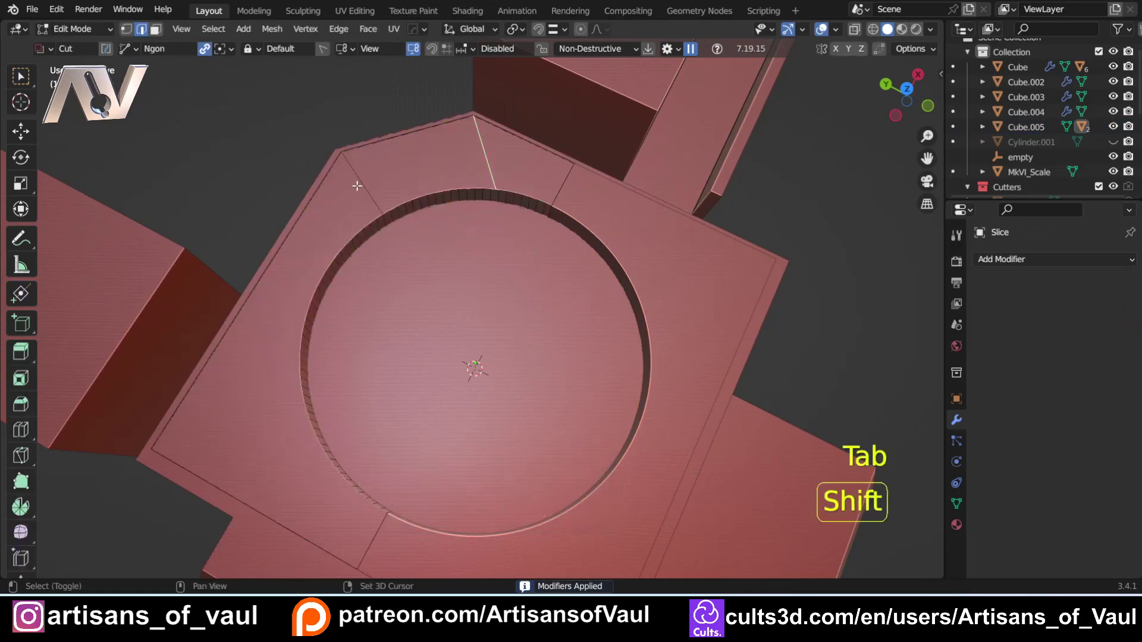
{"action": "left_click", "coordinate": [359, 182], "text": "shift"}
{"action": "key", "text": "ctrl+x"}
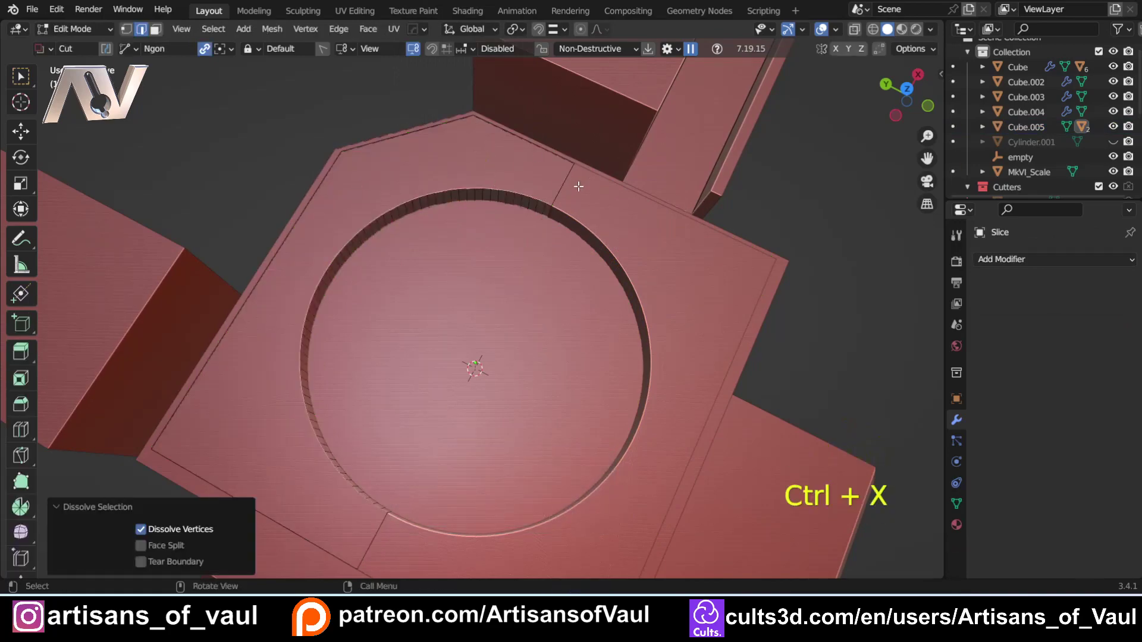
Isolate the chamfered slab half, dissolve the leftover edges on its underside, and return to the full scene in Object Mode
{"action": "middle_click_drag", "start_coordinate": [359, 260], "coordinate": [467, 209]}
{"action": "key", "text": "KP_Divide"}
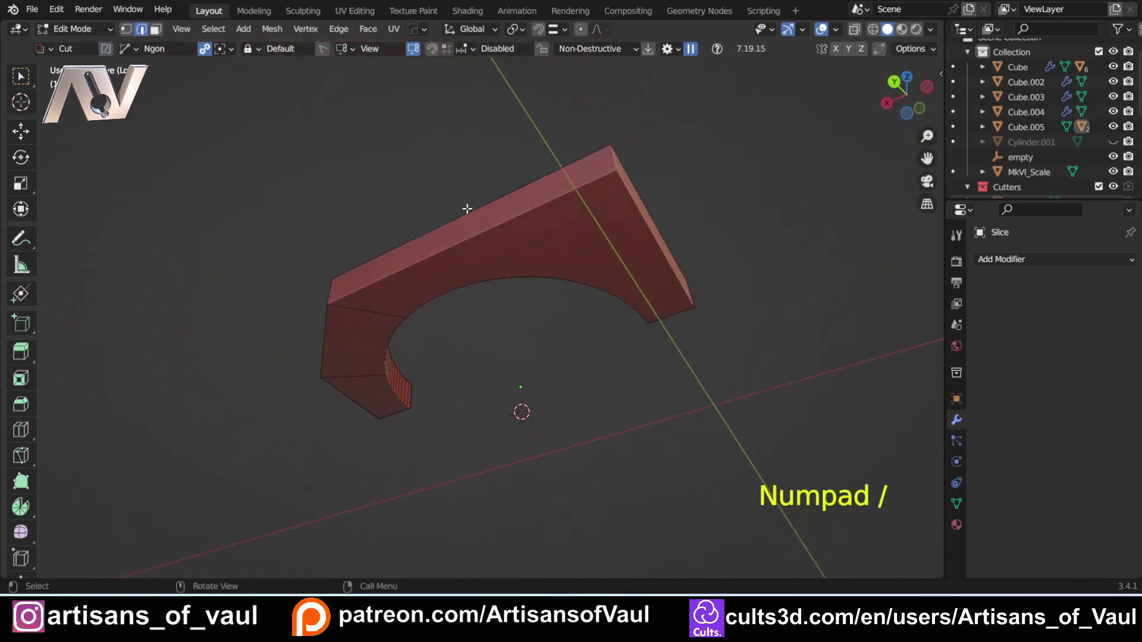
{"action": "key", "text": "ctrl+x"}
{"action": "middle_click_drag", "start_coordinate": [548, 268], "coordinate": [422, 461]}
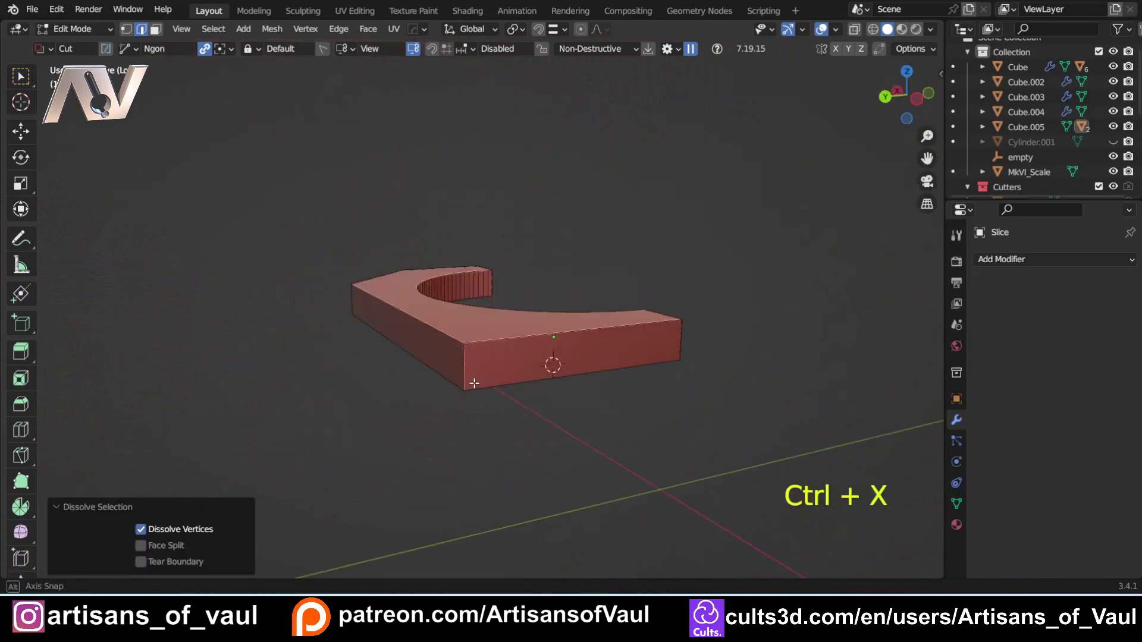
{"action": "key", "text": "KP_Divide"}
{"action": "middle_click_drag", "start_coordinate": [657, 280], "coordinate": [566, 286]}
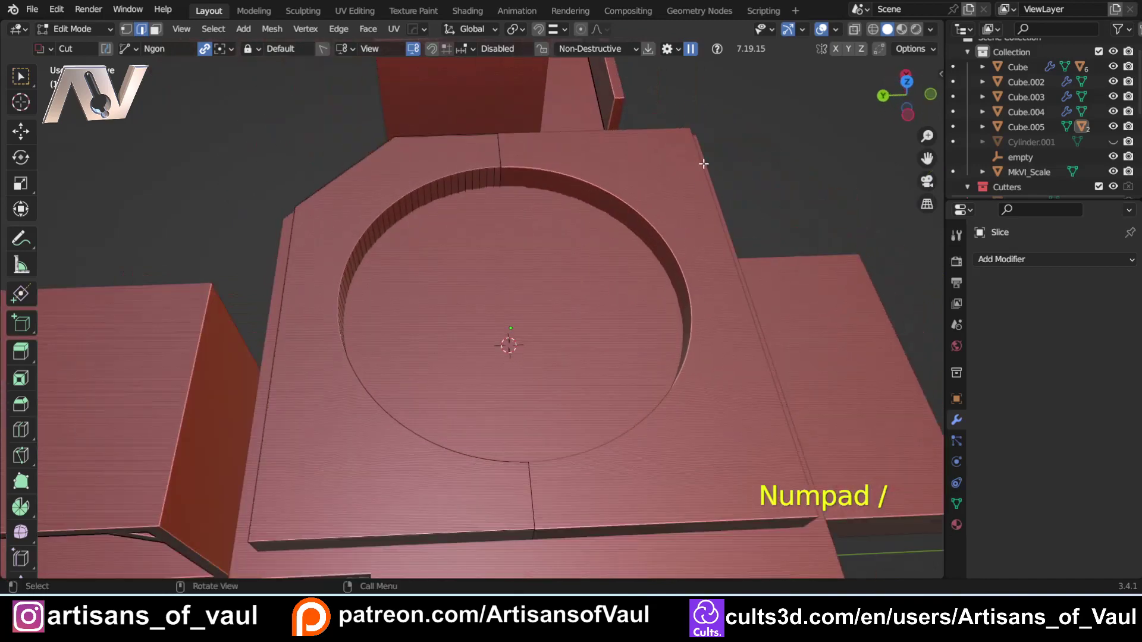
{"action": "key", "text": "Tab"}
In top view, box-slice the lower slab half vertically through the circle's centre and slice a central band out of the upper half
{"action": "left_click", "coordinate": [702, 68]}
{"action": "middle_click_drag", "start_coordinate": [705, 253], "coordinate": [505, 414]}
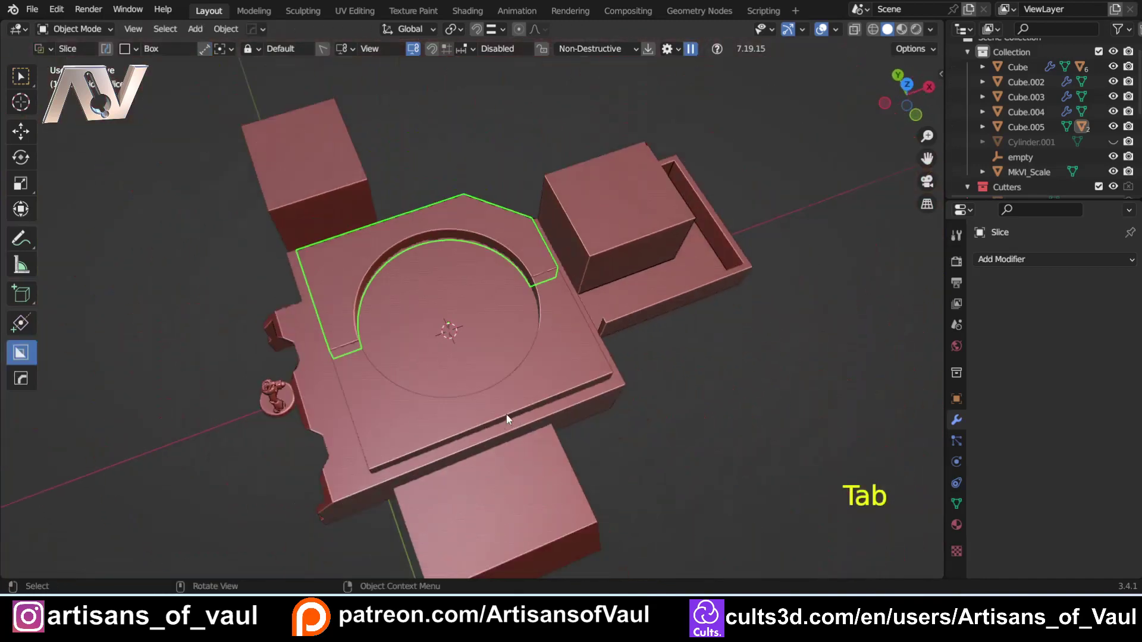
{"action": "left_click", "coordinate": [505, 414]}
{"action": "key", "text": "ctrl+z"}
{"action": "left_click", "coordinate": [905, 93]}
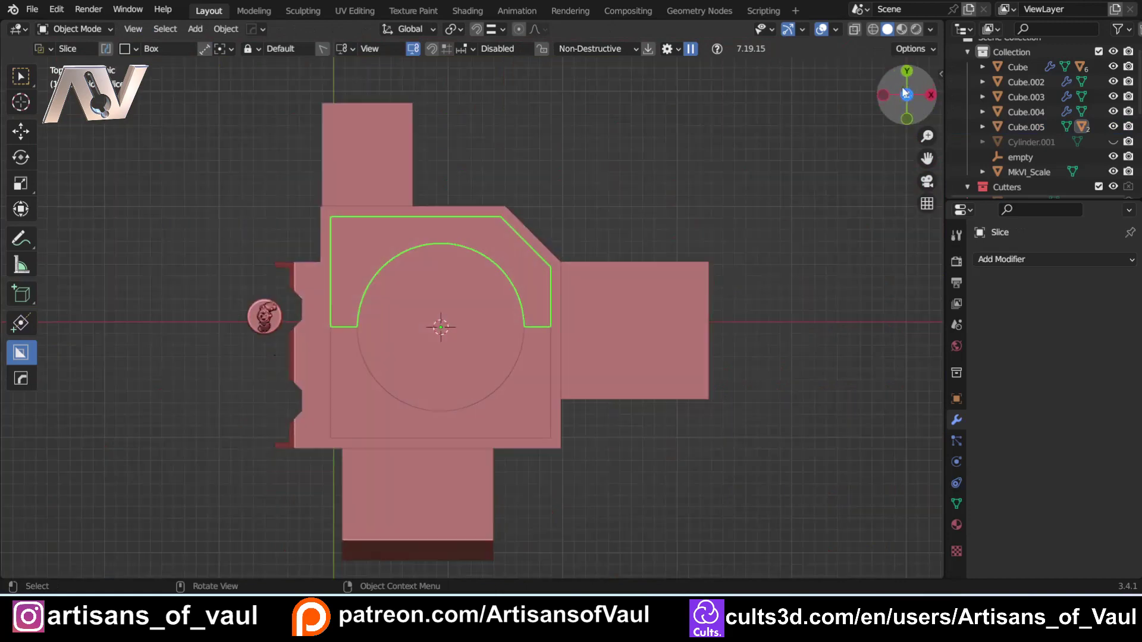
{"action": "left_click", "coordinate": [436, 416]}
{"action": "scroll", "coordinate": [434, 412], "scroll_direction": "up", "scroll_amount": 1}
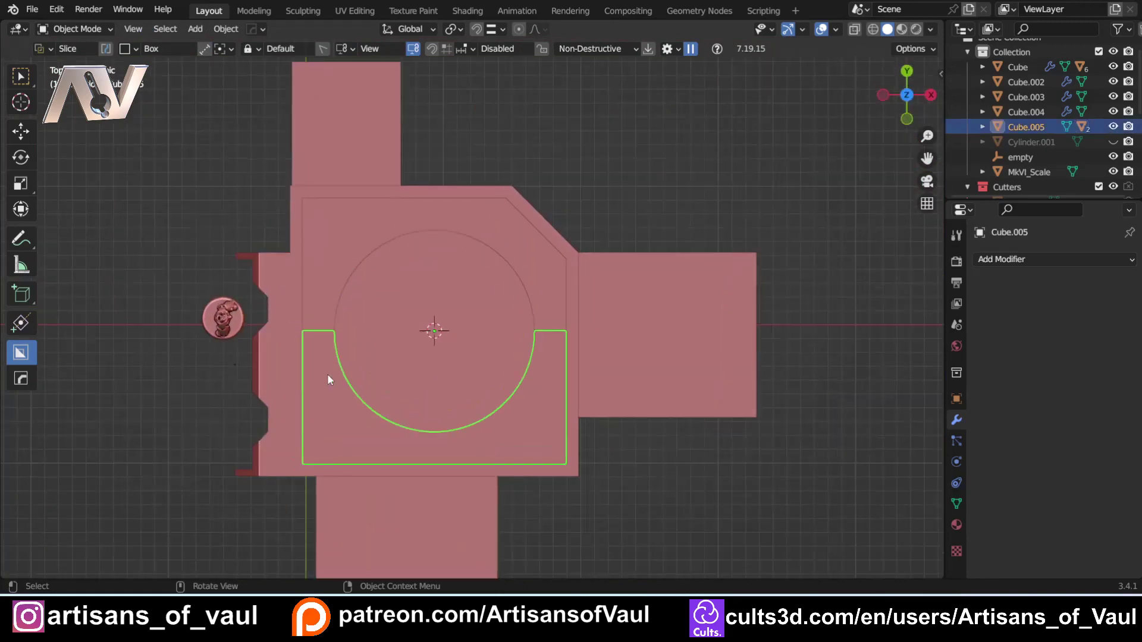
{"action": "left_click_drag", "start_coordinate": [270, 272], "coordinate": [435, 525]}
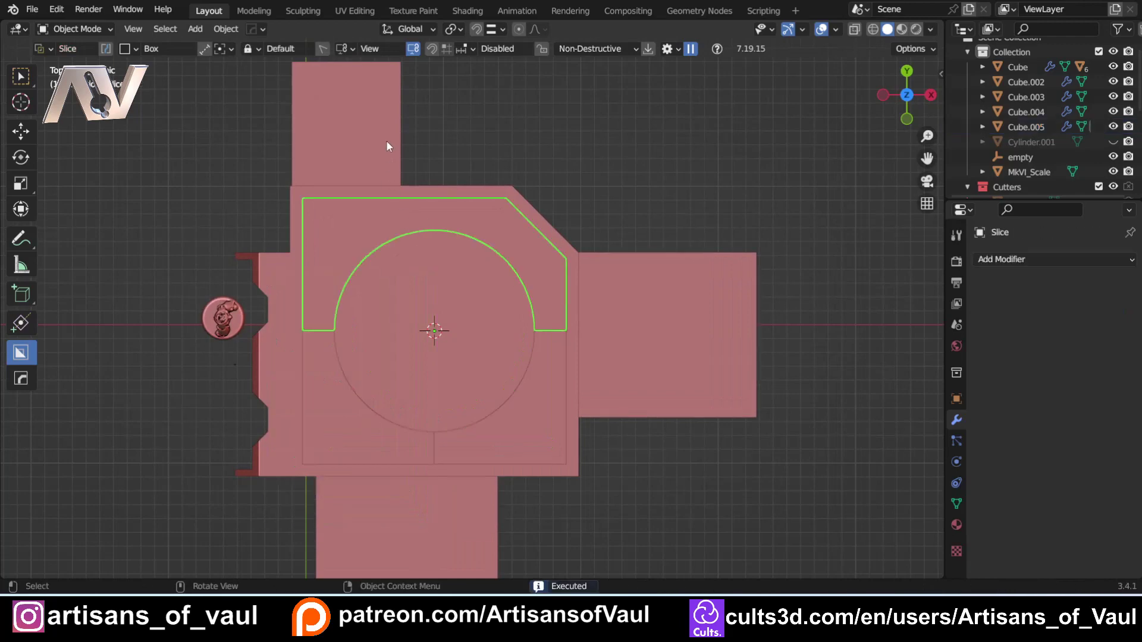
{"action": "left_click_drag", "start_coordinate": [390, 148], "coordinate": [476, 280]}
Slice the lower-right slab quarter with a BoxCutter Ngon, using a diagonal from the circle followed by a vertical cut to the slab's lower edge
{"action": "left_click", "coordinate": [466, 404]}
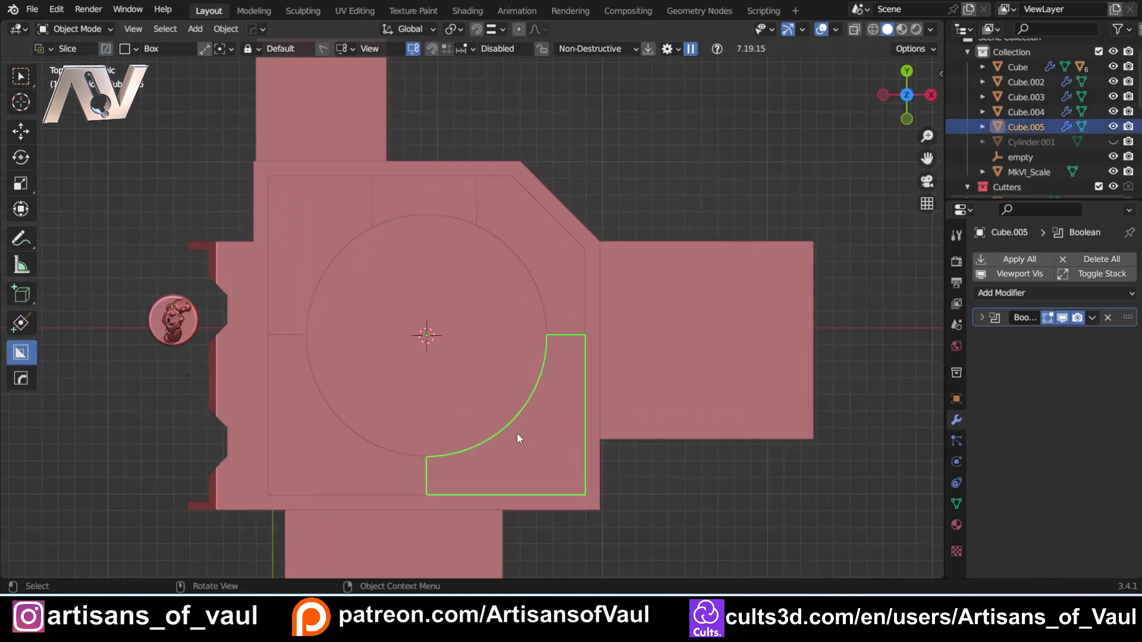
{"action": "middle_click_drag", "start_coordinate": [516, 433], "coordinate": [398, 327], "text": "shift"}
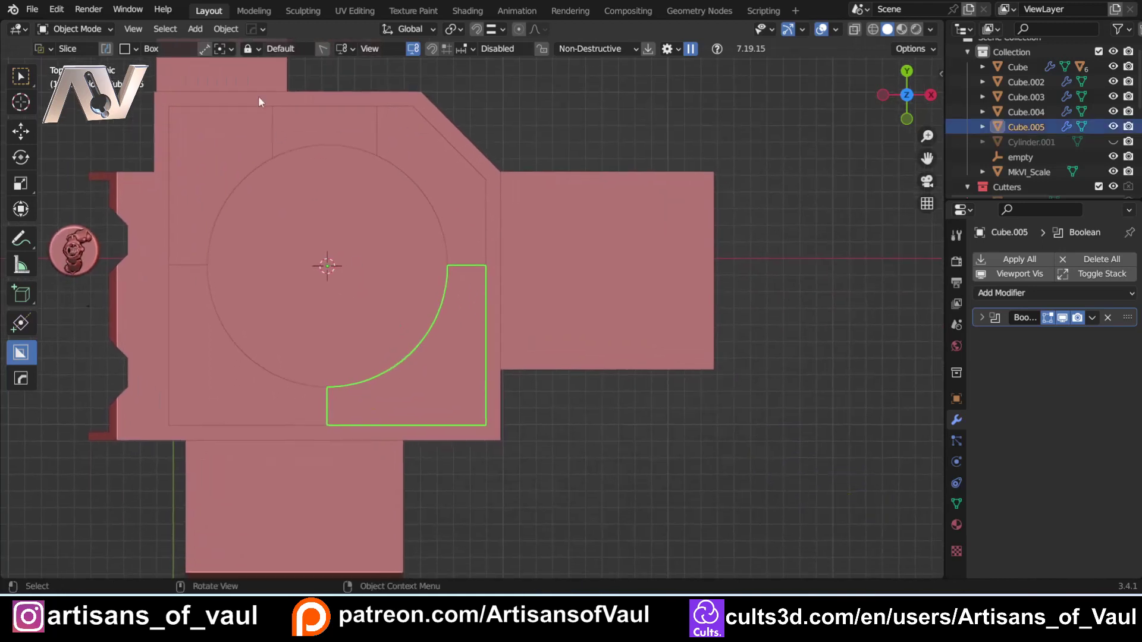
{"action": "key", "text": "d"}
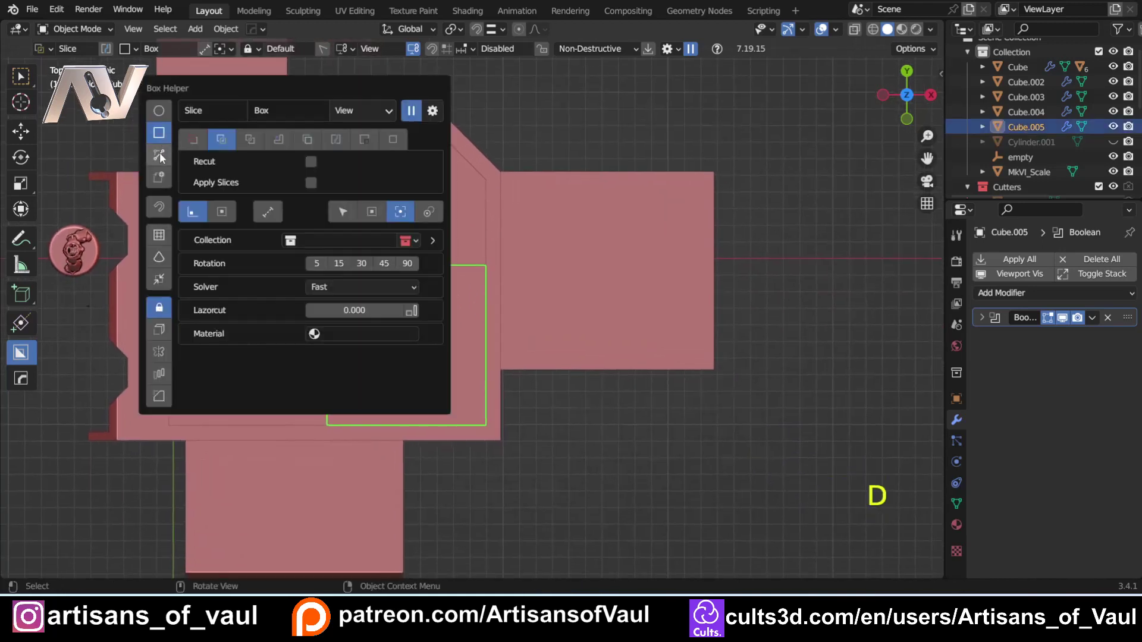
{"action": "left_click", "coordinate": [159, 155]}
{"action": "left_click", "coordinate": [395, 324]}
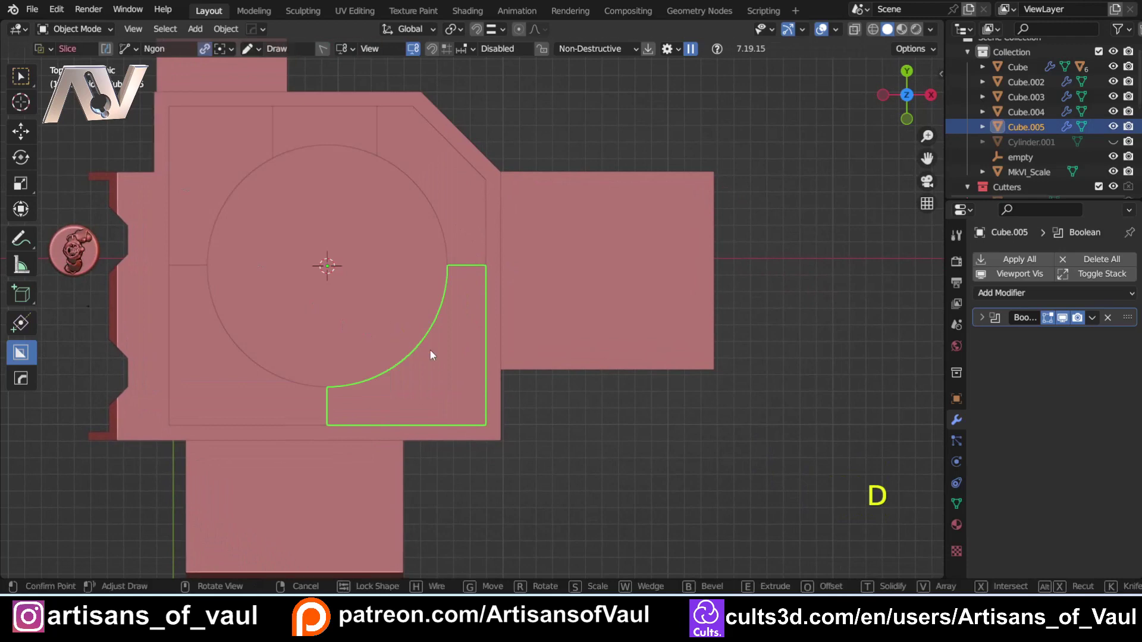
{"action": "right_click", "coordinate": [429, 348]}
{"action": "scroll", "coordinate": [395, 319], "scroll_direction": "up", "scroll_amount": 2}
{"action": "left_click", "coordinate": [395, 327]}
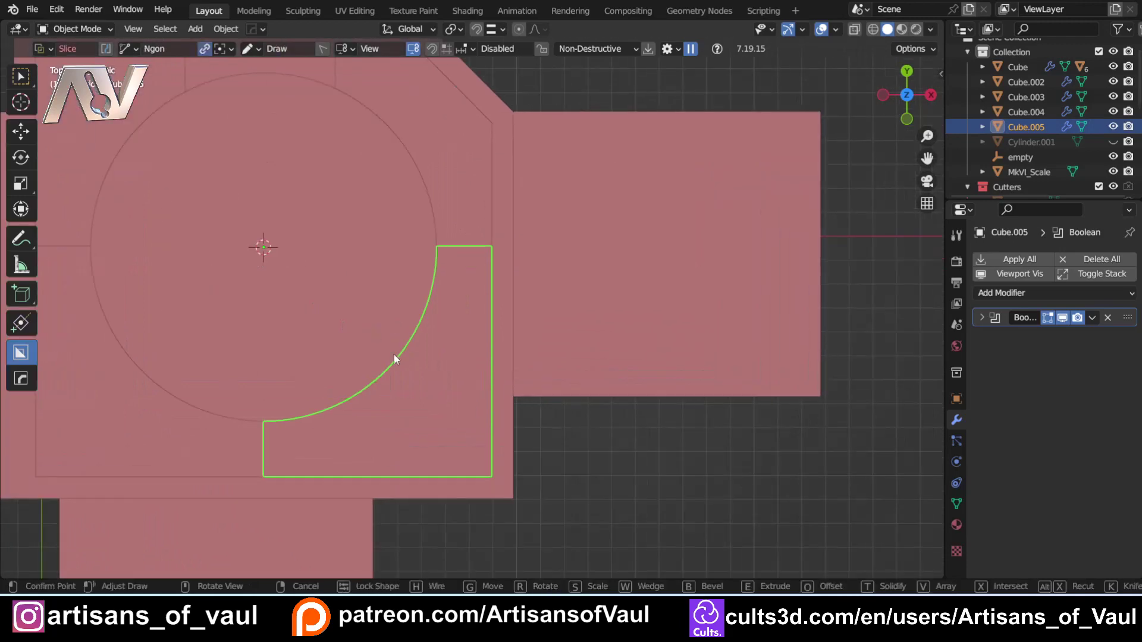
{"action": "left_click", "coordinate": [430, 391]}
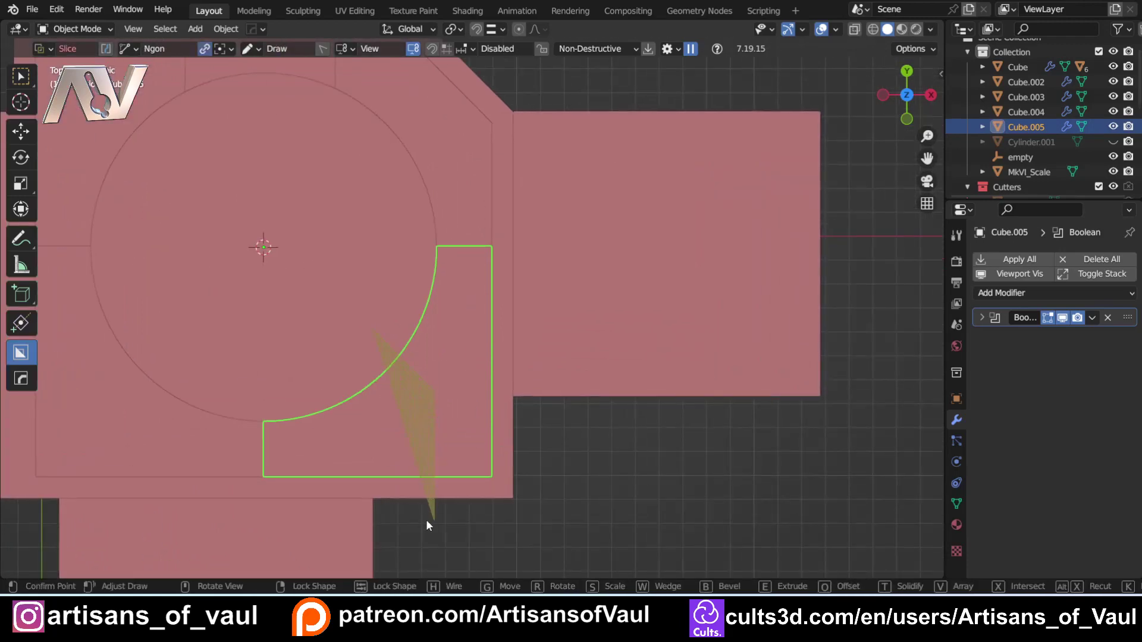
{"action": "left_click", "coordinate": [426, 520]}
{"action": "left_click", "coordinate": [196, 508]}
{"action": "left_click", "coordinate": [216, 333]}
{"action": "middle_click_drag", "start_coordinate": [216, 332], "coordinate": [298, 263]}
{"action": "left_click", "coordinate": [267, 536]}
Slice the lower-left slab quarter in top view with a BoxCutter Ngon, using a diagonal from the circle and a horizontal cut to the left edge
{"action": "scroll", "coordinate": [291, 446], "scroll_direction": "down", "scroll_amount": 6}
{"action": "middle_click_drag", "start_coordinate": [304, 357], "coordinate": [420, 326]}
{"action": "left_click", "coordinate": [345, 360]}
{"action": "left_click", "coordinate": [906, 98]}
{"action": "left_click", "coordinate": [907, 96]}
{"action": "scroll", "coordinate": [410, 324], "scroll_direction": "up", "scroll_amount": 5}
{"action": "left_click", "coordinate": [432, 310]}
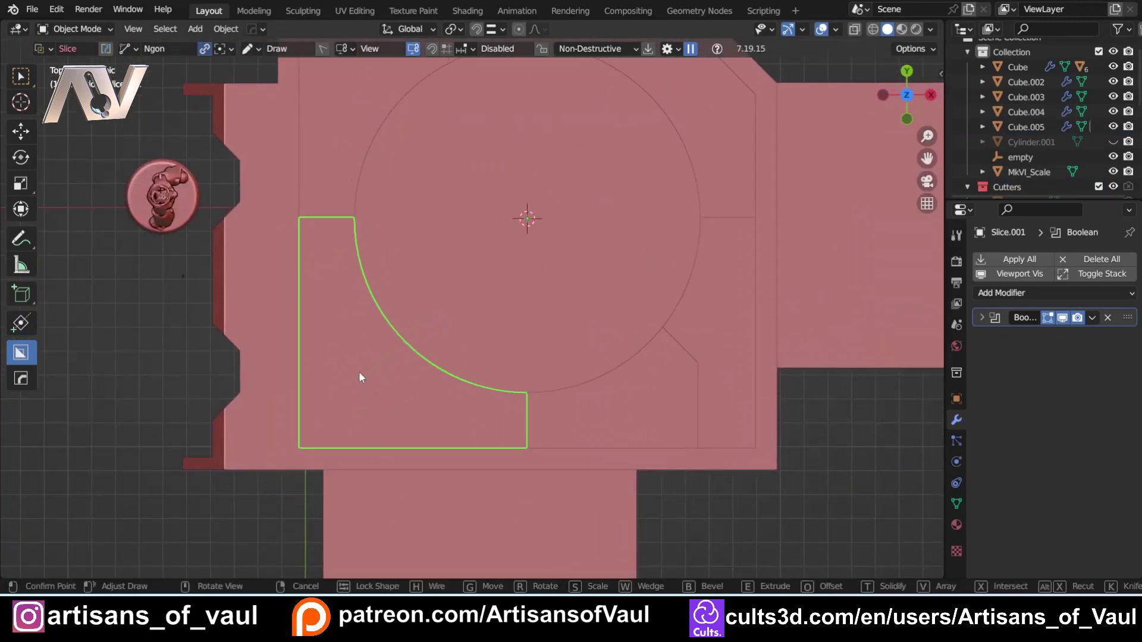
{"action": "left_click", "coordinate": [365, 374]}
{"action": "left_click", "coordinate": [247, 373]}
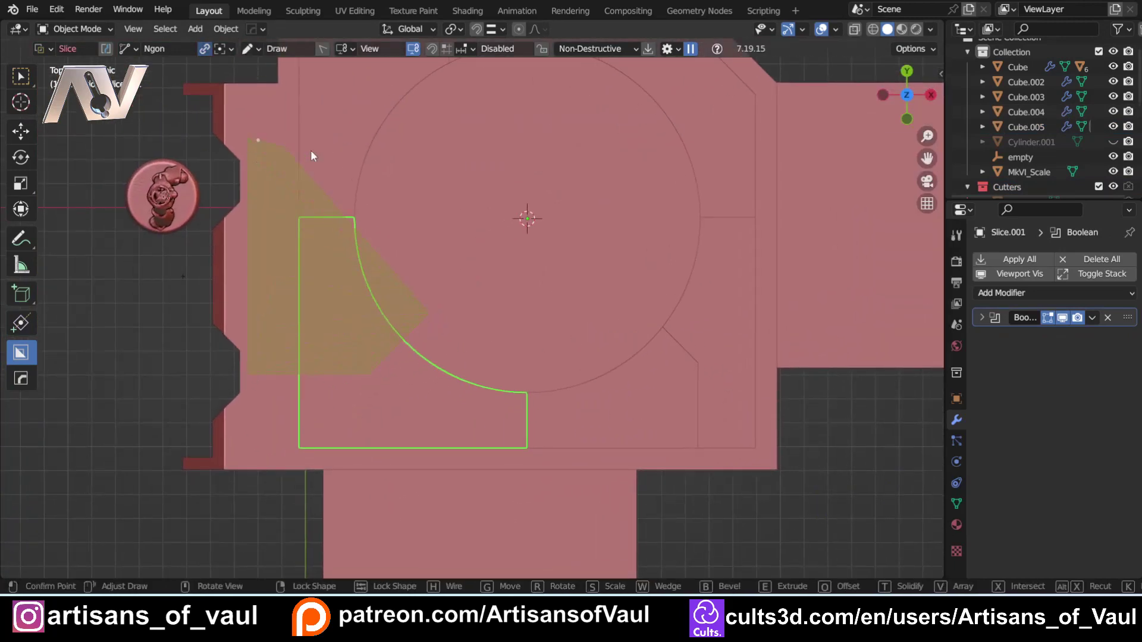
{"action": "double_click", "coordinate": [466, 151]}
{"action": "mouse_move", "coordinate": [466, 151]}
{"action": "middle_mouse_down"}
{"action": "mouse_move", "coordinate": [455, 217]}
{"action": "mouse_move", "coordinate": [468, 312]}
{"action": "mouse_move", "coordinate": [463, 287]}
{"action": "mouse_move", "coordinate": [530, 284]}
{"action": "mouse_move", "coordinate": [458, 291]}
{"action": "middle_mouse_up"}
{"action": "left_click", "coordinate": [495, 292]}
Select all roof slab pieces with the Select Box tool and apply their slice Booleans with Smart Apply
{"action": "key", "text": "w"}
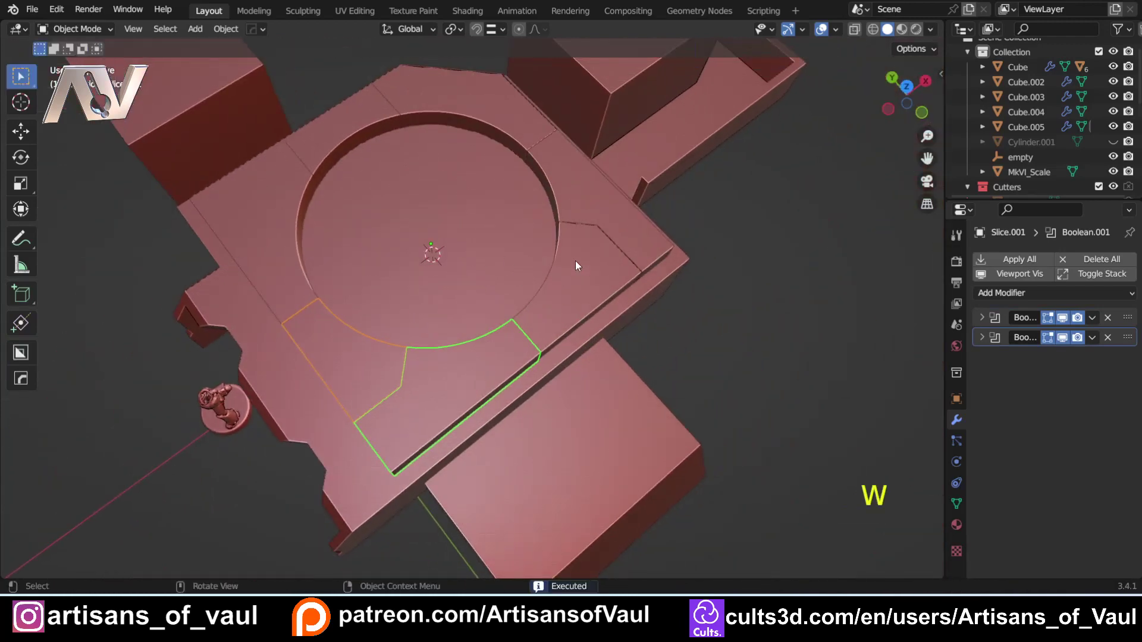
{"action": "left_click", "coordinate": [539, 158], "text": "shift"}
{"action": "left_click", "coordinate": [344, 129], "text": "shift"}
{"action": "left_click", "coordinate": [344, 128], "text": "shift"}
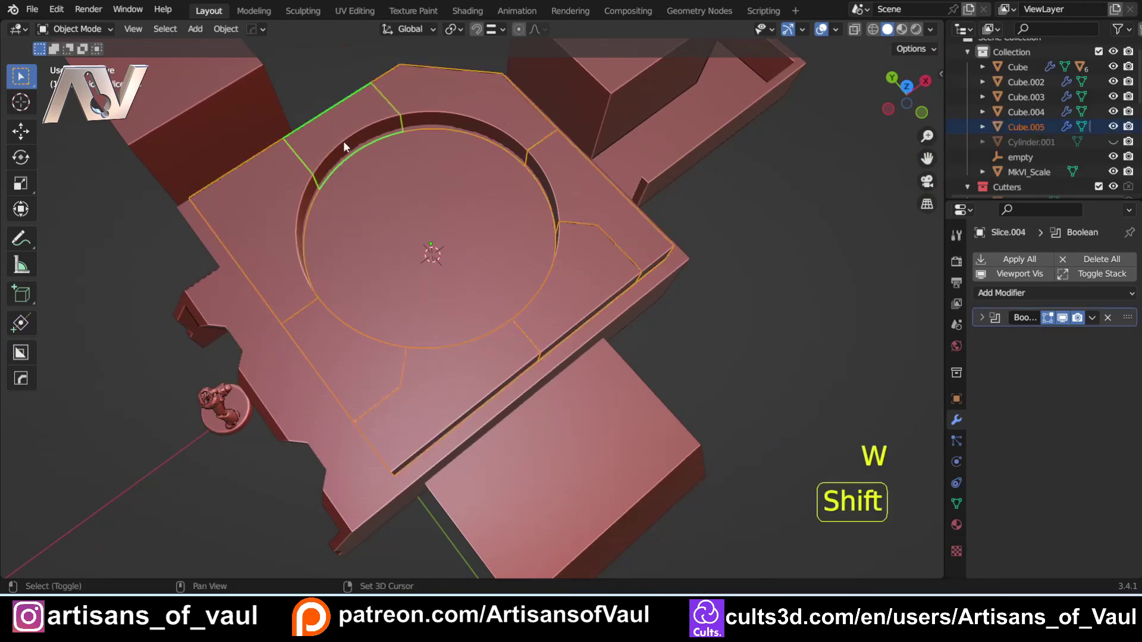
{"action": "middle_click_drag", "start_coordinate": [344, 141], "coordinate": [300, 263]}
{"action": "key", "text": "q"}
{"action": "key", "text": "q"}
{"action": "key", "text": "q"}
{"action": "key", "text": "q"}
{"action": "left_click", "coordinate": [375, 283]}
Separate the slab piece that spans two disconnected corners into individual objects by loose parts
{"action": "left_click", "coordinate": [372, 356]}
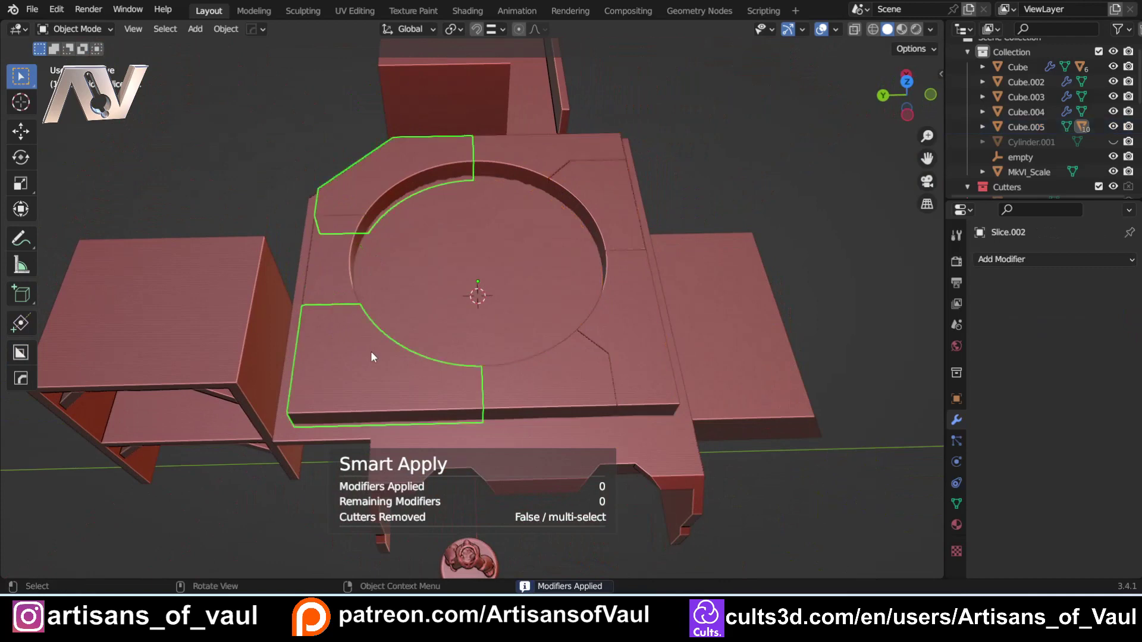
{"action": "middle_click_drag", "start_coordinate": [369, 306], "coordinate": [436, 170], "text": "shift"}
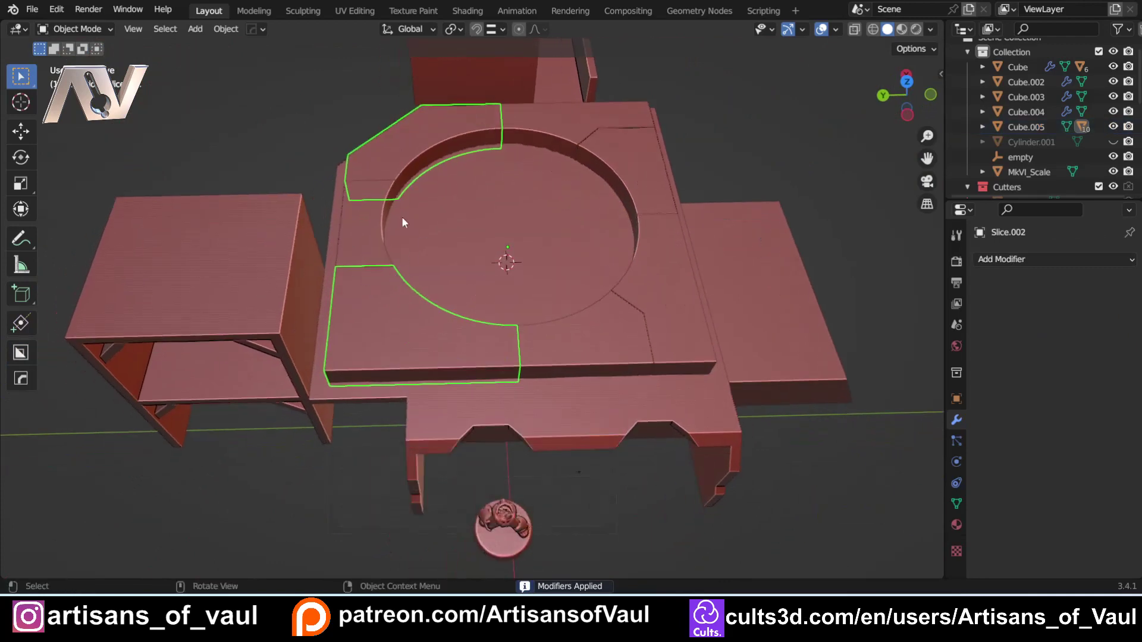
{"action": "scroll", "coordinate": [380, 297], "scroll_direction": "up", "scroll_amount": 3}
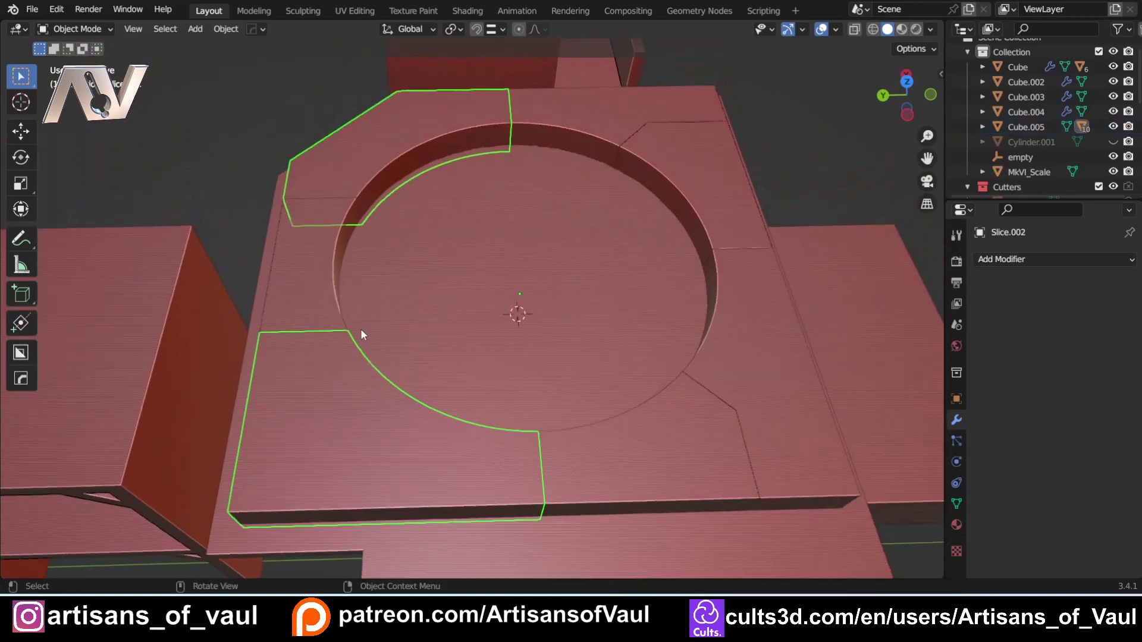
{"action": "key", "text": "Tab"}
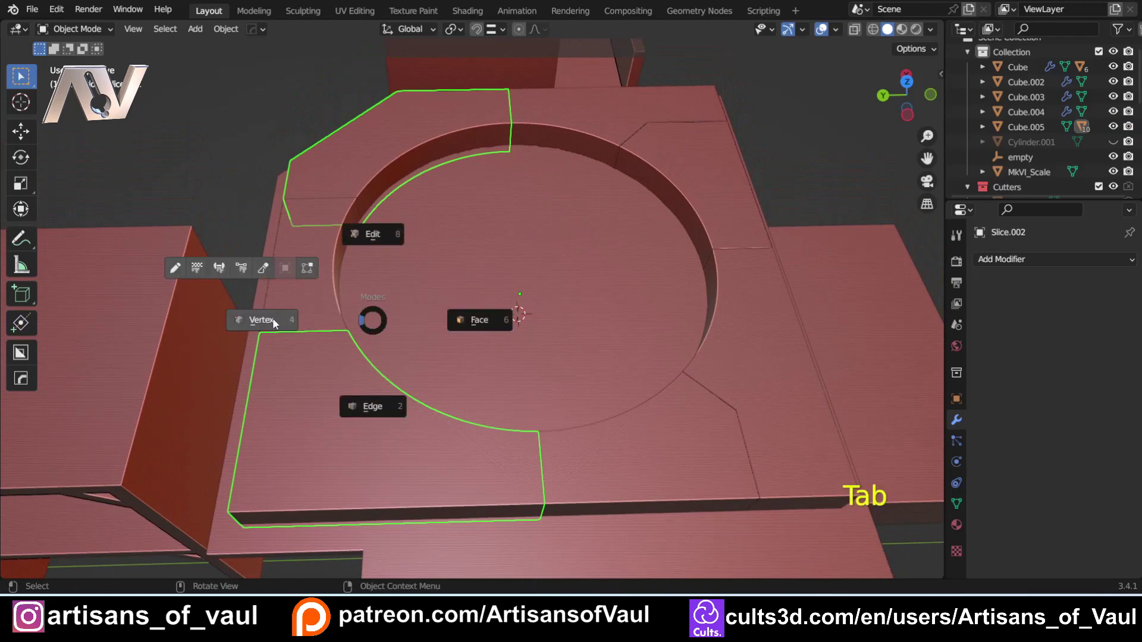
{"action": "left_click", "coordinate": [262, 321]}
{"action": "key", "text": "a"}
{"action": "key", "text": "p"}
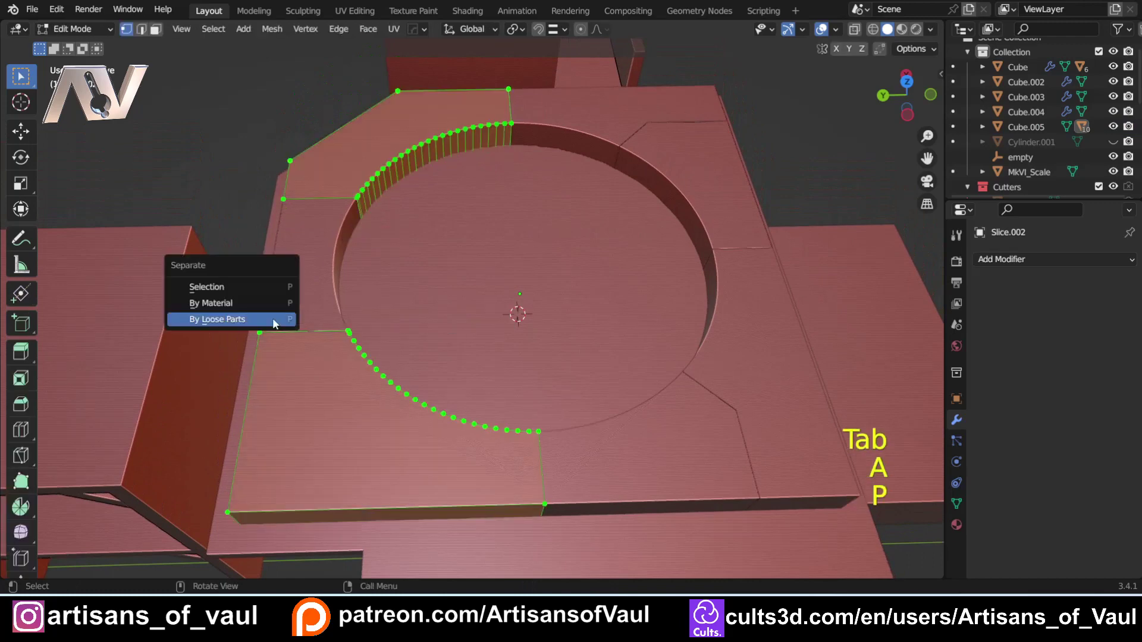
{"action": "left_click", "coordinate": [274, 321]}
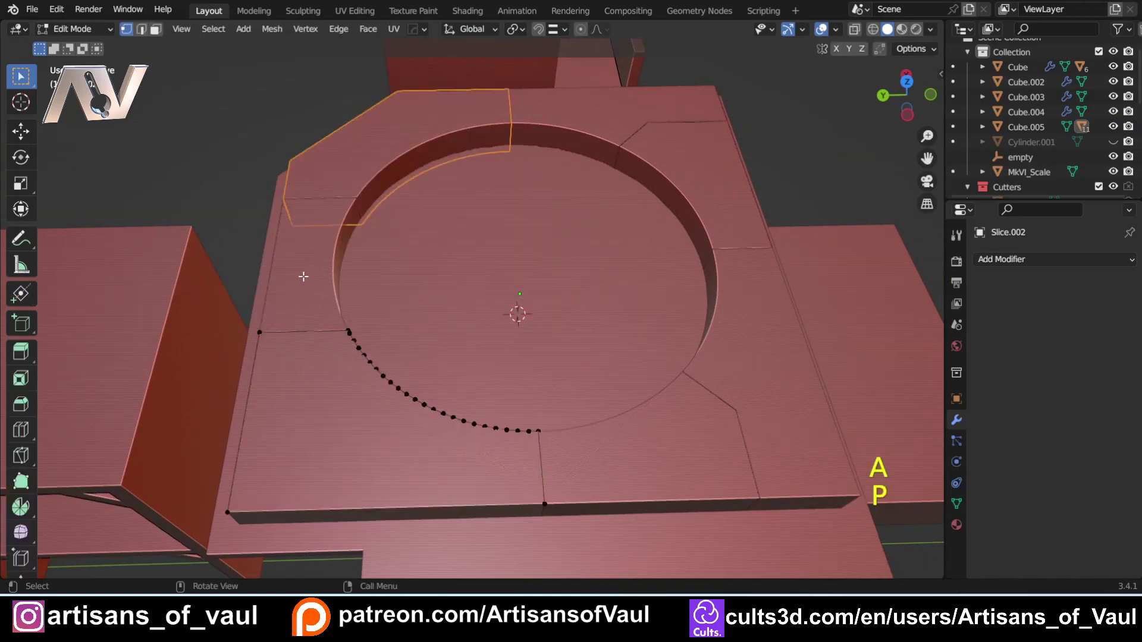
{"action": "key", "text": "Tab"}
Select every separate roof slab piece around the circular opening and run Clean Mesh on them
{"action": "left_click", "coordinate": [307, 187]}
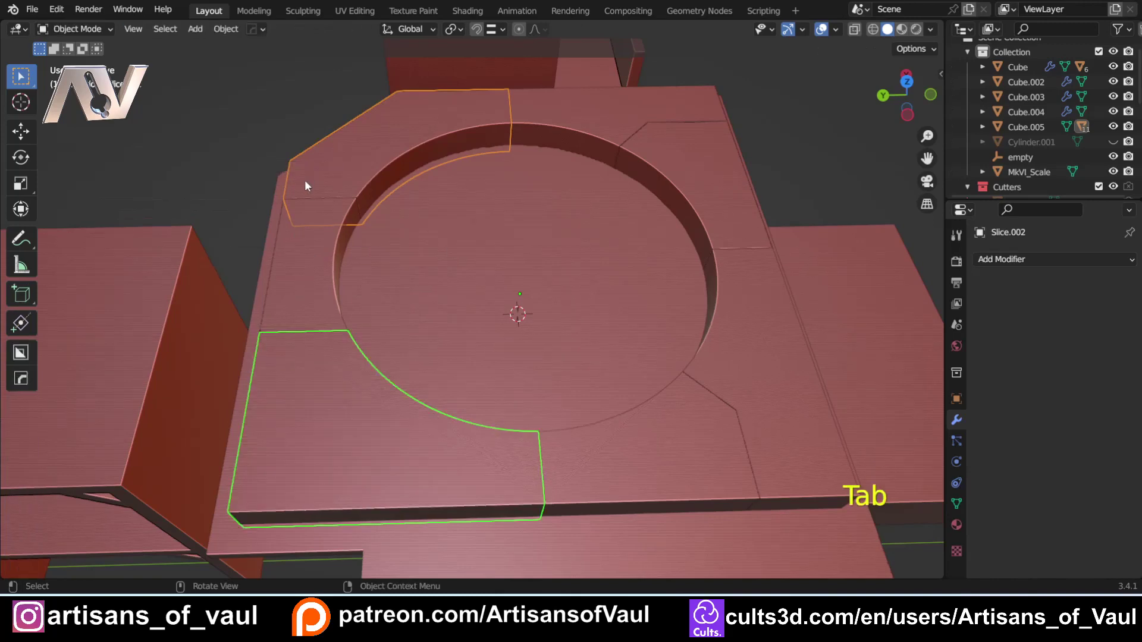
{"action": "left_click", "coordinate": [304, 279]}
{"action": "left_click", "coordinate": [624, 452]}
{"action": "left_click", "coordinate": [652, 152], "text": "shift"}
{"action": "left_click", "coordinate": [742, 310], "text": "shift"}
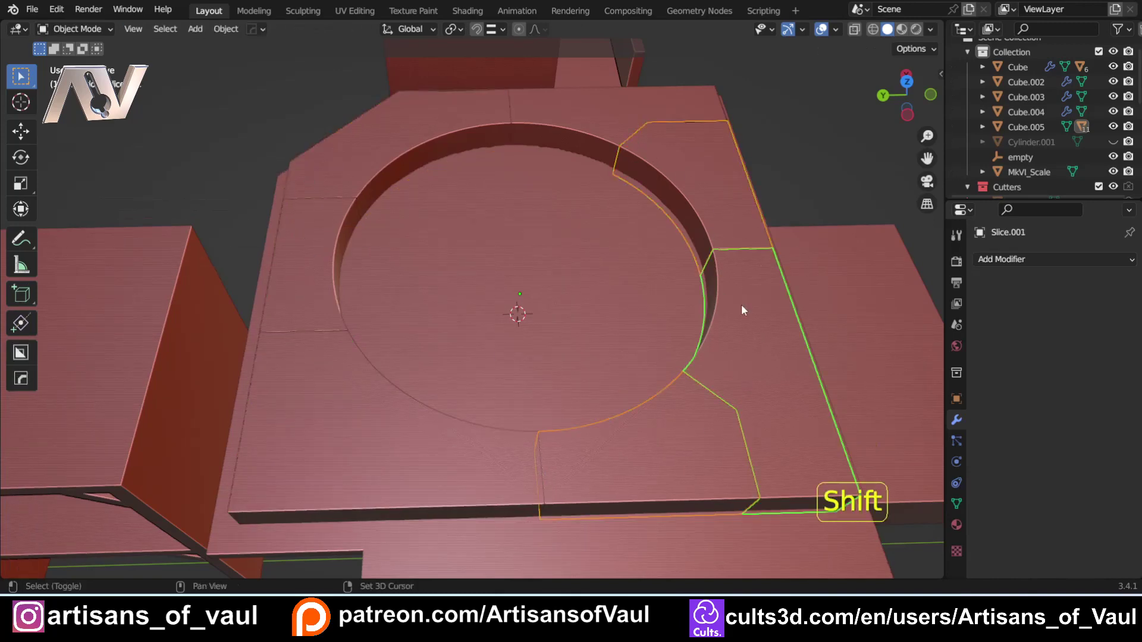
{"action": "left_click", "coordinate": [524, 110], "text": "shift"}
{"action": "left_click", "coordinate": [428, 128], "text": "shift"}
{"action": "left_click", "coordinate": [319, 245], "text": "shift"}
{"action": "left_click", "coordinate": [309, 422], "text": "shift"}
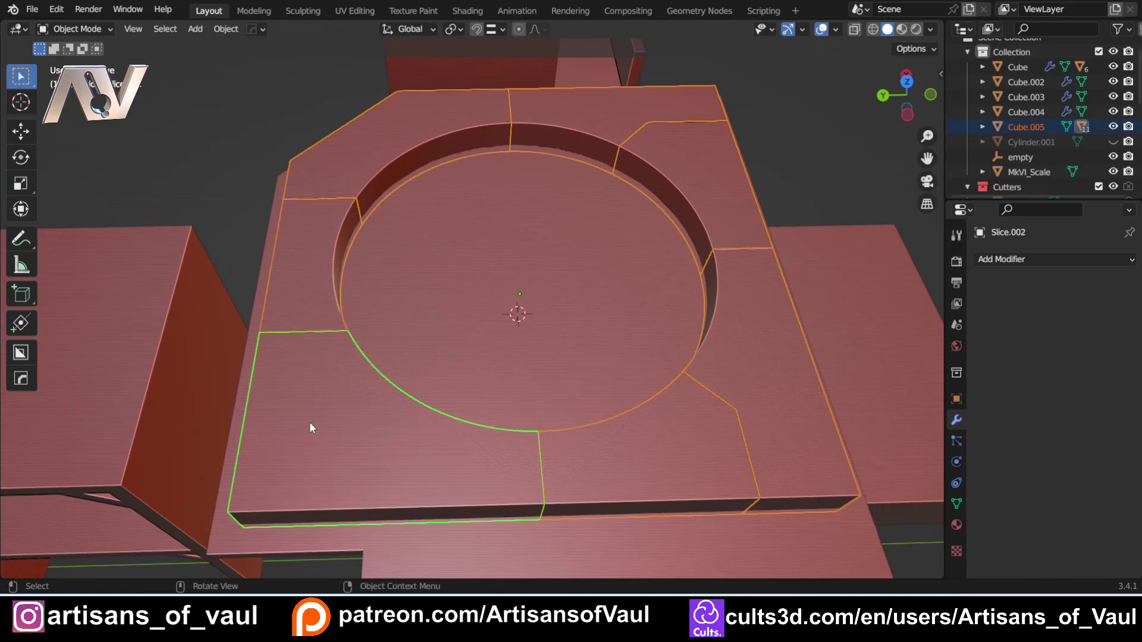
{"action": "key", "text": "q"}
{"action": "mouse_move", "coordinate": [310, 422]}
{"action": "left_click", "coordinate": [381, 439]}
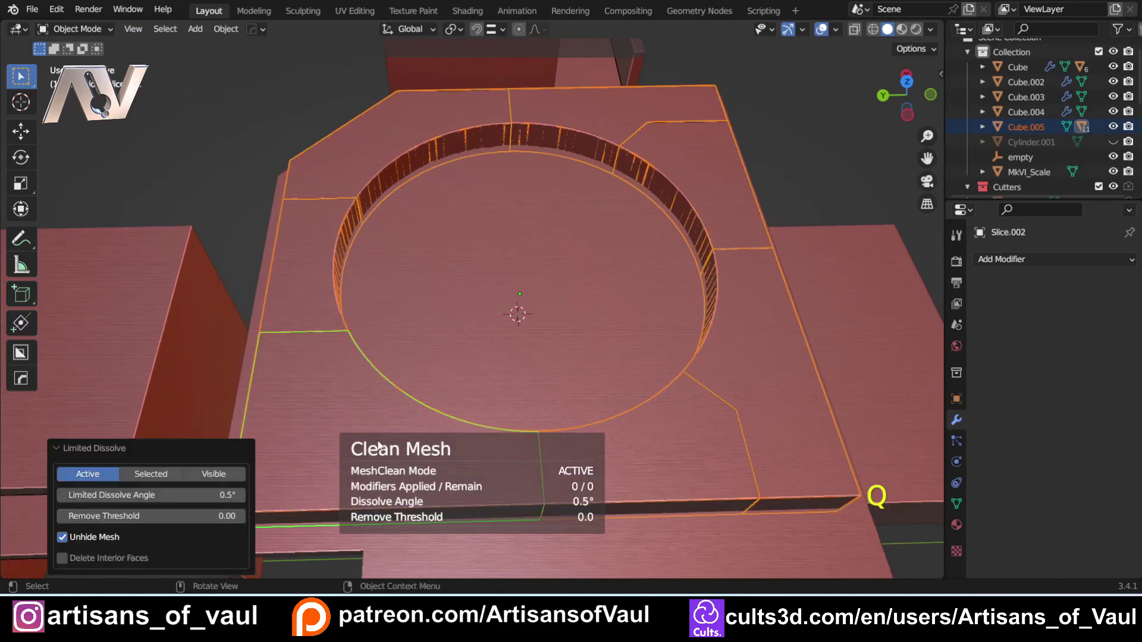
Add the main building as the active target to the slab selection and run Just Panels' Make Panel (3D Printable)
{"action": "scroll", "coordinate": [541, 308], "scroll_direction": "down", "scroll_amount": 2}
{"action": "middle_click_drag", "start_coordinate": [548, 323], "coordinate": [323, 235]}
{"action": "middle_click_drag", "start_coordinate": [222, 252], "coordinate": [316, 245]}
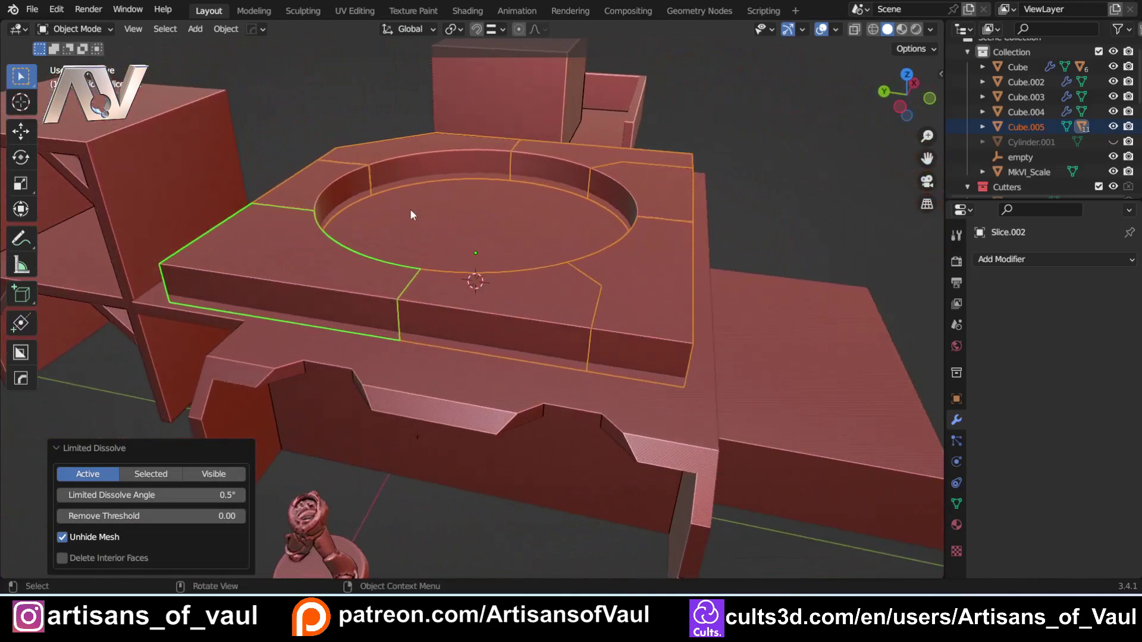
{"action": "middle_click_drag", "start_coordinate": [321, 196], "coordinate": [483, 172]}
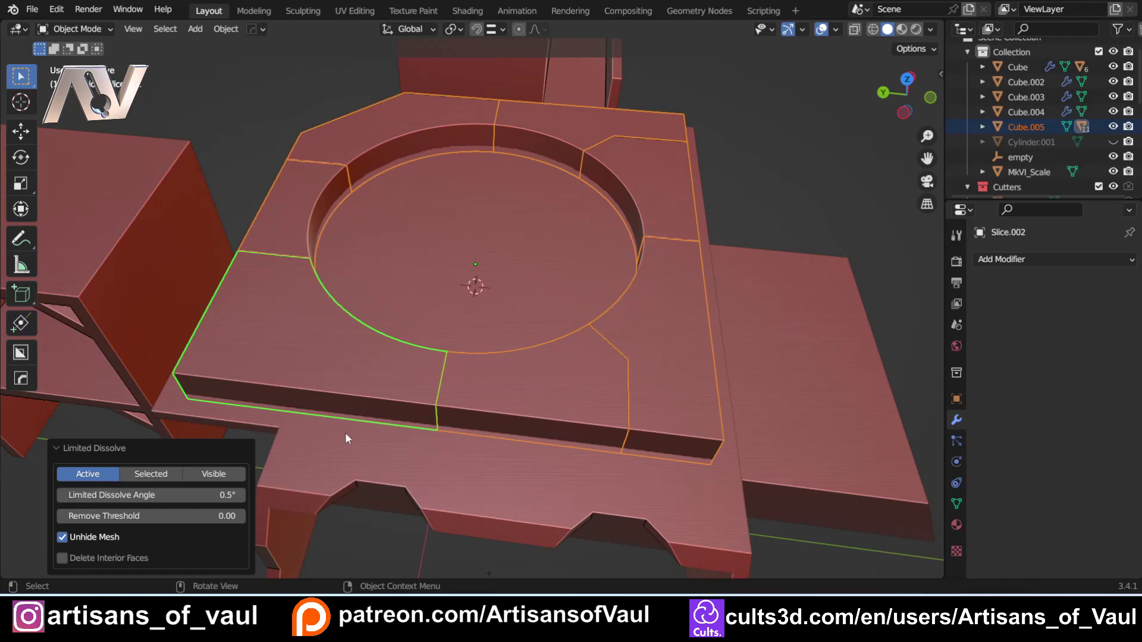
{"action": "middle_click_drag", "start_coordinate": [356, 423], "coordinate": [366, 417]}
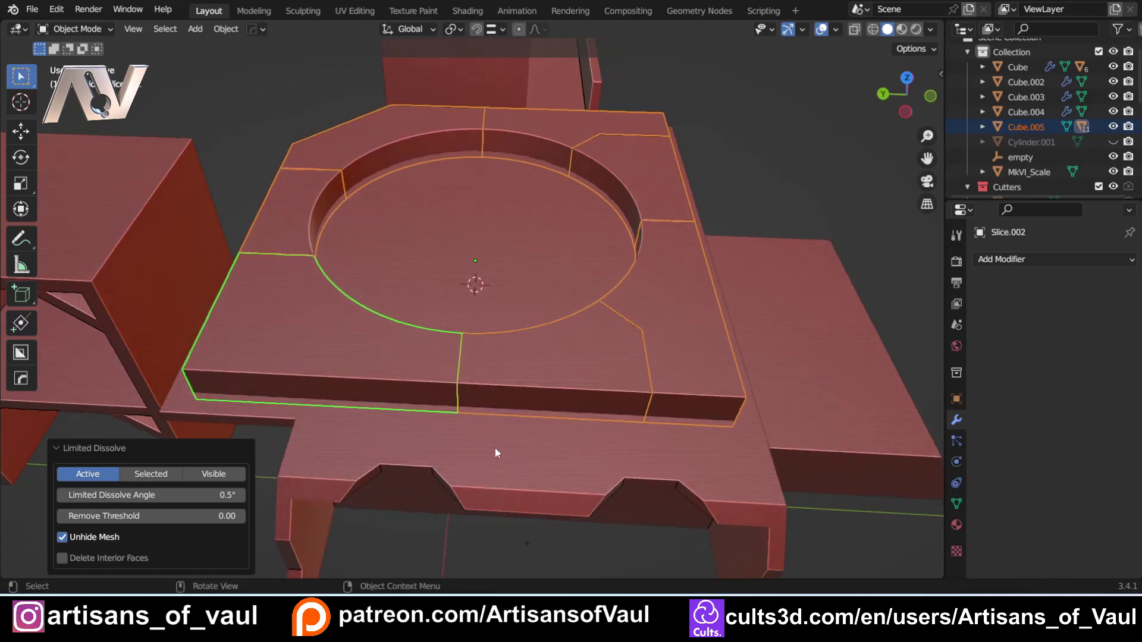
{"action": "left_click", "coordinate": [523, 451], "text": "shift"}
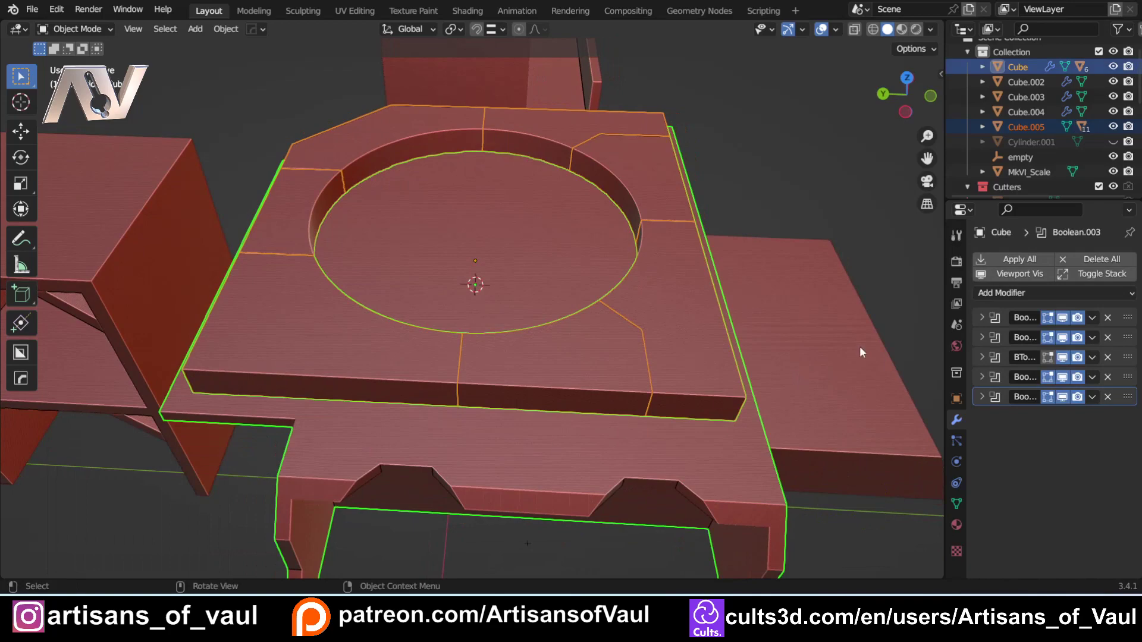
{"action": "key", "text": "n"}
{"action": "left_click", "coordinate": [937, 423]}
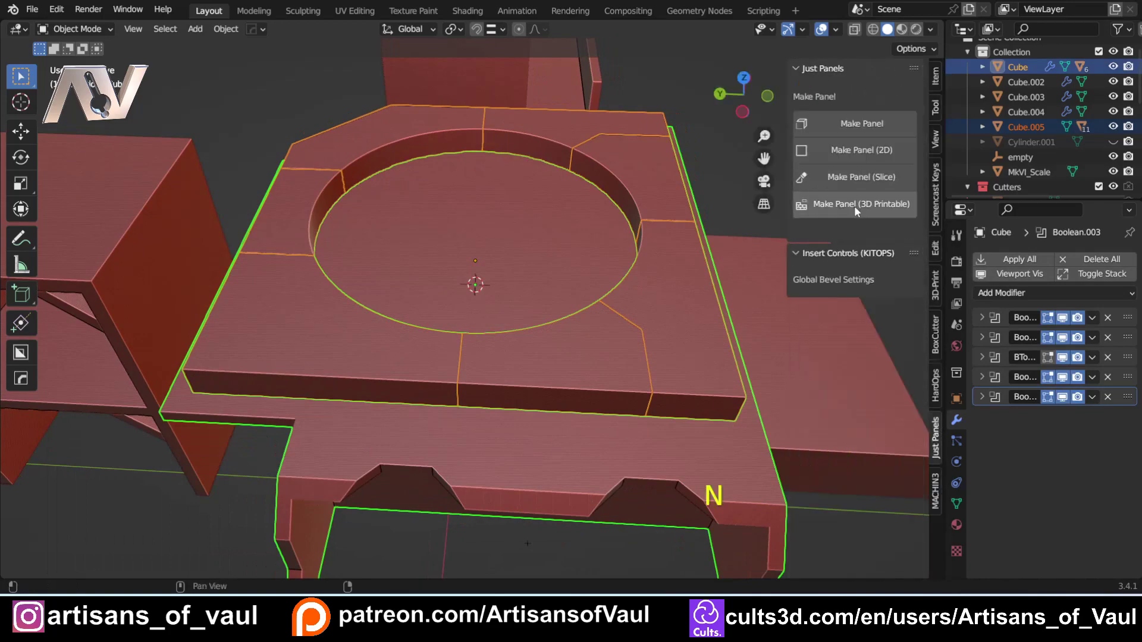
{"action": "left_click", "coordinate": [854, 206]}
Examine the panel cuts on the main building's roof up close and from several angles
{"action": "scroll", "coordinate": [584, 318], "scroll_direction": "up", "scroll_amount": 1}
{"action": "middle_click_drag", "start_coordinate": [585, 318], "coordinate": [525, 365]}
{"action": "scroll", "coordinate": [595, 310], "scroll_direction": "up", "scroll_amount": 3}
{"action": "scroll", "coordinate": [680, 309], "scroll_direction": "down", "scroll_amount": 2}
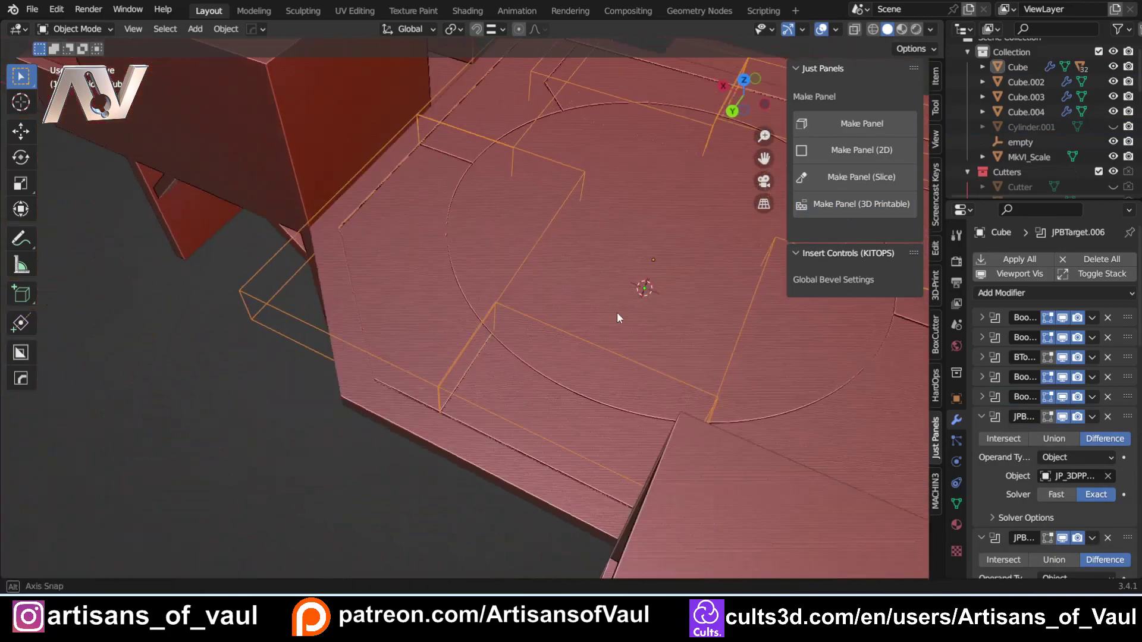
{"action": "middle_click_drag", "start_coordinate": [616, 312], "coordinate": [481, 288]}
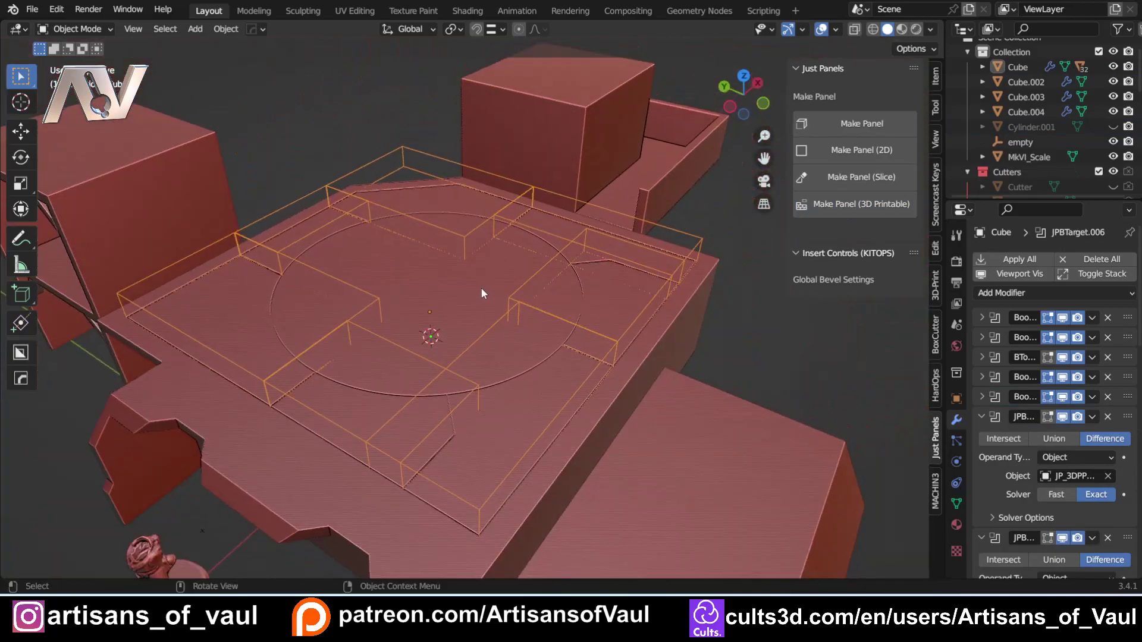
Hide the outlined panel pieces over the main building's roof and unhide Cylinder.001
{"action": "key", "text": "h"}
{"action": "middle_click_drag", "start_coordinate": [482, 335], "coordinate": [566, 360]}
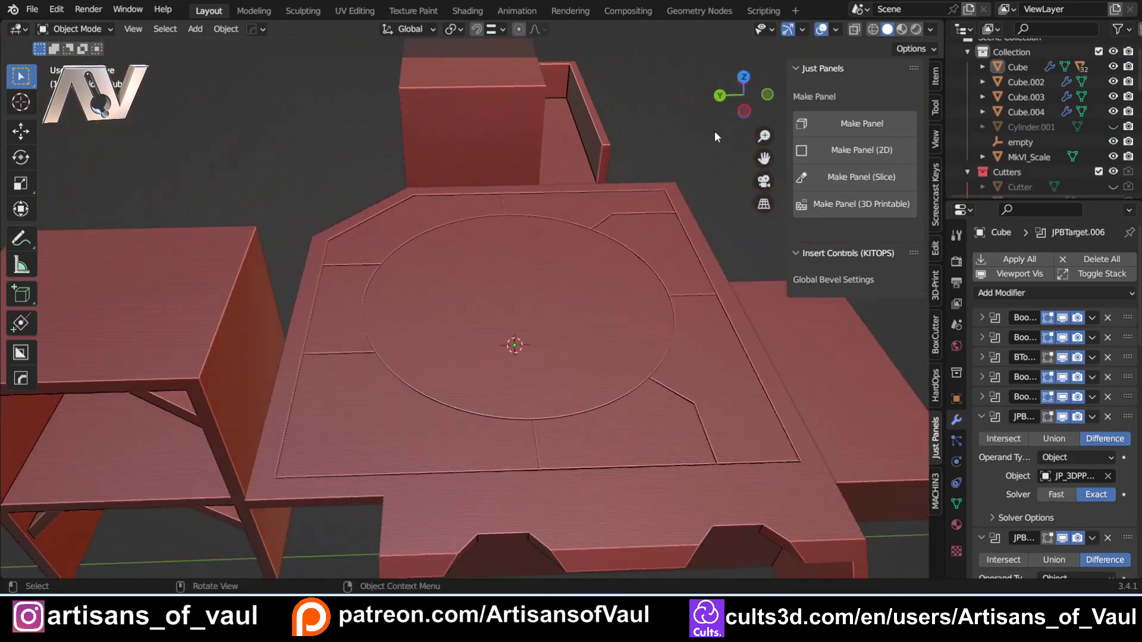
{"action": "left_click", "coordinate": [745, 81]}
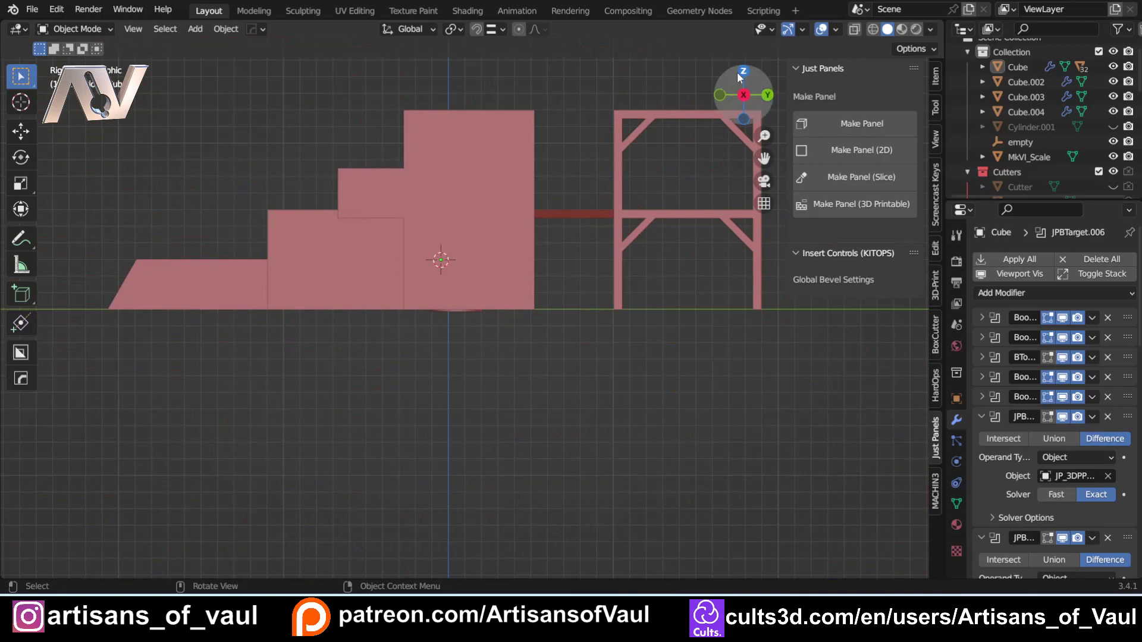
{"action": "left_click", "coordinate": [742, 71]}
{"action": "mouse_move", "coordinate": [459, 283]}
{"action": "middle_mouse_down"}
{"action": "mouse_move", "coordinate": [358, 302]}
{"action": "mouse_move", "coordinate": [401, 230]}
{"action": "mouse_move", "coordinate": [419, 288]}
{"action": "mouse_move", "coordinate": [463, 295]}
{"action": "middle_mouse_up"}
{"action": "left_click", "coordinate": [1030, 126]}
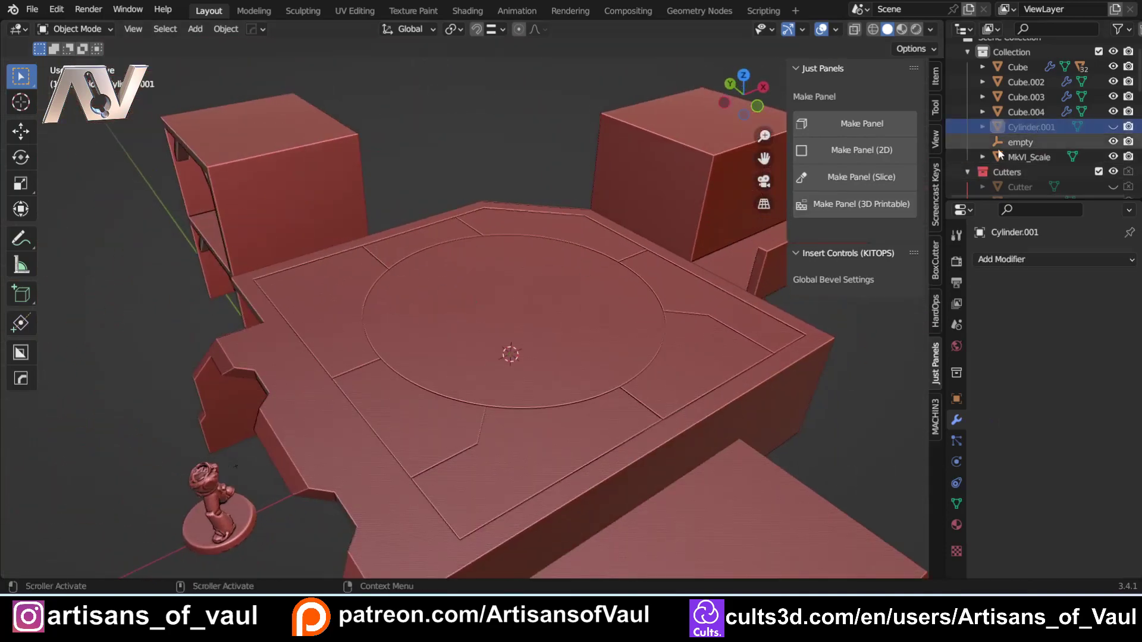
{"action": "left_click", "coordinate": [1113, 126]}
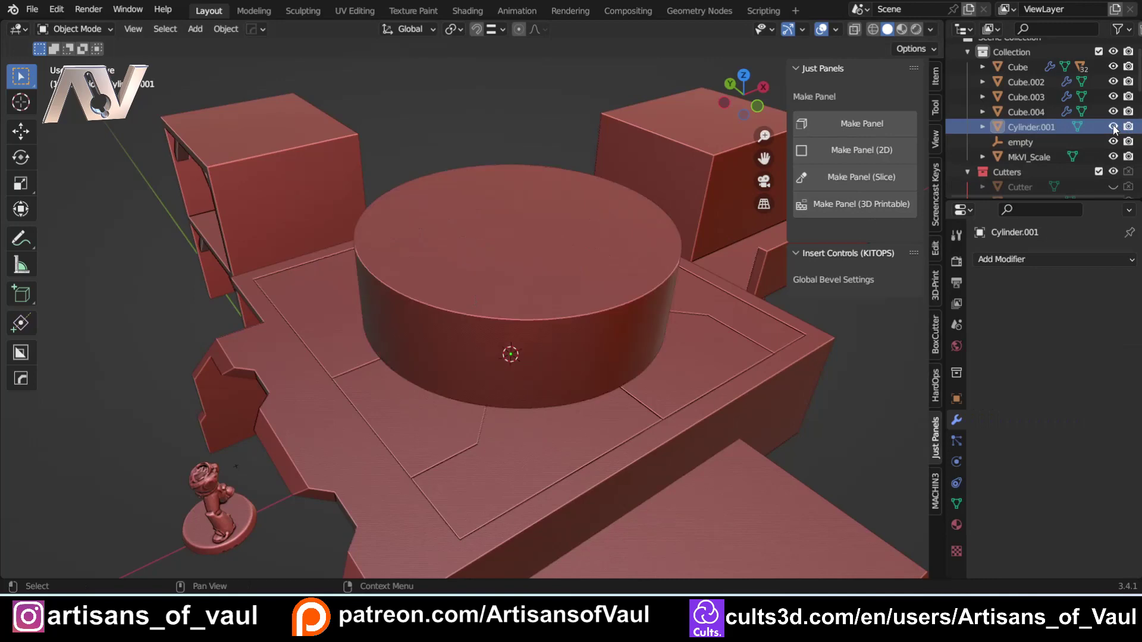
Raise the cylinder along global Z until its base sits just below the roof surface, finishing with a 9.193 move
{"action": "left_click", "coordinate": [764, 86]}
{"action": "middle_click_drag", "start_coordinate": [669, 226], "coordinate": [458, 307], "text": "shift"}
{"action": "scroll", "coordinate": [442, 323], "scroll_direction": "up", "scroll_amount": 4}
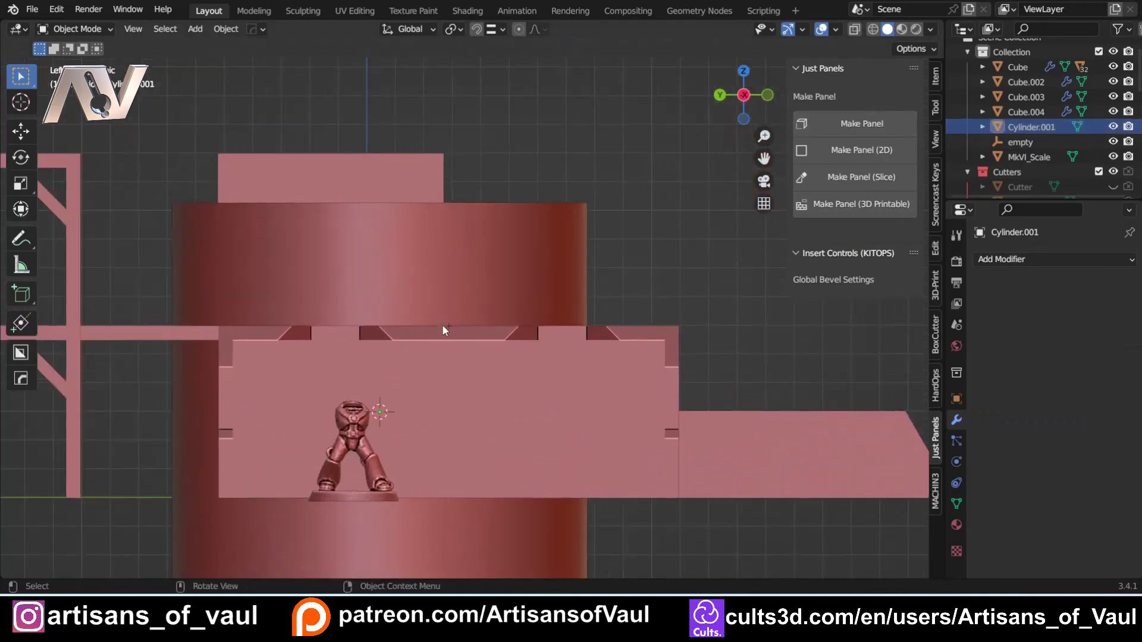
{"action": "left_click", "coordinate": [422, 275]}
{"action": "key", "text": "g"}
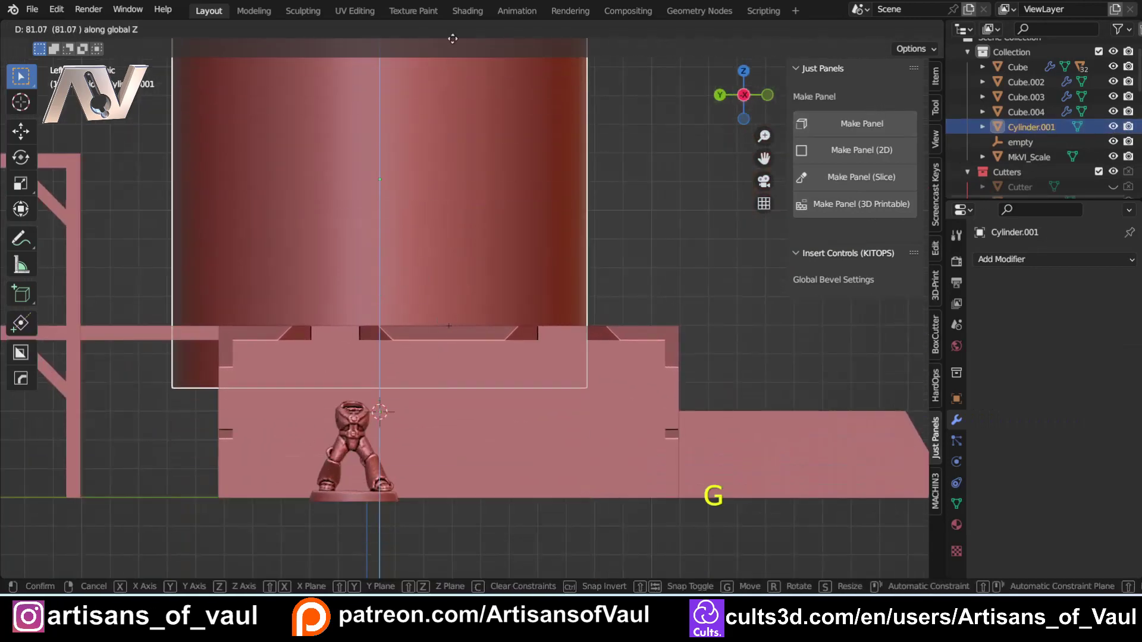
{"action": "left_click", "coordinate": [152, 341]}
{"action": "key", "text": "g"}
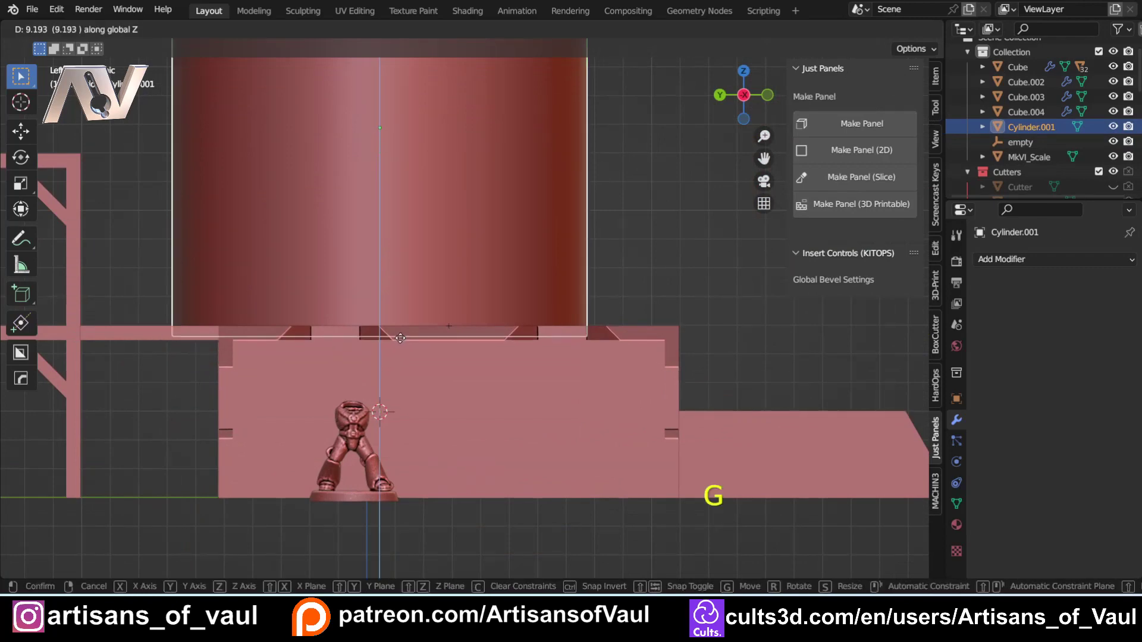
{"action": "left_click", "coordinate": [493, 329]}
{"action": "key", "text": "shift+z"}
{"action": "key", "text": "shift+z"}
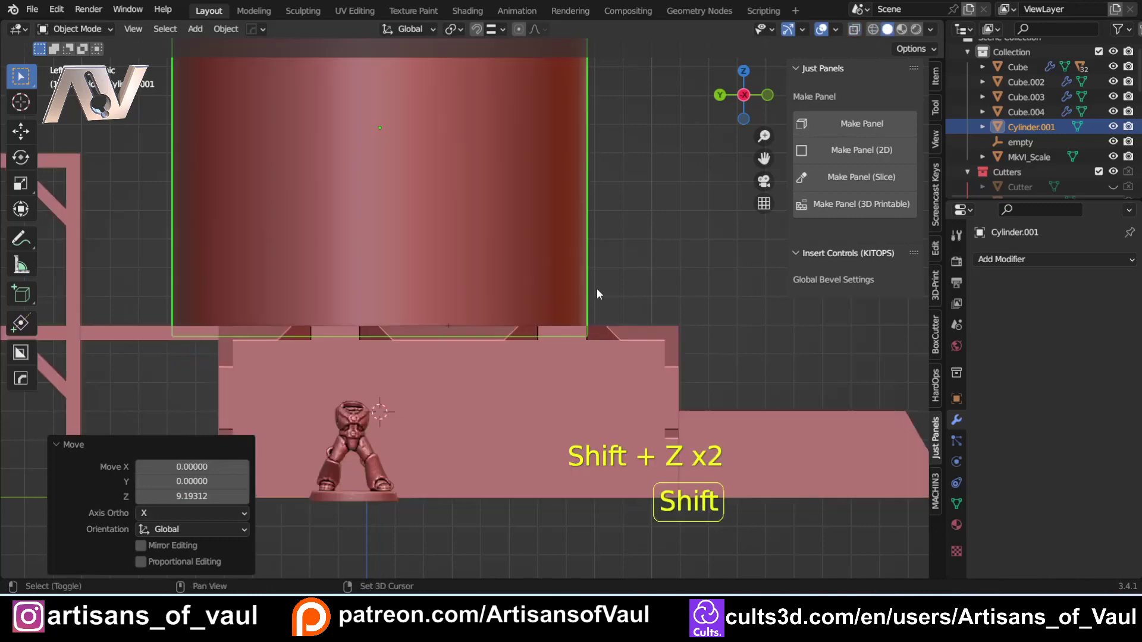
{"action": "middle_click_drag", "start_coordinate": [597, 288], "coordinate": [459, 345]}
{"action": "scroll", "coordinate": [470, 348], "scroll_direction": "down", "scroll_amount": 5}
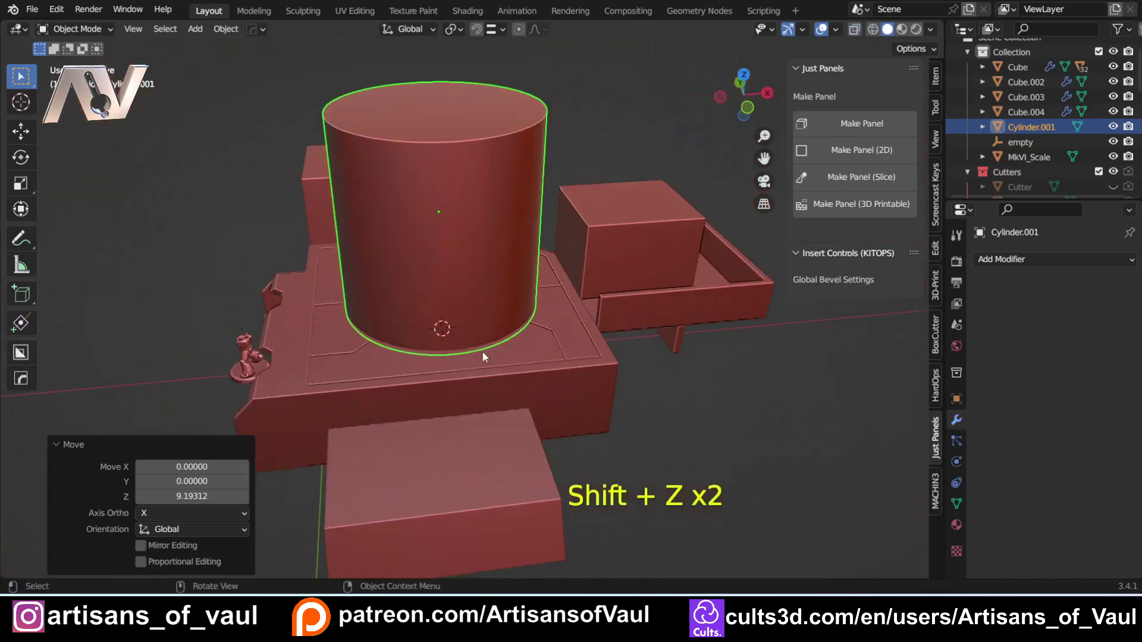
Scale the cylinder to 0.805 in X and Y only, making it narrower than the circular panel line
{"action": "left_click", "coordinate": [753, 88]}
{"action": "left_click", "coordinate": [744, 71]}
{"action": "key", "text": "s"}
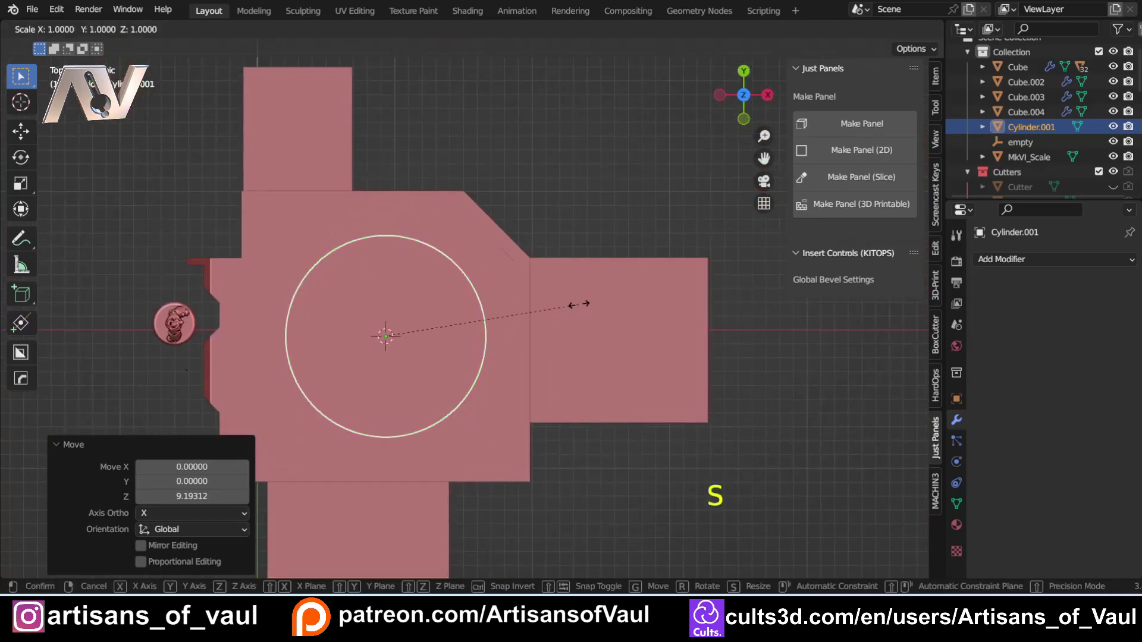
{"action": "key", "text": "shift+z"}
{"action": "left_click", "coordinate": [540, 311]}
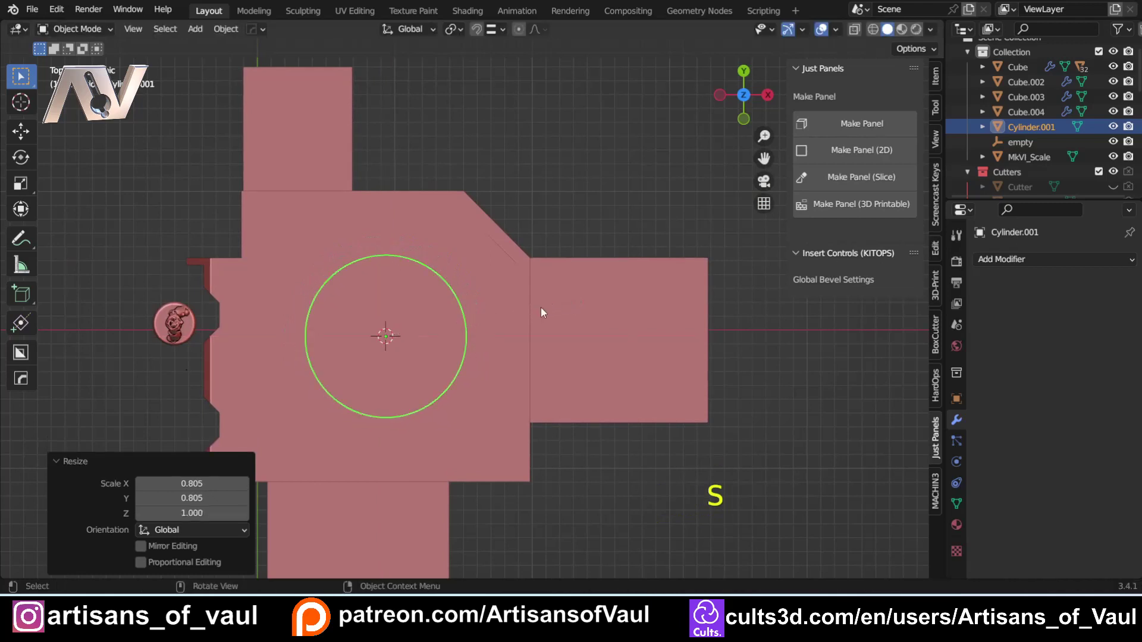
Enable the Wireframe overlay to show the geometry of the roof and cylinder
{"action": "left_click", "coordinate": [836, 29]}
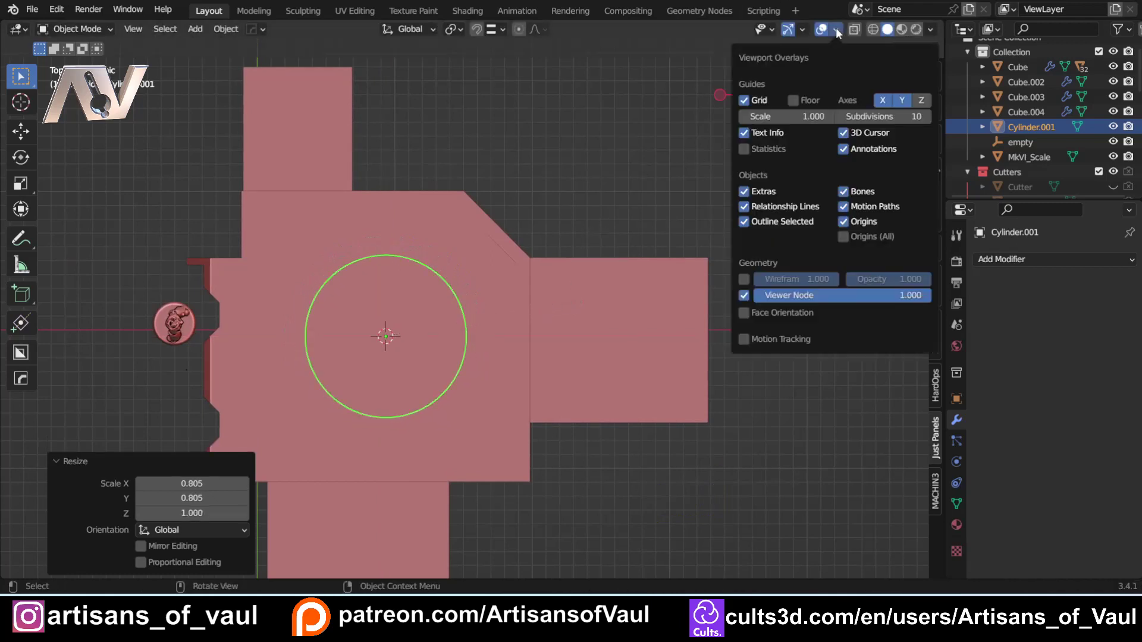
{"action": "left_click", "coordinate": [743, 279]}
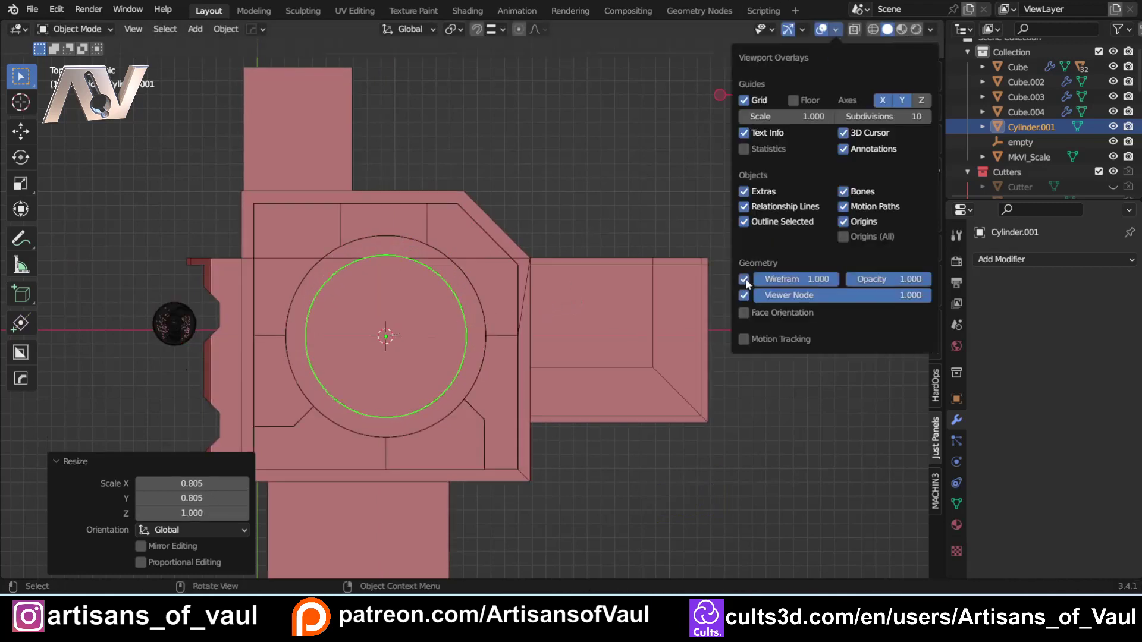
{"action": "scroll", "coordinate": [493, 301], "scroll_direction": "up", "scroll_amount": 3}
{"action": "middle_click_drag", "start_coordinate": [209, 262], "coordinate": [405, 116]}
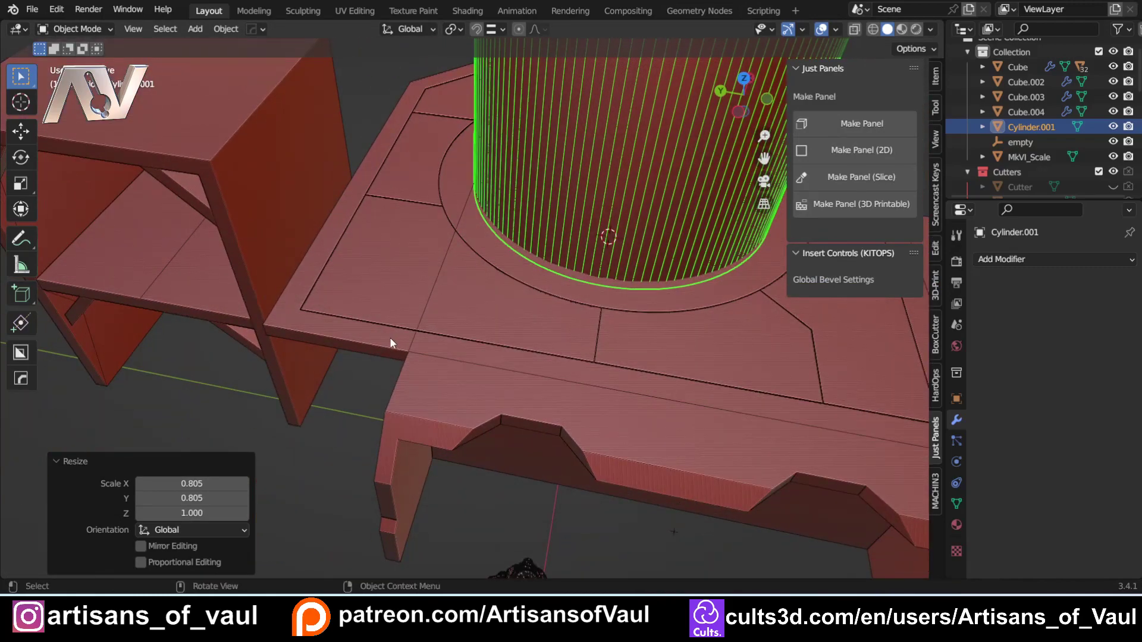
Dissolve the stray straight edge crossing the main building's roof beside the cylinder in Edit Mode
{"action": "left_click", "coordinate": [412, 341]}
{"action": "key", "text": "Tab"}
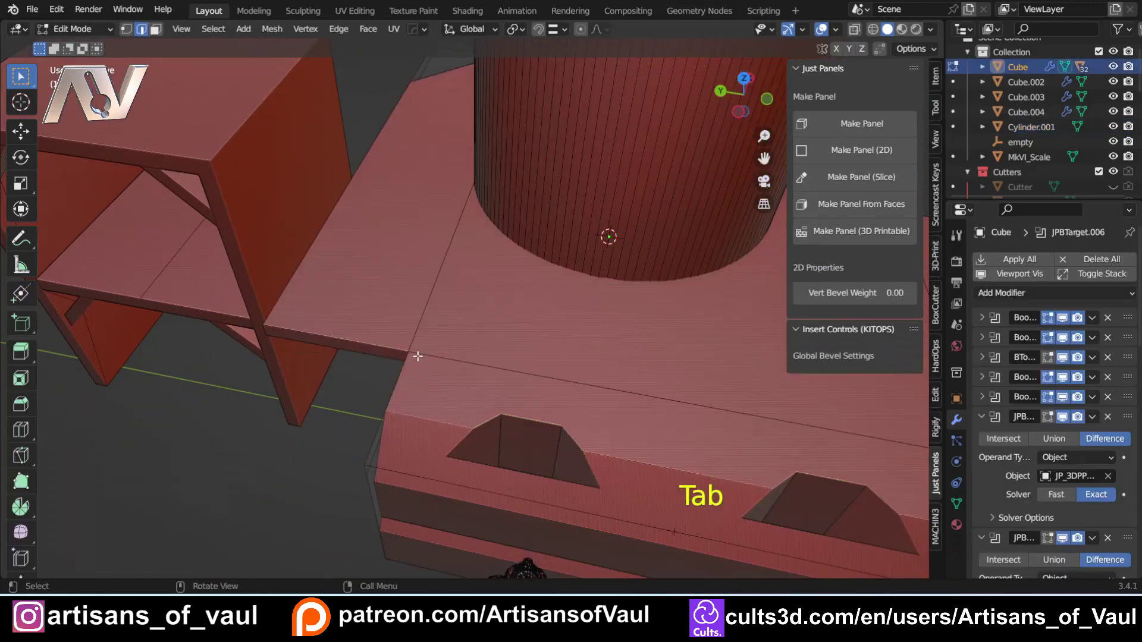
{"action": "key", "text": "ctrl"}
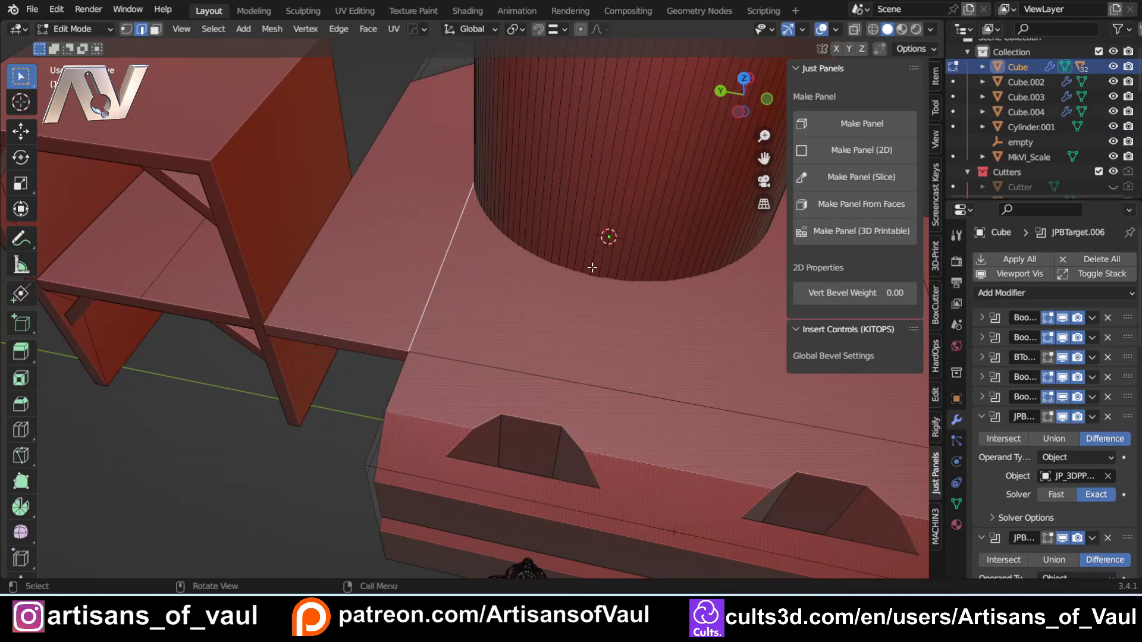
{"action": "middle_click_drag", "start_coordinate": [506, 231], "coordinate": [502, 312], "text": "shift"}
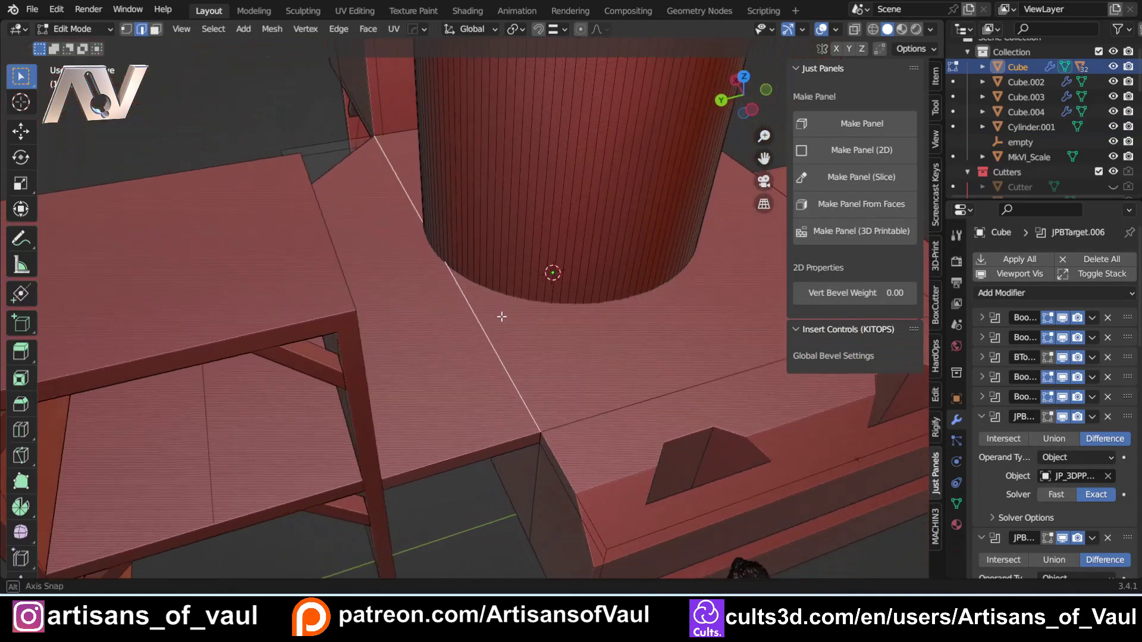
{"action": "key", "text": "ctrl"}
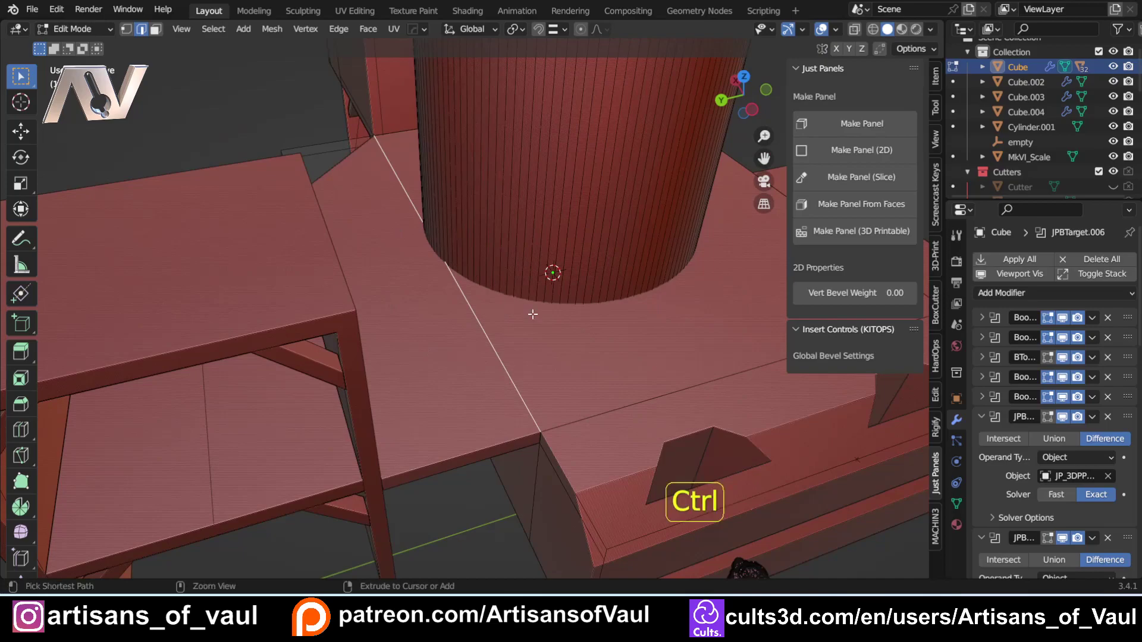
{"action": "key", "text": "ctrl+x"}
{"action": "key", "text": "Tab"}
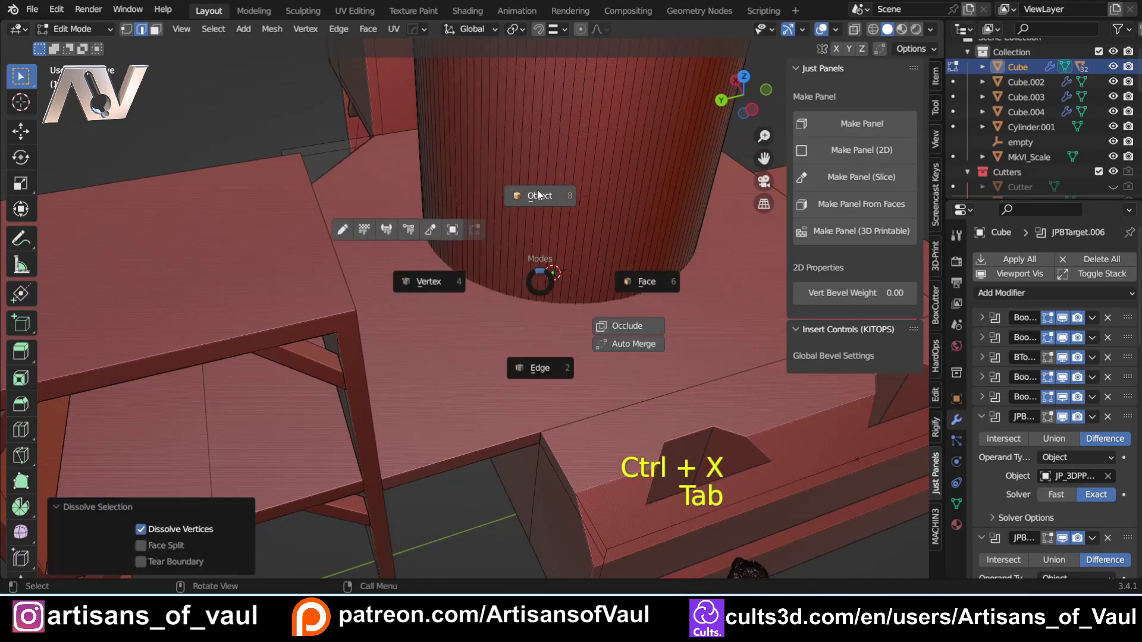
Select the cylinder above the roof and apply its scale
{"action": "left_click", "coordinate": [538, 195]}
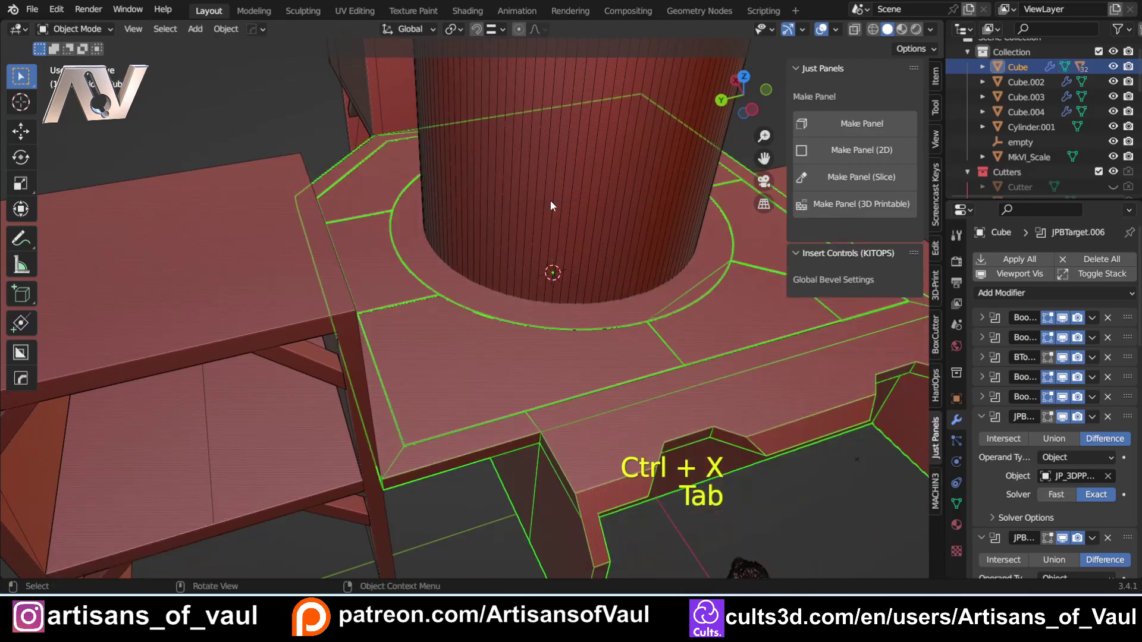
{"action": "middle_click_drag", "start_coordinate": [551, 201], "coordinate": [418, 259]}
{"action": "scroll", "coordinate": [423, 238], "scroll_direction": "down", "scroll_amount": 8}
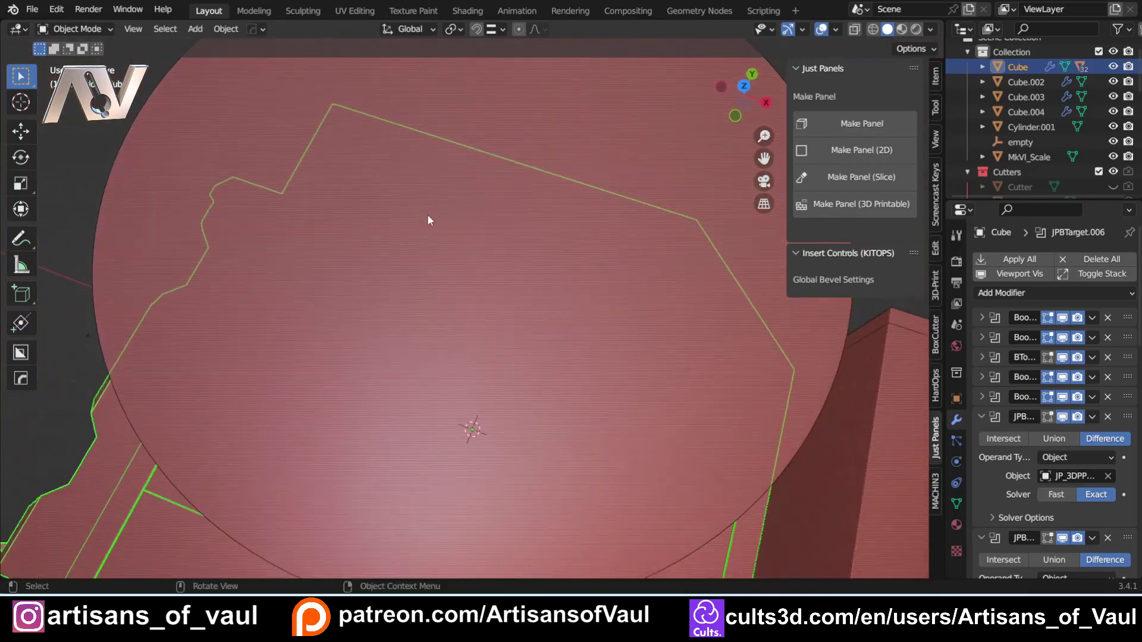
{"action": "left_click", "coordinate": [743, 89]}
{"action": "scroll", "coordinate": [530, 267], "scroll_direction": "up", "scroll_amount": 3}
{"action": "left_click", "coordinate": [529, 266]}
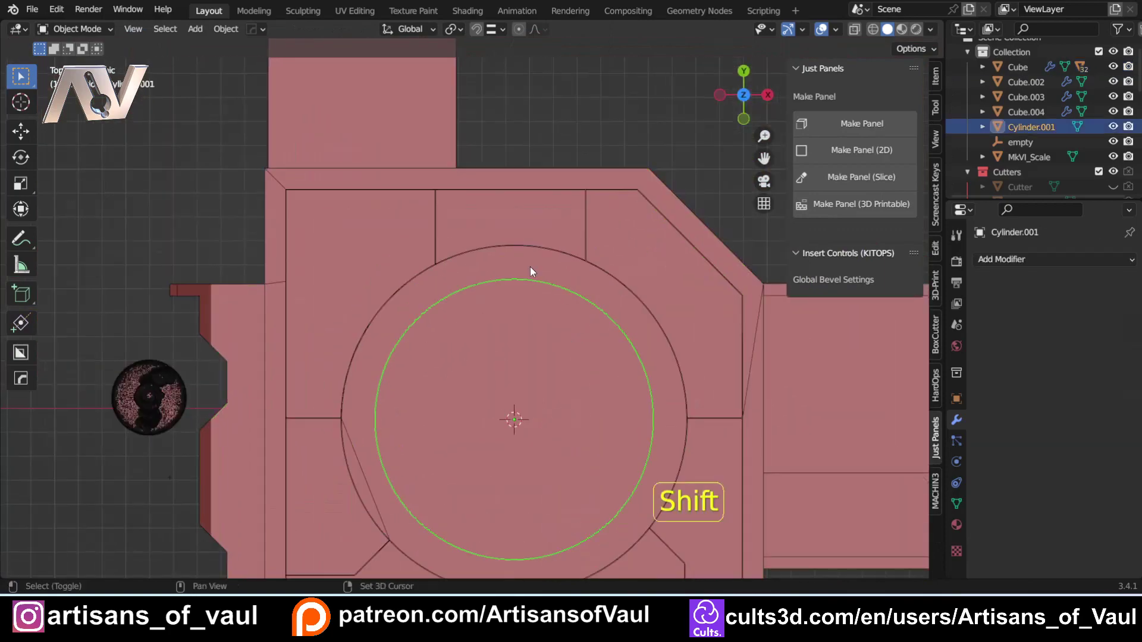
{"action": "middle_click_drag", "start_coordinate": [530, 266], "coordinate": [547, 263]}
{"action": "key", "text": "ctrl+a"}
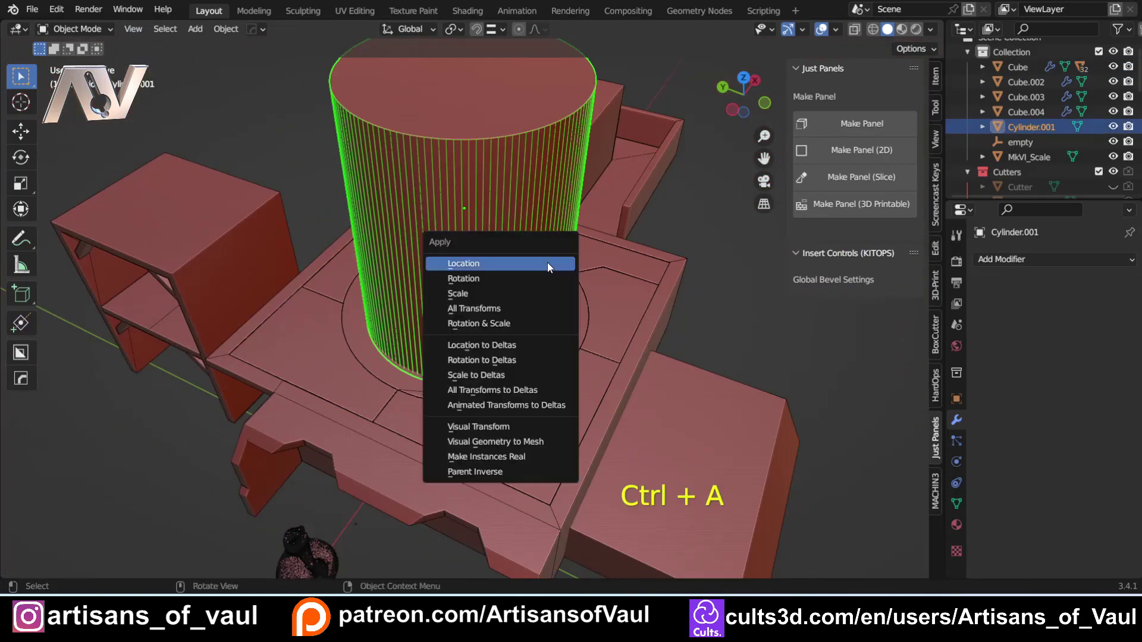
{"action": "left_click", "coordinate": [509, 293]}
Add the main building as the active target to the cylinder selection and run Make Panel (3D Printable)
{"action": "left_click", "coordinate": [388, 478], "text": "shift"}
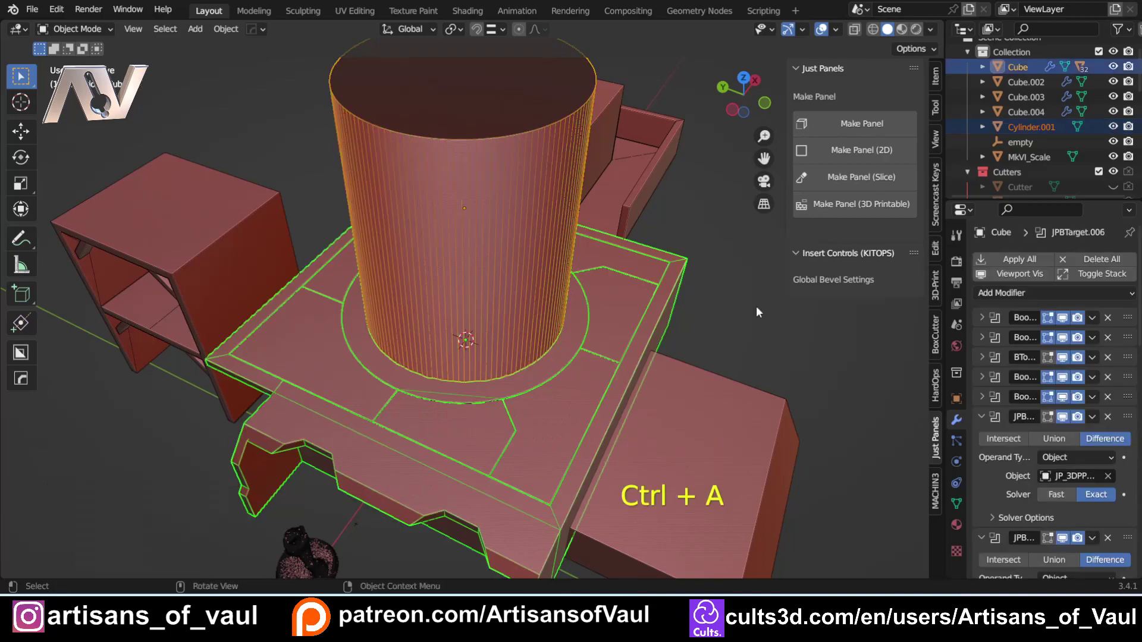
{"action": "left_click", "coordinate": [852, 206]}
{"action": "scroll", "coordinate": [497, 369], "scroll_direction": "up", "scroll_amount": 5}
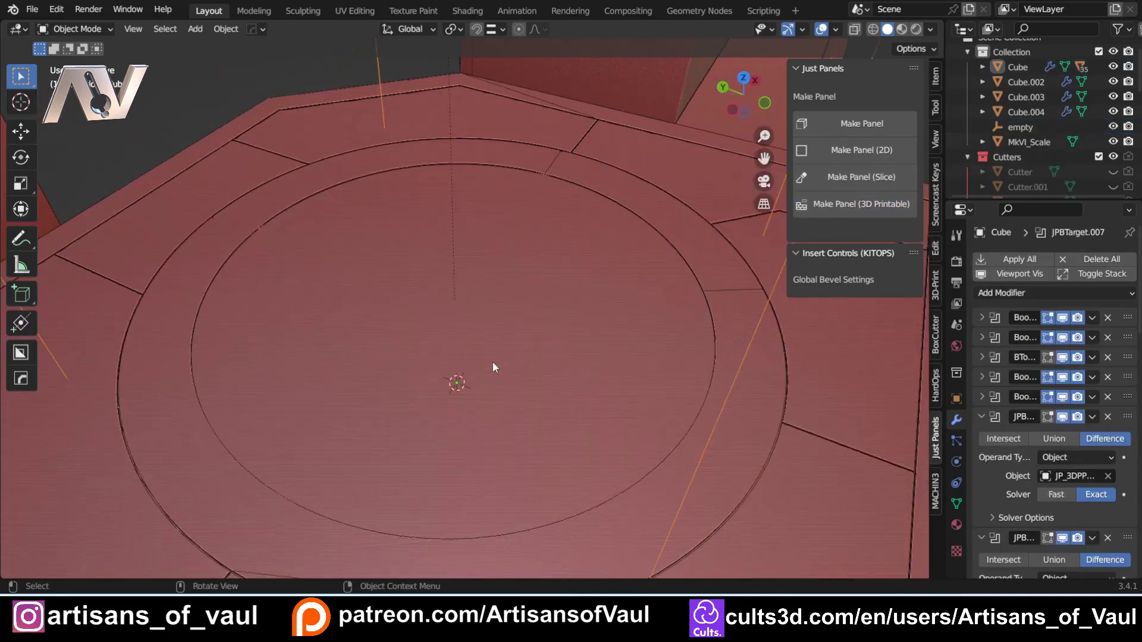
{"action": "middle_click_drag", "start_coordinate": [493, 364], "coordinate": [394, 419]}
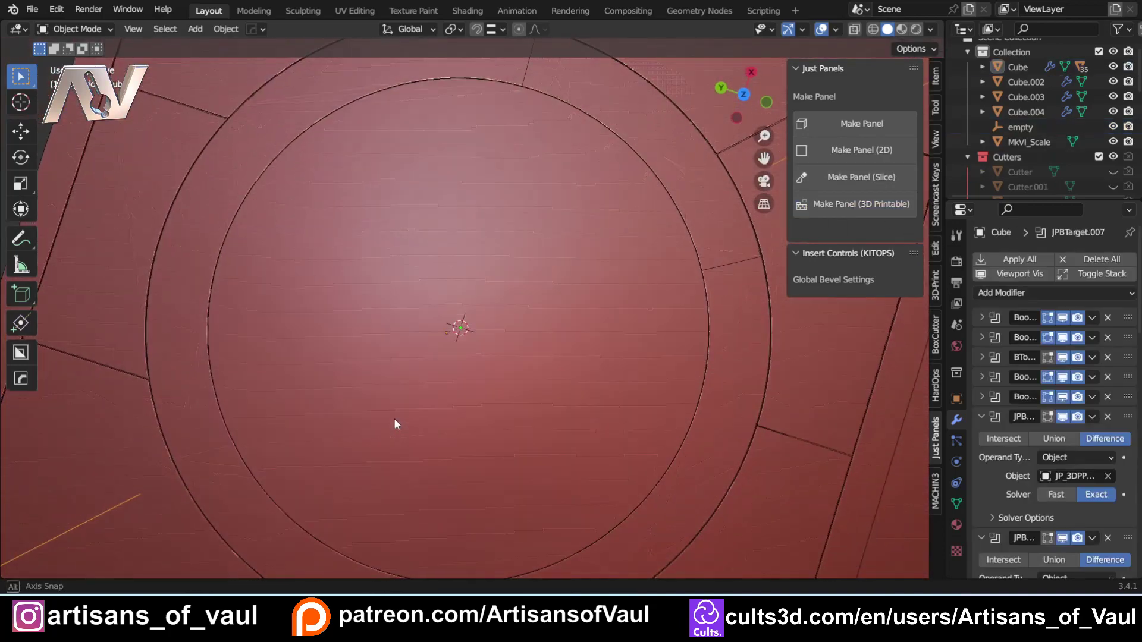
{"action": "scroll", "coordinate": [542, 329], "scroll_direction": "down", "scroll_amount": 3}
Turn off the Wireframe overlay and hide the new circular panel piece
{"action": "left_click", "coordinate": [835, 30]}
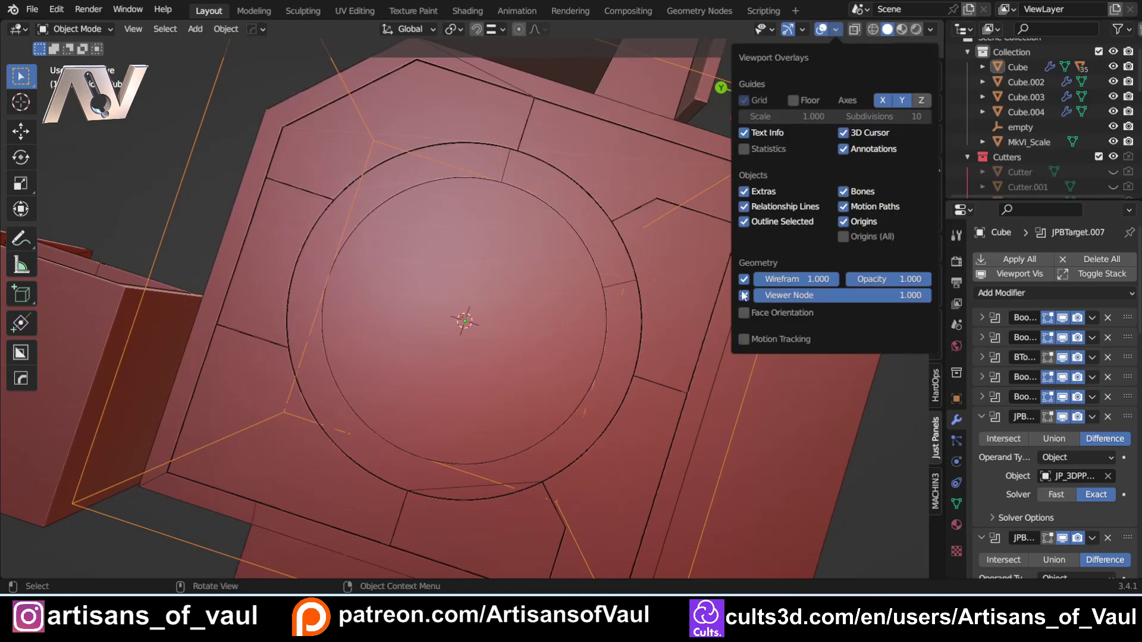
{"action": "scroll", "coordinate": [452, 298], "scroll_direction": "down", "scroll_amount": 4}
{"action": "middle_click_drag", "start_coordinate": [445, 291], "coordinate": [376, 123]}
{"action": "left_click", "coordinate": [384, 111]}
{"action": "key", "text": "h"}
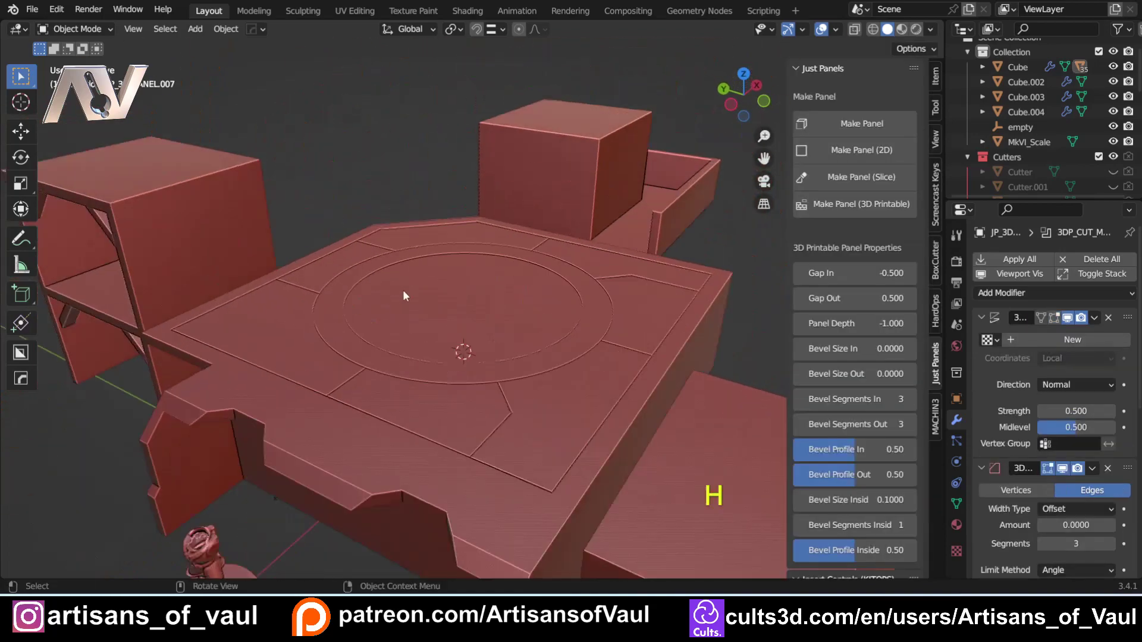
Examine the inner circular panel cut and surrounding panel lines on the roof from several angles and from above
{"action": "middle_click_drag", "start_coordinate": [403, 291], "coordinate": [476, 381]}
{"action": "middle_click_drag", "start_coordinate": [398, 281], "coordinate": [486, 267]}
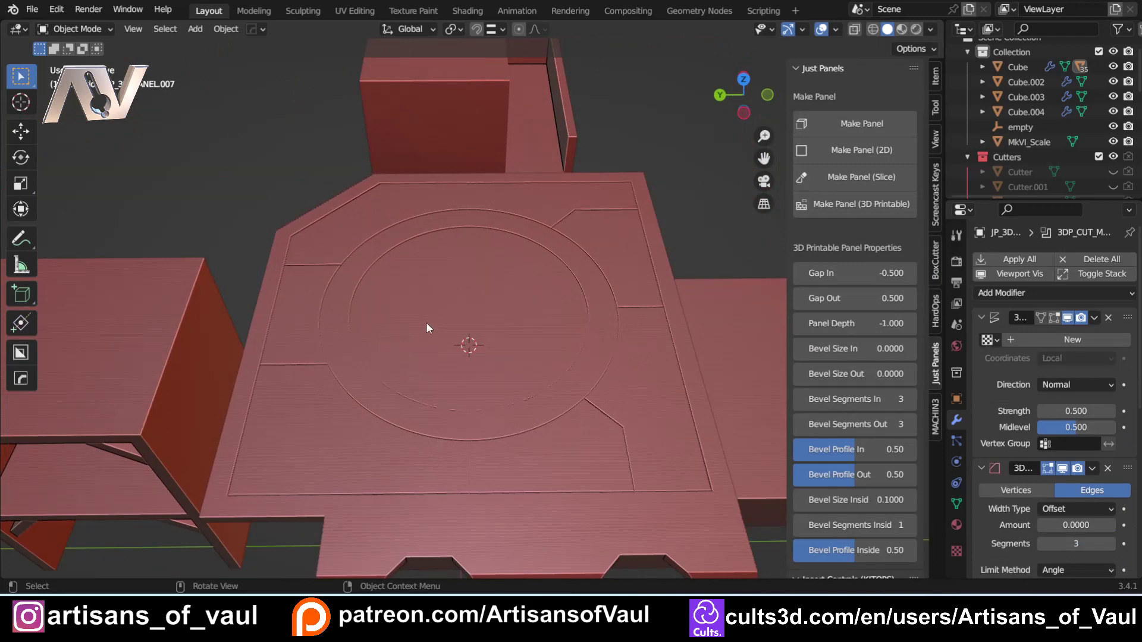
{"action": "scroll", "coordinate": [425, 322], "scroll_direction": "up", "scroll_amount": 2}
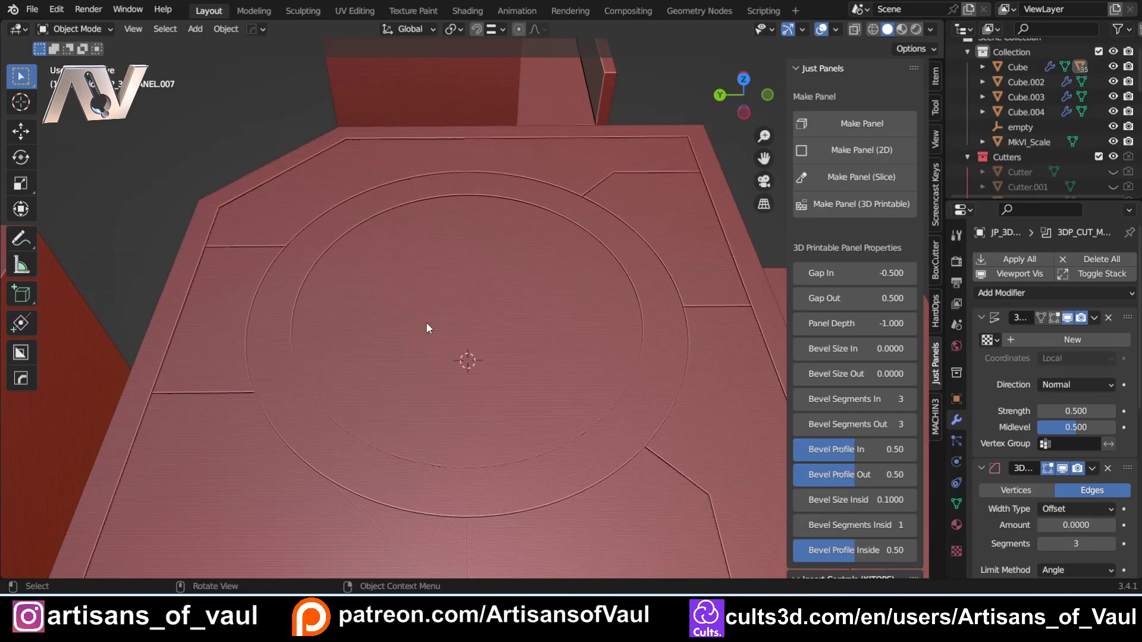
{"action": "scroll", "coordinate": [509, 336], "scroll_direction": "down", "scroll_amount": 5}
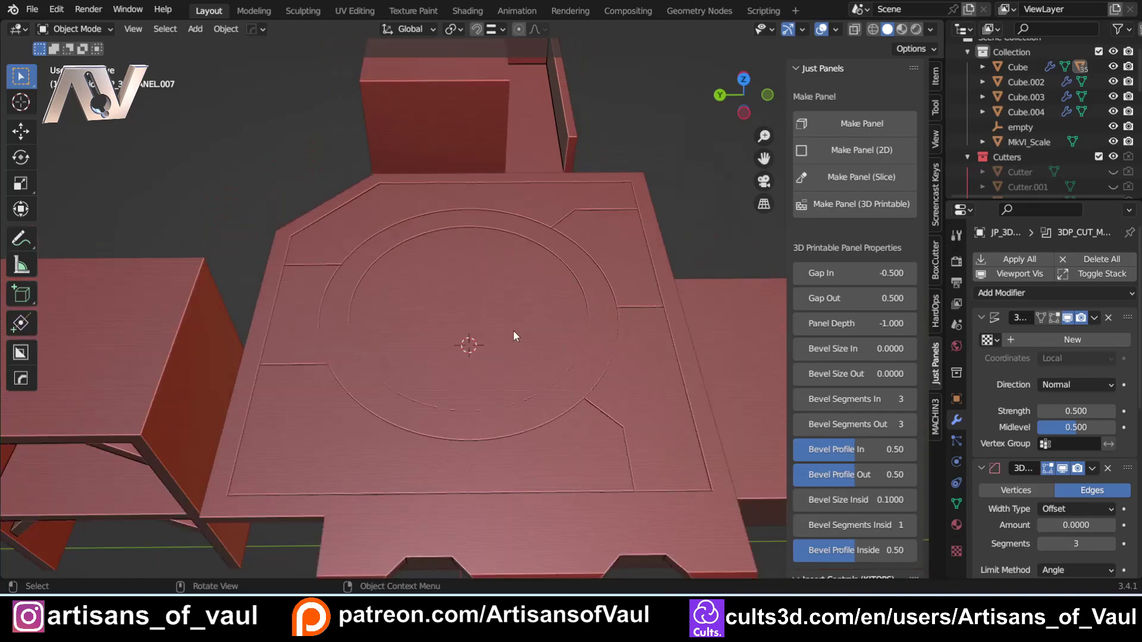
{"action": "middle_click_drag", "start_coordinate": [398, 426], "coordinate": [371, 332]}
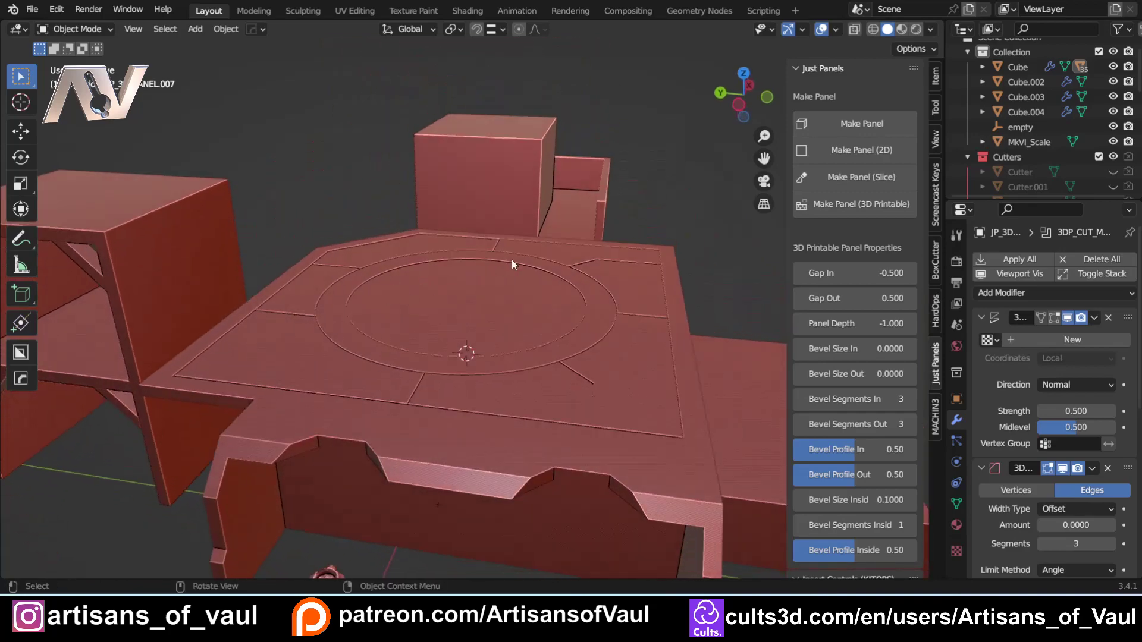
{"action": "scroll", "coordinate": [503, 267], "scroll_direction": "up", "scroll_amount": 2}
{"action": "middle_click_drag", "start_coordinate": [549, 308], "coordinate": [562, 385]}
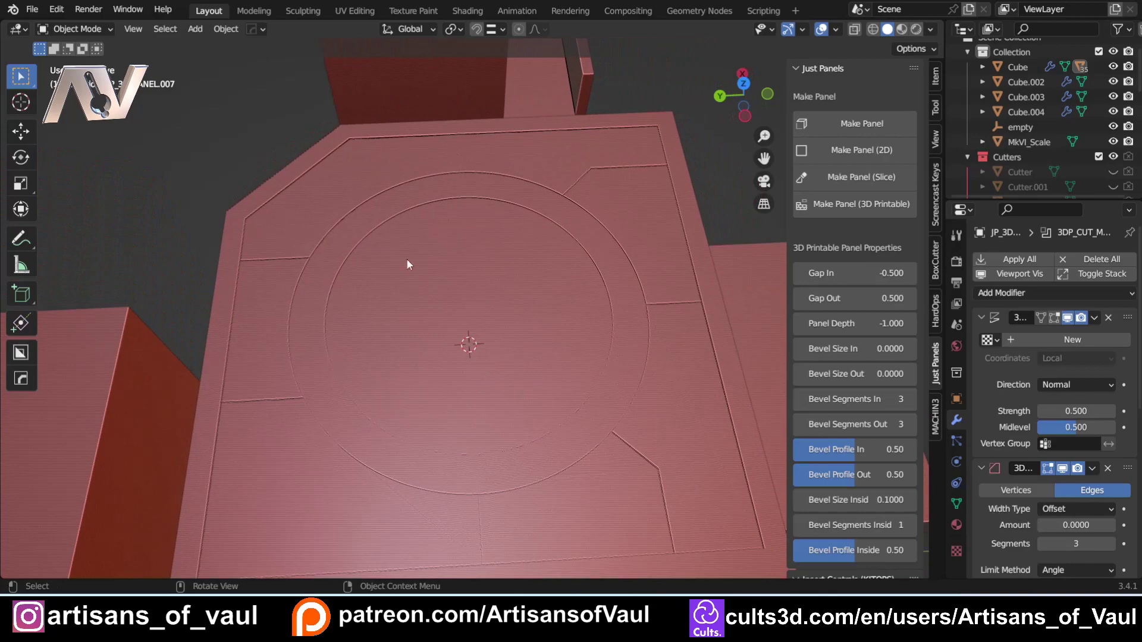
{"action": "middle_click_drag", "start_coordinate": [373, 338], "coordinate": [419, 333], "text": "shift"}
{"action": "middle_click_drag", "start_coordinate": [527, 316], "coordinate": [719, 107]}
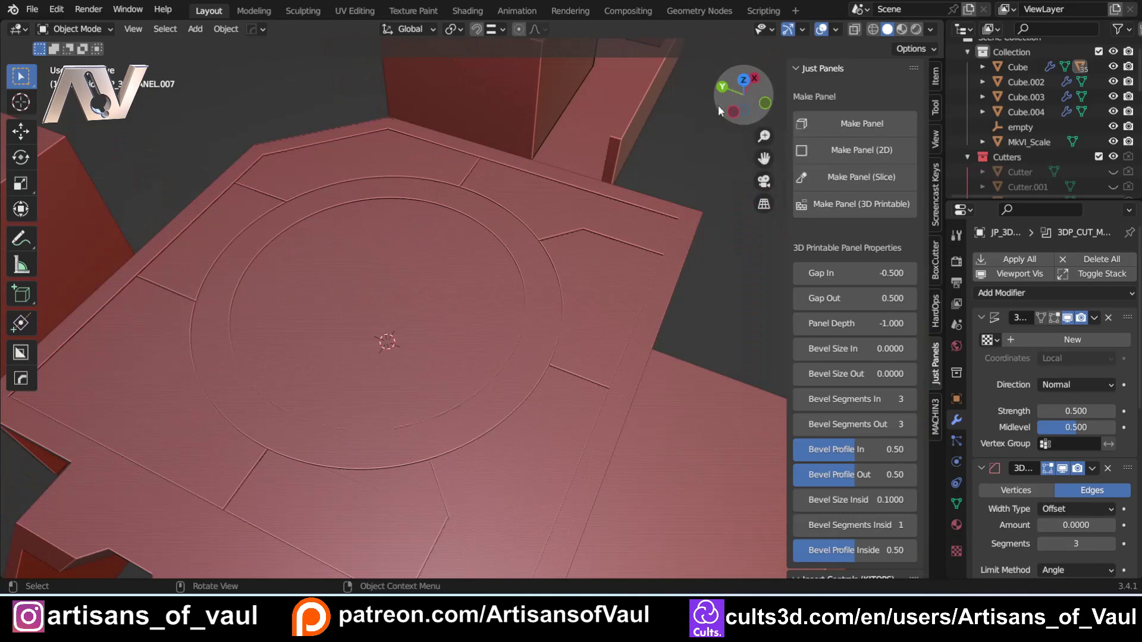
{"action": "scroll", "coordinate": [513, 313], "scroll_direction": "down", "scroll_amount": 5}
{"action": "middle_click_drag", "start_coordinate": [501, 316], "coordinate": [579, 273]}
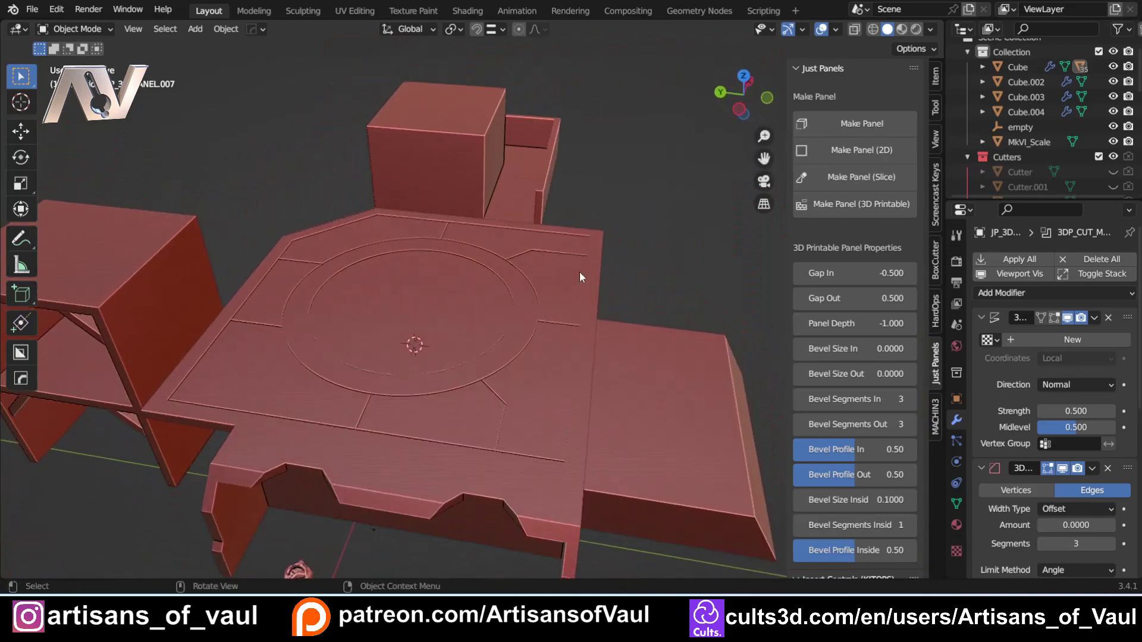
{"action": "scroll", "coordinate": [539, 263], "scroll_direction": "up", "scroll_amount": 2}
{"action": "left_click", "coordinate": [743, 75]}
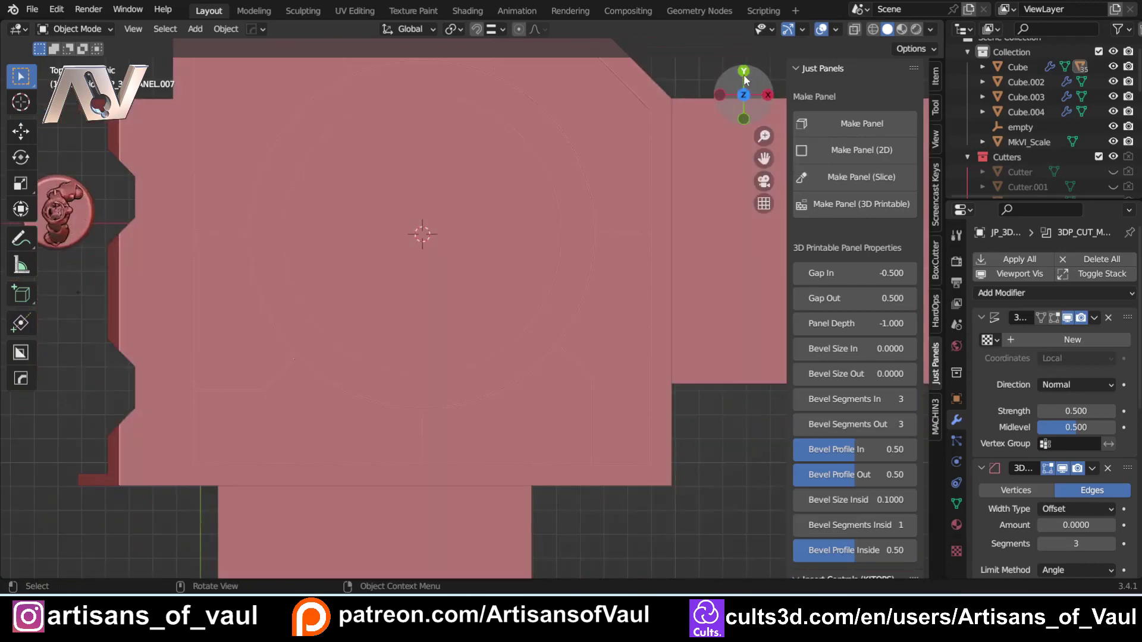
Add a cube at the 3D cursor in the middle of the building and scale it up by about 6.19
{"action": "scroll", "coordinate": [472, 216], "scroll_direction": "down", "scroll_amount": 2}
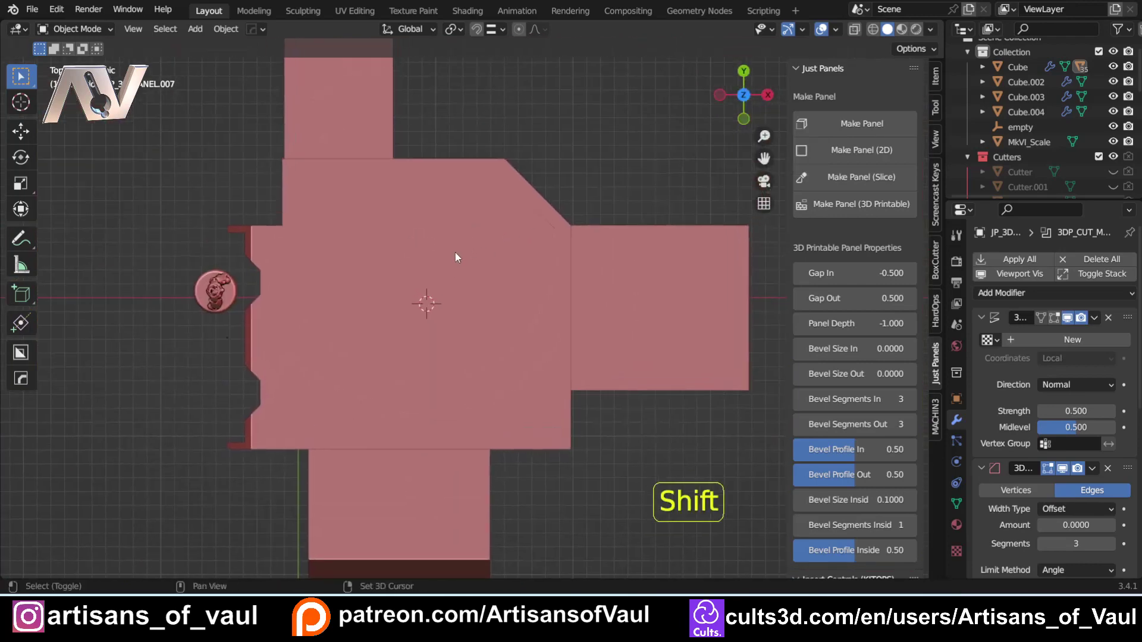
{"action": "key", "text": "shift+a"}
{"action": "mouse_move", "coordinate": [456, 254]}
{"action": "left_click", "coordinate": [515, 282]}
{"action": "scroll", "coordinate": [441, 306], "scroll_direction": "up", "scroll_amount": 2}
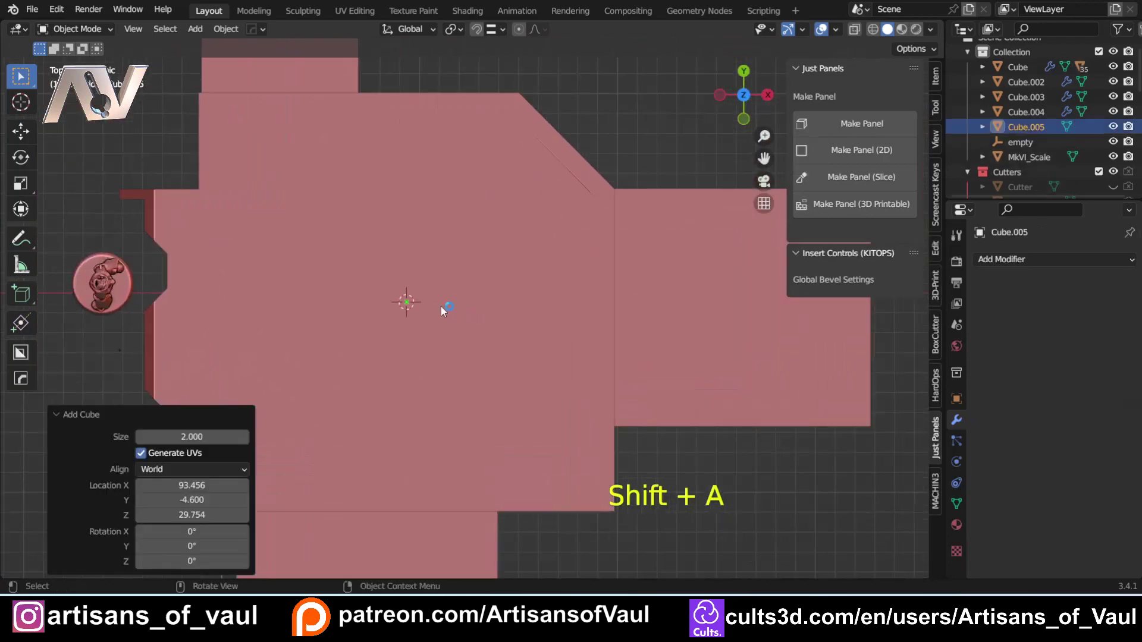
{"action": "key", "text": "s"}
{"action": "left_click", "coordinate": [585, 308]}
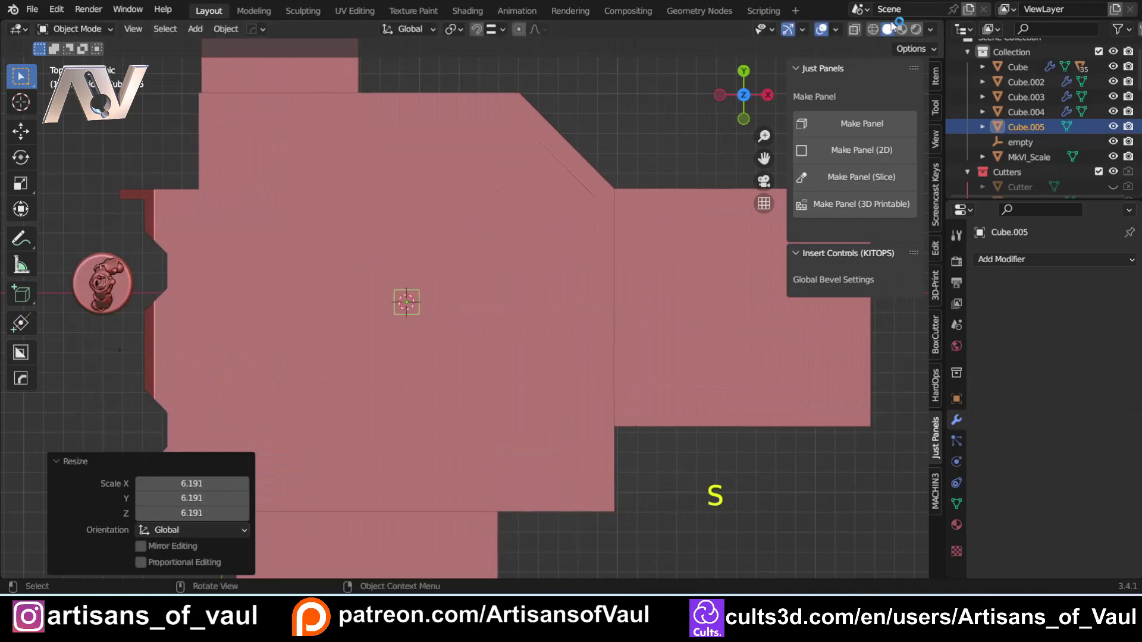
Turn on the Wireframe overlay to show the roof's panel lines around the cube
{"action": "left_click", "coordinate": [834, 30]}
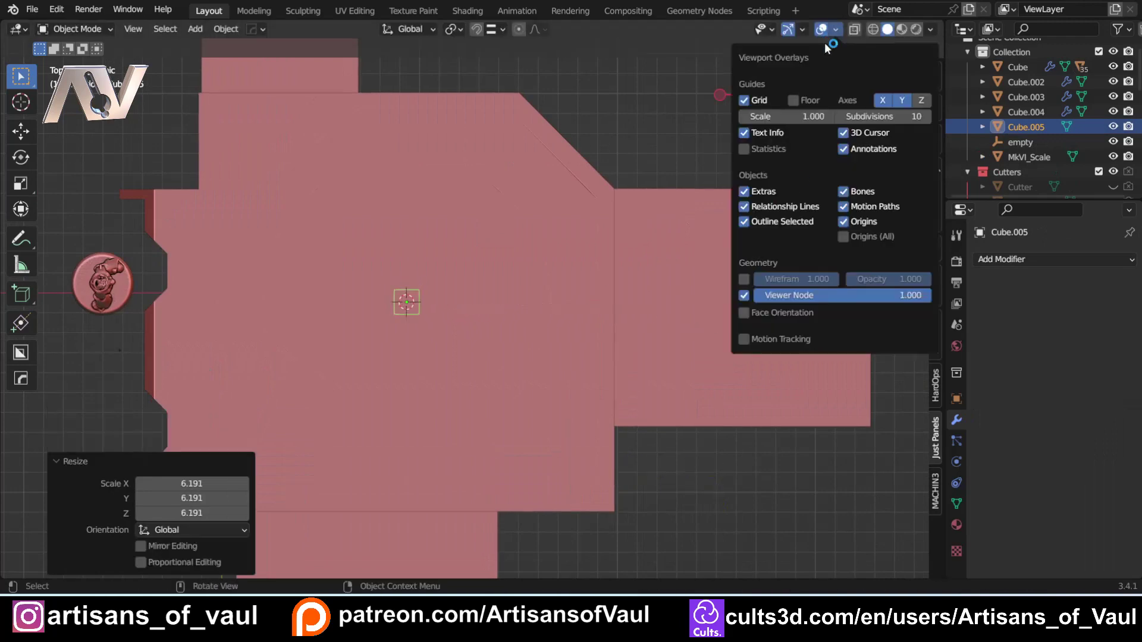
{"action": "left_click", "coordinate": [745, 279]}
{"action": "key", "text": "n"}
{"action": "scroll", "coordinate": [452, 257], "scroll_direction": "up", "scroll_amount": 1}
{"action": "middle_click_drag", "start_coordinate": [452, 257], "coordinate": [462, 306], "text": "shift"}
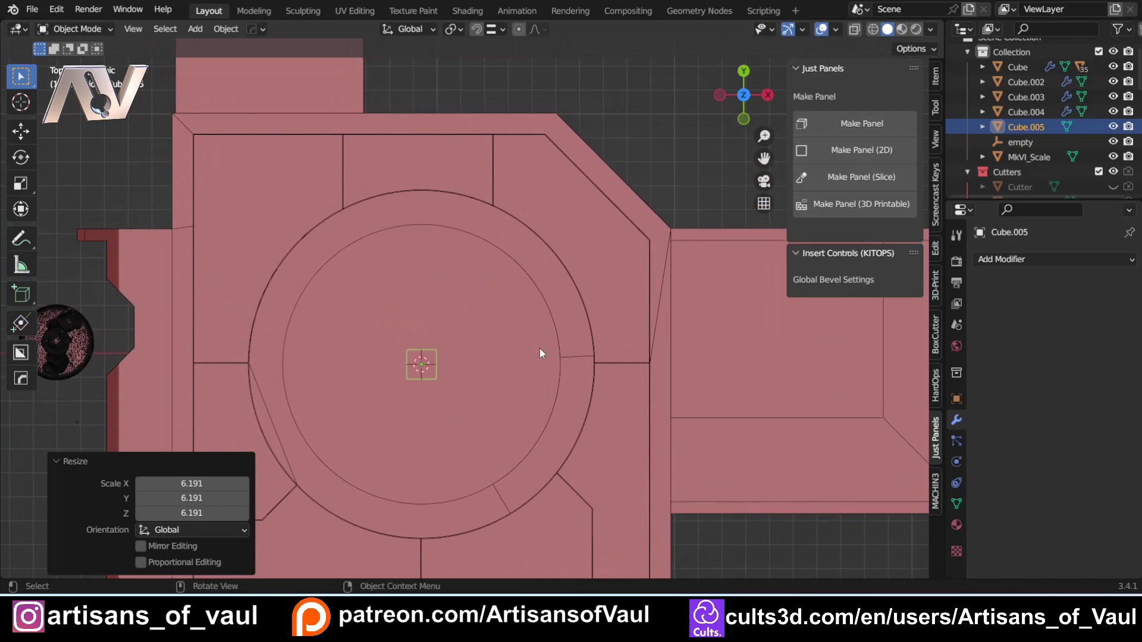
Stretch the cube about 5.5 times along X into a bar, and scale the whole bar by about 1.12
{"action": "key", "text": "s"}
{"action": "key", "text": "x"}
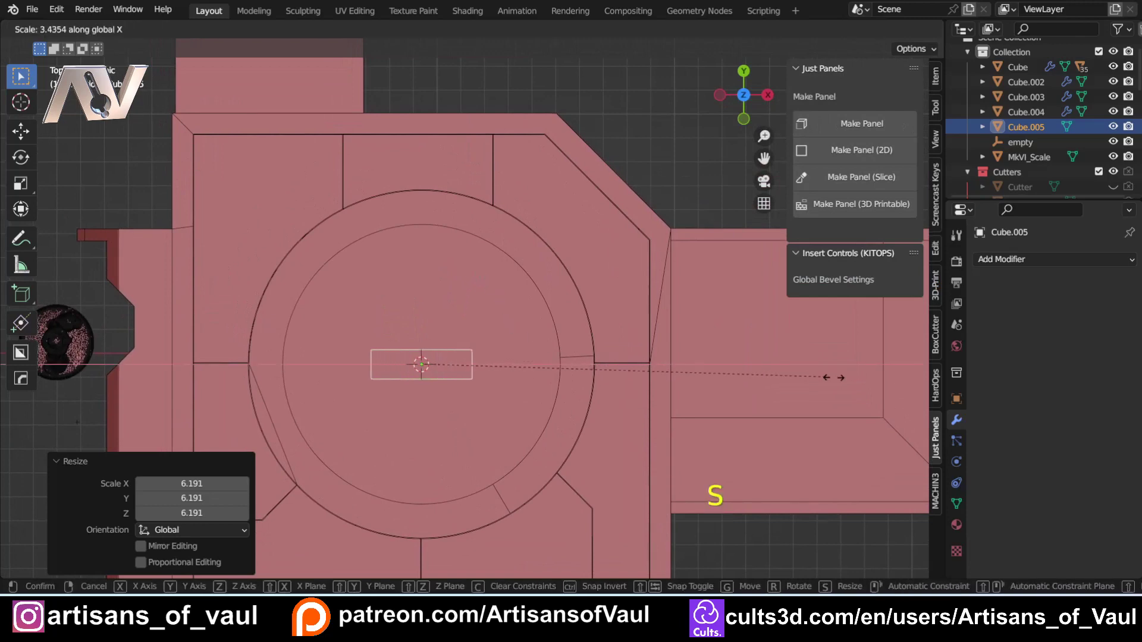
{"action": "left_click", "coordinate": [134, 402]}
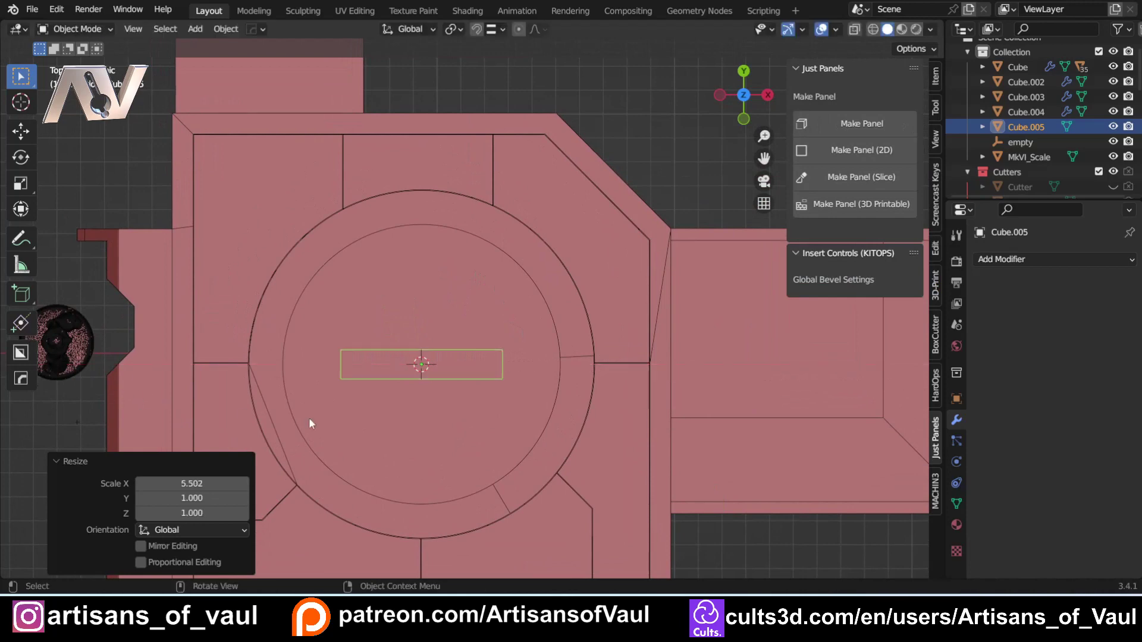
{"action": "key", "text": "s"}
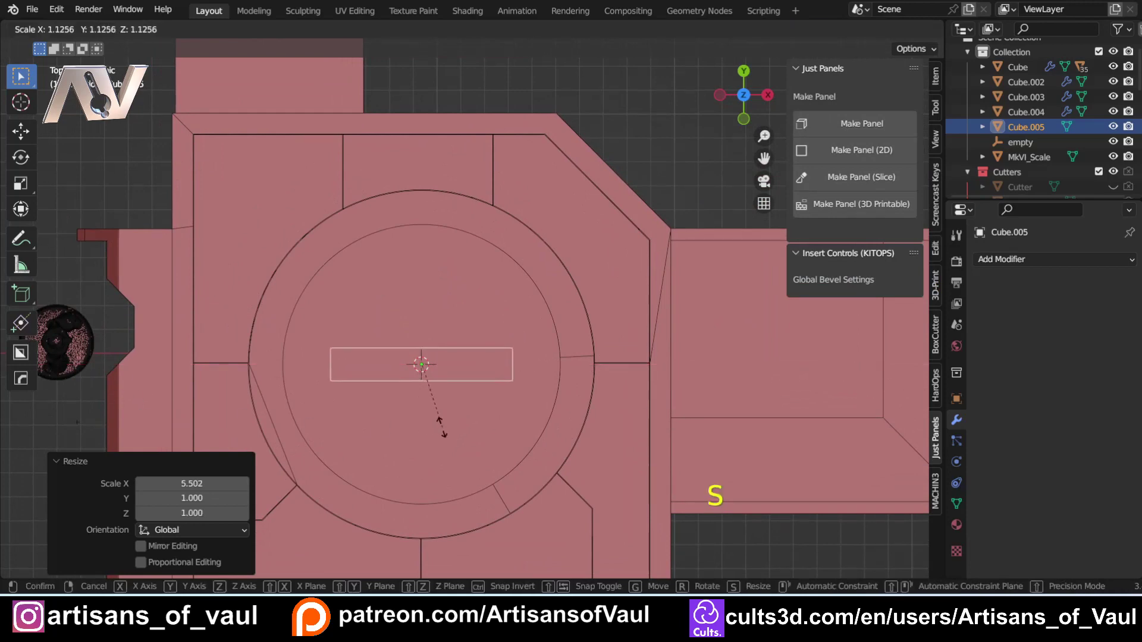
{"action": "left_click", "coordinate": [442, 426]}
Raise the bar about 35.1 units along Z so it straddles the roof surface
{"action": "middle_click_drag", "start_coordinate": [456, 392], "coordinate": [687, 266]}
{"action": "left_click", "coordinate": [739, 115]}
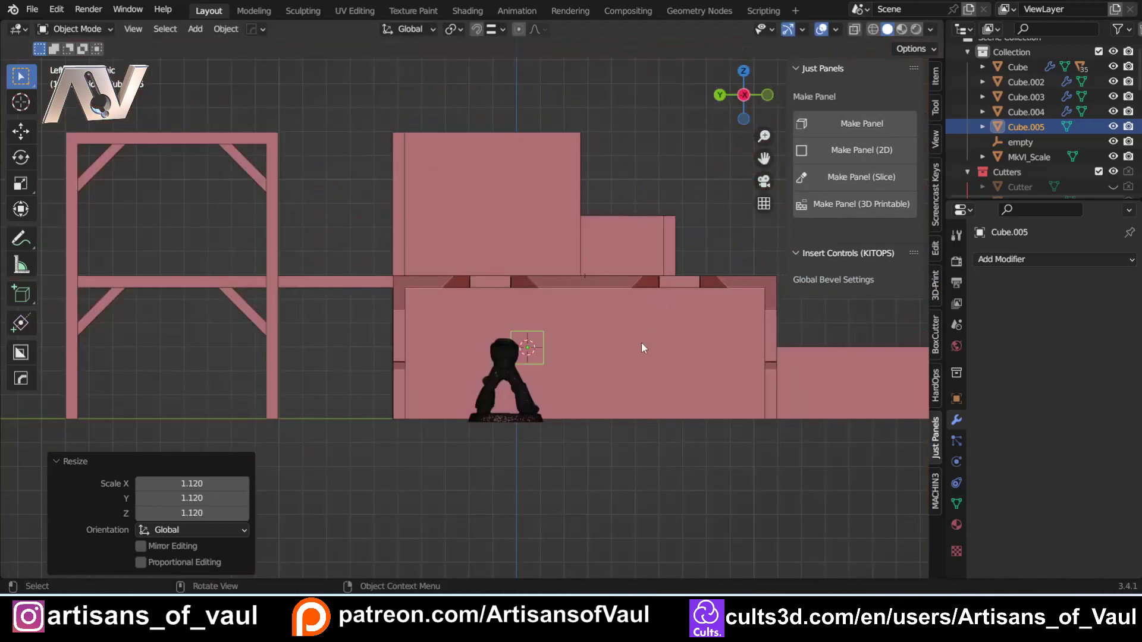
{"action": "key", "text": "g"}
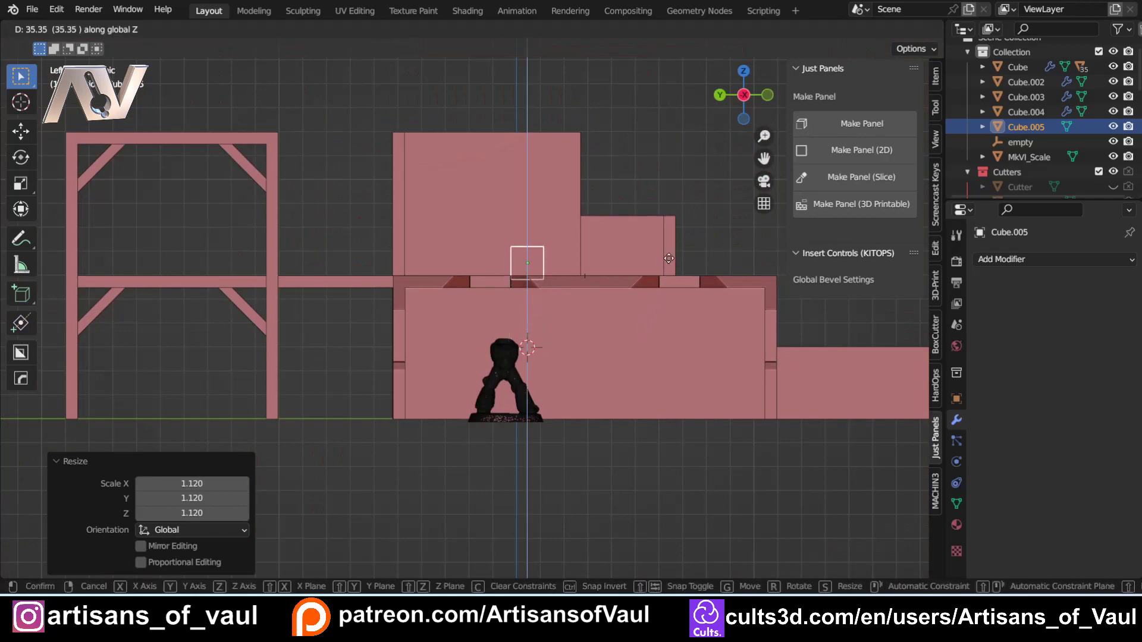
{"action": "left_click", "coordinate": [668, 259]}
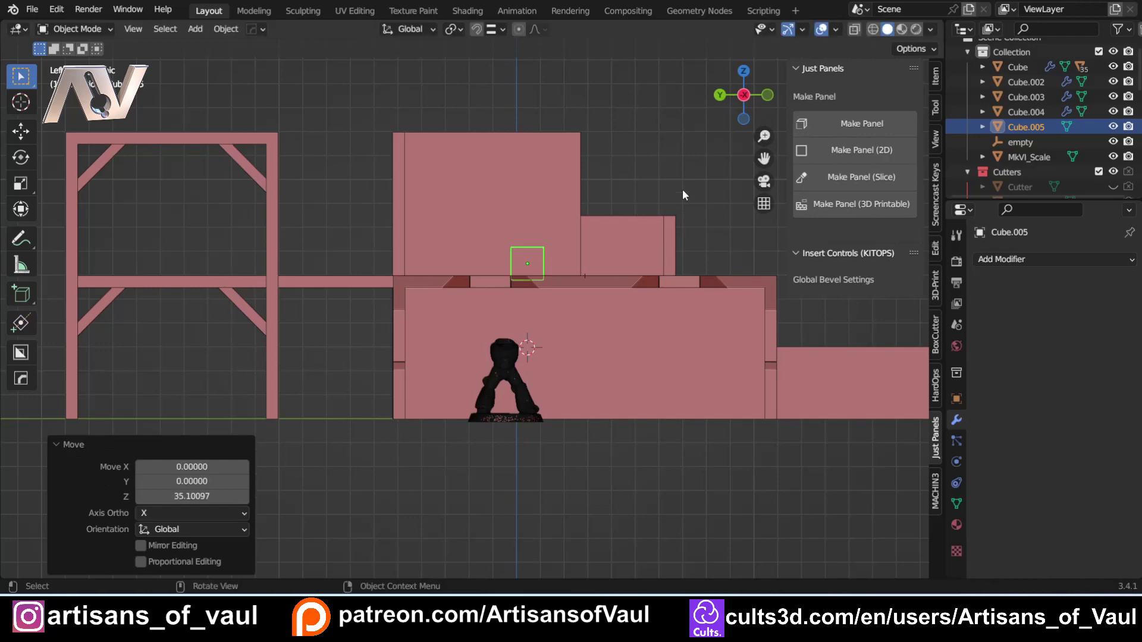
Create a HardOps Radial Array of the bar around Z with 4 segments and a displacement of about 84.3 in Y
{"action": "left_click", "coordinate": [744, 70]}
{"action": "scroll", "coordinate": [438, 320], "scroll_direction": "down", "scroll_amount": 1}
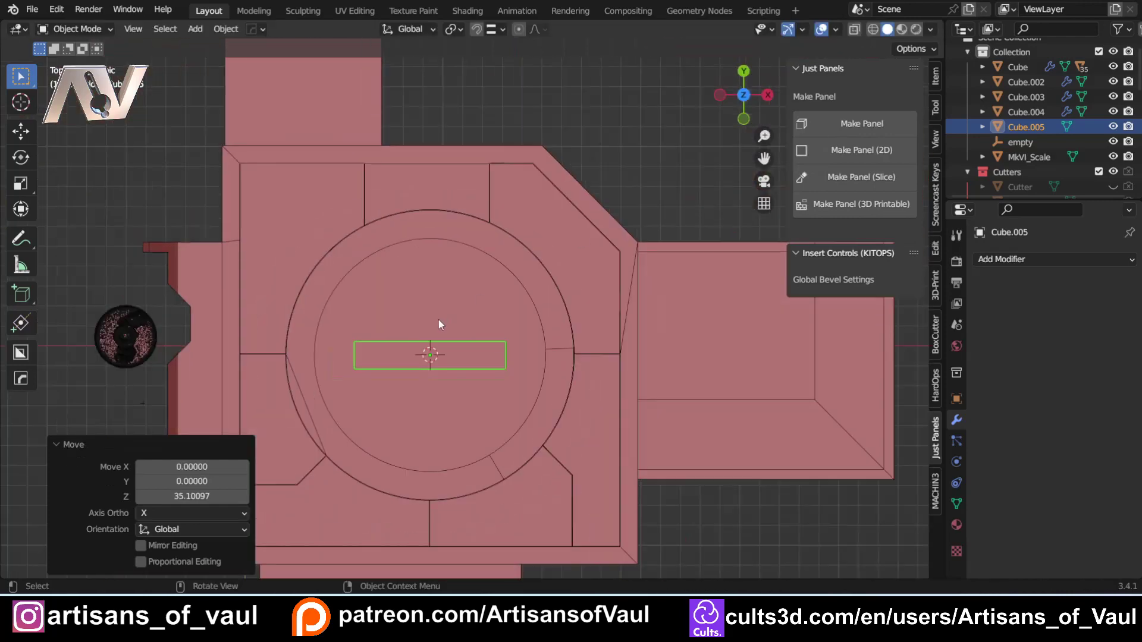
{"action": "key", "text": "q"}
{"action": "mouse_move", "coordinate": [430, 283]}
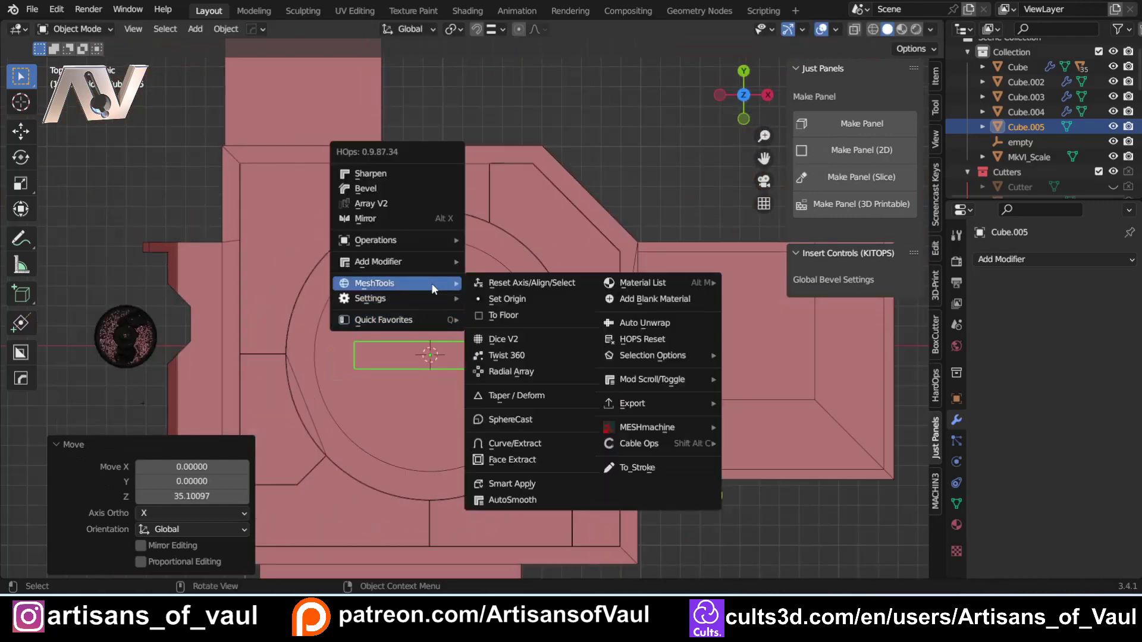
{"action": "left_click", "coordinate": [508, 370]}
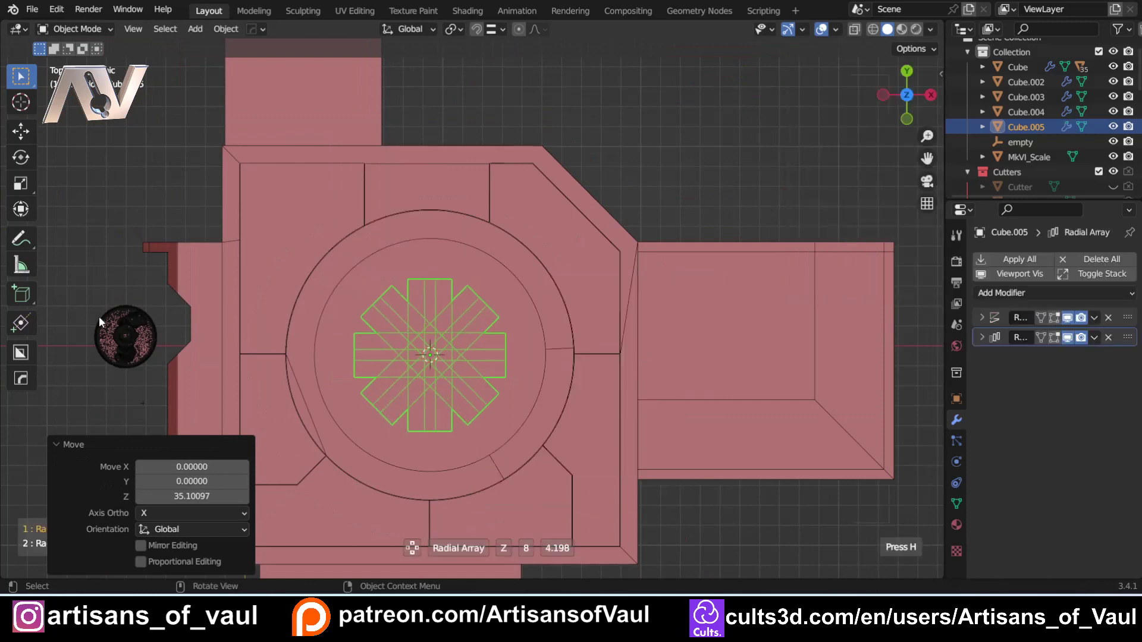
{"action": "scroll", "coordinate": [883, 470], "scroll_direction": "down", "scroll_amount": 4}
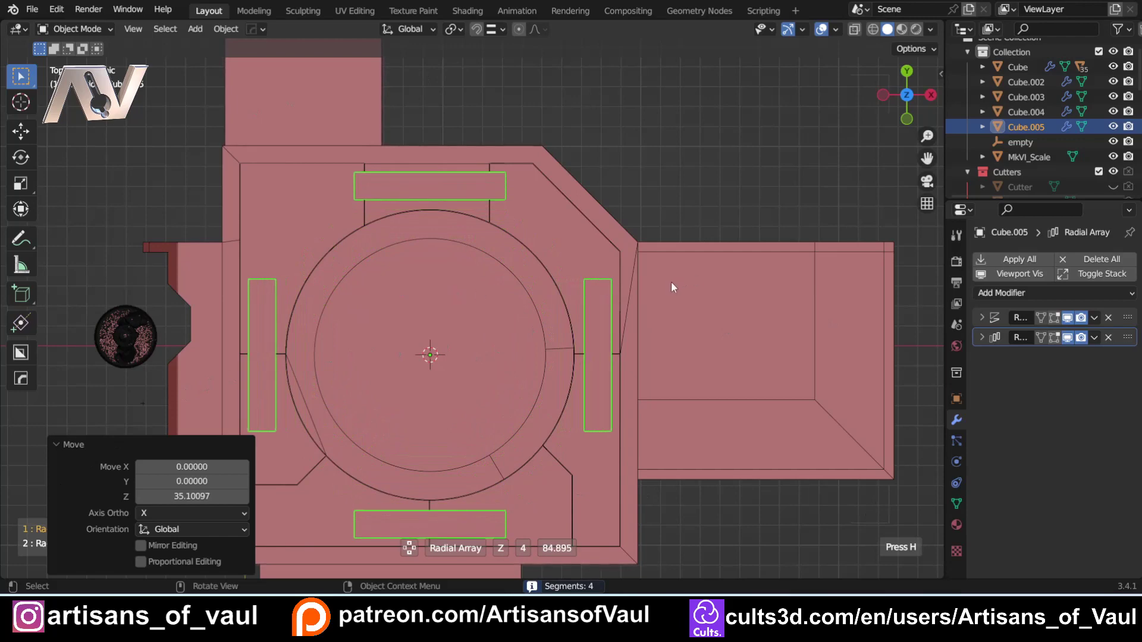
{"action": "left_click", "coordinate": [623, 281]}
Run Smart Apply on the arrayed bars to make their radial array modifiers permanent
{"action": "middle_click_drag", "start_coordinate": [223, 375], "coordinate": [483, 289]}
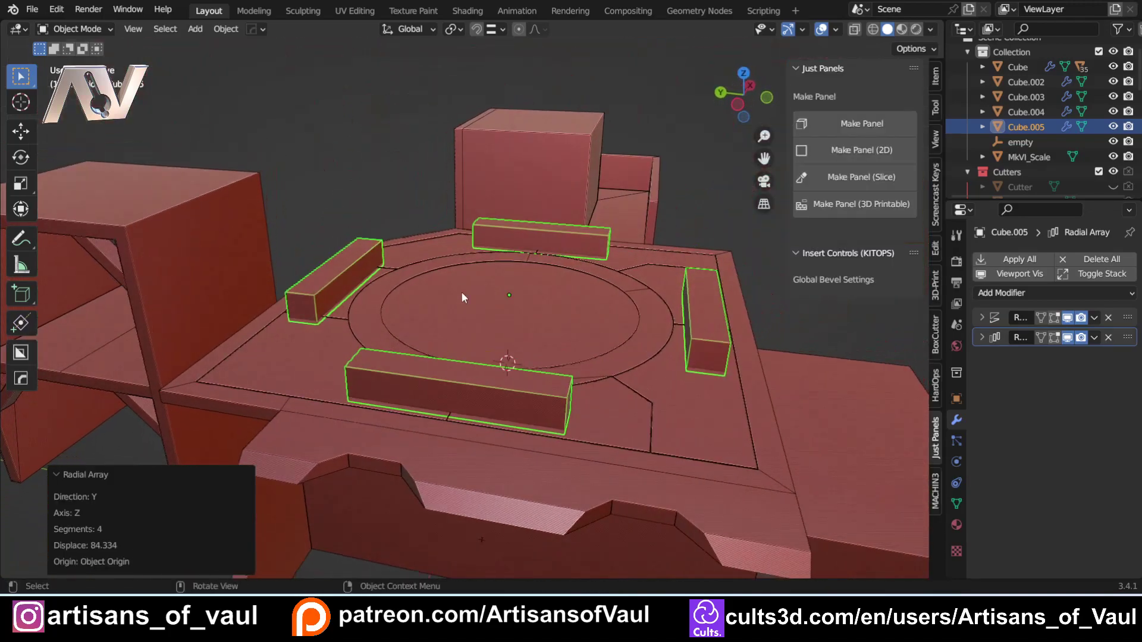
{"action": "key", "text": "n"}
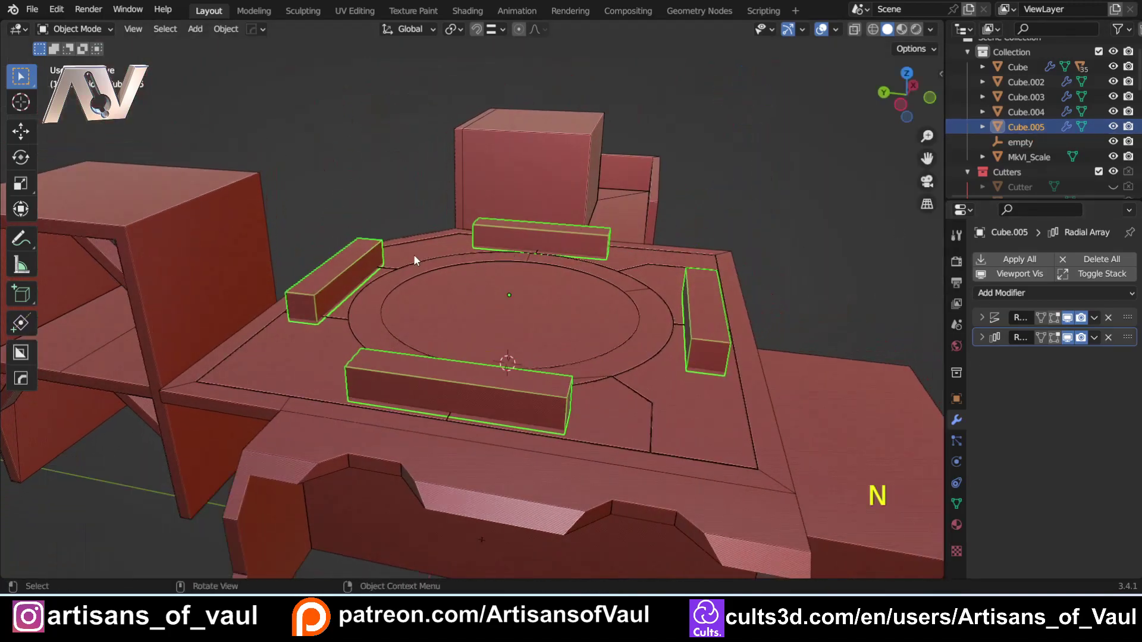
{"action": "scroll", "coordinate": [413, 254], "scroll_direction": "up", "scroll_amount": 2}
{"action": "middle_click_drag", "start_coordinate": [430, 275], "coordinate": [377, 278], "text": "shift"}
{"action": "key", "text": "q"}
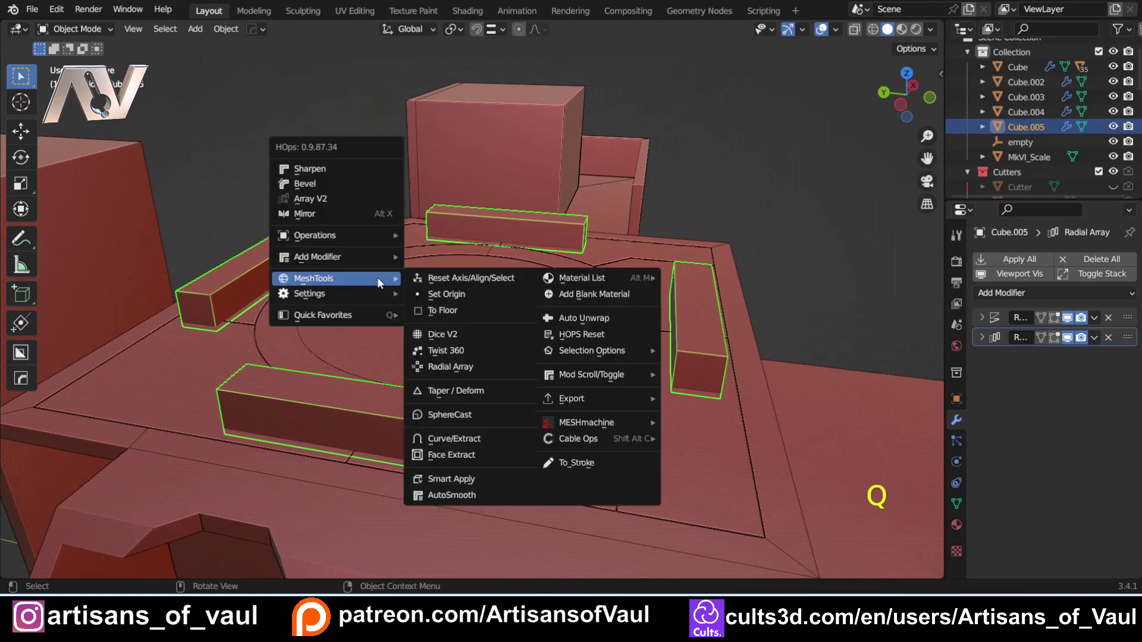
{"action": "mouse_move", "coordinate": [357, 314]}
{"action": "left_click", "coordinate": [451, 312]}
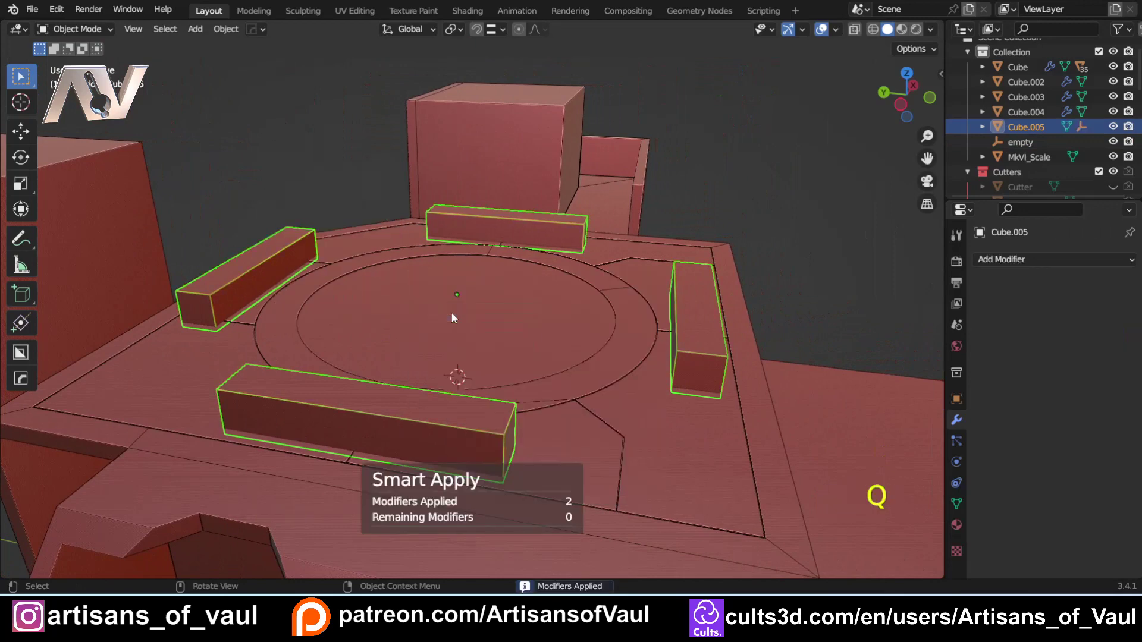
Separate the four bars into individual objects by loose parts
{"action": "key", "text": "Tab"}
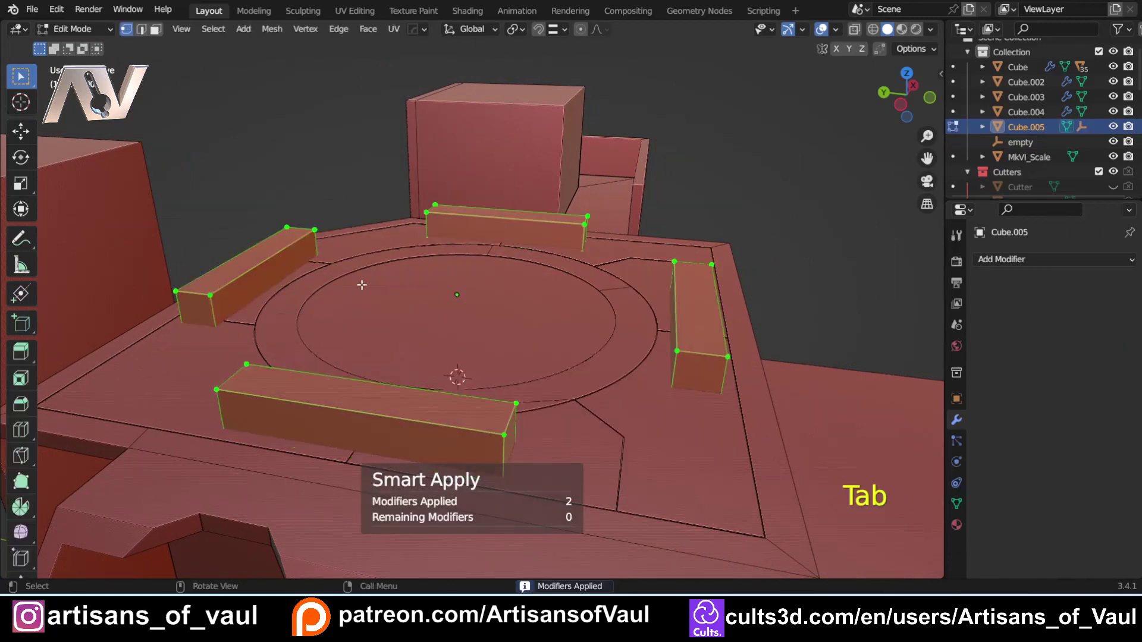
{"action": "key", "text": "a"}
{"action": "key", "text": "p"}
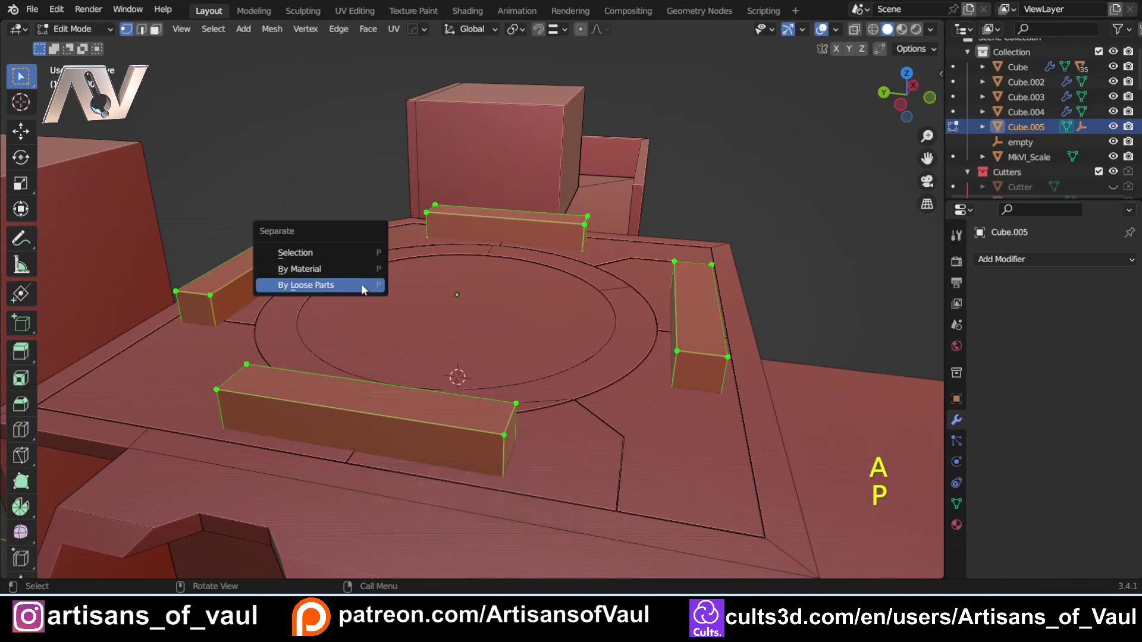
{"action": "left_click", "coordinate": [363, 286]}
{"action": "key", "text": "Tab"}
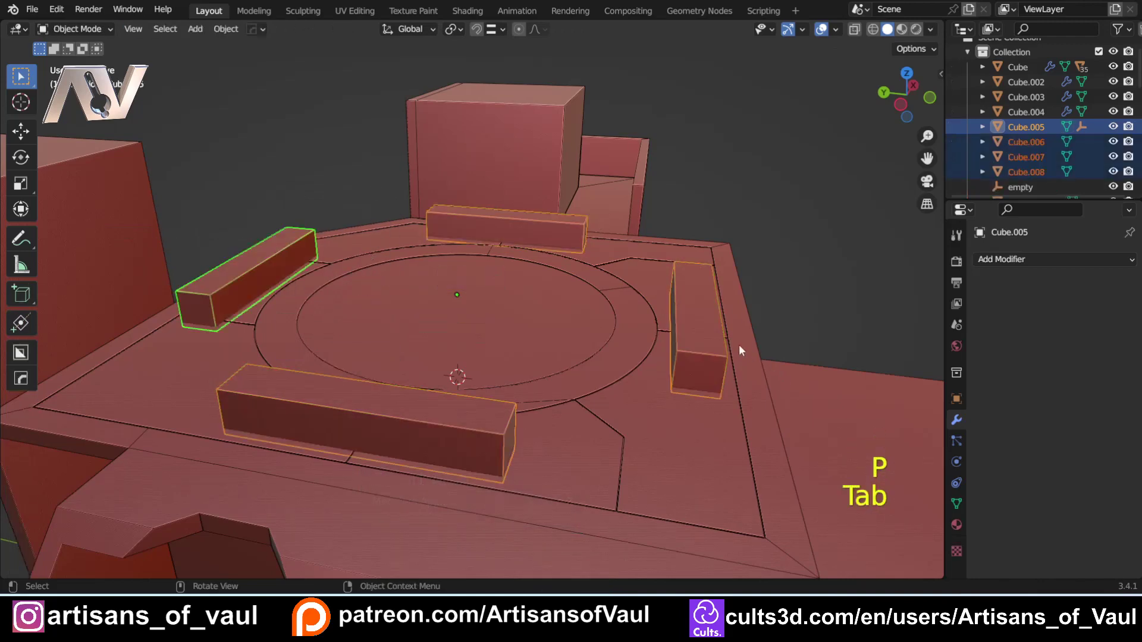
Delete the bar on the roof edge above the notched wall
{"action": "left_click", "coordinate": [707, 333]}
{"action": "left_click", "coordinate": [505, 229]}
{"action": "left_click", "coordinate": [250, 279]}
{"action": "left_click", "coordinate": [357, 424]}
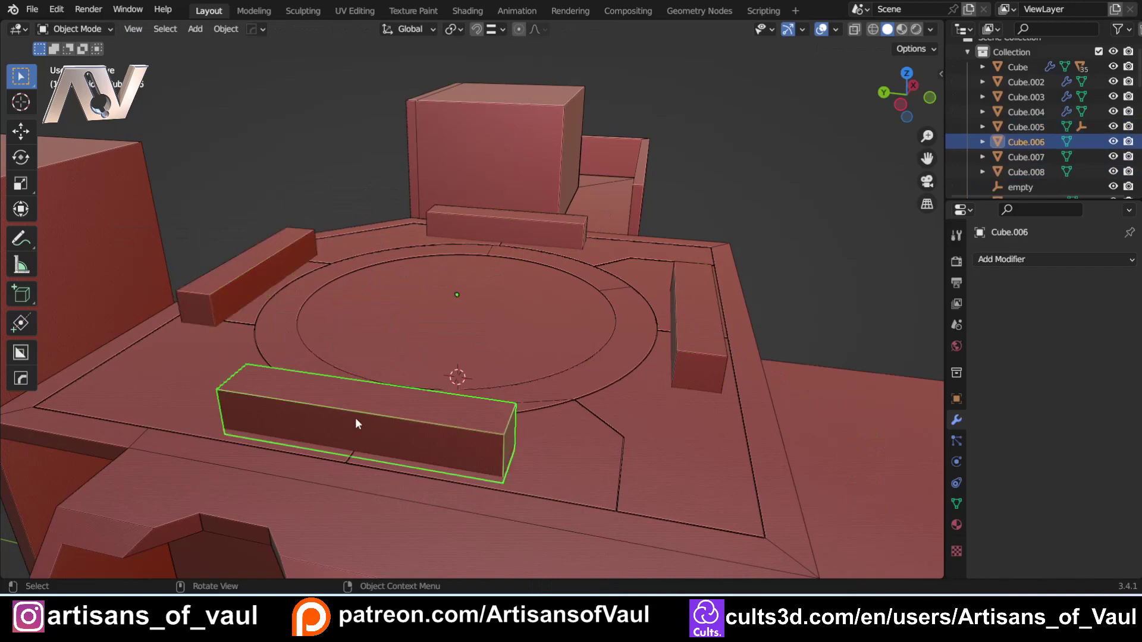
{"action": "key", "text": "Delete"}
{"action": "scroll", "coordinate": [447, 268], "scroll_direction": "down", "scroll_amount": 4}
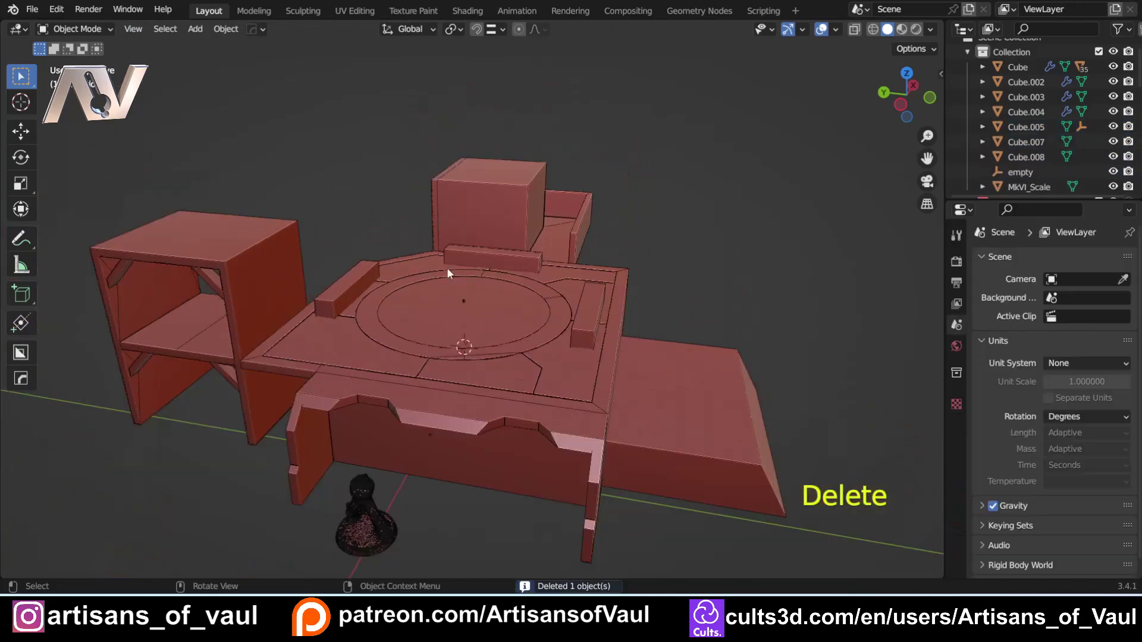
Select the three remaining bars, set each one's origin to its geometry, and clear the selection
{"action": "middle_click_drag", "start_coordinate": [448, 268], "coordinate": [432, 422]}
{"action": "scroll", "coordinate": [374, 265], "scroll_direction": "up", "scroll_amount": 3}
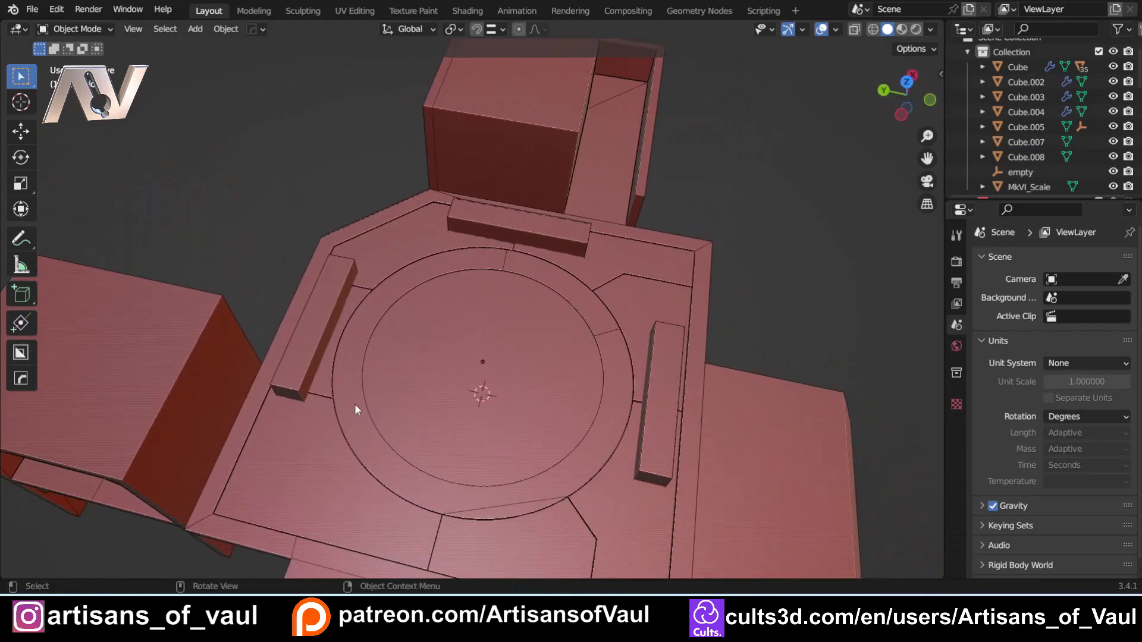
{"action": "middle_click_drag", "start_coordinate": [316, 395], "coordinate": [298, 339]}
{"action": "left_click", "coordinate": [298, 340]}
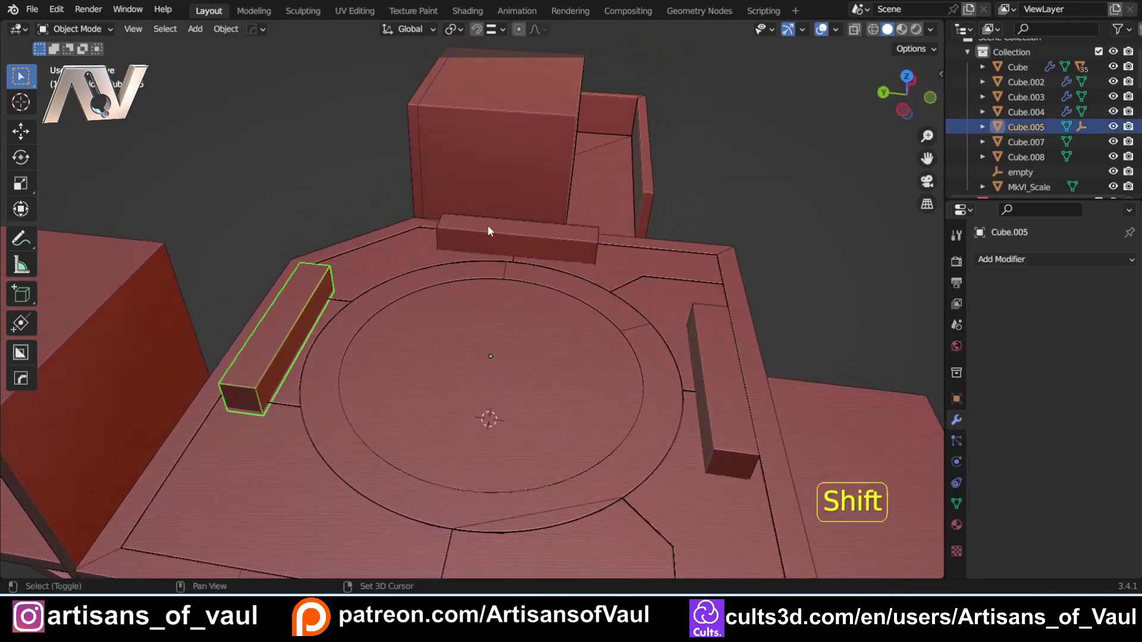
{"action": "left_click", "coordinate": [507, 242], "text": "shift"}
{"action": "left_click", "coordinate": [717, 366], "text": "shift"}
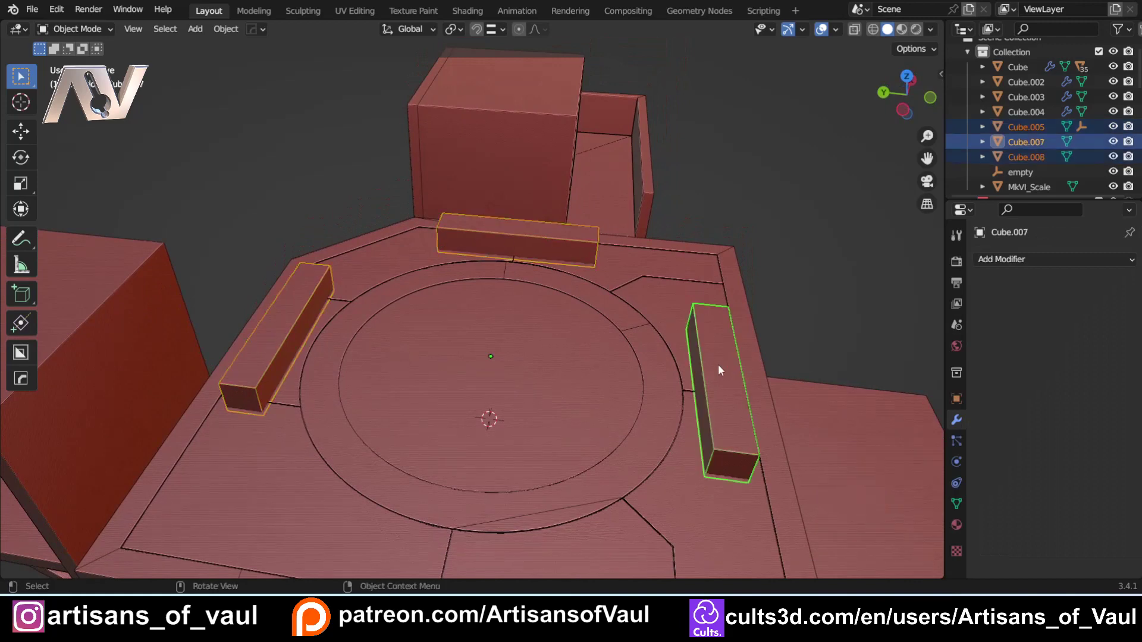
{"action": "key", "text": "shift+s"}
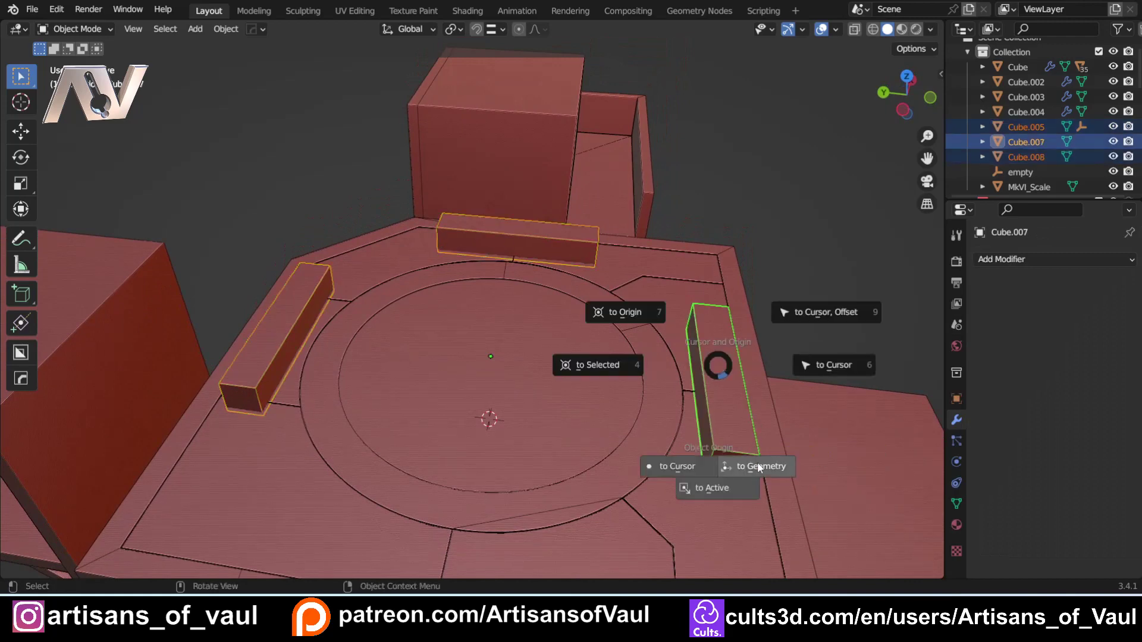
{"action": "left_click", "coordinate": [760, 467]}
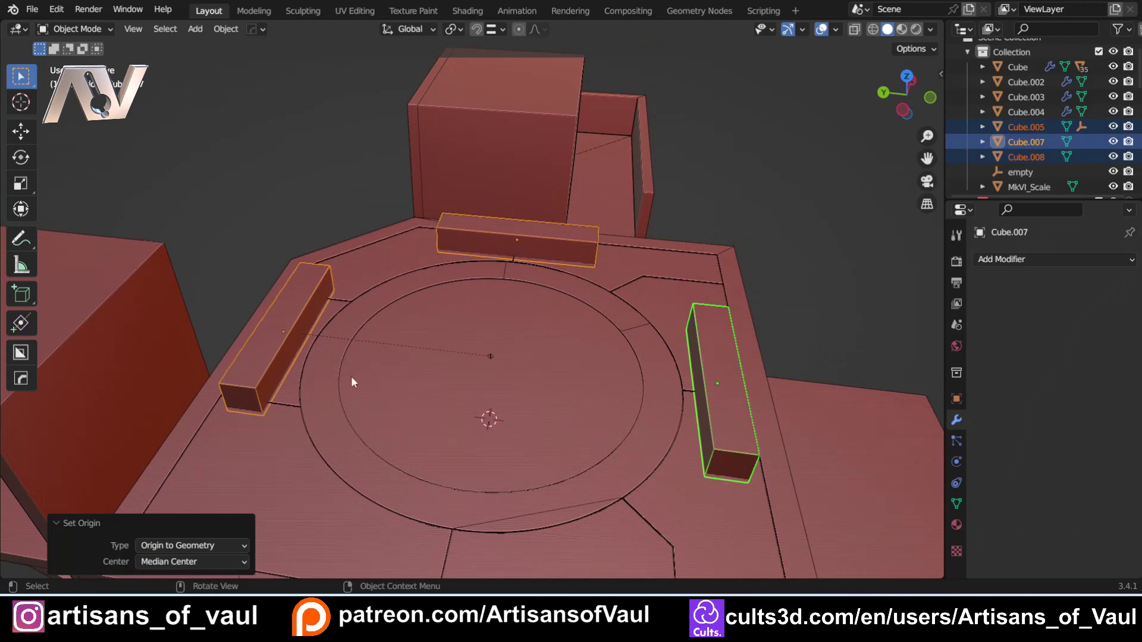
{"action": "middle_click_drag", "start_coordinate": [350, 376], "coordinate": [315, 251]}
{"action": "left_click", "coordinate": [316, 252]}
{"action": "middle_click_drag", "start_coordinate": [361, 380], "coordinate": [347, 278]}
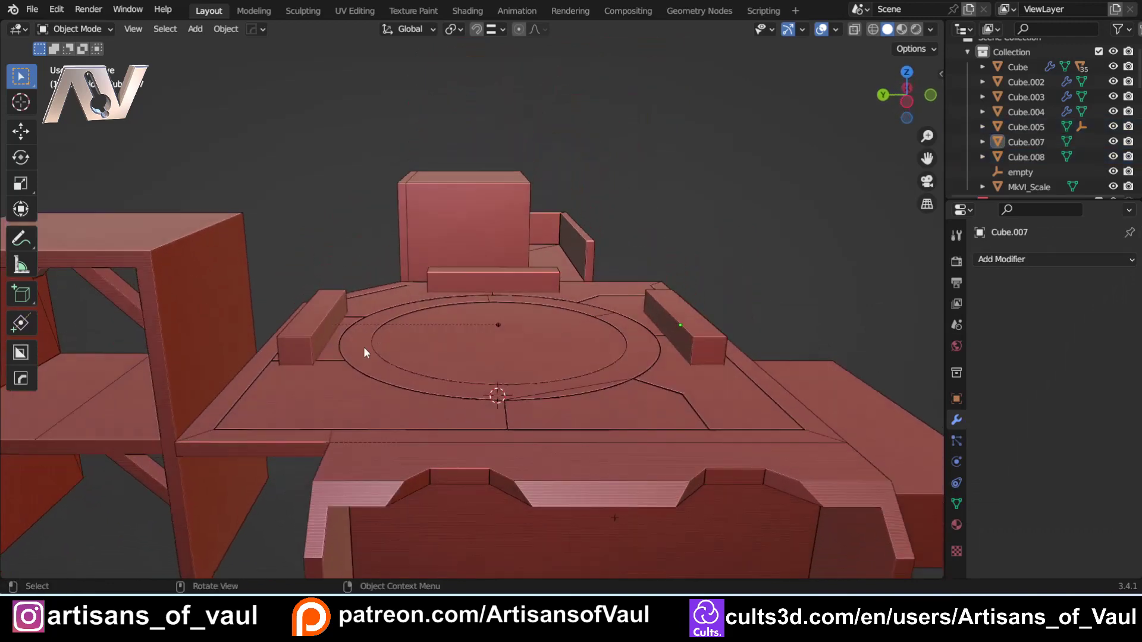
Cut the three bars out of the main building's roof with a HardOps Difference boolean, making the building the active target
{"action": "scroll", "coordinate": [364, 352], "scroll_direction": "up", "scroll_amount": 3}
{"action": "middle_click_drag", "start_coordinate": [365, 354], "coordinate": [379, 343], "text": "shift"}
{"action": "left_click", "coordinate": [220, 338], "text": "shift"}
{"action": "left_click", "coordinate": [533, 254], "text": "shift"}
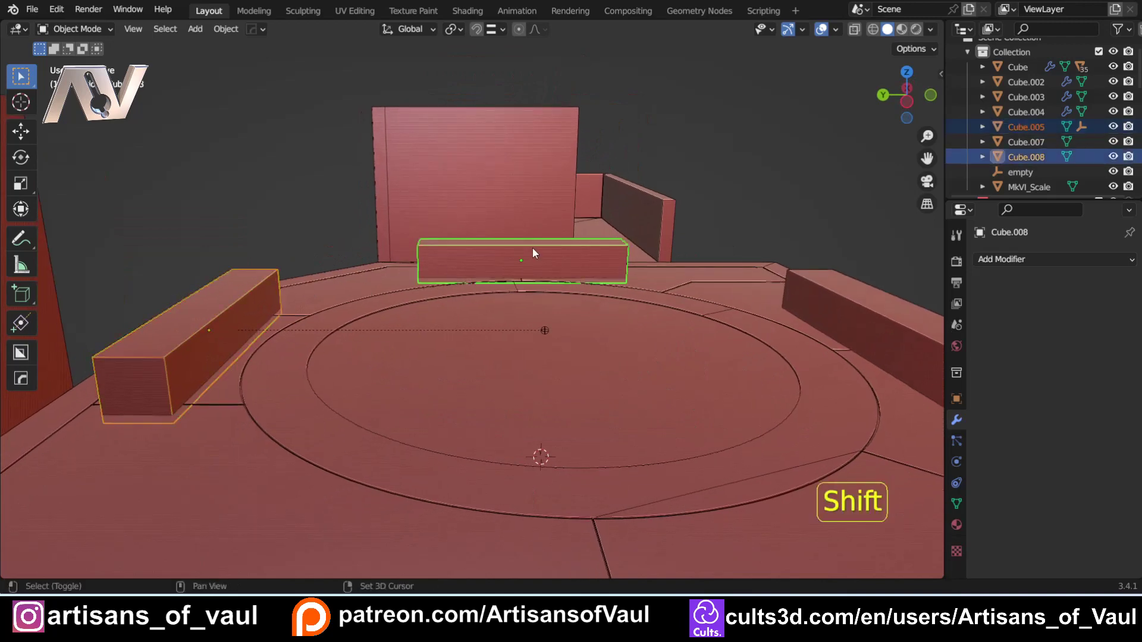
{"action": "left_click", "coordinate": [864, 319], "text": "shift"}
{"action": "scroll", "coordinate": [334, 389], "scroll_direction": "down", "scroll_amount": 3}
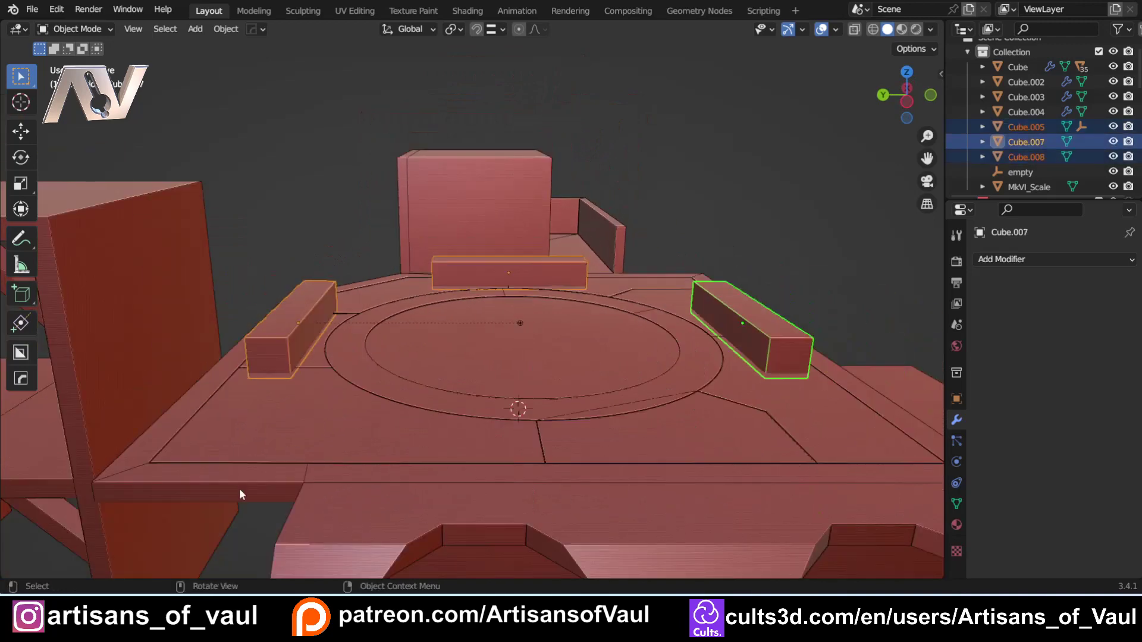
{"action": "left_click", "coordinate": [198, 488], "text": "shift"}
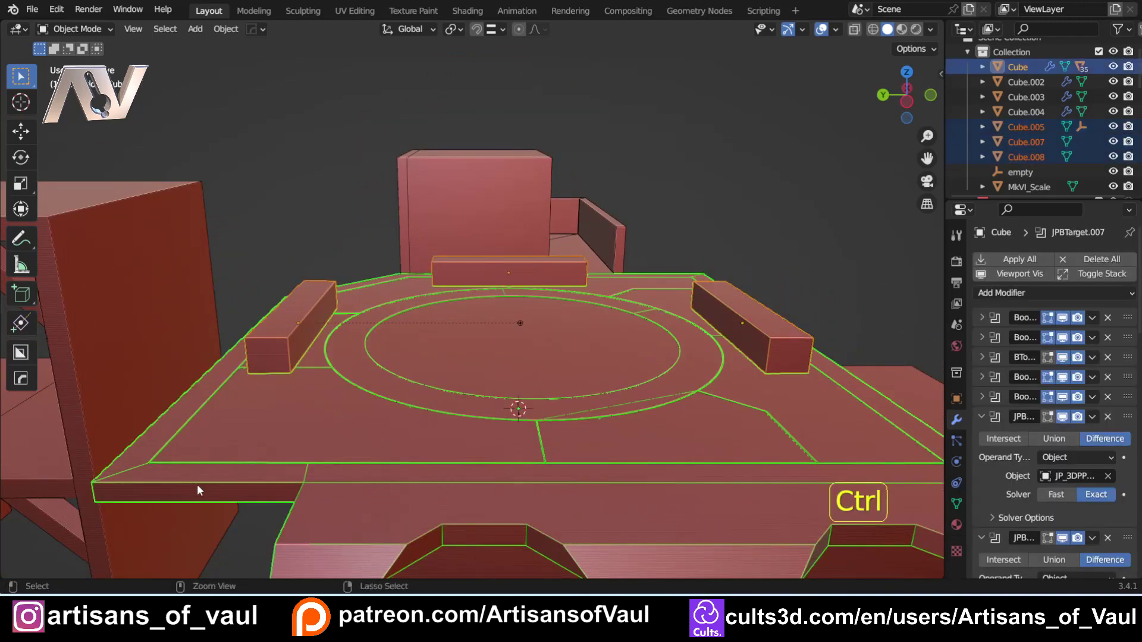
{"action": "key", "text": "ctrl+KP_Subtract"}
{"action": "middle_click_drag", "start_coordinate": [390, 279], "coordinate": [438, 252]}
{"action": "scroll", "coordinate": [438, 252], "scroll_direction": "down", "scroll_amount": 1}
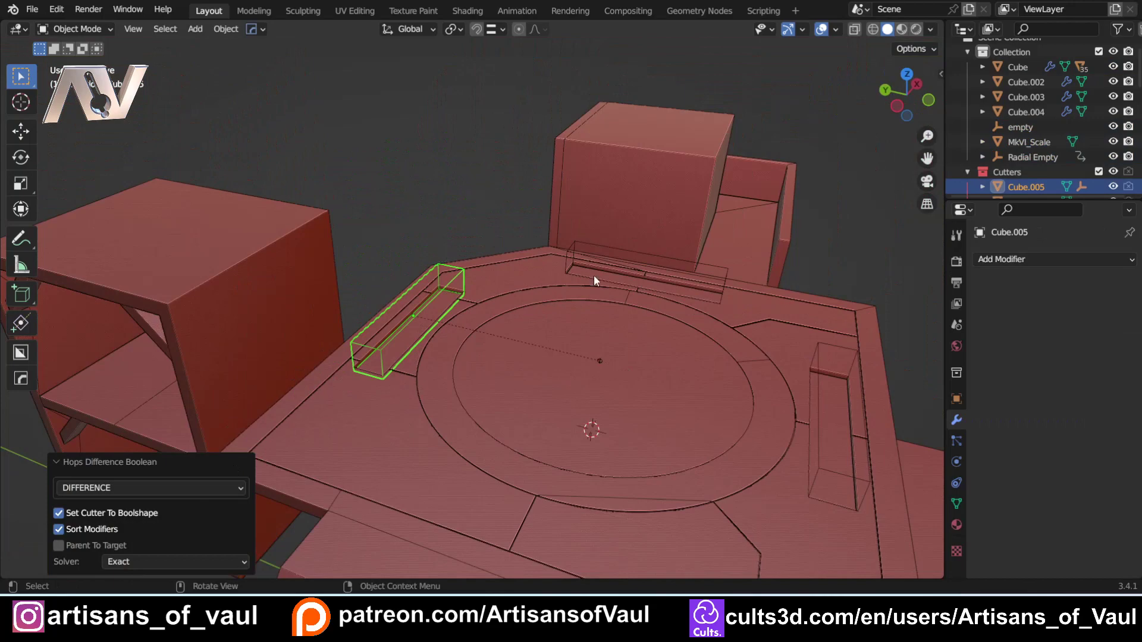
{"action": "scroll", "coordinate": [625, 315], "scroll_direction": "down", "scroll_amount": 2}
{"action": "middle_click_drag", "start_coordinate": [690, 394], "coordinate": [373, 362]}
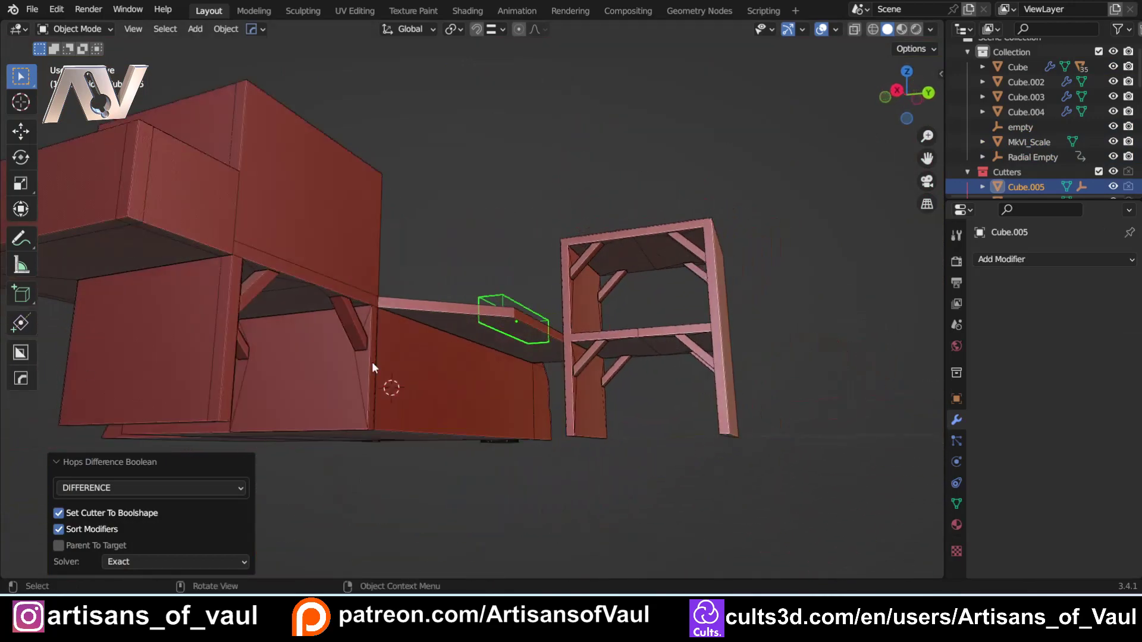
Examine from the side and below how deep the bar cutters reach into the roof slab between the building and the frame tower
{"action": "scroll", "coordinate": [551, 333], "scroll_direction": "up", "scroll_amount": 5}
{"action": "scroll", "coordinate": [555, 360], "scroll_direction": "down", "scroll_amount": 4}
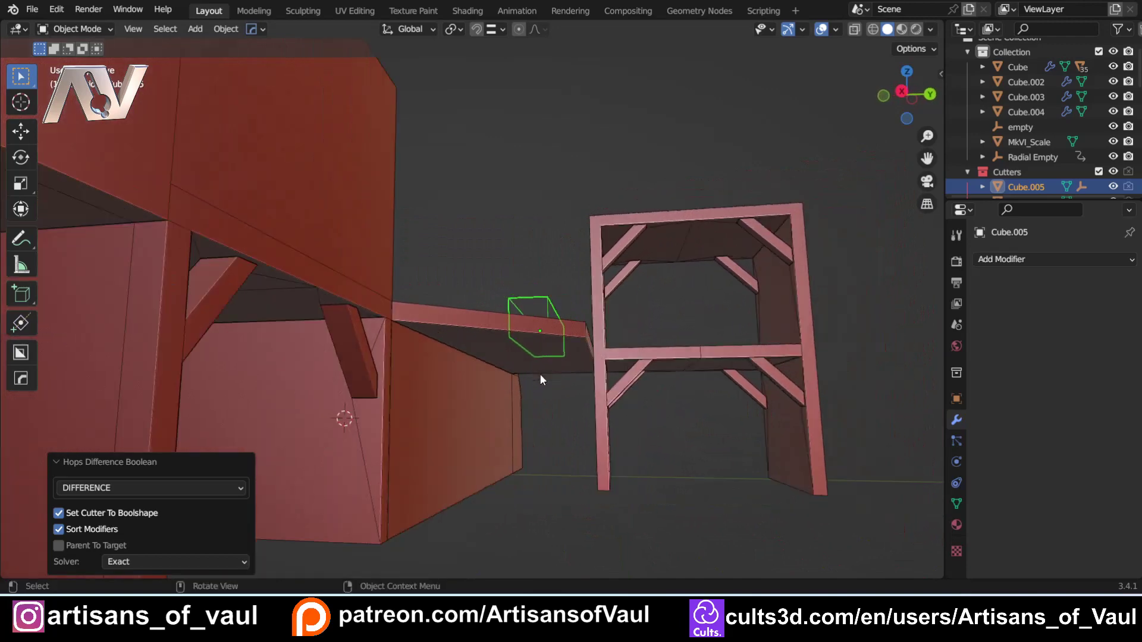
{"action": "left_click", "coordinate": [904, 92]}
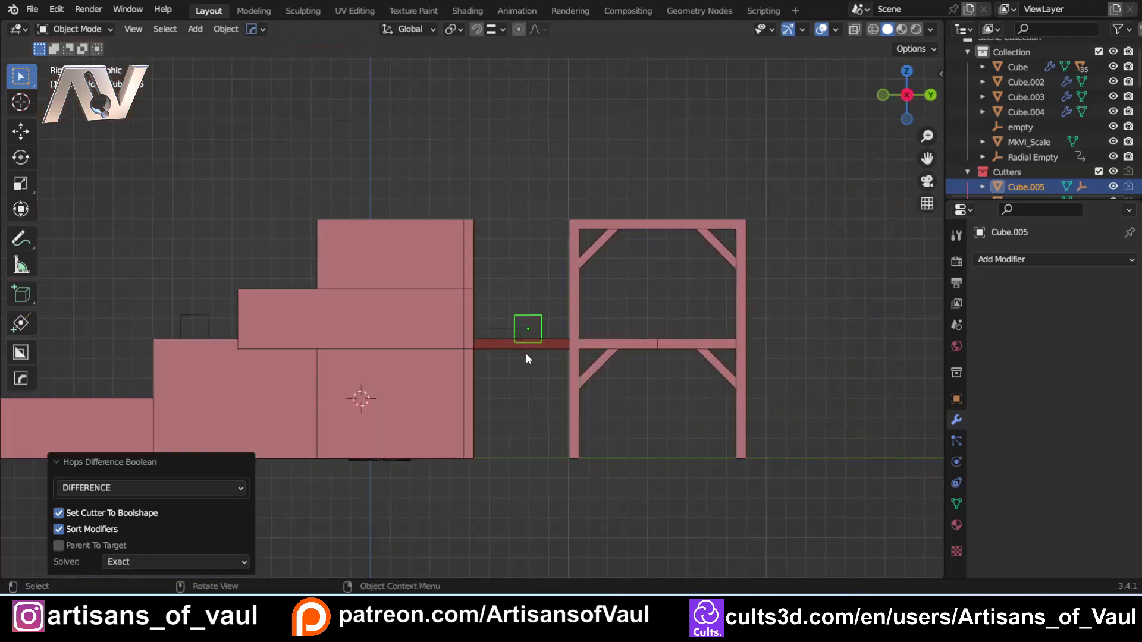
{"action": "scroll", "coordinate": [533, 408], "scroll_direction": "up", "scroll_amount": 1}
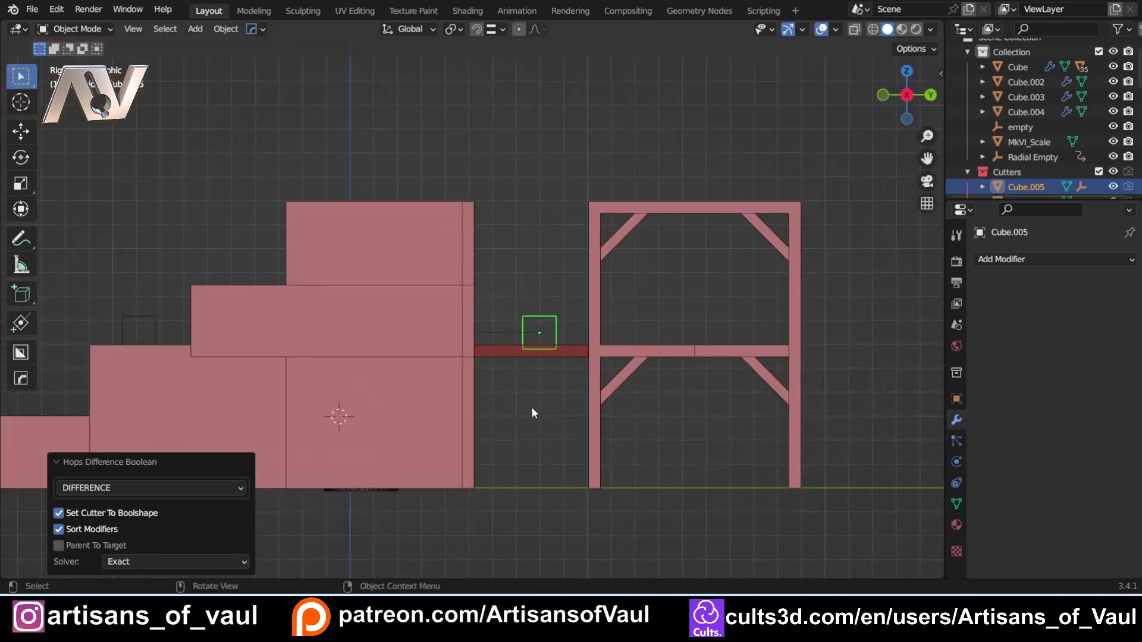
{"action": "scroll", "coordinate": [551, 397], "scroll_direction": "up", "scroll_amount": 3}
{"action": "middle_click_drag", "start_coordinate": [551, 397], "coordinate": [459, 369], "text": "shift"}
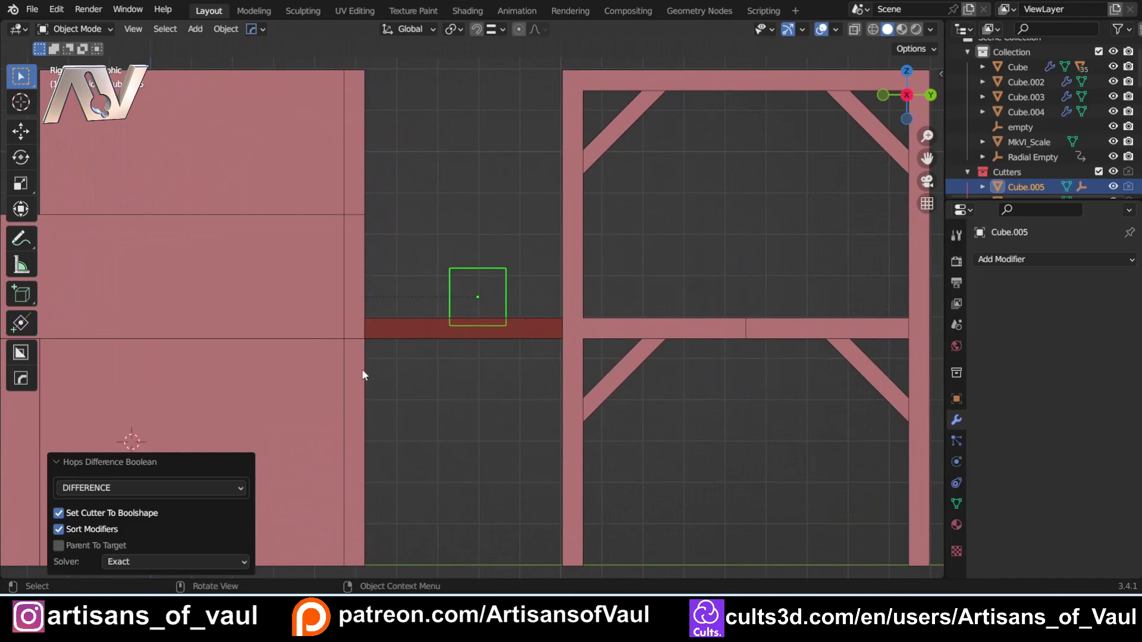
{"action": "scroll", "coordinate": [547, 341], "scroll_direction": "down", "scroll_amount": 4}
{"action": "middle_click_drag", "start_coordinate": [551, 331], "coordinate": [359, 338]}
{"action": "middle_click_drag", "start_coordinate": [494, 344], "coordinate": [217, 387]}
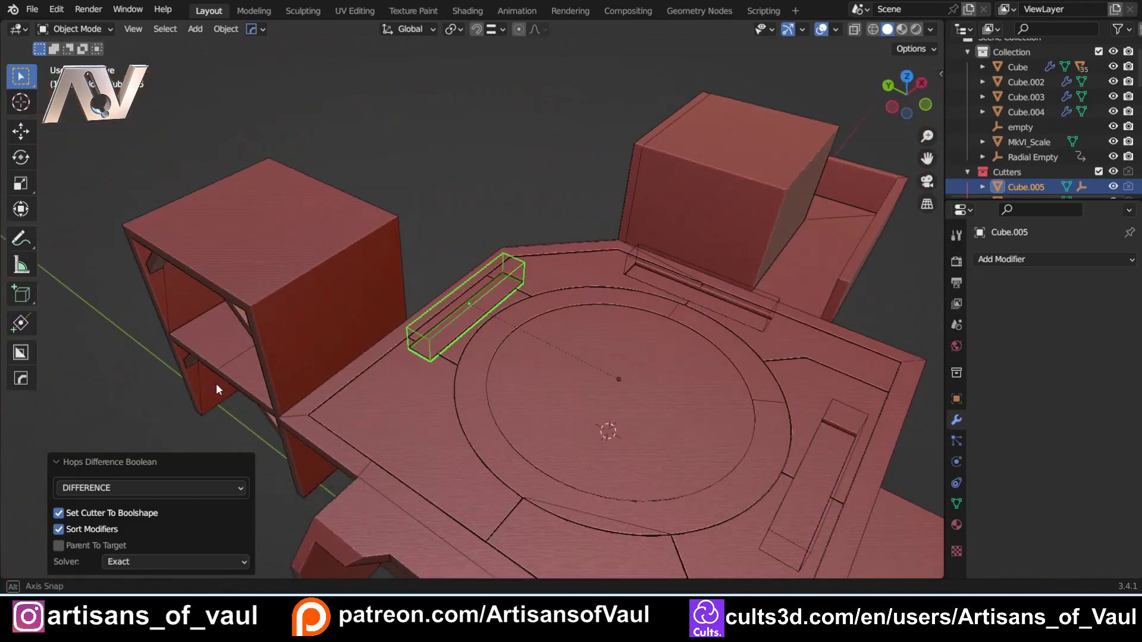
Make a solid-shaded duplicate of the bar cutter beside the frame tower with HardOps Shade Solid
{"action": "left_click", "coordinate": [483, 203]}
{"action": "middle_click_drag", "start_coordinate": [369, 287], "coordinate": [588, 393], "text": "shift"}
{"action": "left_click", "coordinate": [384, 286]}
{"action": "scroll", "coordinate": [383, 286], "scroll_direction": "up", "scroll_amount": 3}
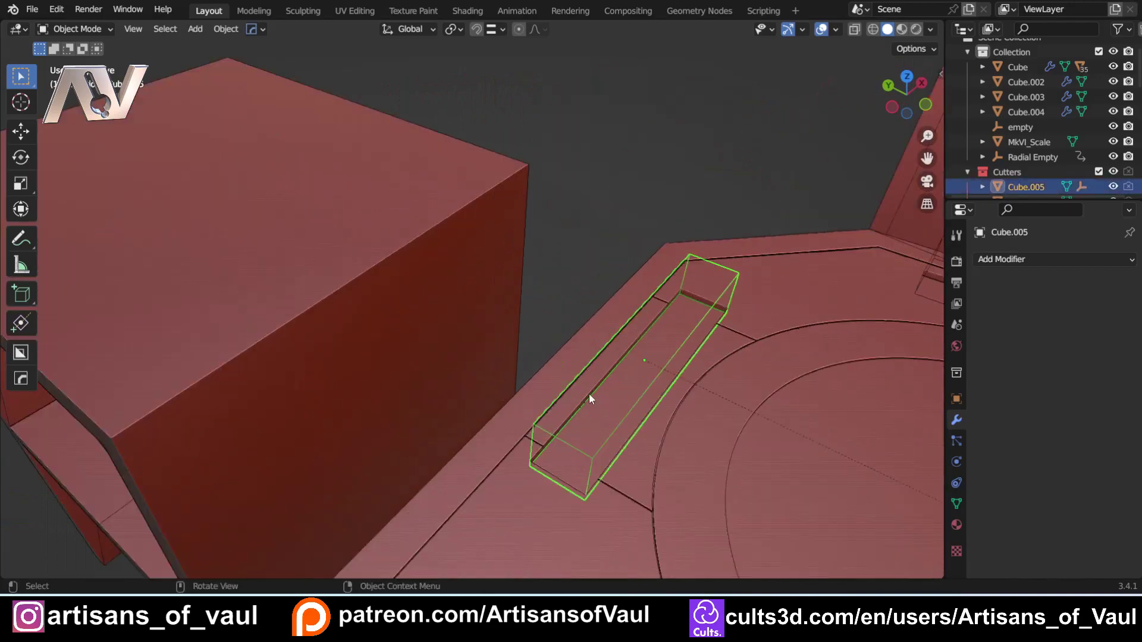
{"action": "key", "text": "KP_Decimal"}
{"action": "middle_click_drag", "start_coordinate": [476, 311], "coordinate": [499, 305]}
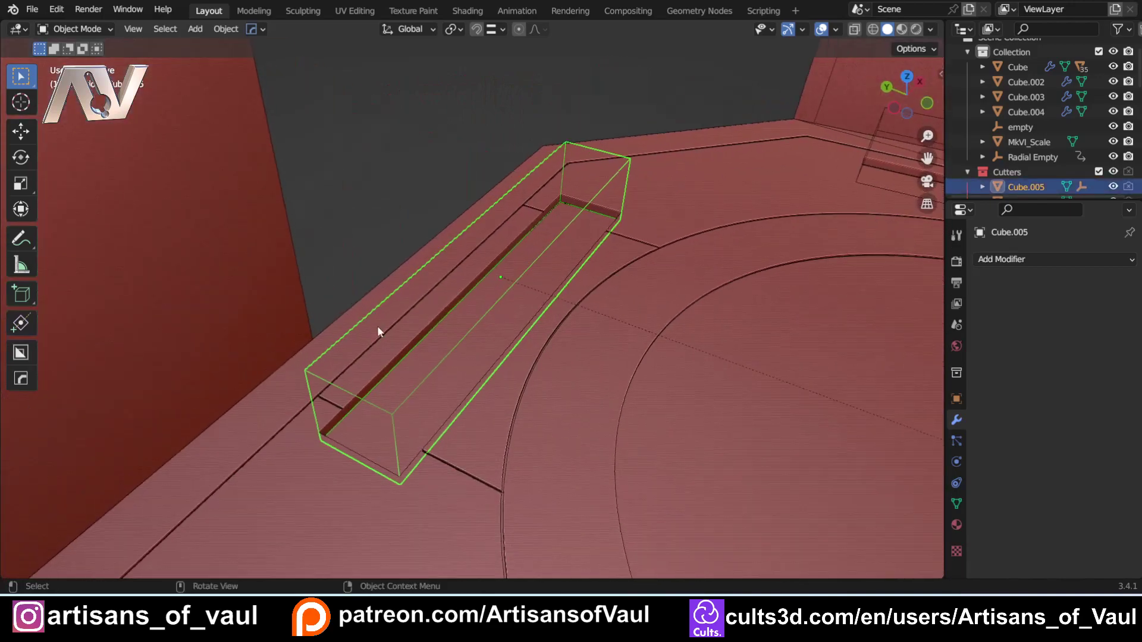
{"action": "middle_click_drag", "start_coordinate": [377, 326], "coordinate": [467, 292]}
{"action": "key", "text": "q"}
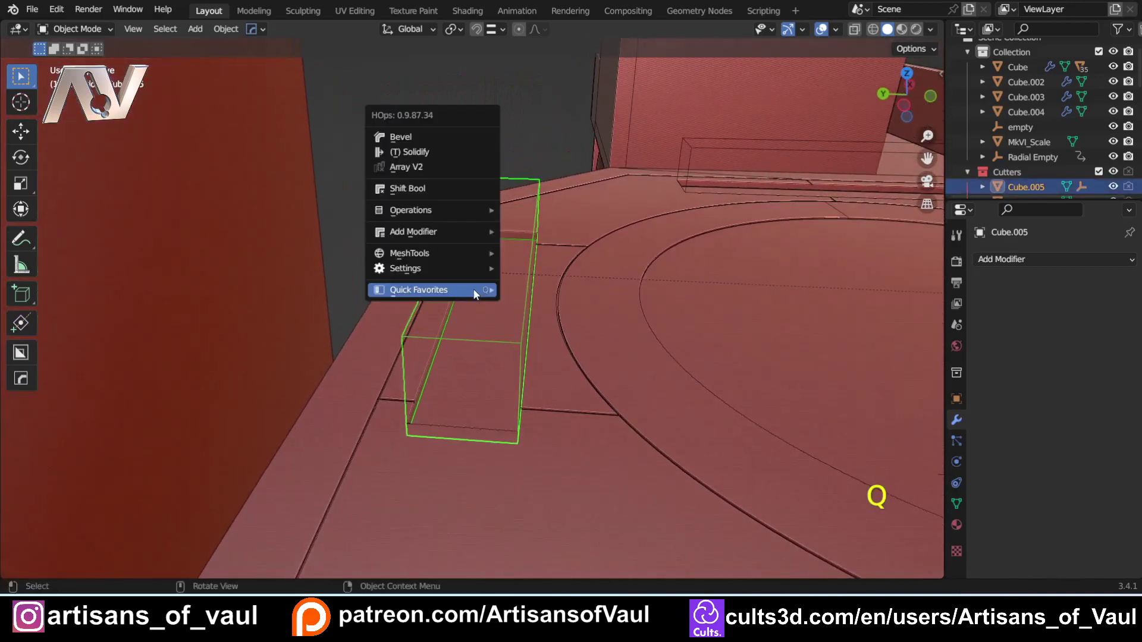
{"action": "mouse_move", "coordinate": [473, 292]}
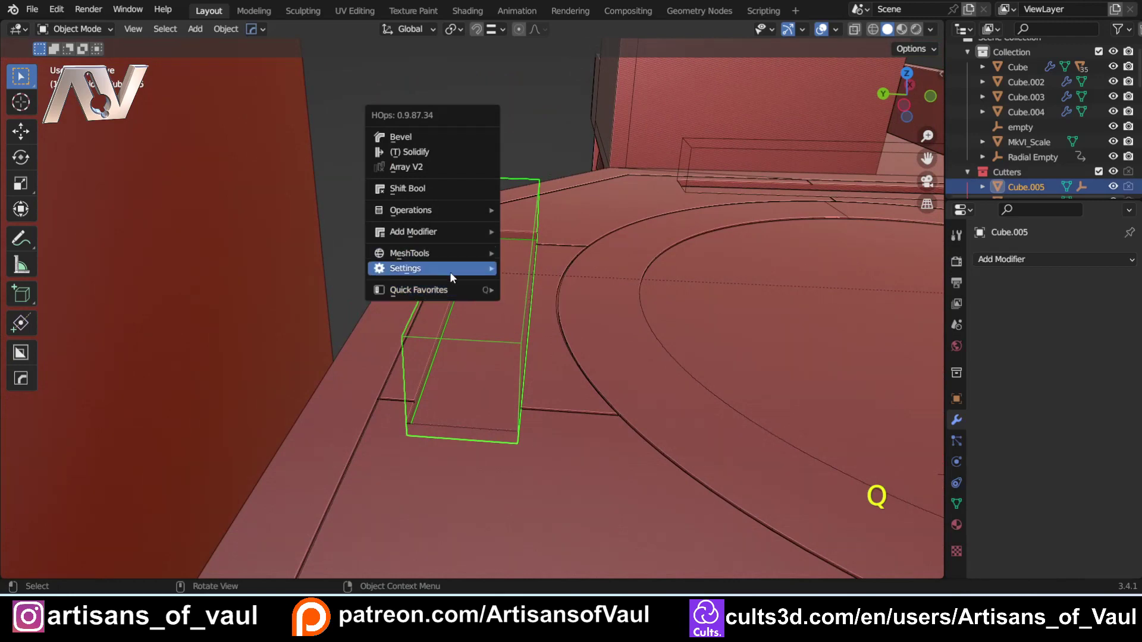
{"action": "mouse_move", "coordinate": [452, 272]}
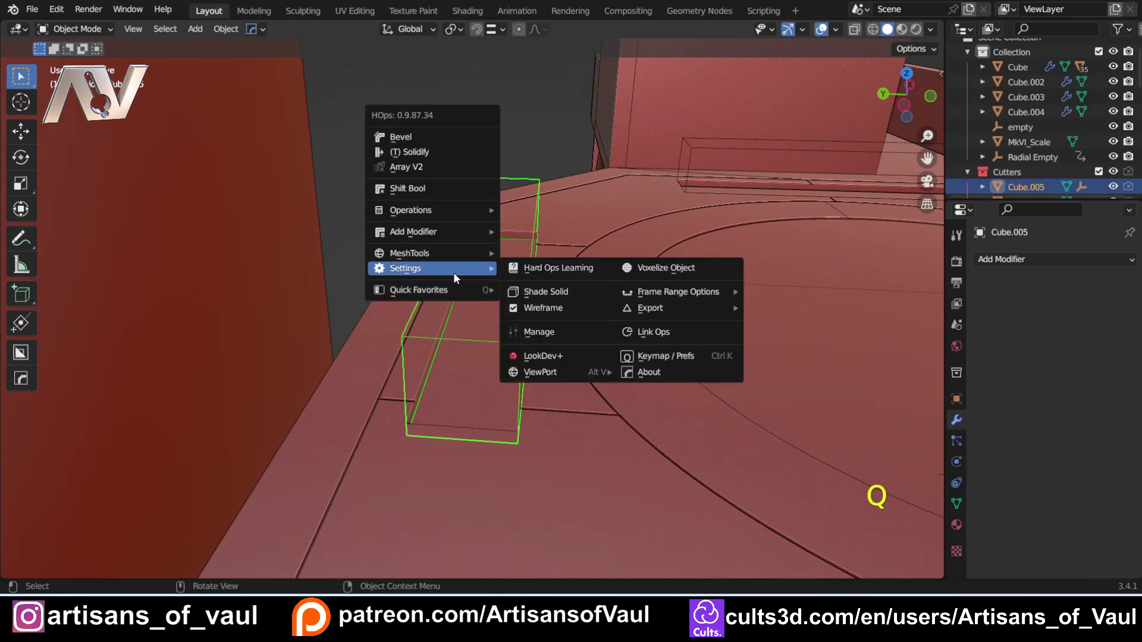
{"action": "left_click", "coordinate": [566, 294], "text": "ctrl"}
Shrink all faces of the duplicated bar by an offset of -2 so it sits inside the recess outline
{"action": "mouse_move", "coordinate": [455, 302]}
{"action": "middle_mouse_down"}
{"action": "mouse_move", "coordinate": [525, 323]}
{"action": "mouse_move", "coordinate": [410, 319]}
{"action": "mouse_move", "coordinate": [526, 318]}
{"action": "middle_mouse_up"}
{"action": "left_click", "coordinate": [906, 74]}
{"action": "middle_click_drag", "start_coordinate": [745, 250], "coordinate": [705, 273], "text": "shift"}
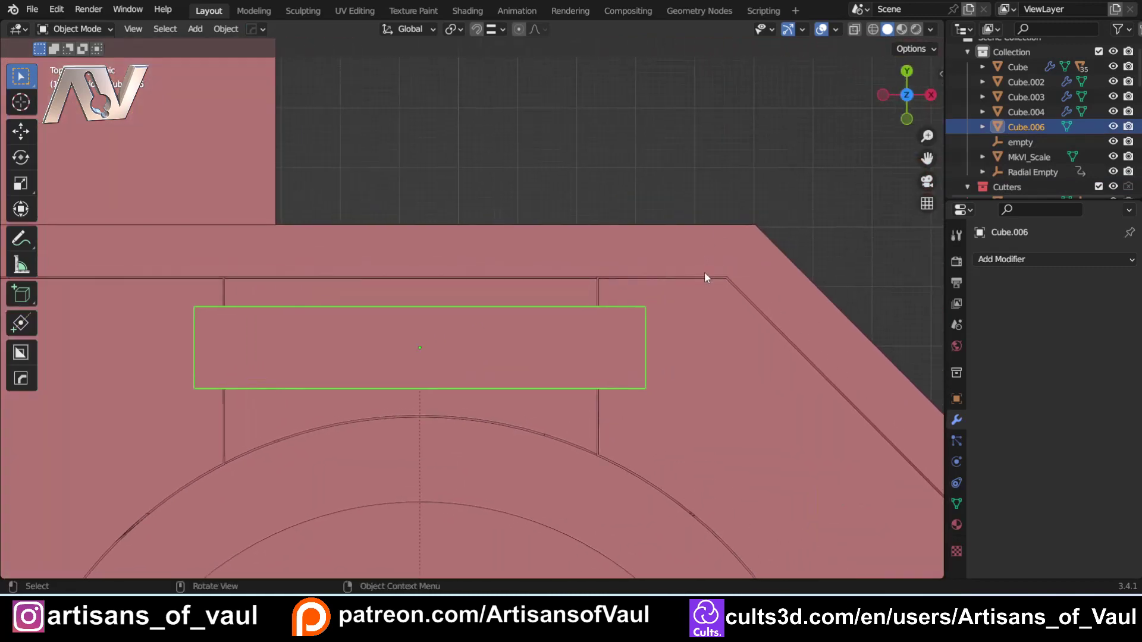
{"action": "key", "text": "Tab"}
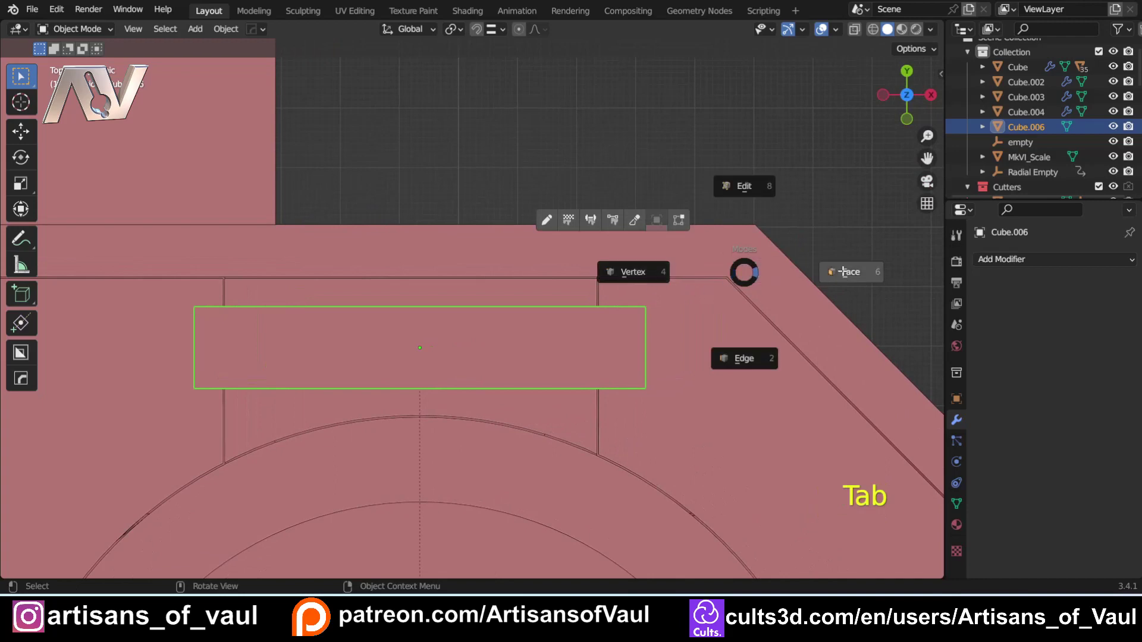
{"action": "key", "text": "a"}
{"action": "key", "text": "alt+s"}
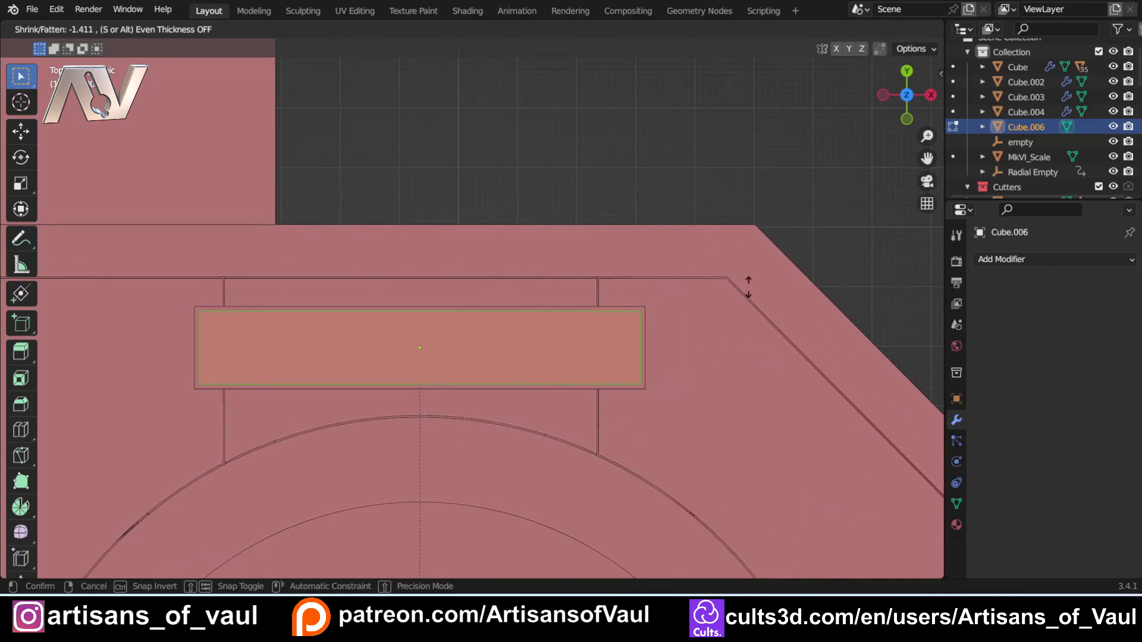
{"action": "type", "text": "2-"}
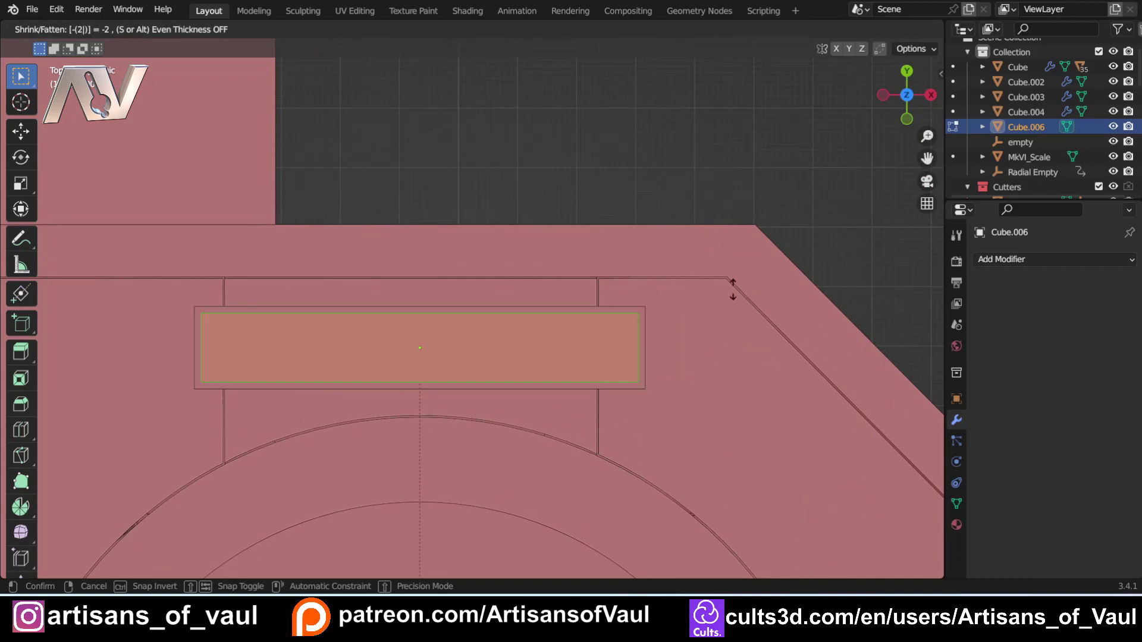
{"action": "key", "text": "Return"}
{"action": "middle_click_drag", "start_coordinate": [293, 396], "coordinate": [438, 324]}
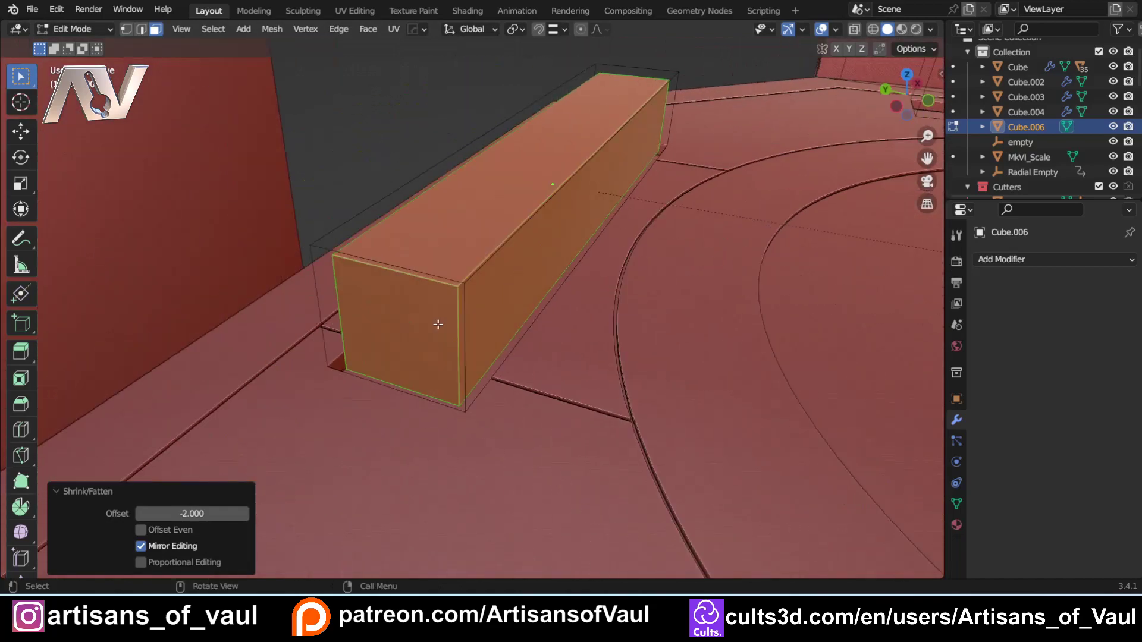
In a see-through side view, move the whole bar down about 1.9 along Z so its base sinks below the recess floor
{"action": "key", "text": "Tab"}
{"action": "left_click", "coordinate": [314, 326]}
{"action": "left_click", "coordinate": [893, 107]}
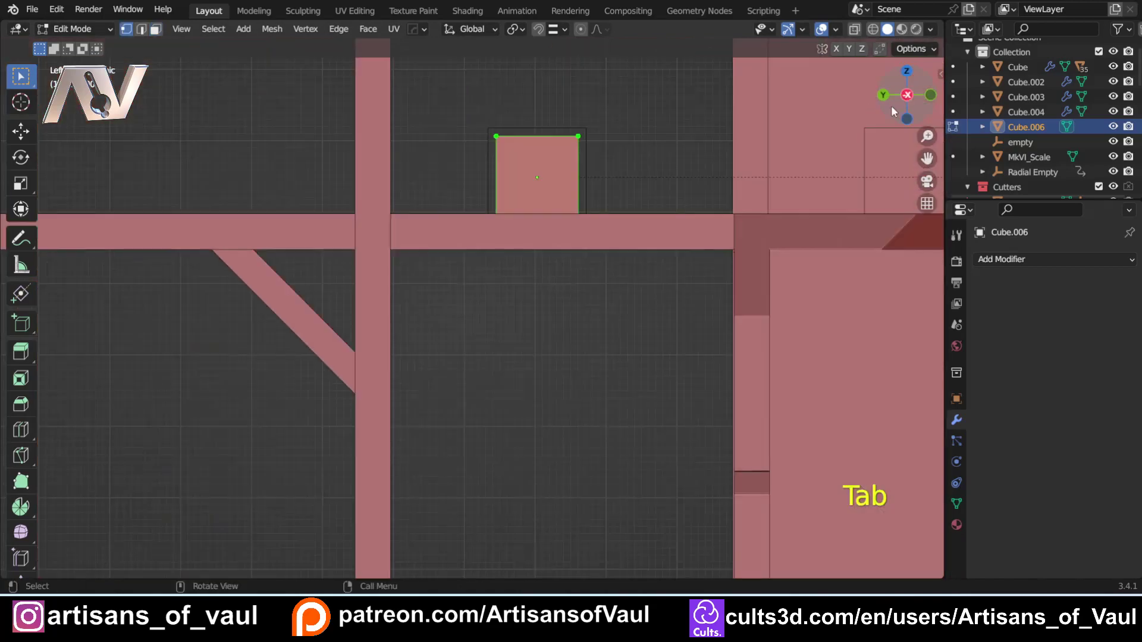
{"action": "key", "text": "shift+z"}
{"action": "scroll", "coordinate": [561, 218], "scroll_direction": "up", "scroll_amount": 3}
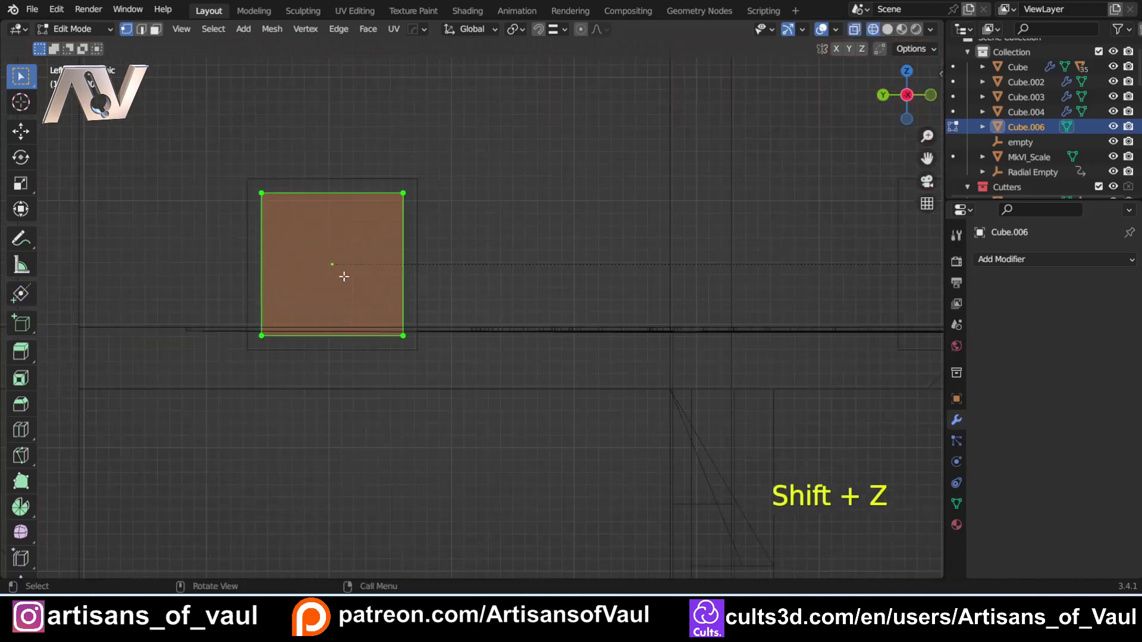
{"action": "middle_click_drag", "start_coordinate": [224, 222], "coordinate": [262, 268], "text": "shift"}
{"action": "key", "text": "g"}
{"action": "key", "text": "z"}
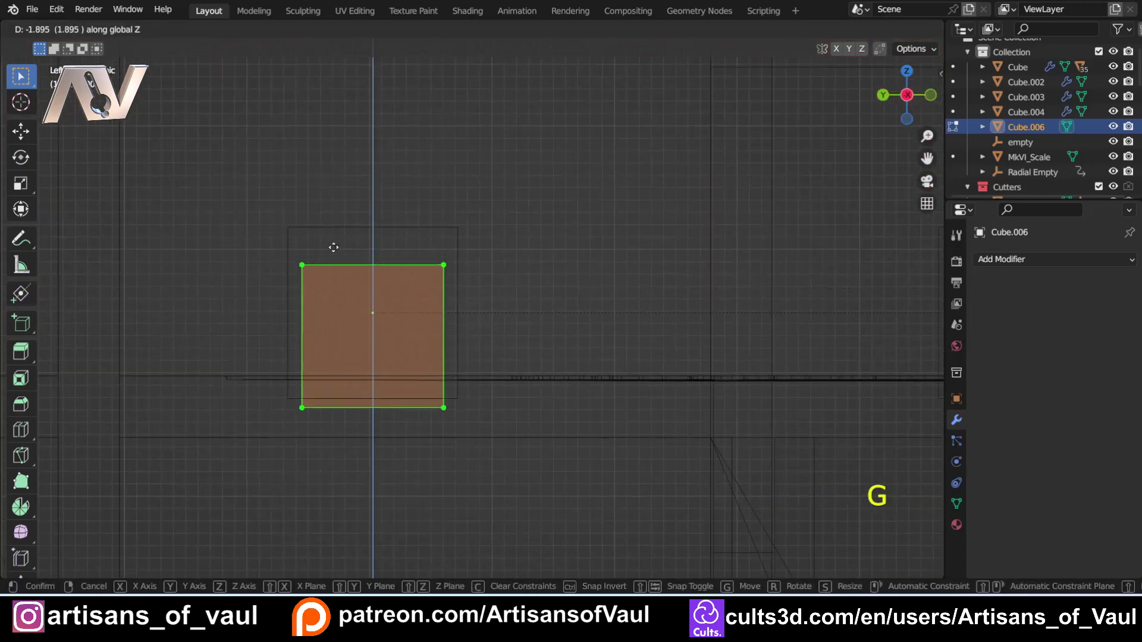
{"action": "left_click", "coordinate": [333, 246]}
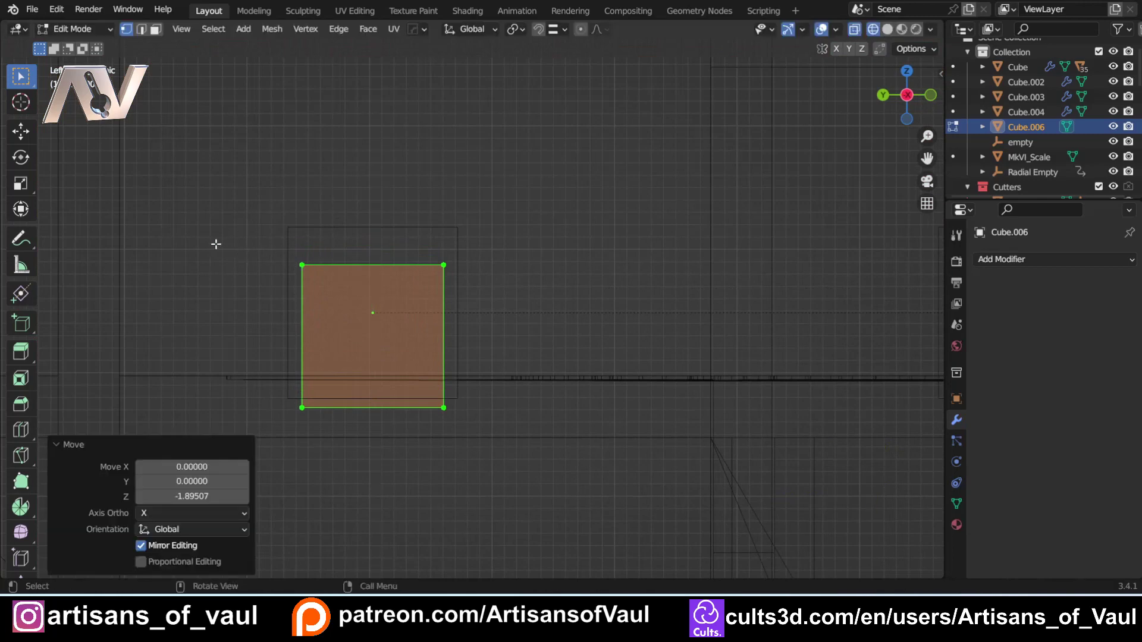
Lower the bar's top vertices about 8.94 along Z, roughly level with the roof surface, and return to solid display
{"action": "left_click_drag", "start_coordinate": [216, 244], "coordinate": [532, 294]}
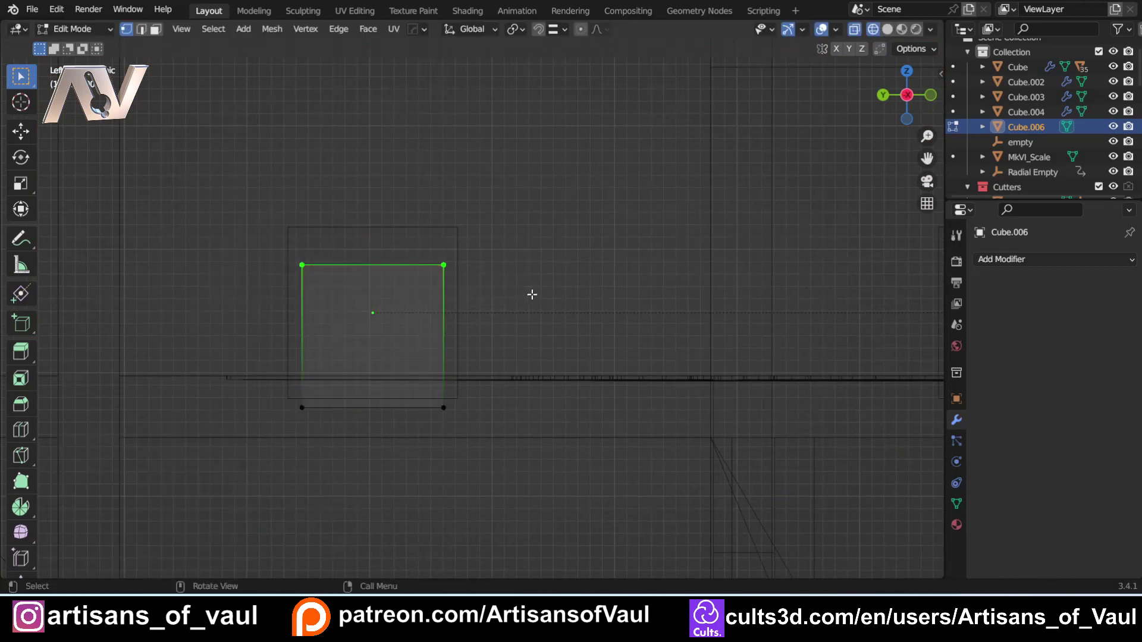
{"action": "key", "text": "g"}
{"action": "key", "text": "z"}
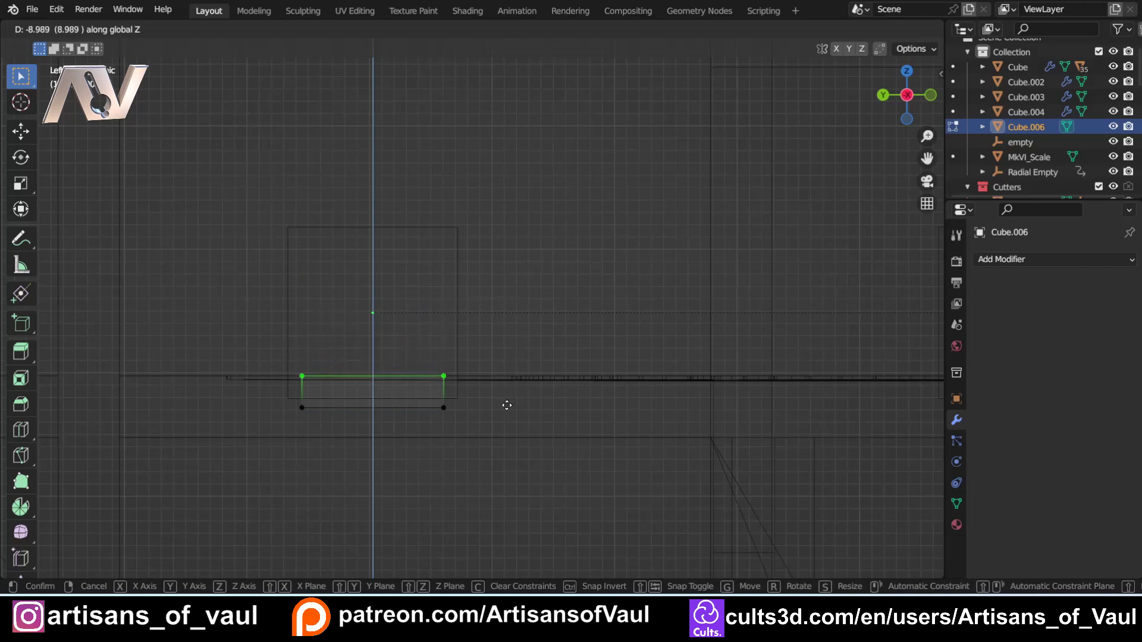
{"action": "left_click", "coordinate": [507, 404]}
{"action": "key", "text": "shift+z"}
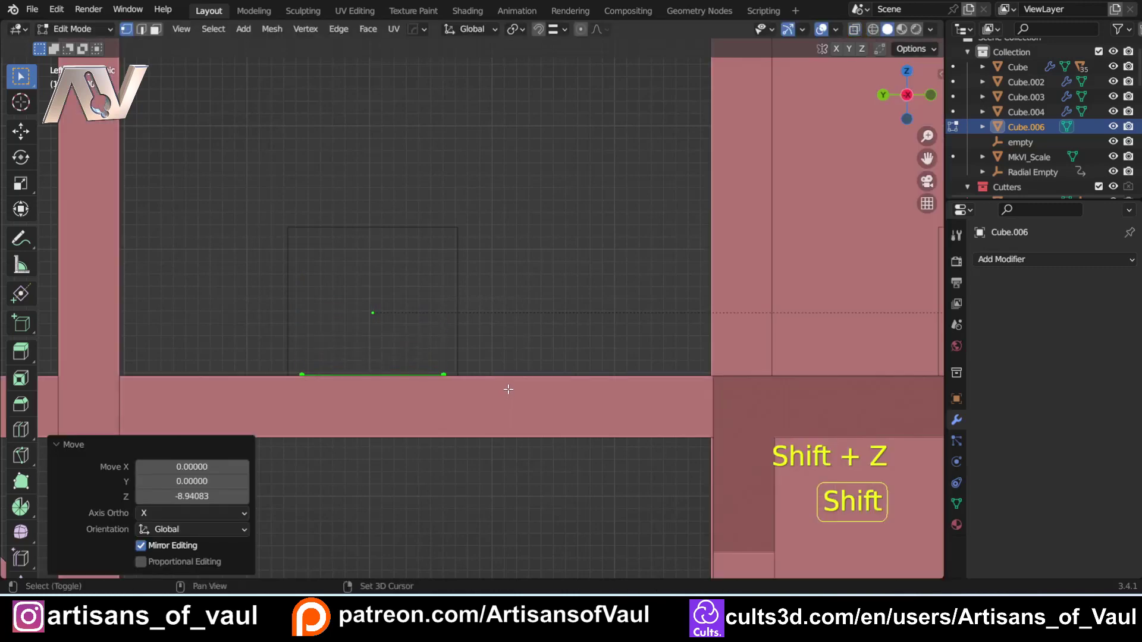
{"action": "mouse_move", "coordinate": [505, 388]}
{"action": "middle_mouse_down"}
{"action": "mouse_move", "coordinate": [499, 298]}
{"action": "mouse_move", "coordinate": [481, 350]}
{"action": "mouse_move", "coordinate": [306, 389]}
{"action": "middle_mouse_up"}
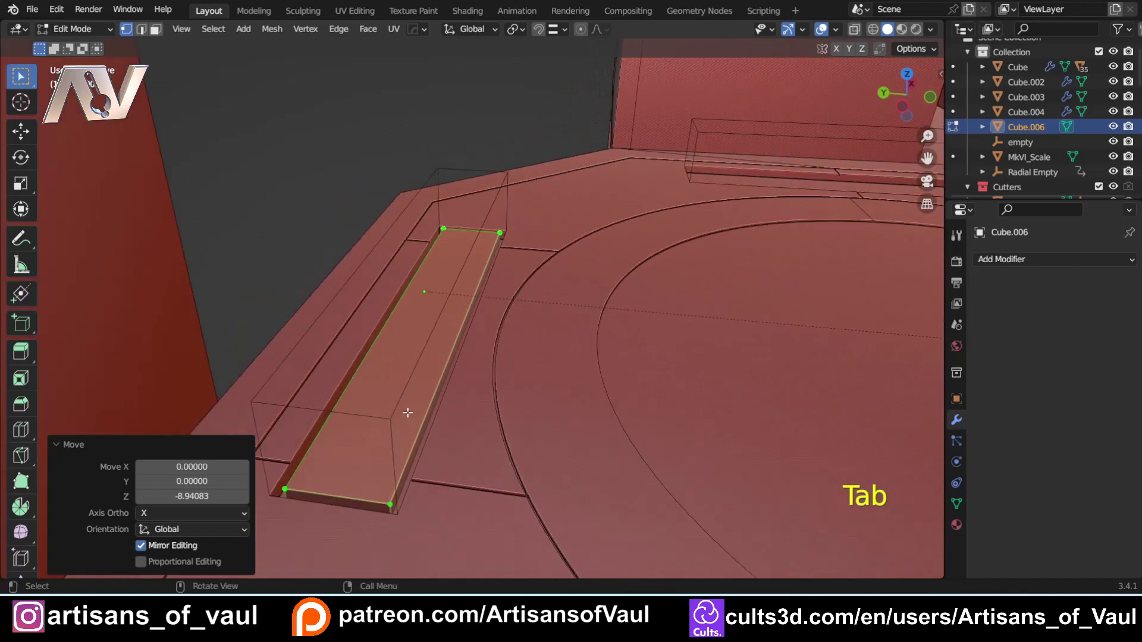
Place the 3D cursor at the middle of the insert's long top edge facing the central circle
{"action": "middle_click_drag", "start_coordinate": [531, 393], "coordinate": [735, 386]}
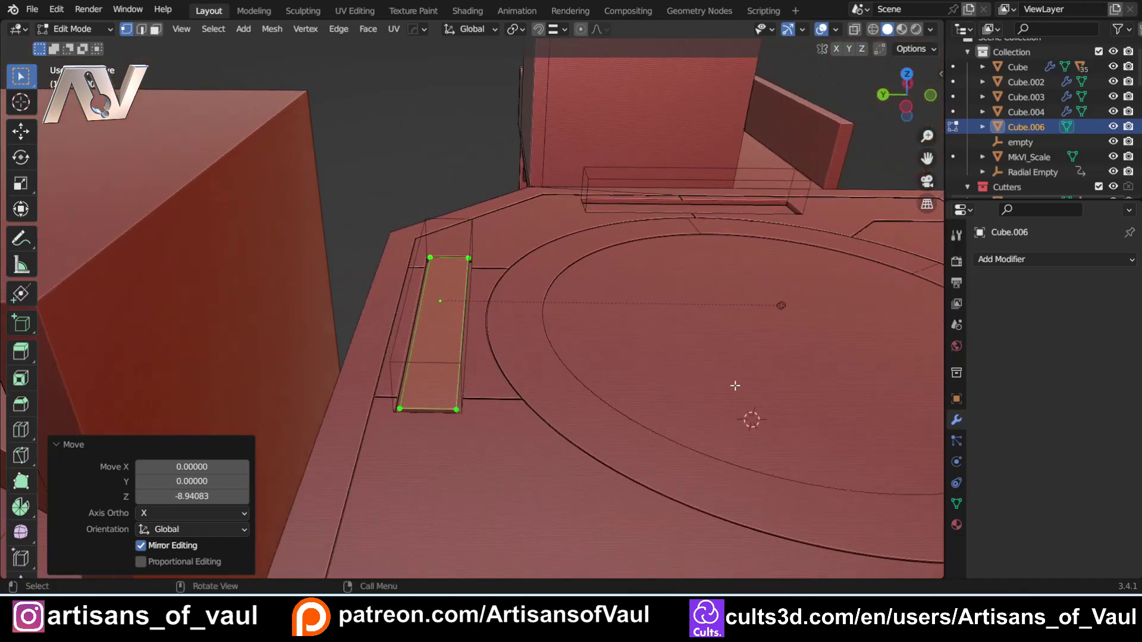
{"action": "scroll", "coordinate": [455, 343], "scroll_direction": "up", "scroll_amount": 3}
{"action": "key", "text": "Tab"}
{"action": "left_click", "coordinate": [457, 418]}
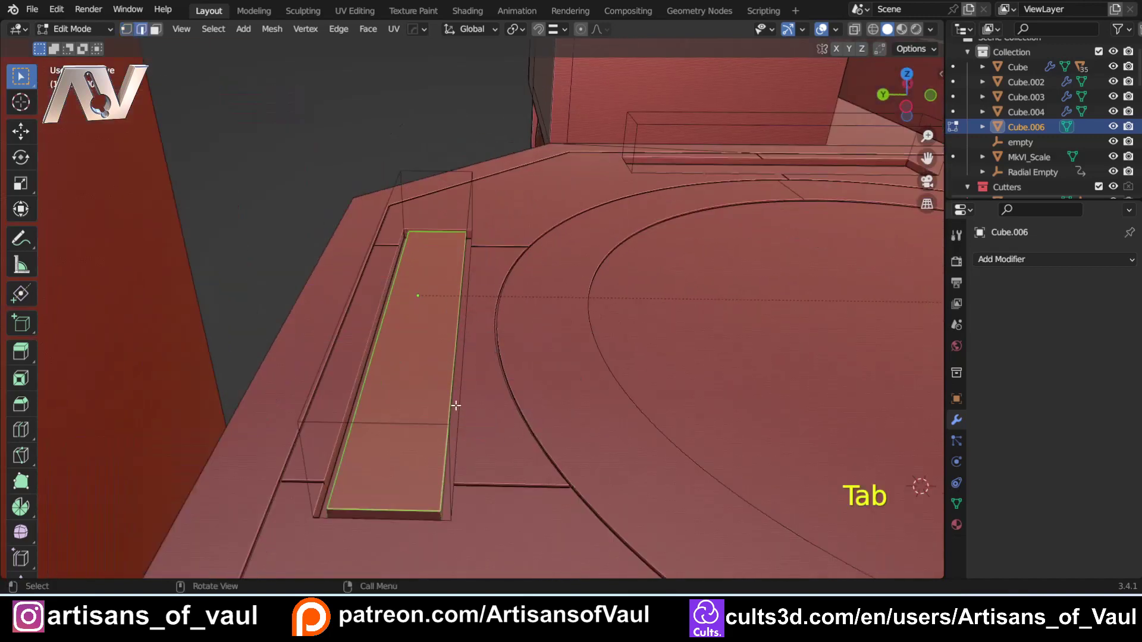
{"action": "scroll", "coordinate": [452, 385], "scroll_direction": "up", "scroll_amount": 2}
{"action": "left_click", "coordinate": [452, 384]}
{"action": "middle_click_drag", "start_coordinate": [452, 385], "coordinate": [418, 380]}
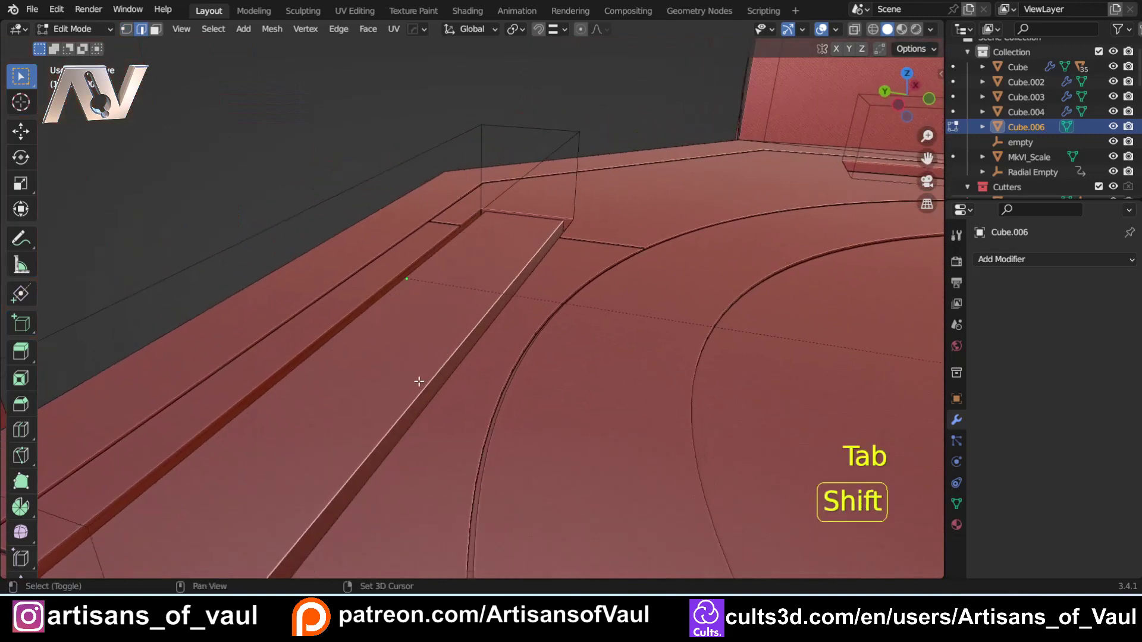
{"action": "key", "text": "shift+s"}
{"action": "left_click", "coordinate": [309, 386]}
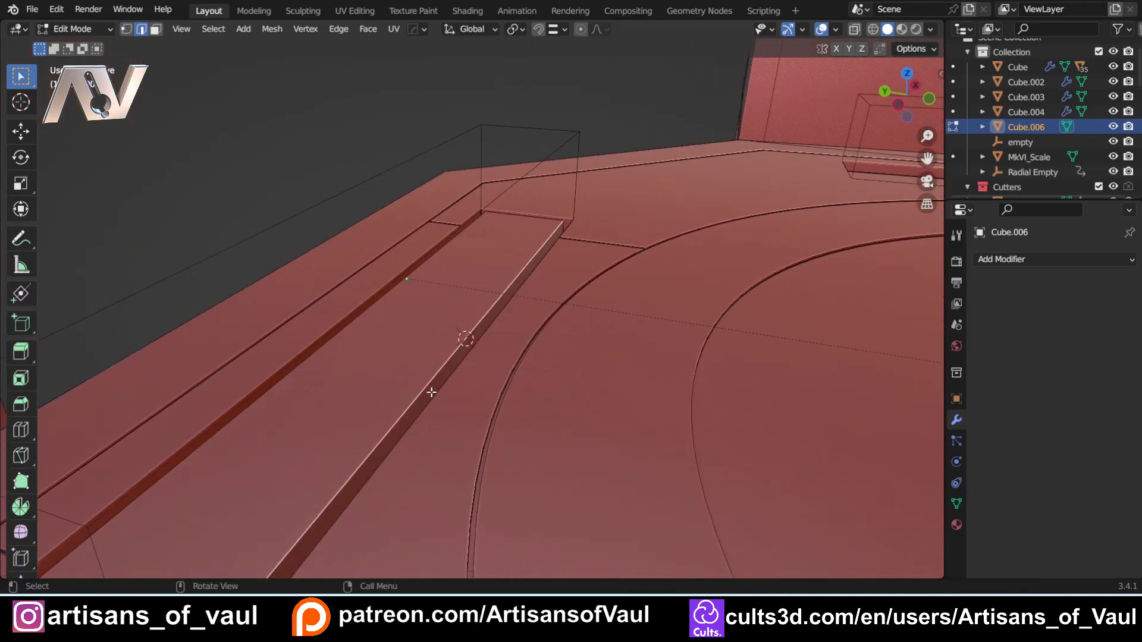
{"action": "key", "text": "ctrl+Tab"}
{"action": "left_click", "coordinate": [523, 389]}
{"action": "left_click", "coordinate": [421, 350]}
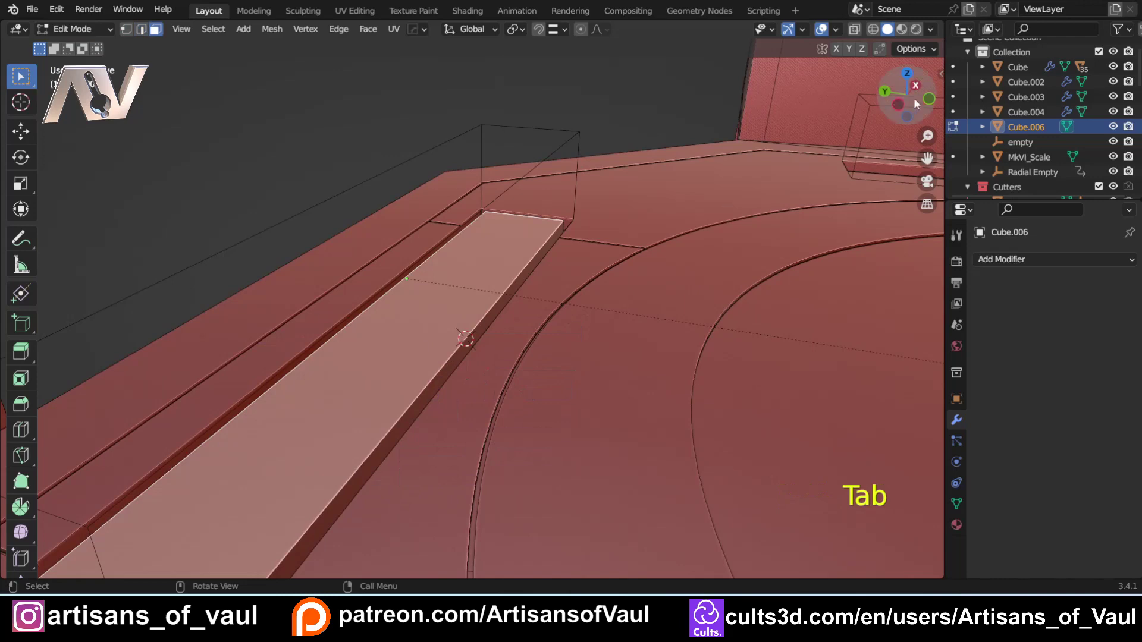
Leave mesh editing and cut a small notch through one short end of the insert from above with a BoxCutter Ngon cut
{"action": "key", "text": "Tab"}
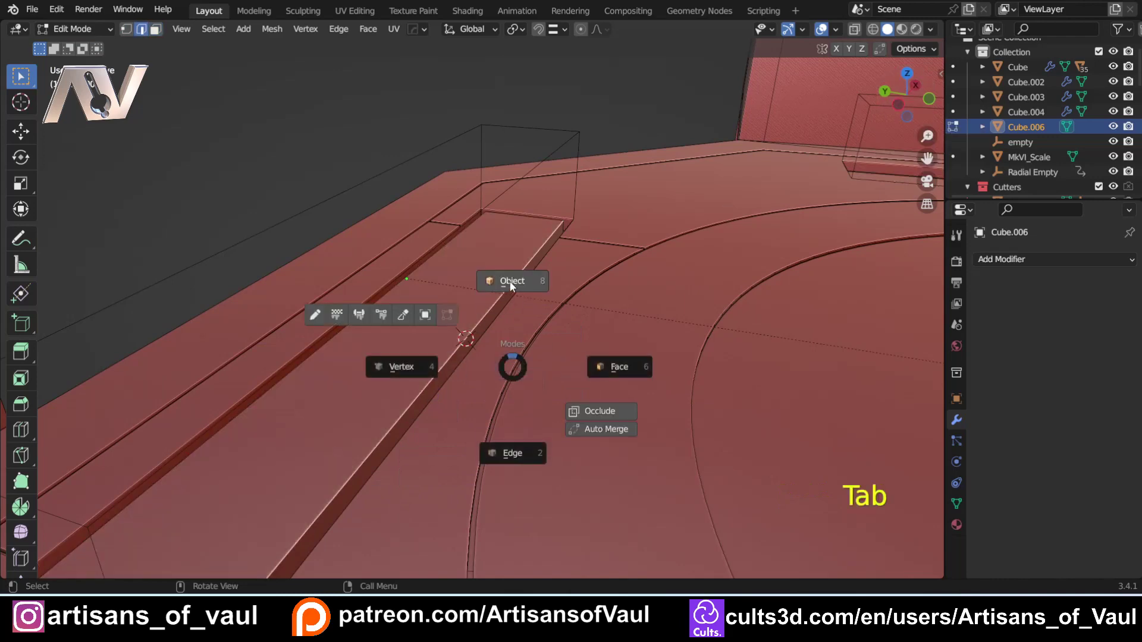
{"action": "left_click", "coordinate": [511, 282]}
{"action": "middle_click_drag", "start_coordinate": [510, 282], "coordinate": [708, 199]}
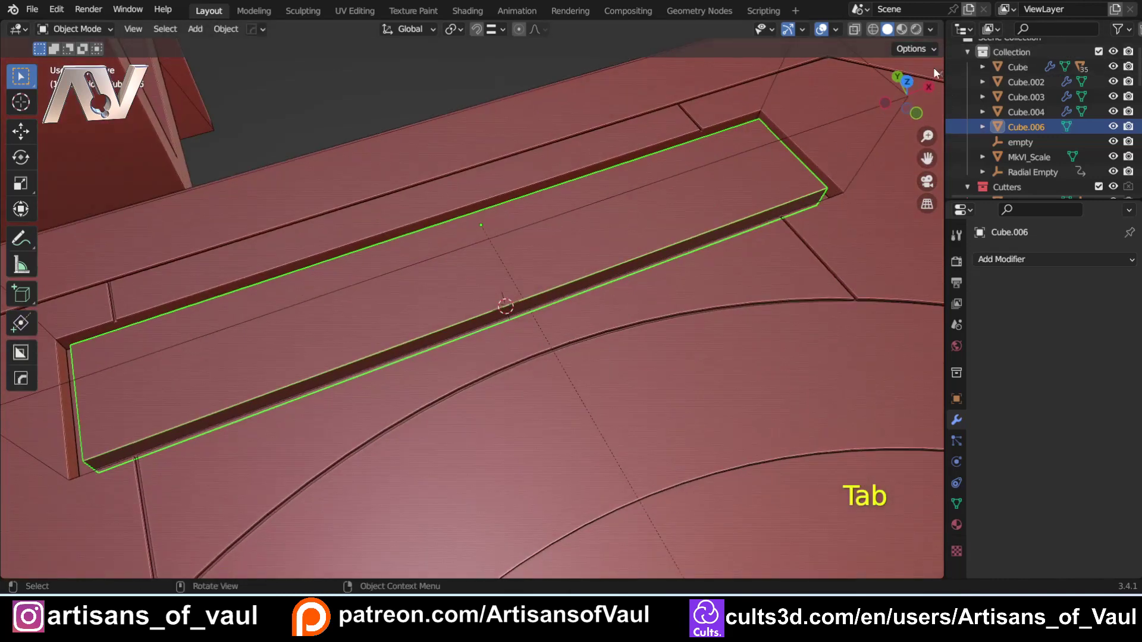
{"action": "left_click", "coordinate": [907, 82]}
{"action": "scroll", "coordinate": [455, 268], "scroll_direction": "down", "scroll_amount": 1}
{"action": "middle_click_drag", "start_coordinate": [455, 269], "coordinate": [421, 323], "text": "shift"}
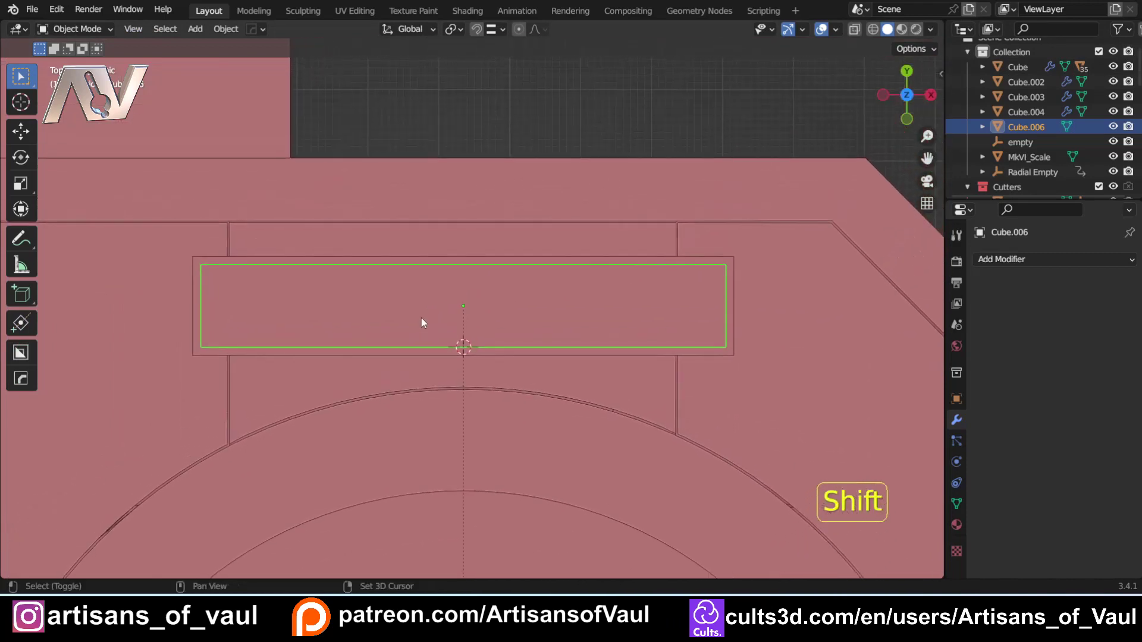
{"action": "key", "text": "alt+w"}
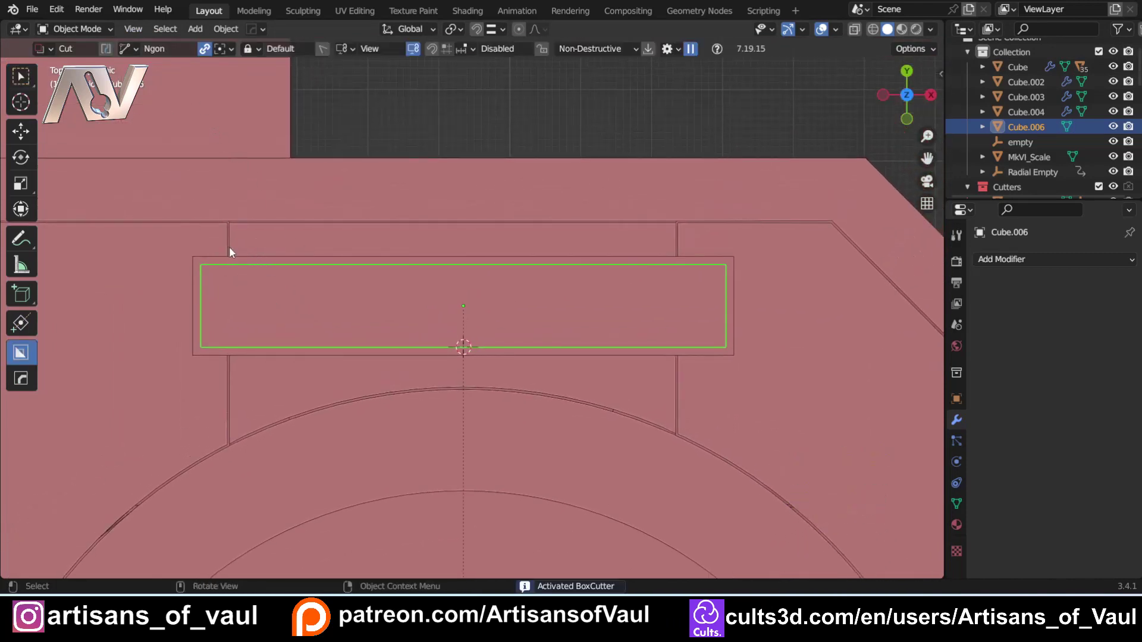
{"action": "middle_click_drag", "start_coordinate": [227, 245], "coordinate": [209, 272], "text": "shift"}
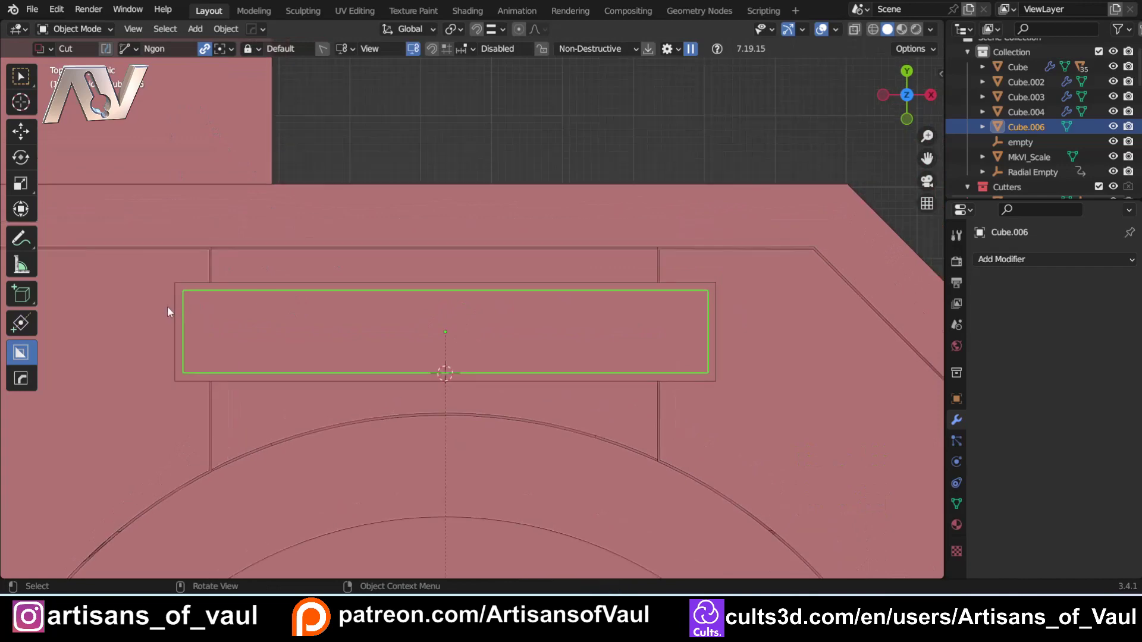
{"action": "left_click_drag", "start_coordinate": [169, 309], "coordinate": [191, 330]}
{"action": "left_click", "coordinate": [165, 417]}
{"action": "middle_click_drag", "start_coordinate": [169, 412], "coordinate": [217, 365]}
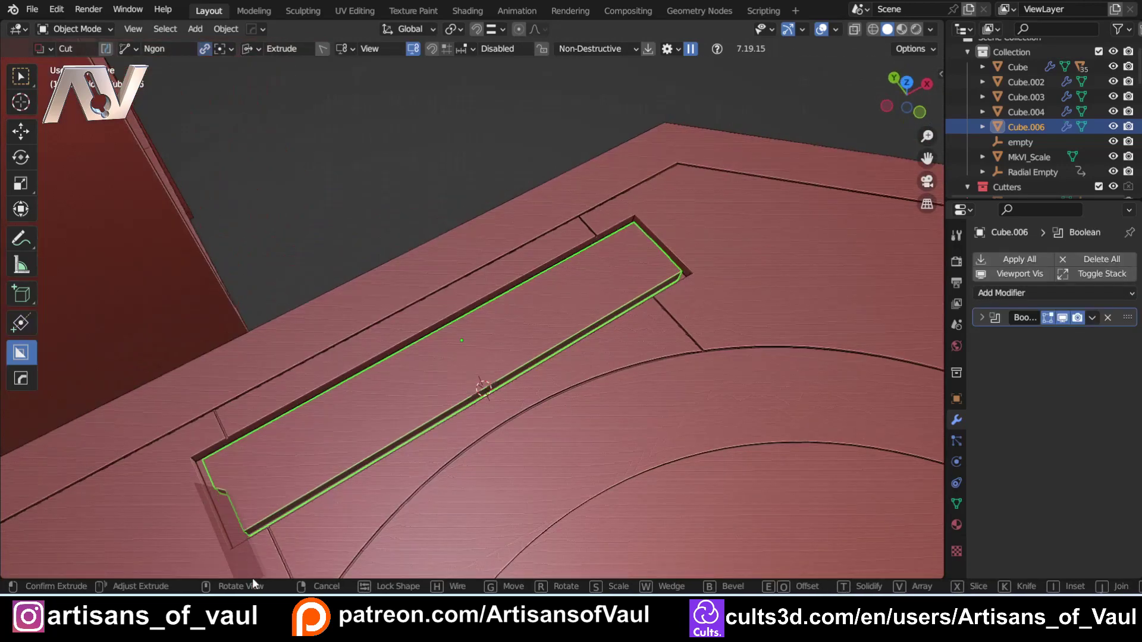
{"action": "left_click", "coordinate": [253, 575]}
Finish the end notch cut, bring up its cutter with Ever Scroll, and move the cutter about 1.64 along Y
{"action": "middle_click_drag", "start_coordinate": [268, 482], "coordinate": [345, 334], "text": "shift"}
{"action": "key", "text": "q"}
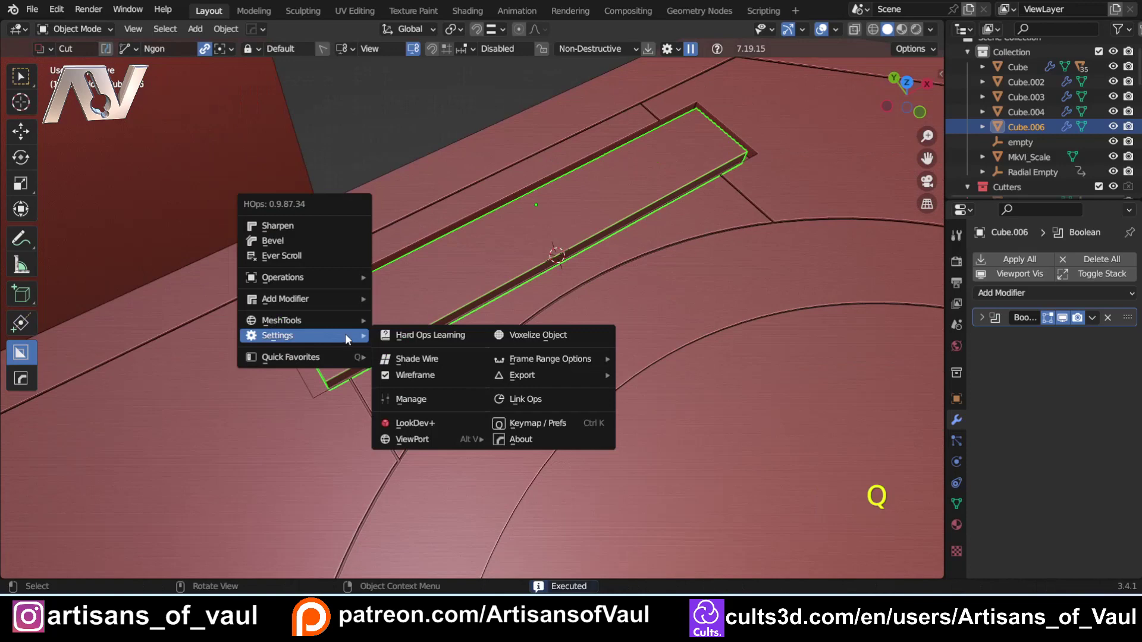
{"action": "left_click", "coordinate": [342, 256]}
{"action": "left_click", "coordinate": [285, 360]}
{"action": "key", "text": "g"}
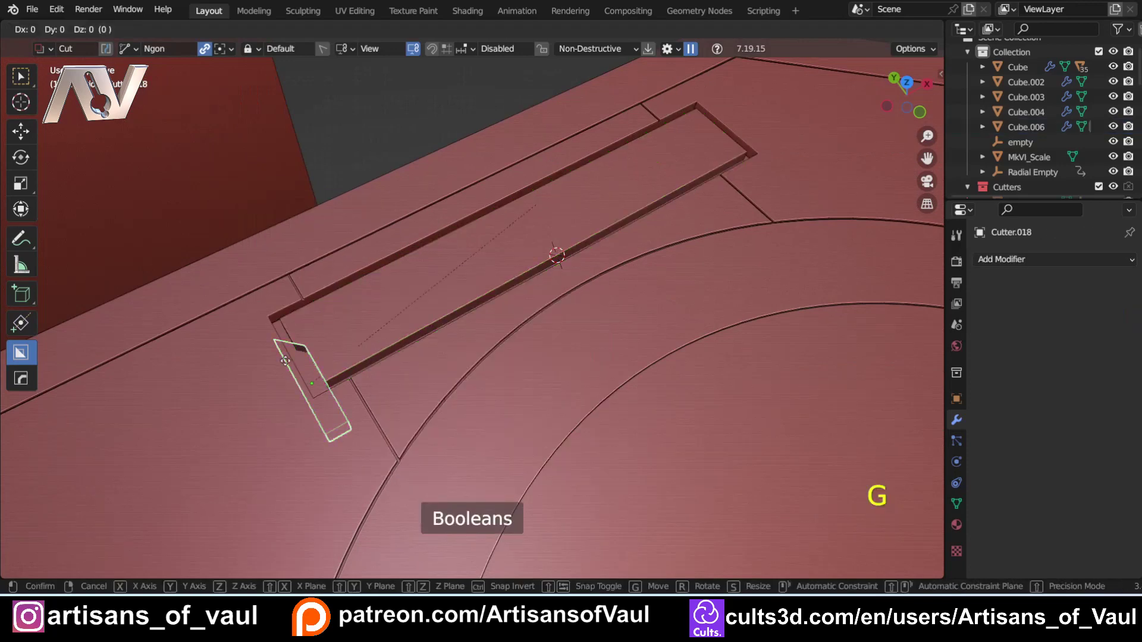
{"action": "key", "text": "y"}
{"action": "left_click", "coordinate": [284, 351]}
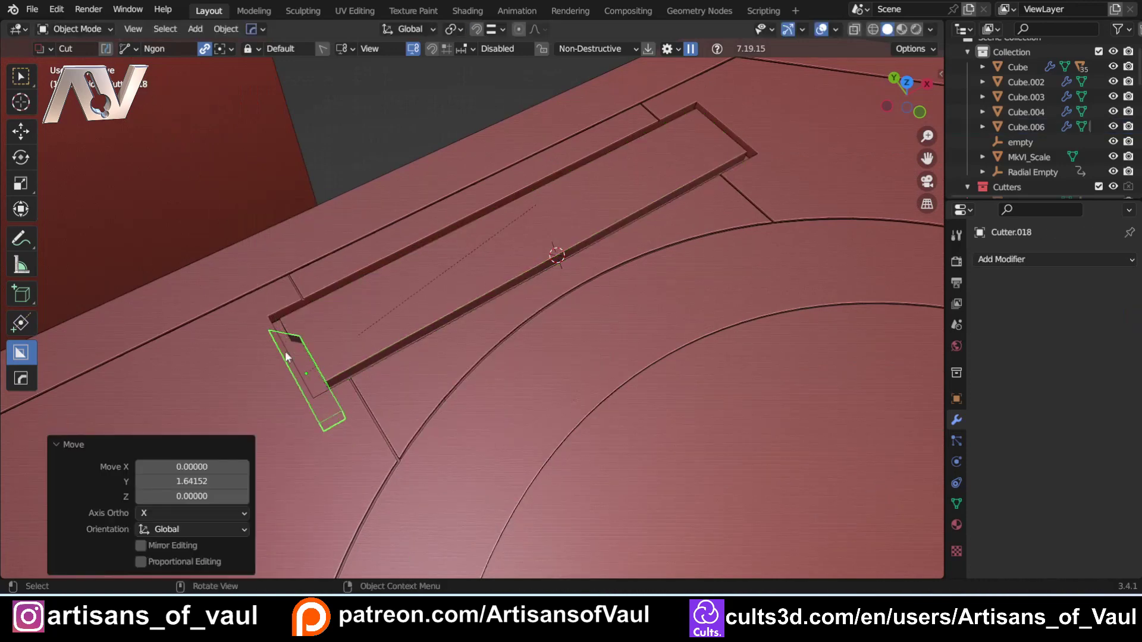
From top view, cut a wide, shallow angled notch into the middle of the insert's long outer edge with a BoxCutter Ngon
{"action": "middle_click_drag", "start_coordinate": [473, 261], "coordinate": [657, 269]}
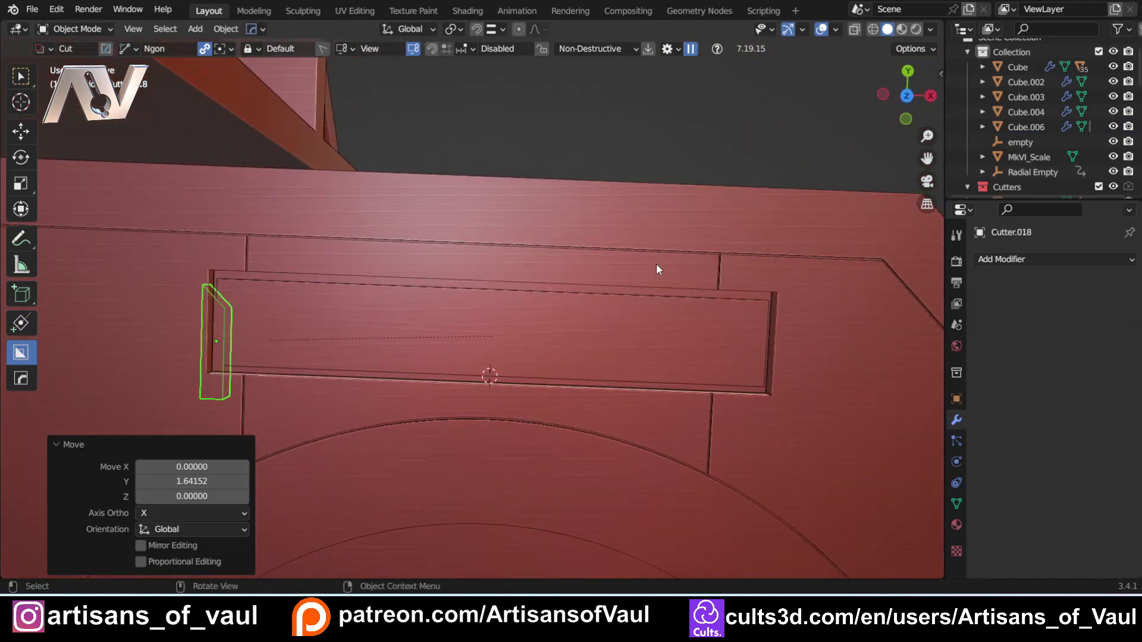
{"action": "left_click", "coordinate": [905, 97]}
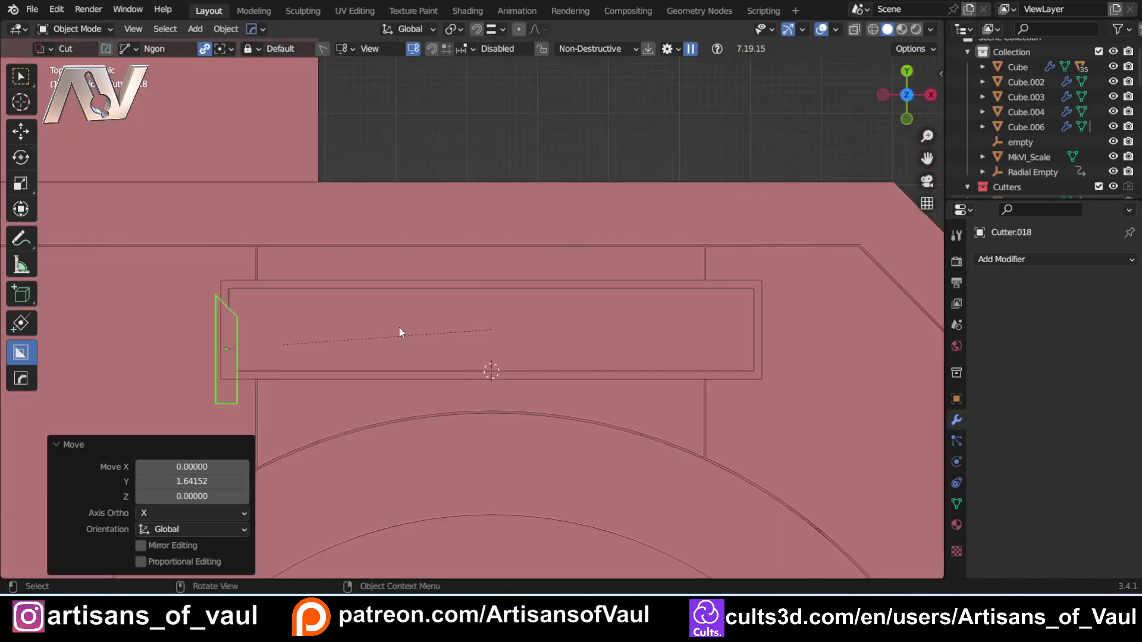
{"action": "middle_click_drag", "start_coordinate": [399, 327], "coordinate": [344, 333], "text": "shift"}
{"action": "left_click", "coordinate": [333, 331]}
{"action": "left_click", "coordinate": [328, 280]}
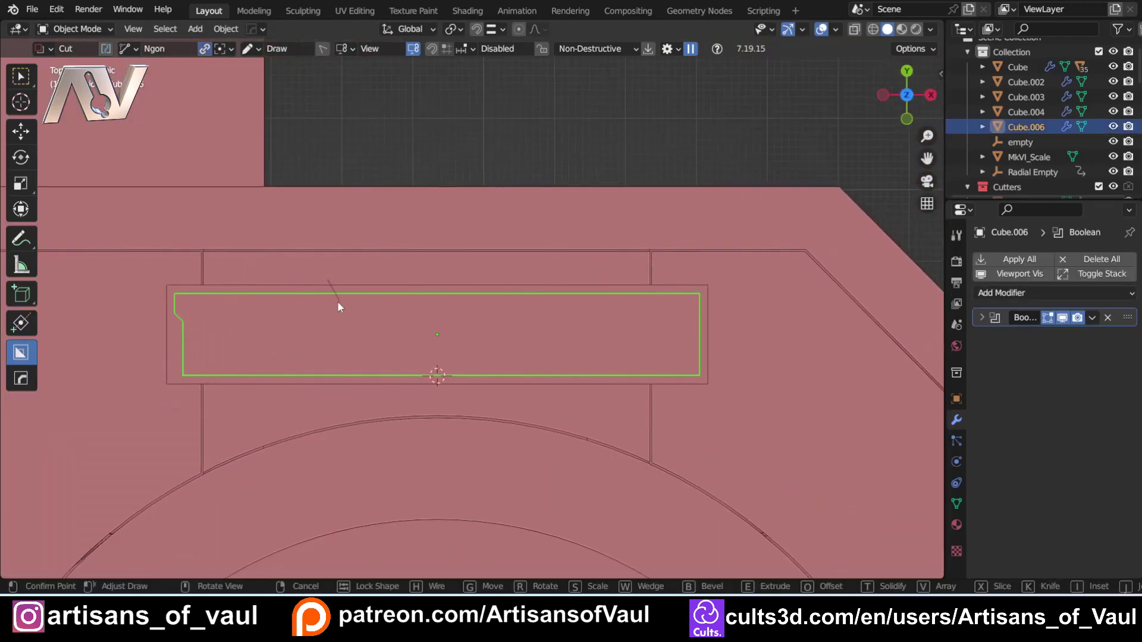
{"action": "double_click", "coordinate": [600, 278]}
{"action": "middle_click_drag", "start_coordinate": [600, 278], "coordinate": [501, 336]}
{"action": "left_click", "coordinate": [420, 335]}
{"action": "middle_click_drag", "start_coordinate": [420, 335], "coordinate": [527, 304]}
Mirror the insert across its X axis with bisect so the end with the small notch is repeated on the opposite end
{"action": "middle_click_drag", "start_coordinate": [249, 324], "coordinate": [353, 323], "text": "shift"}
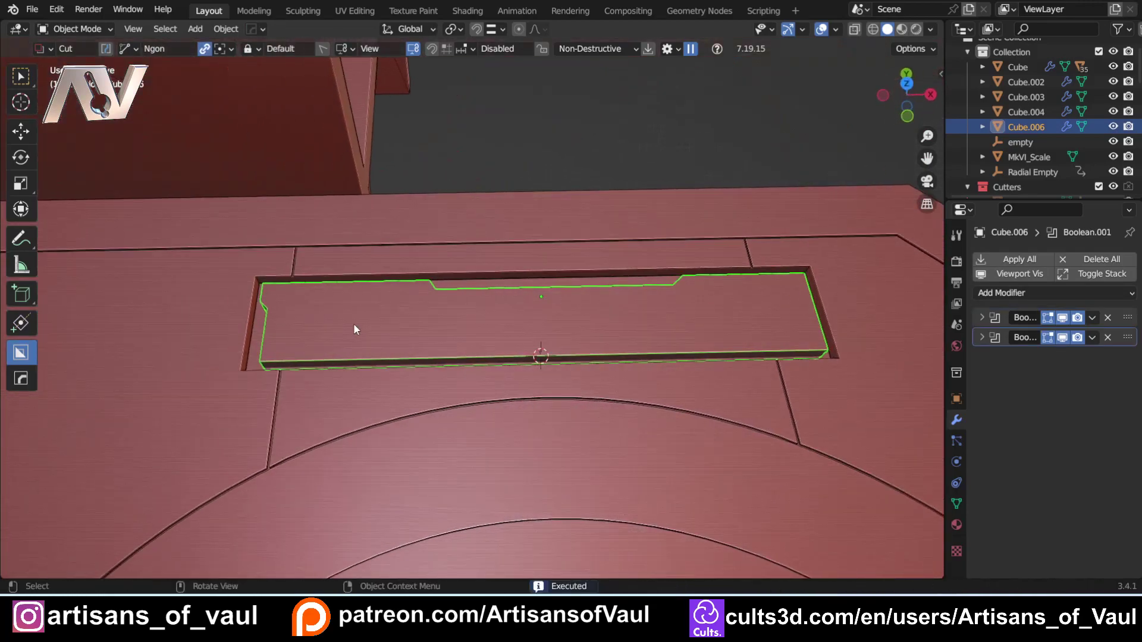
{"action": "key", "text": "alt+x"}
{"action": "left_click", "coordinate": [434, 300]}
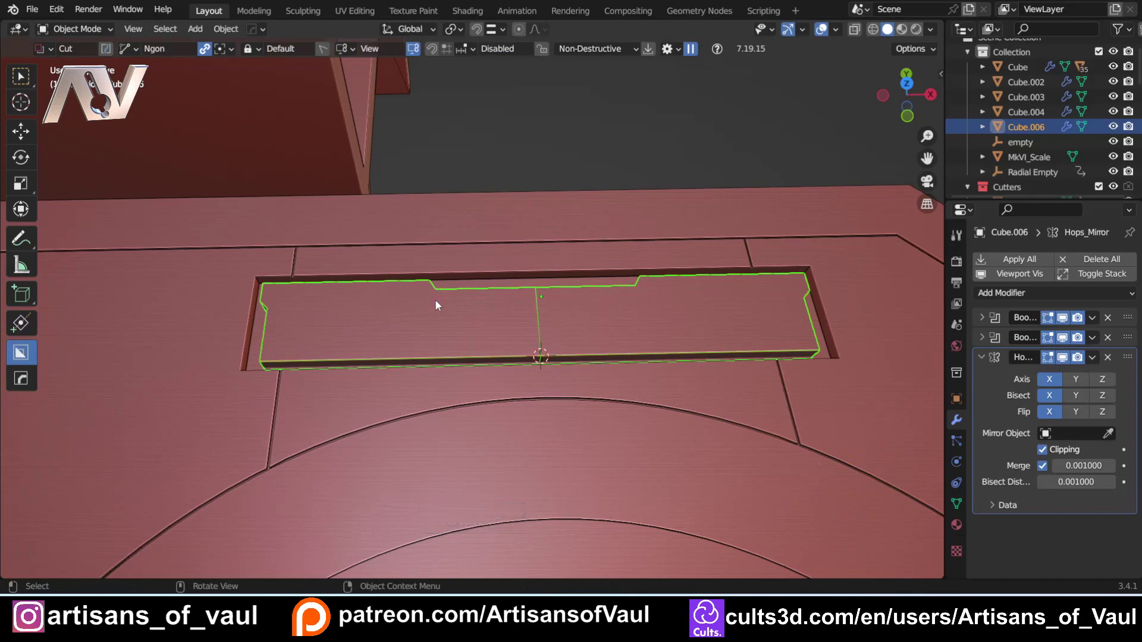
Bake the insert's boolean and mirror modifiers with Smart Apply and tidy its geometry with Clean Mesh
{"action": "middle_click_drag", "start_coordinate": [146, 335], "coordinate": [439, 322], "text": "shift"}
{"action": "scroll", "coordinate": [438, 265], "scroll_direction": "up", "scroll_amount": 2}
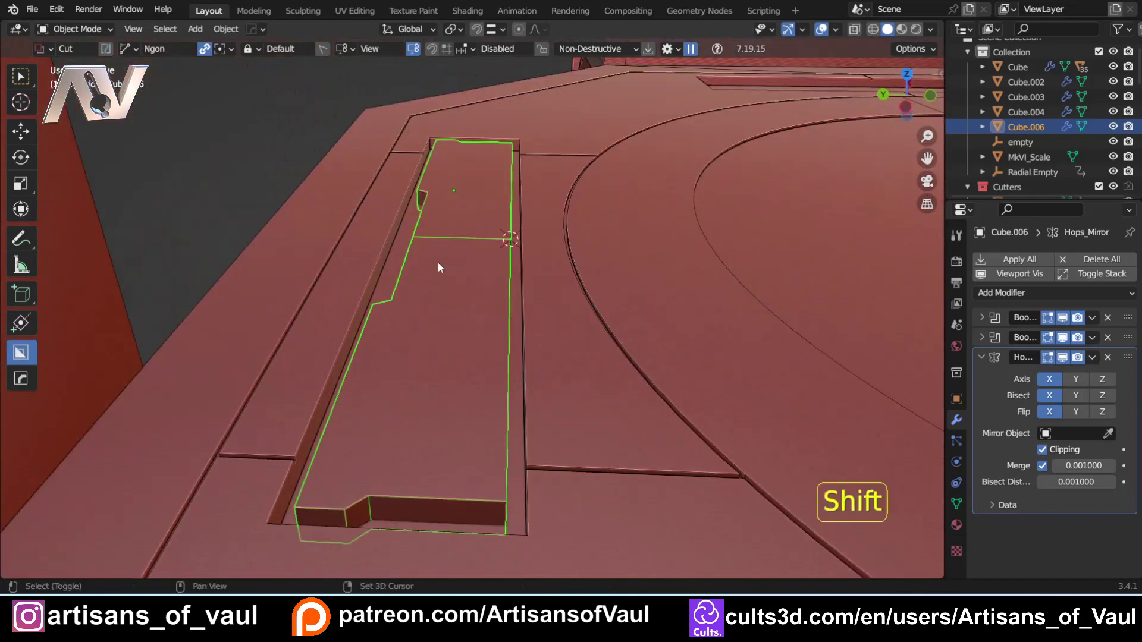
{"action": "middle_click_drag", "start_coordinate": [438, 268], "coordinate": [543, 301]}
{"action": "key", "text": "q"}
{"action": "mouse_move", "coordinate": [544, 302]}
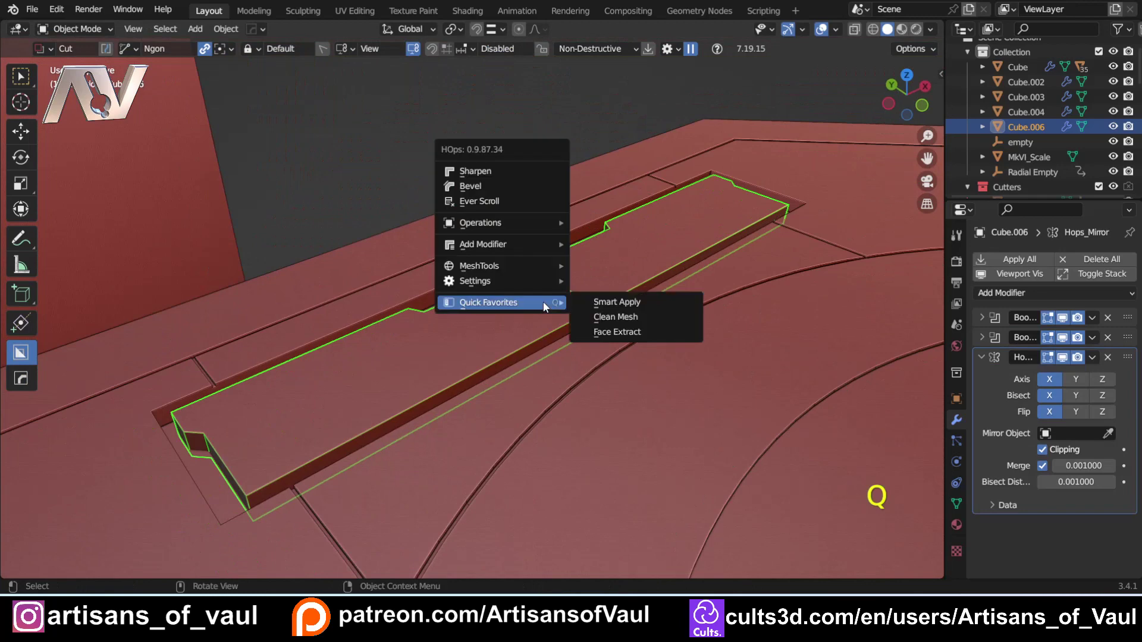
{"action": "left_click", "coordinate": [614, 303]}
{"action": "key", "text": "q"}
{"action": "mouse_move", "coordinate": [588, 303]}
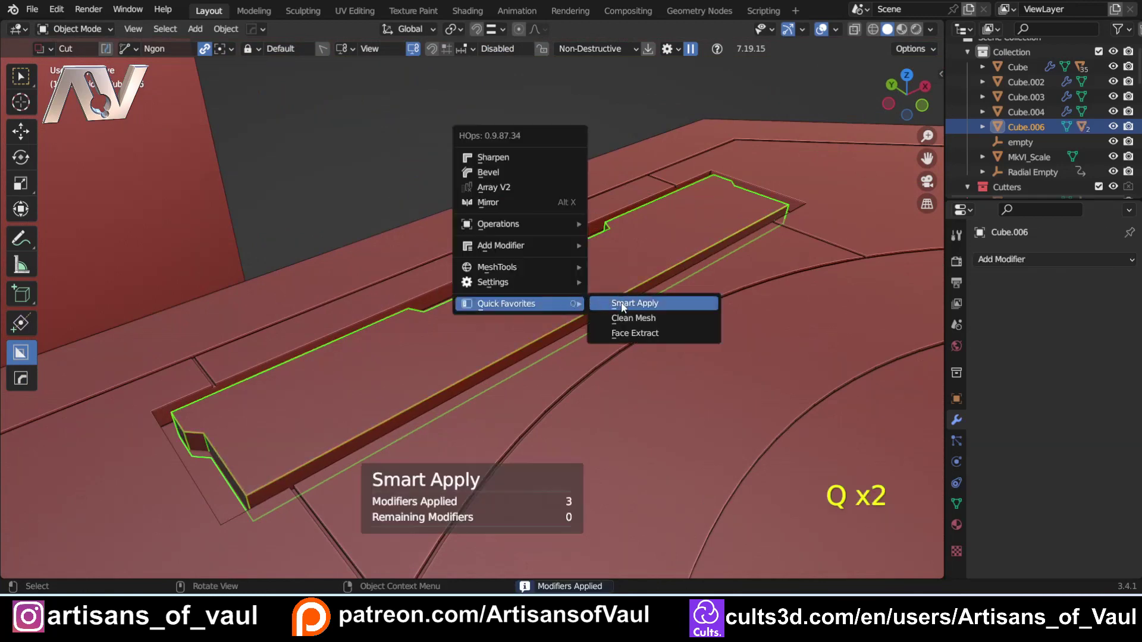
{"action": "left_click", "coordinate": [624, 319]}
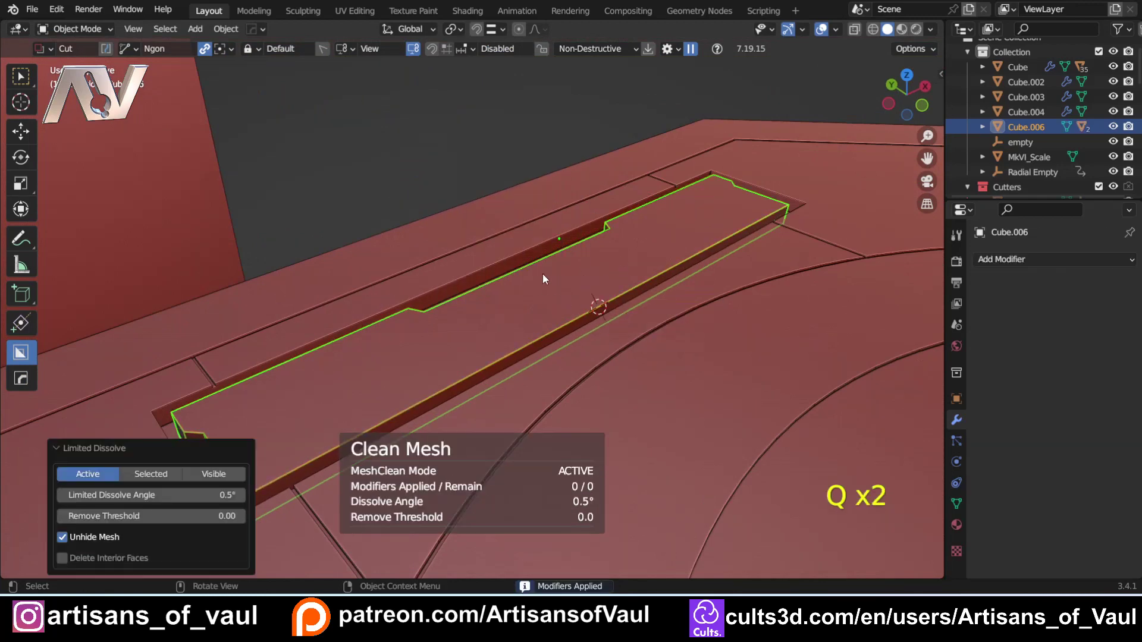
Spin the insert's top face upward 39° about the X axis around the 3D cursor, using 36 steps
{"action": "middle_click_drag", "start_coordinate": [463, 347], "coordinate": [498, 244]}
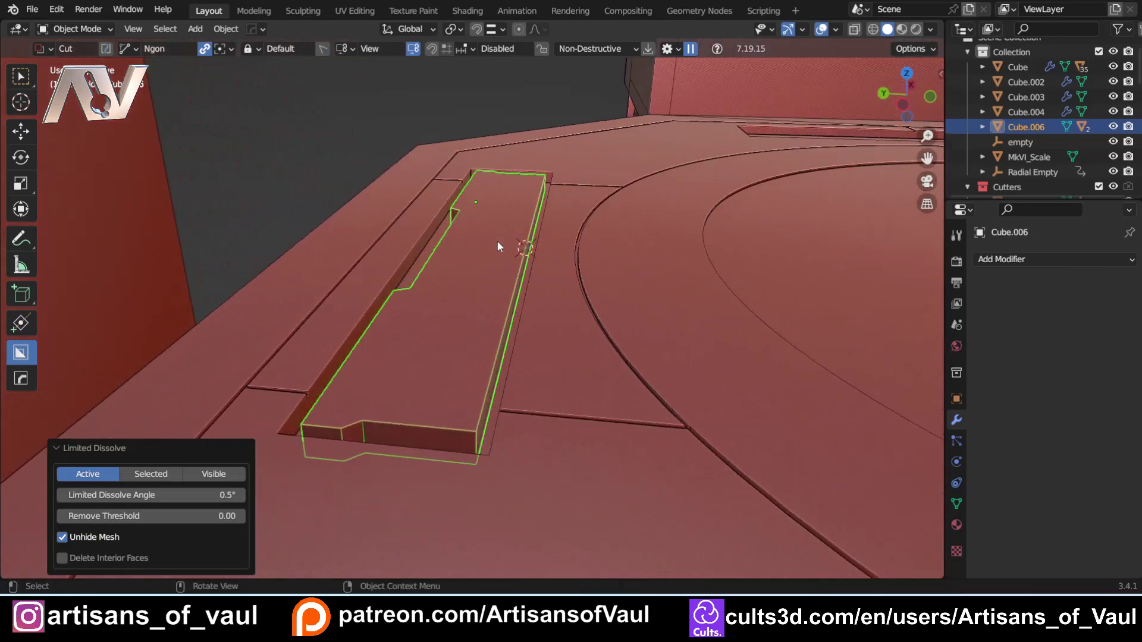
{"action": "key", "text": "Tab"}
{"action": "left_click", "coordinate": [481, 245]}
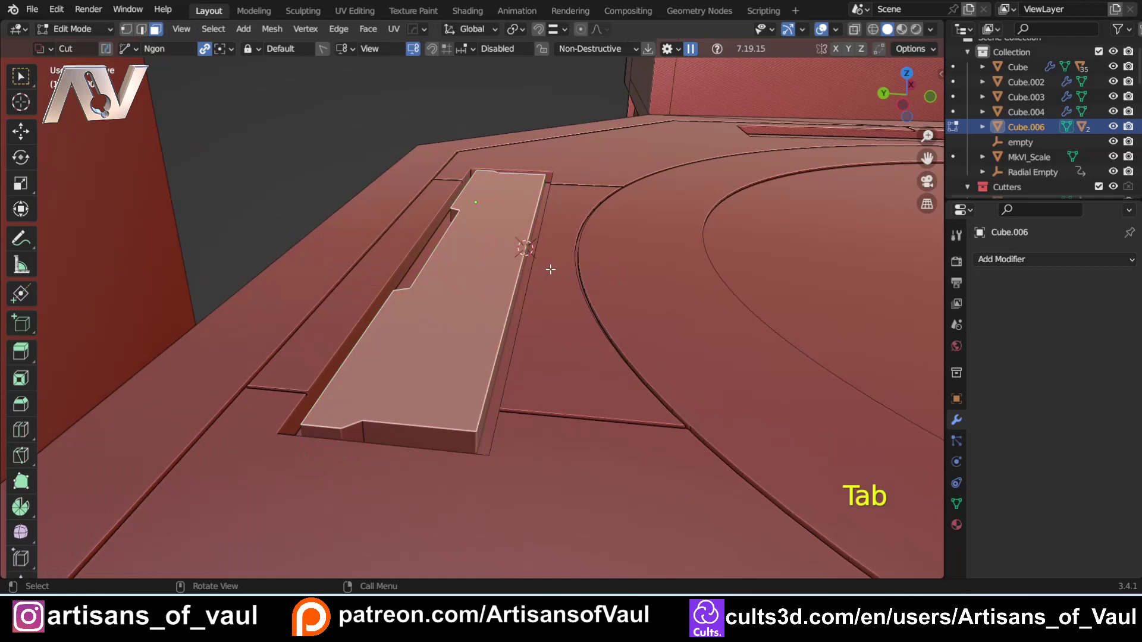
{"action": "scroll", "coordinate": [536, 261], "scroll_direction": "up", "scroll_amount": 2}
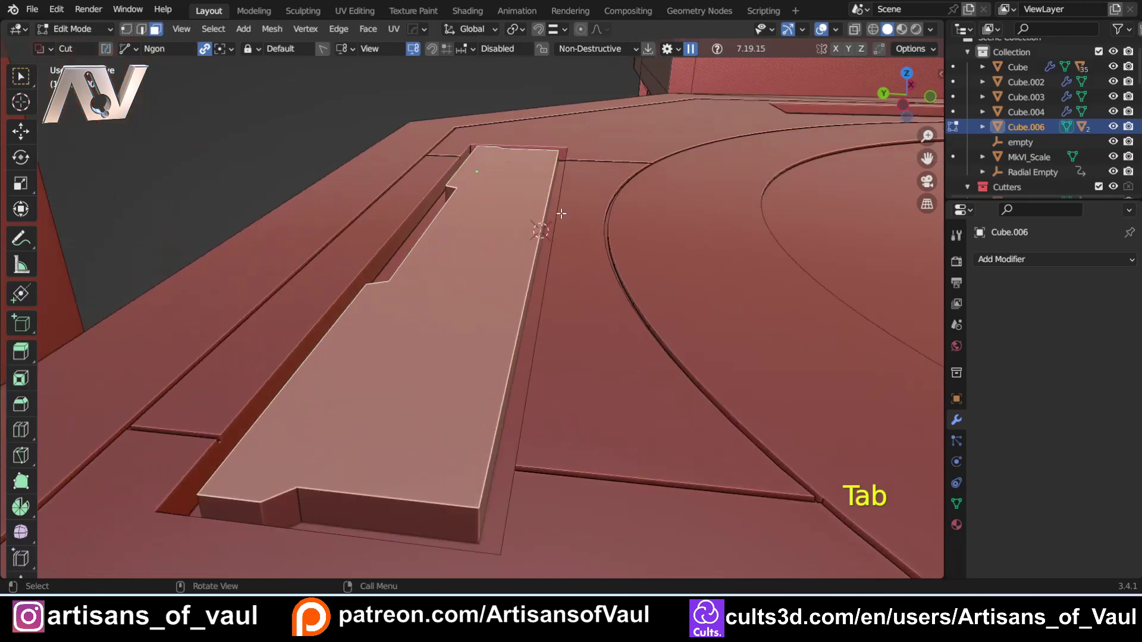
{"action": "left_click", "coordinate": [903, 107]}
{"action": "scroll", "coordinate": [474, 357], "scroll_direction": "up", "scroll_amount": 4}
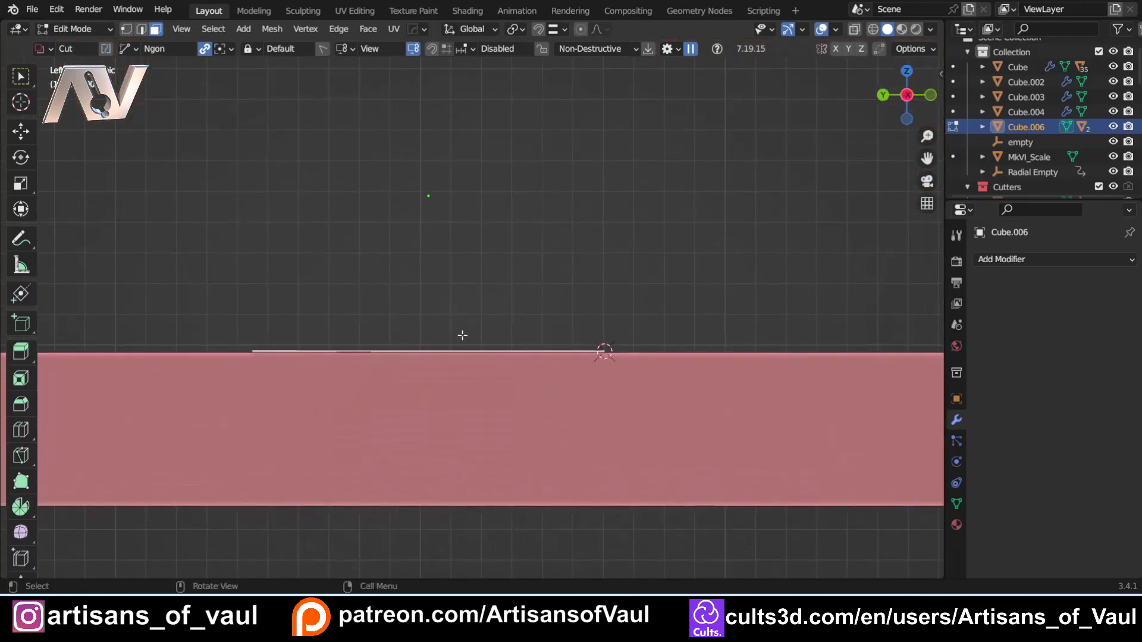
{"action": "left_click", "coordinate": [22, 507]}
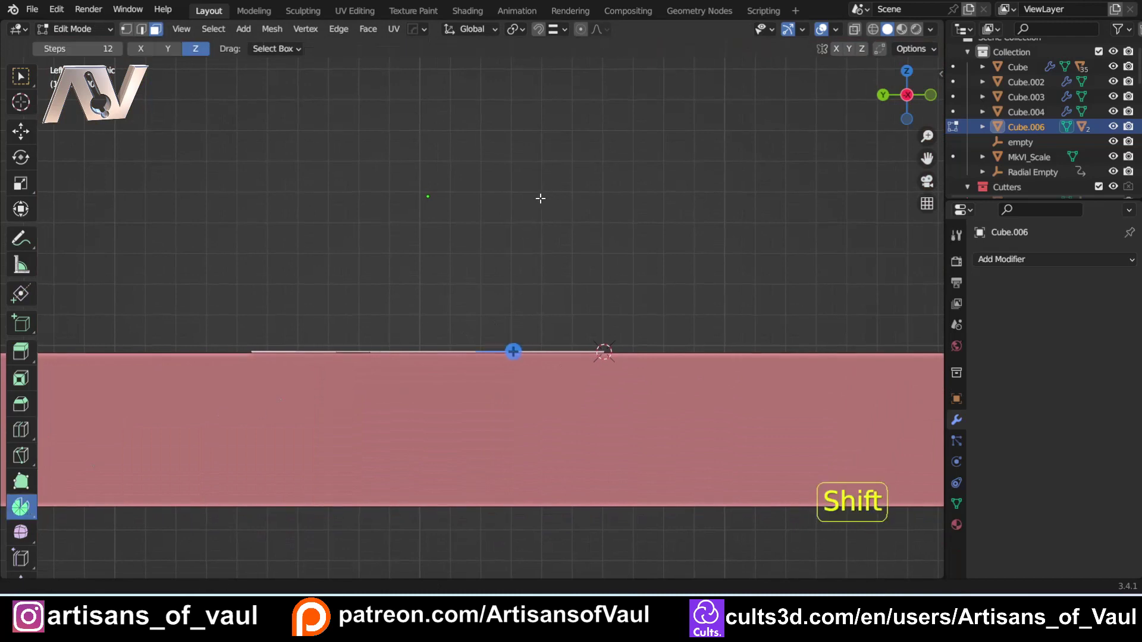
{"action": "middle_click_drag", "start_coordinate": [541, 199], "coordinate": [421, 243], "text": "shift"}
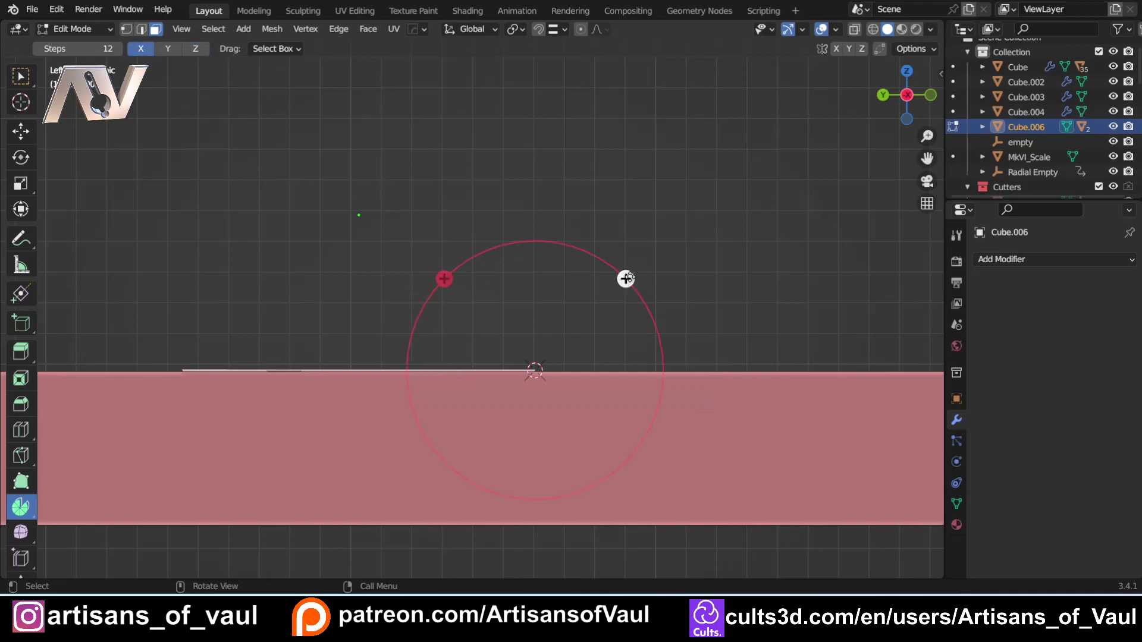
{"action": "left_click_drag", "start_coordinate": [626, 278], "coordinate": [651, 359]}
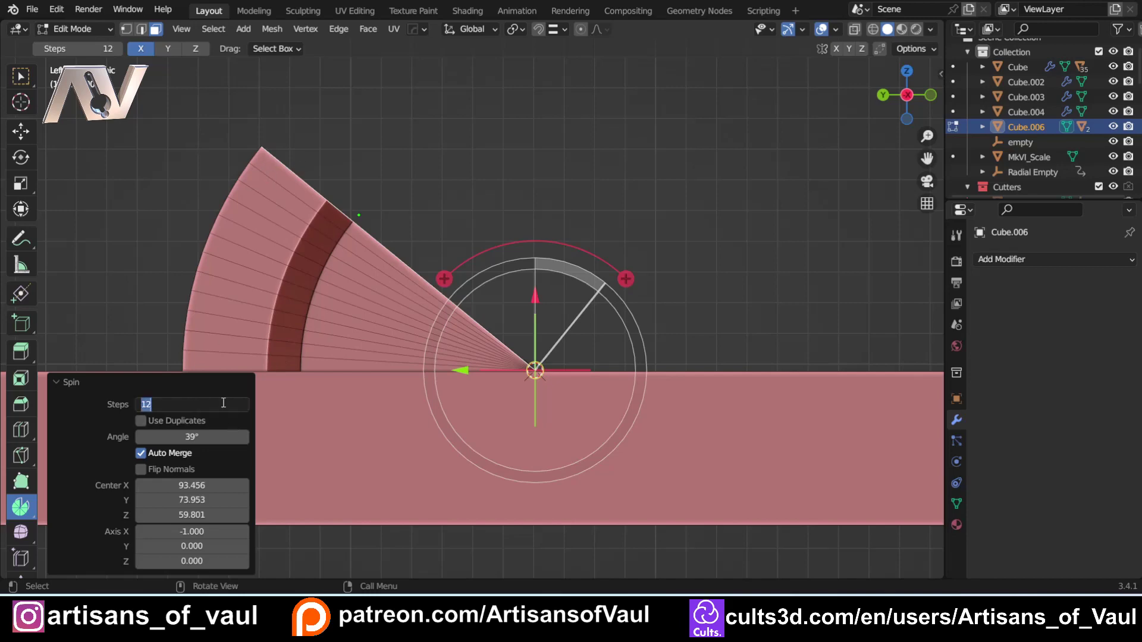
{"action": "type", "text": "36"}
{"action": "key", "text": "Return"}
Leave mesh editing and examine the raised insert's curved end faces and the corner where they converge at the hinge edge
{"action": "middle_click_drag", "start_coordinate": [493, 148], "coordinate": [448, 374]}
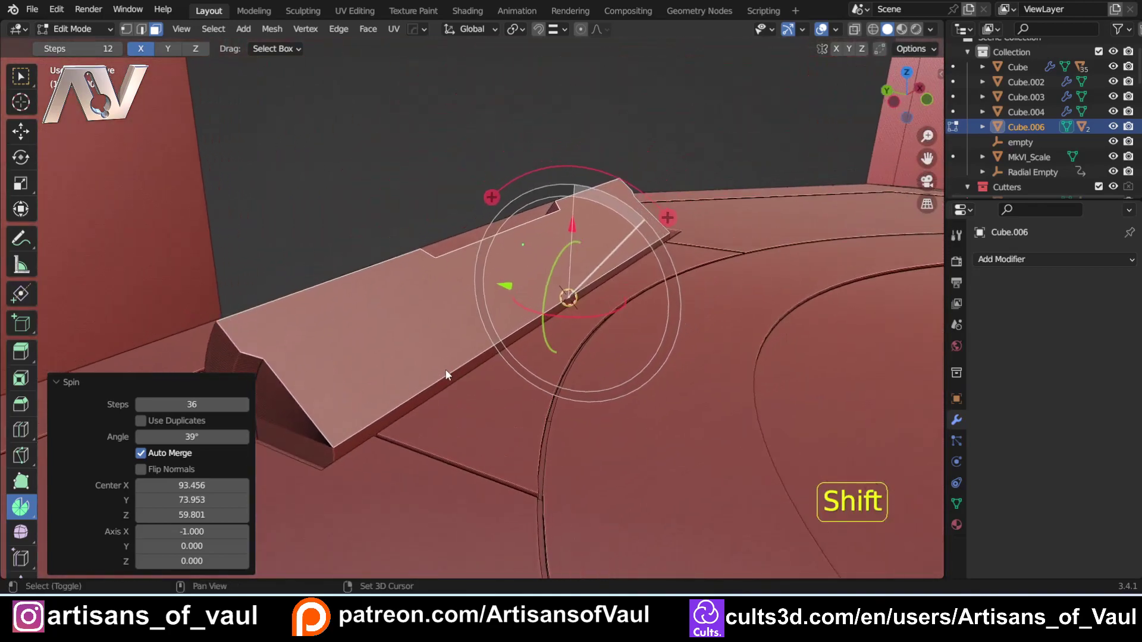
{"action": "scroll", "coordinate": [396, 391], "scroll_direction": "up", "scroll_amount": 2}
{"action": "middle_click_drag", "start_coordinate": [386, 392], "coordinate": [460, 333], "text": "shift"}
{"action": "key", "text": "Tab"}
{"action": "left_click", "coordinate": [467, 205]}
{"action": "middle_click_drag", "start_coordinate": [402, 363], "coordinate": [503, 381], "text": "shift"}
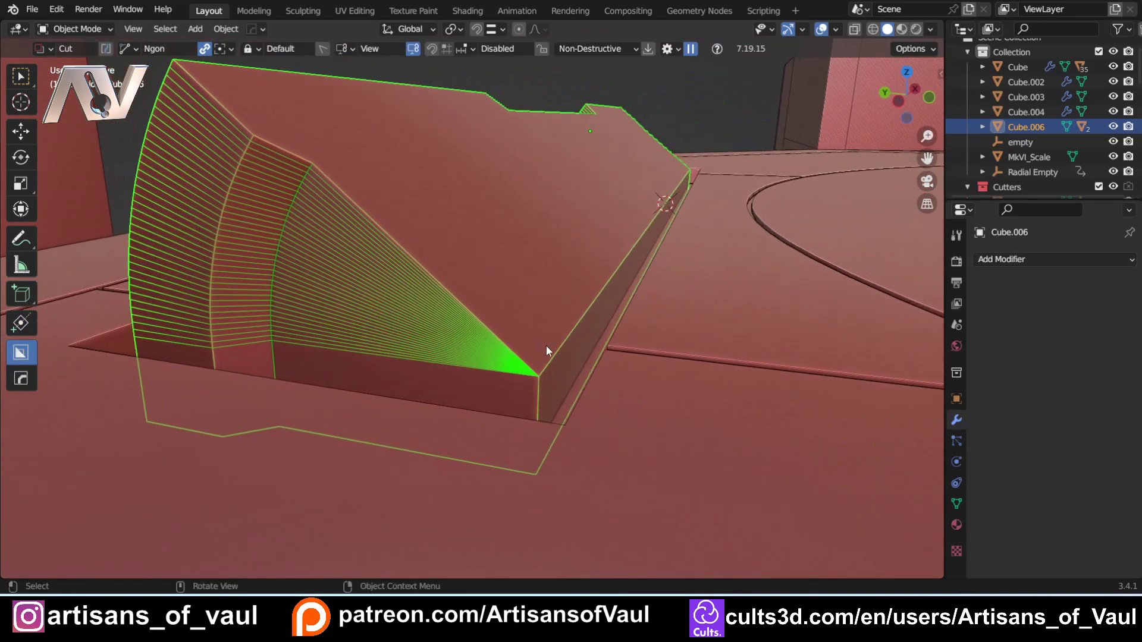
{"action": "middle_click_drag", "start_coordinate": [546, 347], "coordinate": [401, 341]}
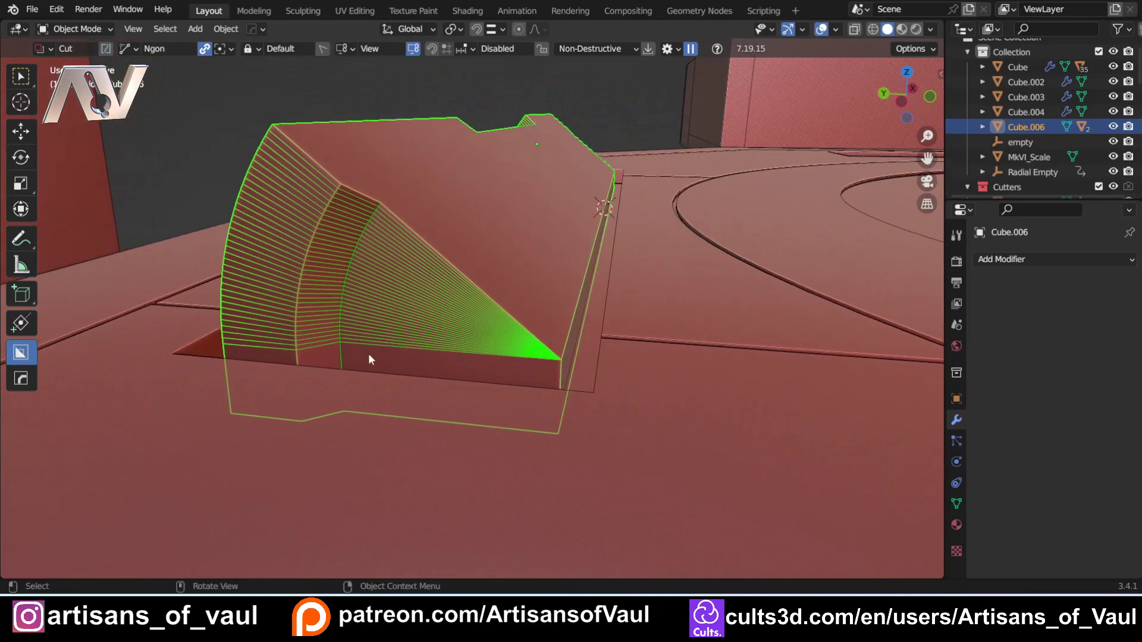
{"action": "scroll", "coordinate": [423, 359], "scroll_direction": "up", "scroll_amount": 3}
{"action": "middle_click_drag", "start_coordinate": [226, 317], "coordinate": [371, 330], "text": "shift"}
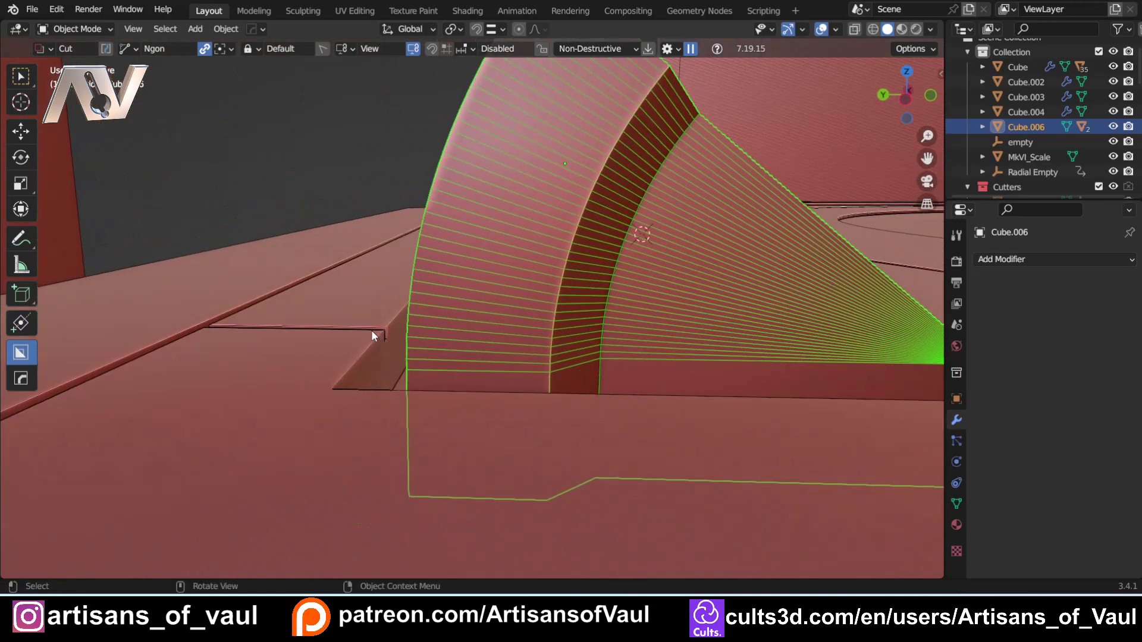
{"action": "middle_click_drag", "start_coordinate": [431, 355], "coordinate": [379, 437], "text": "shift"}
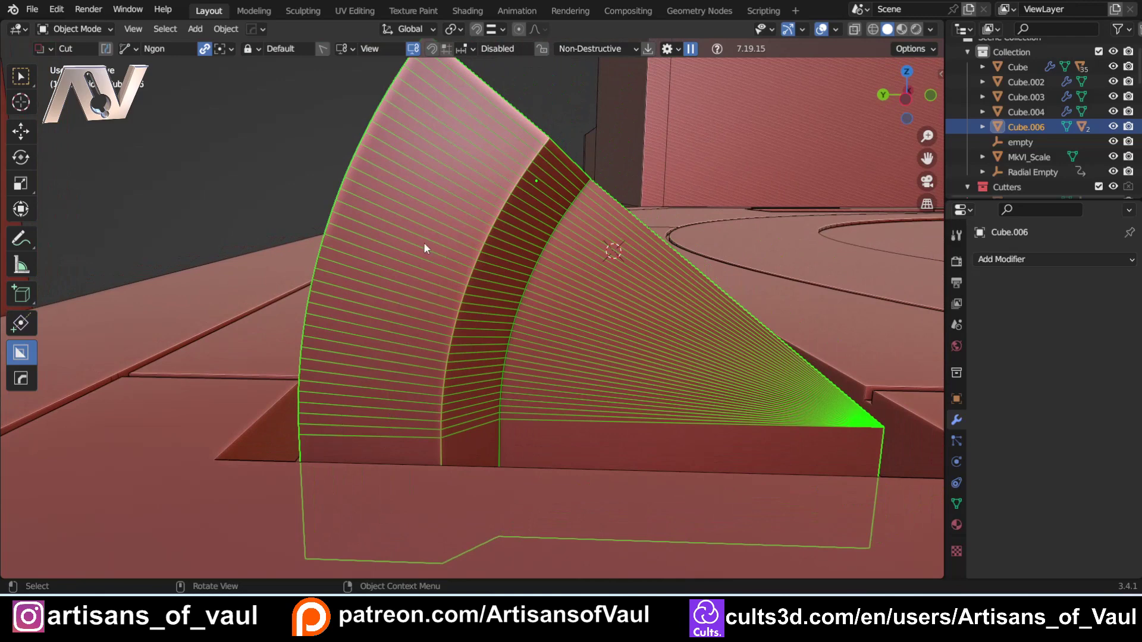
{"action": "middle_click_drag", "start_coordinate": [749, 448], "coordinate": [450, 380], "text": "shift"}
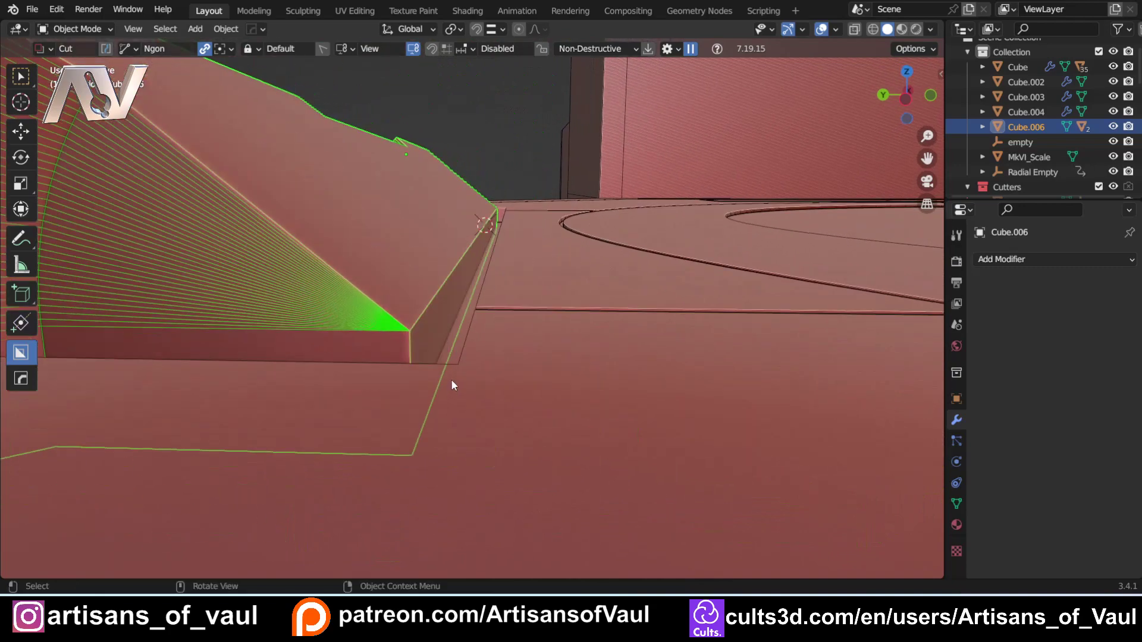
{"action": "scroll", "coordinate": [389, 321], "scroll_direction": "up", "scroll_amount": 2}
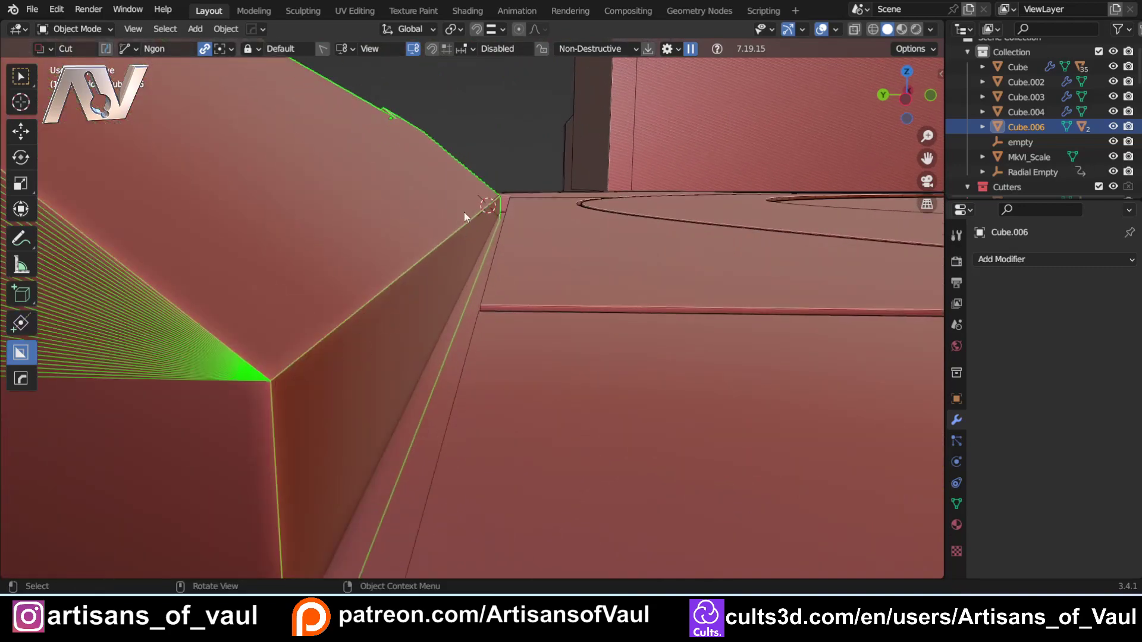
Pull the overlapping vertices at the insert's hinge corner apart to check for duplicates, and undo the moves
{"action": "key", "text": "Tab"}
{"action": "left_click", "coordinate": [213, 401]}
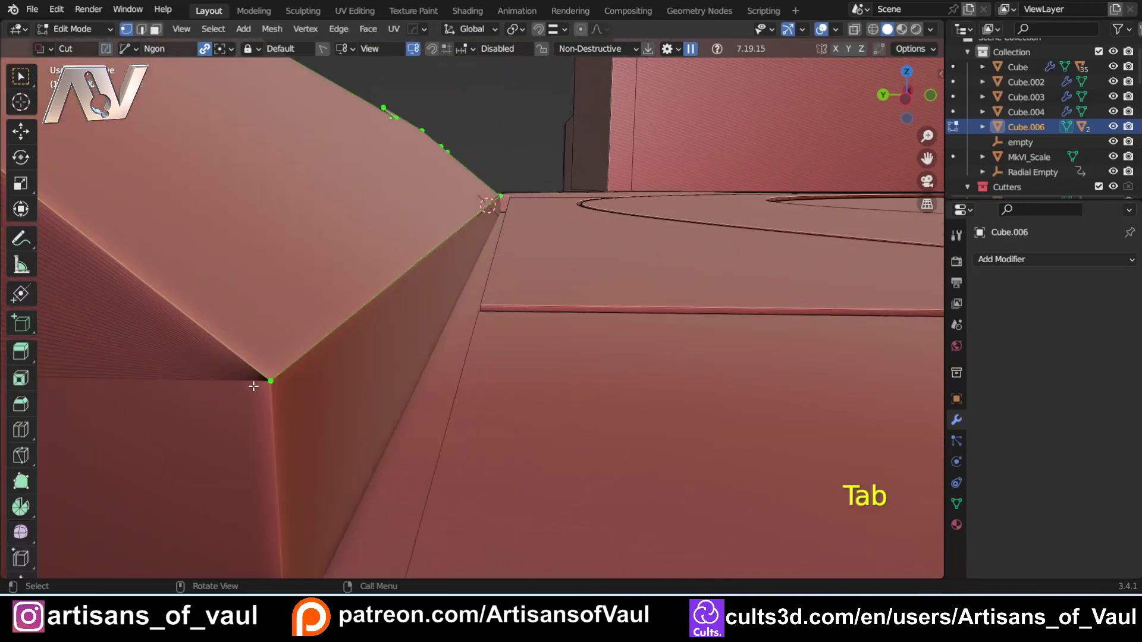
{"action": "left_click", "coordinate": [274, 377]}
{"action": "middle_click_drag", "start_coordinate": [275, 378], "coordinate": [398, 368]}
{"action": "key", "text": "g"}
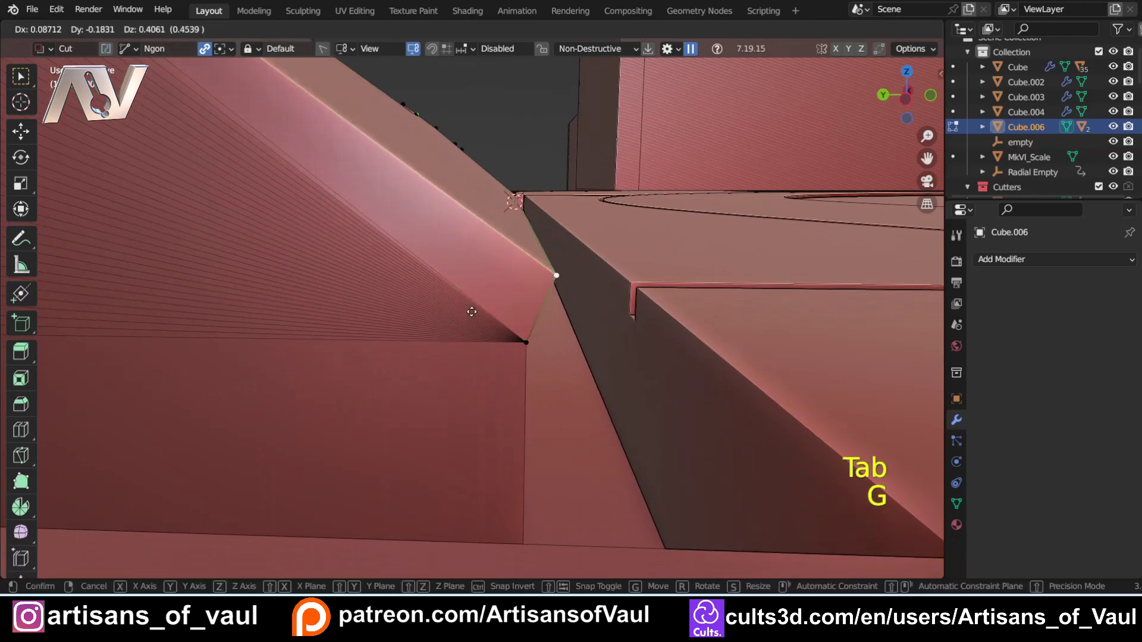
{"action": "left_click", "coordinate": [447, 323]}
{"action": "left_click", "coordinate": [522, 344]}
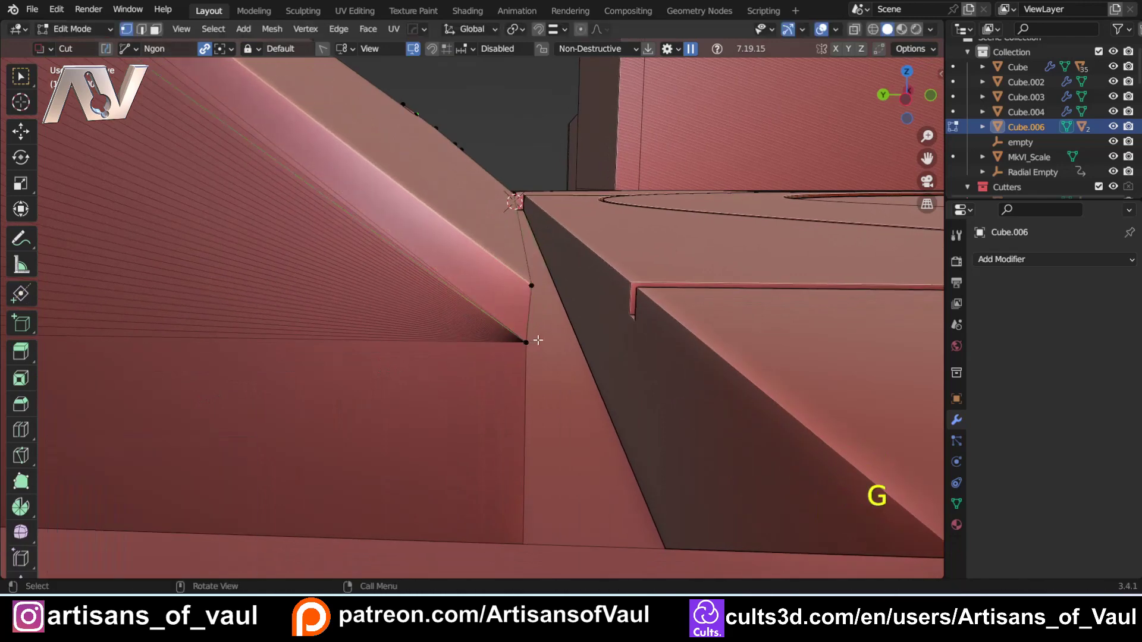
{"action": "left_click", "coordinate": [577, 319]}
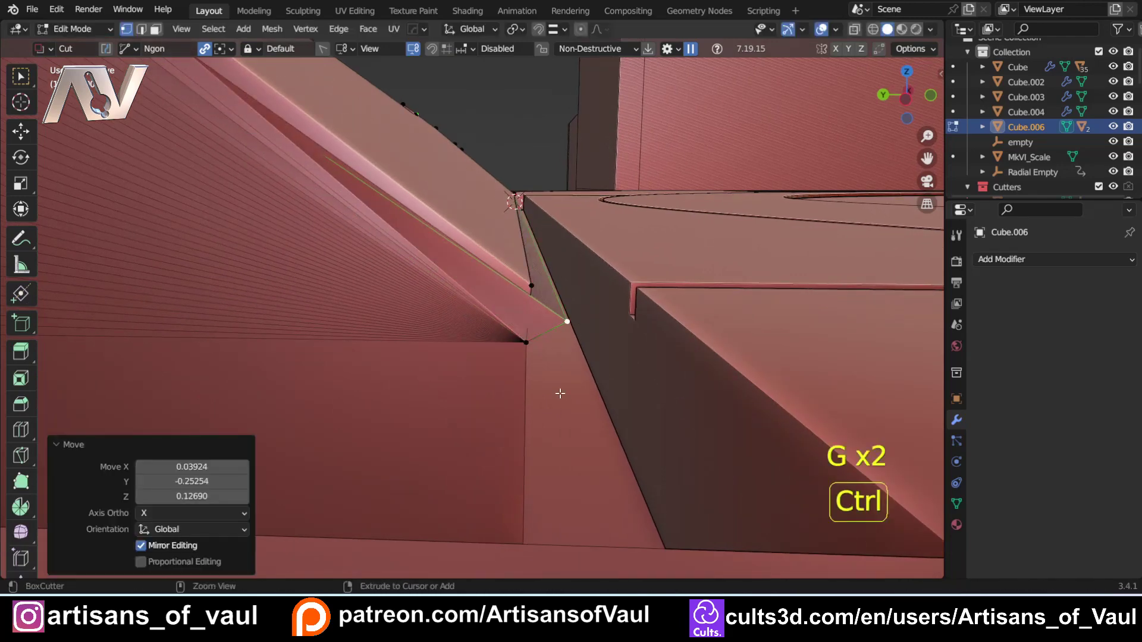
{"action": "key", "text": "ctrl+z"}
{"action": "key", "text": "ctrl+z"}
{"action": "key", "text": "ctrl+z"}
{"action": "scroll", "coordinate": [548, 388], "scroll_direction": "down", "scroll_amount": 6}
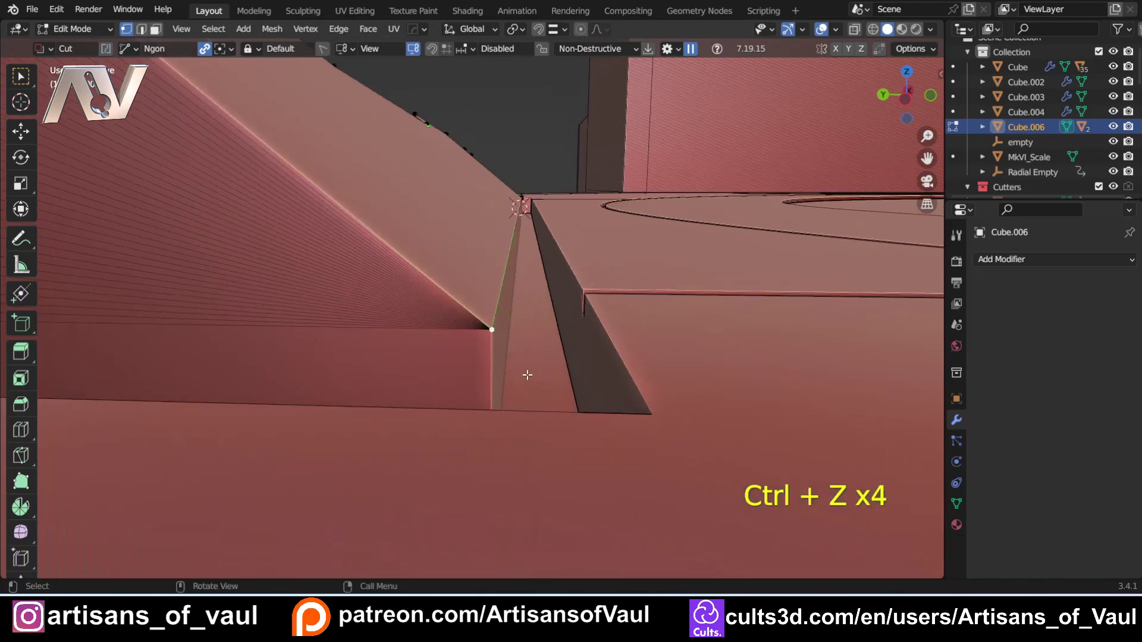
Merge all of the insert's vertices by distance and leave mesh editing
{"action": "key", "text": "a"}
{"action": "key", "text": "m"}
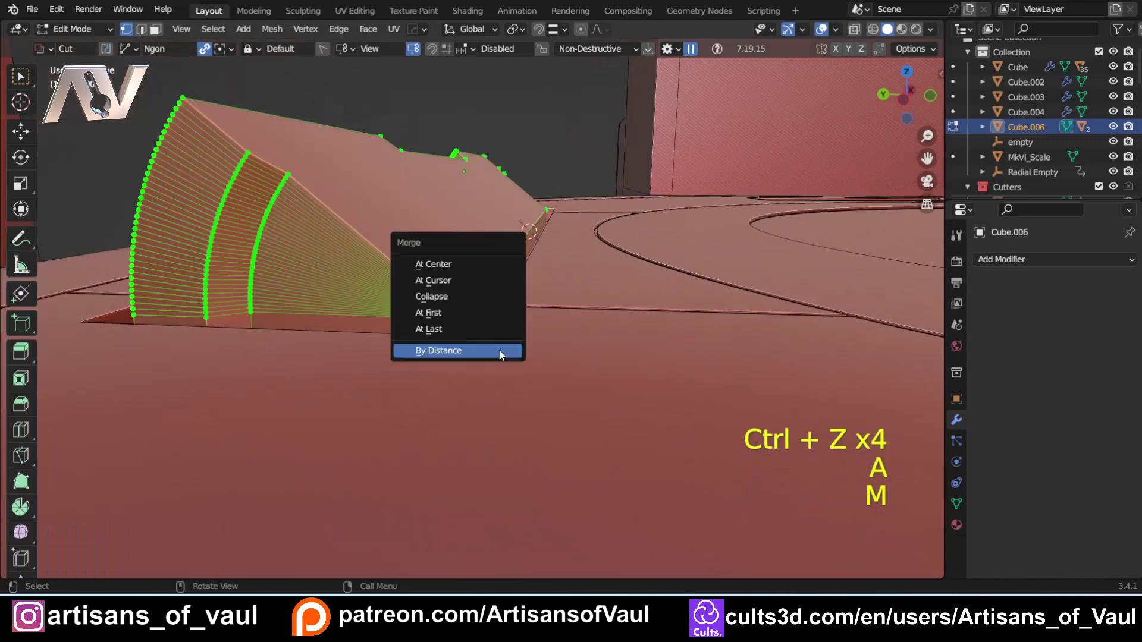
{"action": "left_click", "coordinate": [446, 354]}
{"action": "middle_click_drag", "start_coordinate": [446, 355], "coordinate": [473, 320]}
{"action": "middle_click_drag", "start_coordinate": [456, 238], "coordinate": [420, 309], "text": "shift"}
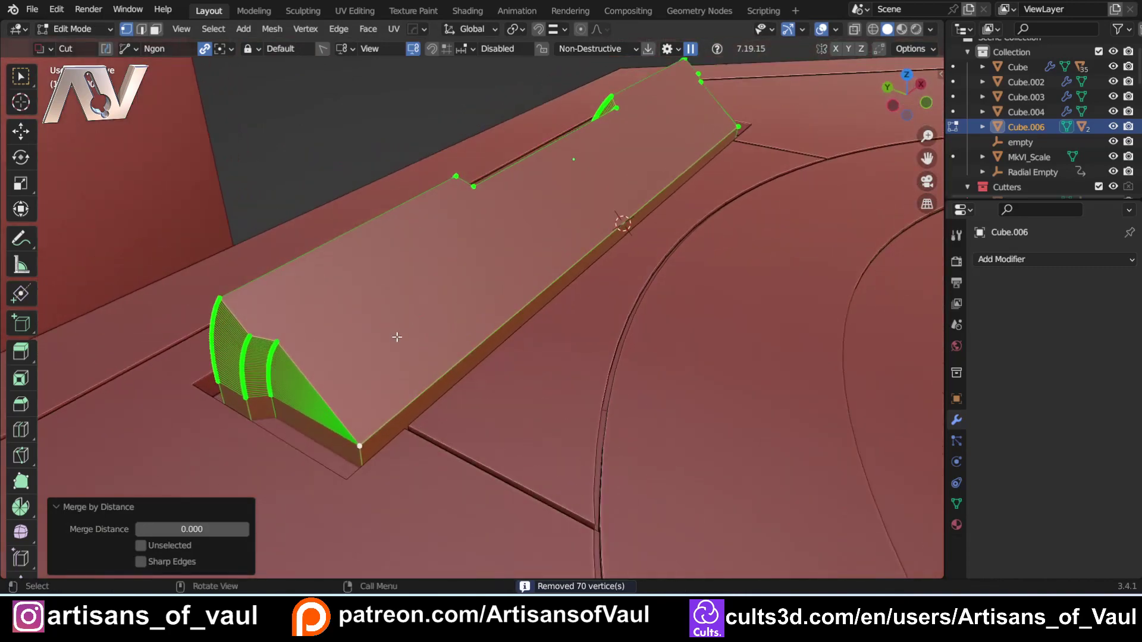
{"action": "key", "text": "Tab"}
Select the insert's tilted top face in mesh editing and align the view squarely to it
{"action": "middle_click_drag", "start_coordinate": [381, 237], "coordinate": [490, 376]}
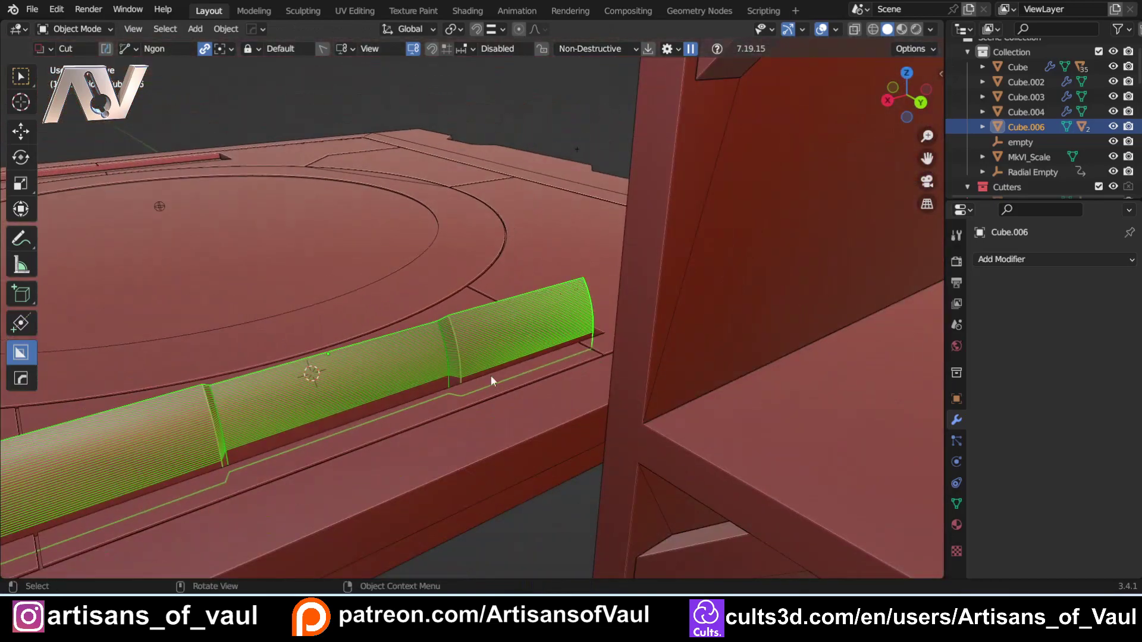
{"action": "middle_click_drag", "start_coordinate": [306, 392], "coordinate": [581, 361]}
{"action": "scroll", "coordinate": [550, 361], "scroll_direction": "up", "scroll_amount": 2}
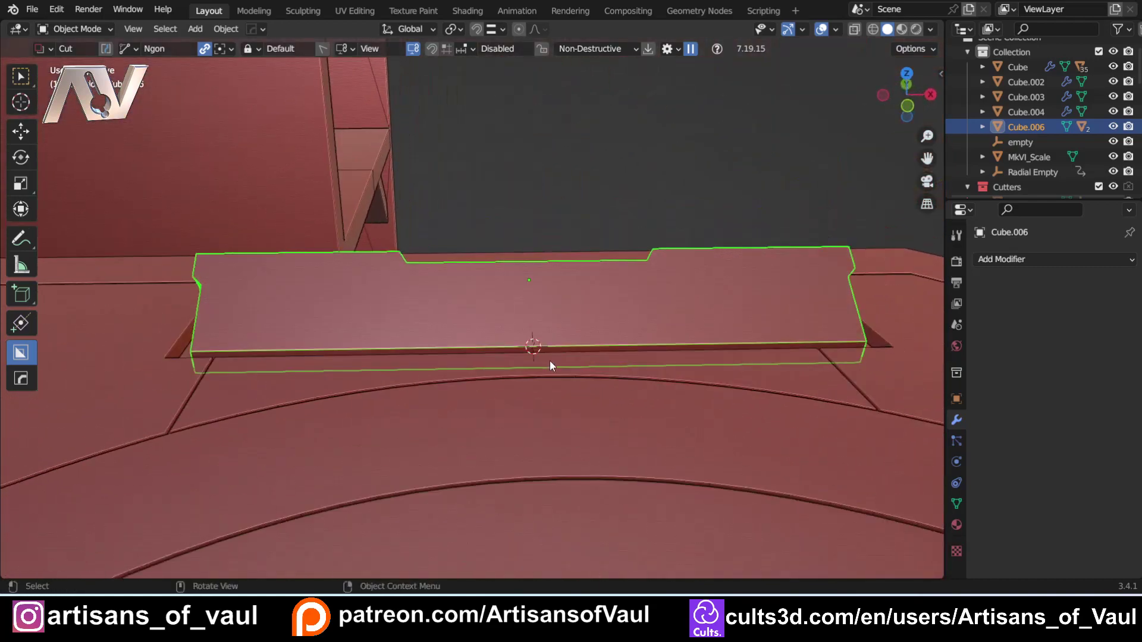
{"action": "key", "text": "Tab"}
{"action": "left_click", "coordinate": [692, 339]}
{"action": "left_click", "coordinate": [562, 288]}
{"action": "middle_click_drag", "start_coordinate": [505, 289], "coordinate": [473, 309]}
{"action": "key", "text": "shift+KP_7"}
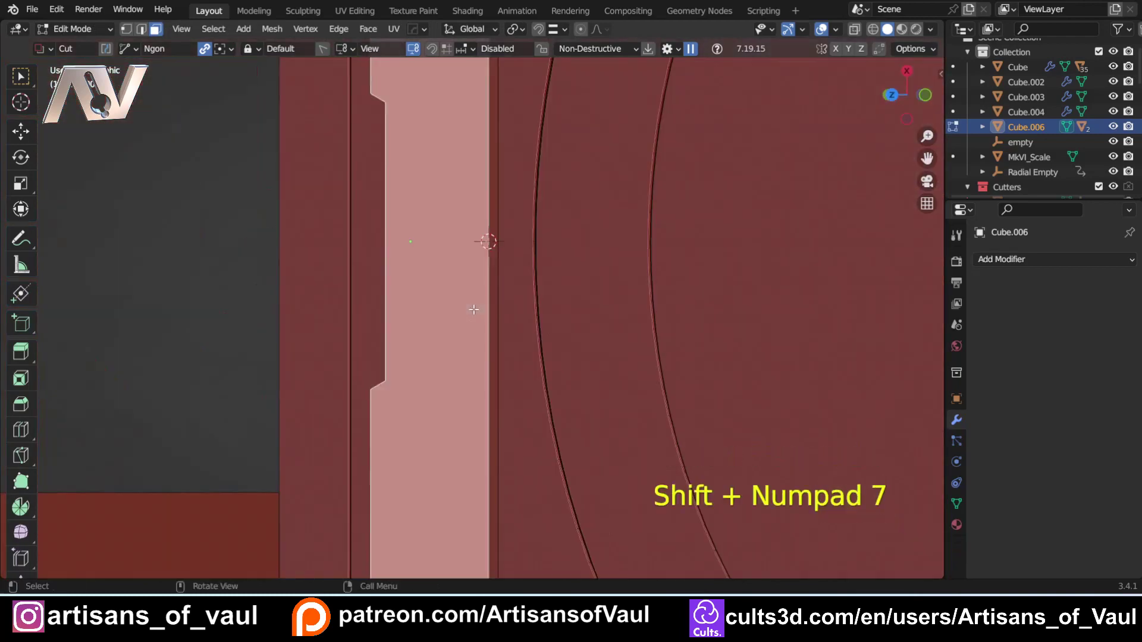
{"action": "scroll", "coordinate": [476, 271], "scroll_direction": "down", "scroll_amount": 5}
{"action": "scroll", "coordinate": [457, 258], "scroll_direction": "up", "scroll_amount": 3}
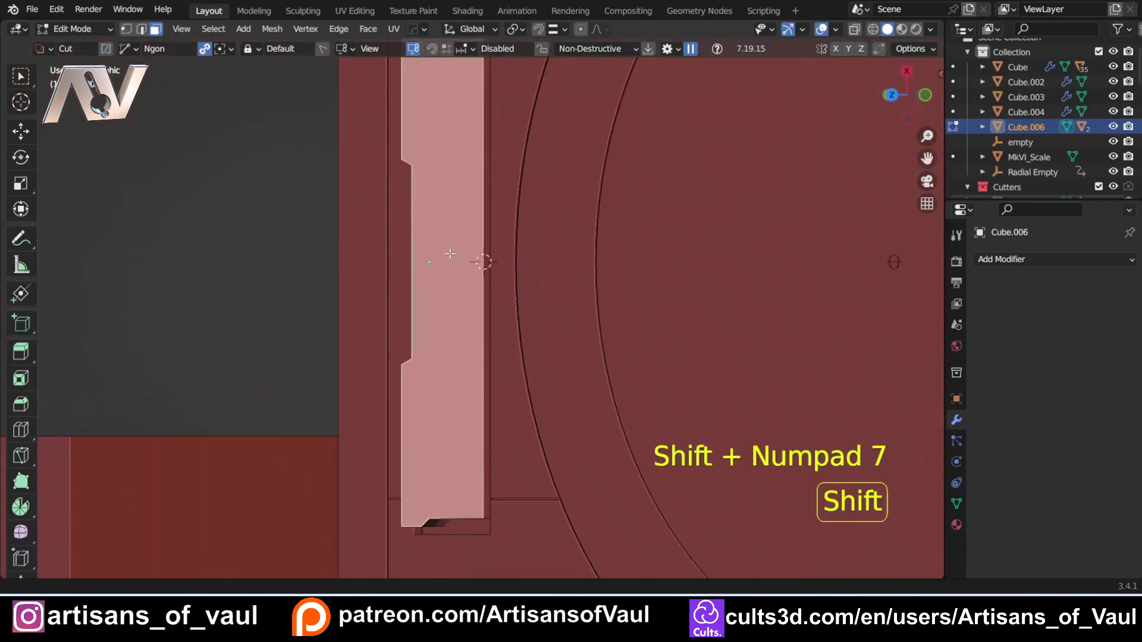
{"action": "middle_click_drag", "start_coordinate": [449, 255], "coordinate": [454, 314], "text": "shift"}
{"action": "scroll", "coordinate": [455, 299], "scroll_direction": "down", "scroll_amount": 2}
{"action": "scroll", "coordinate": [398, 182], "scroll_direction": "up", "scroll_amount": 1}
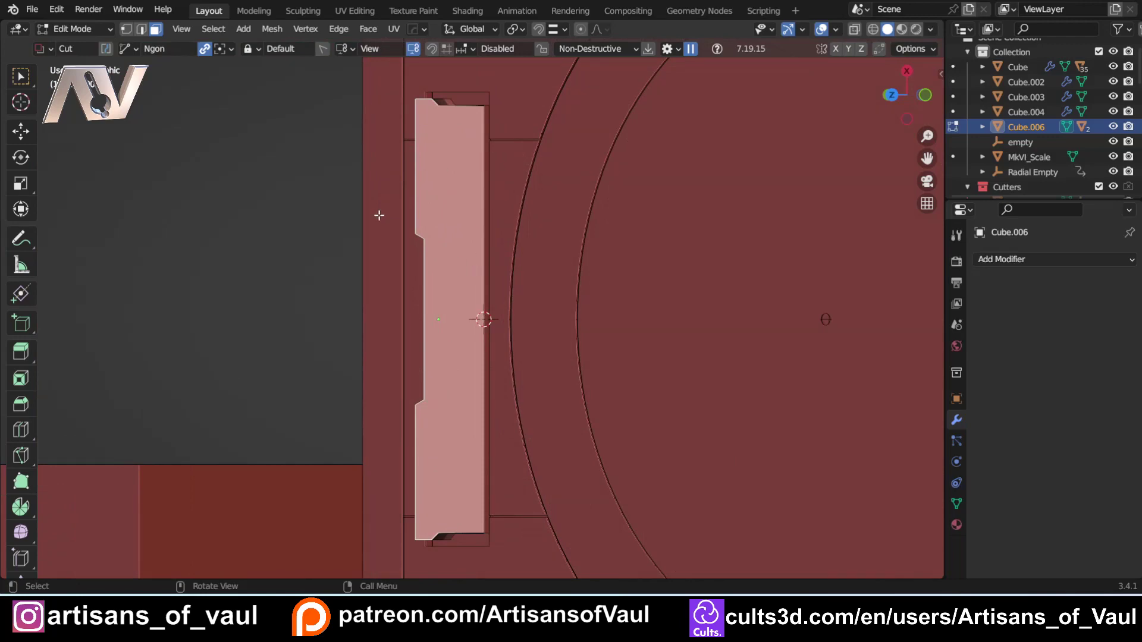
Box-cut the long middle section out of the insert from the aligned view, leaving a solid block at each end
{"action": "key", "text": "d"}
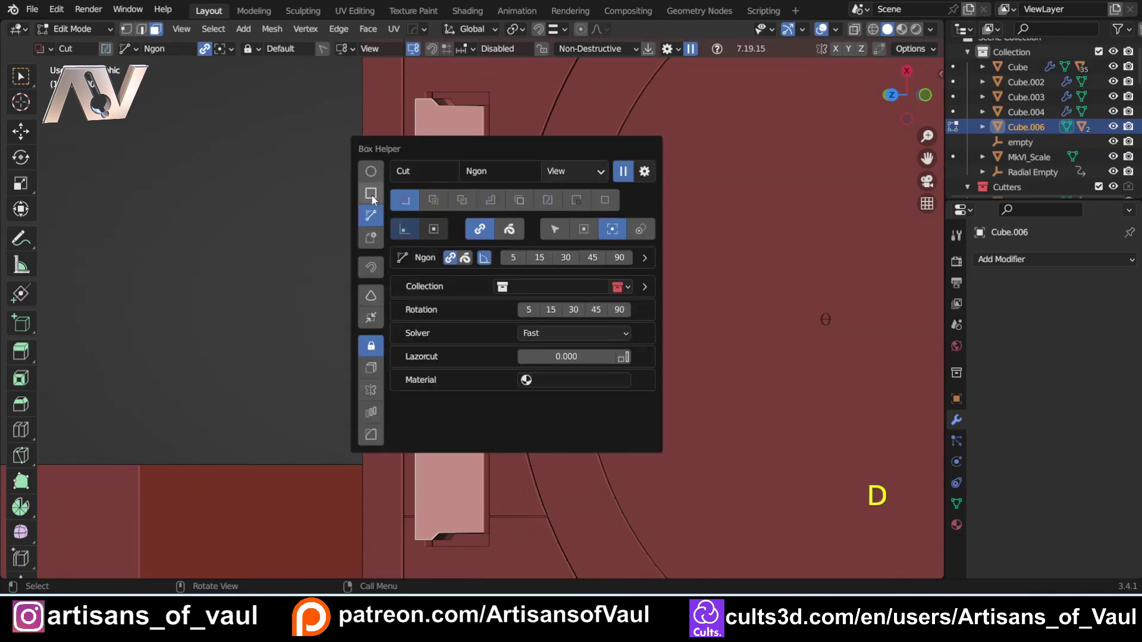
{"action": "left_click", "coordinate": [371, 194]}
{"action": "mouse_move", "coordinate": [391, 142]}
{"action": "left_mouse_down"}
{"action": "mouse_move", "coordinate": [523, 357]}
{"action": "mouse_move", "coordinate": [549, 474]}
{"action": "left_mouse_up"}
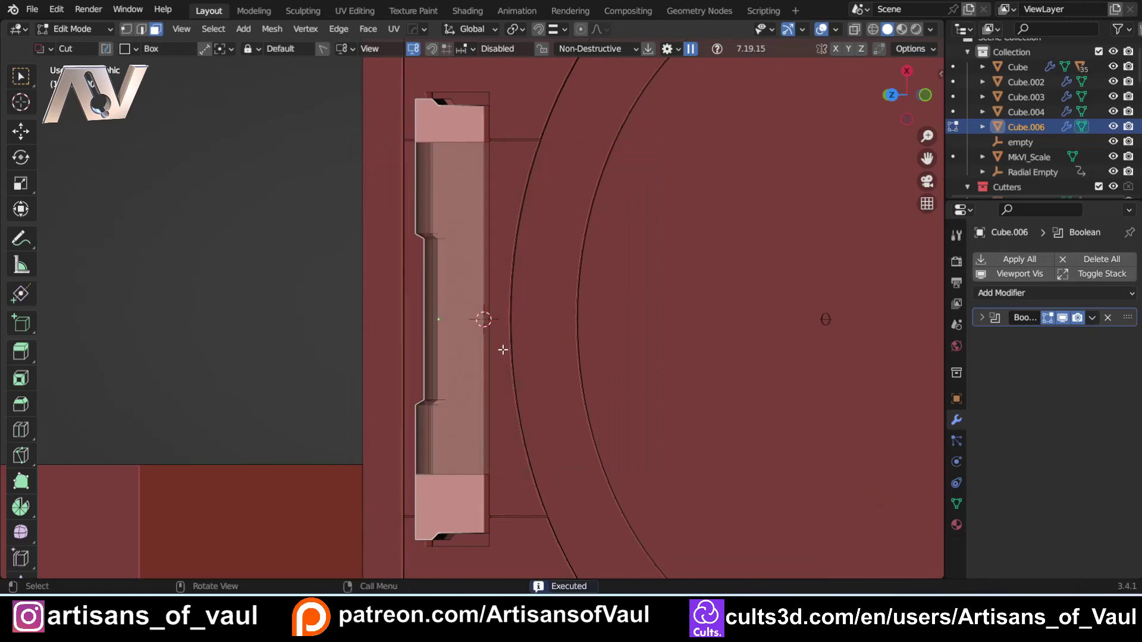
Isolate the cut insert in local view and leave mesh editing
{"action": "scroll", "coordinate": [470, 357], "scroll_direction": "up", "scroll_amount": 2}
{"action": "middle_click_drag", "start_coordinate": [417, 408], "coordinate": [495, 232]}
{"action": "key", "text": "KP_Divide"}
{"action": "scroll", "coordinate": [435, 410], "scroll_direction": "up", "scroll_amount": 3}
{"action": "key", "text": "KP_1"}
{"action": "key", "text": "Tab"}
{"action": "left_click", "coordinate": [498, 179]}
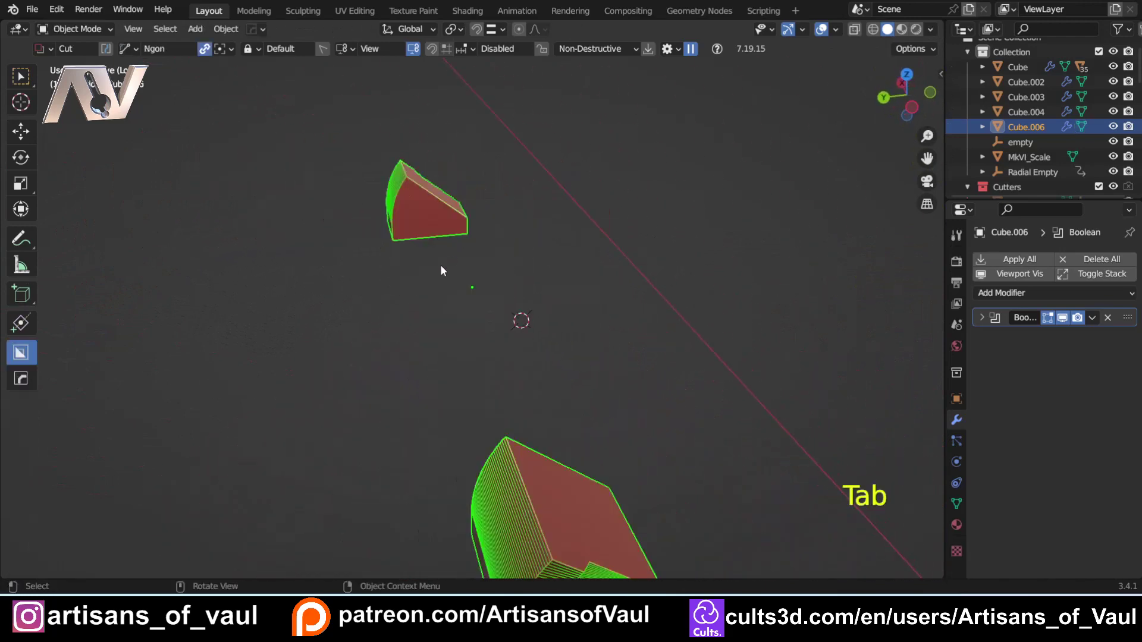
Reveal the insert's Boolean cutter and select that box
{"action": "middle_click_drag", "start_coordinate": [421, 230], "coordinate": [515, 236]}
{"action": "middle_click_drag", "start_coordinate": [627, 310], "coordinate": [510, 305]}
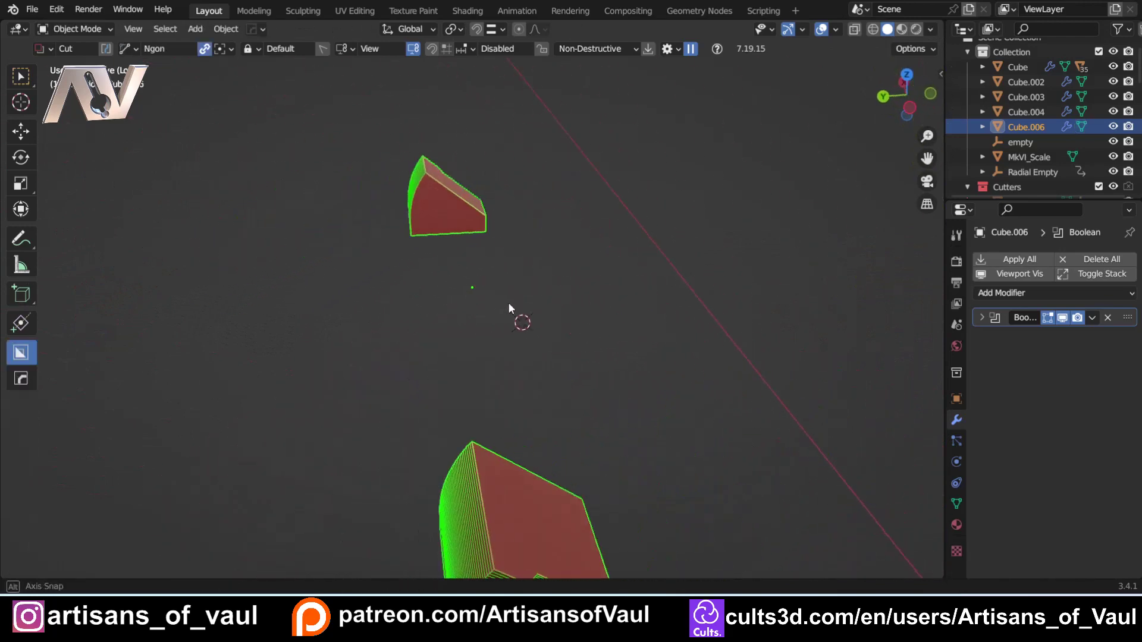
{"action": "key", "text": "q"}
{"action": "left_click", "coordinate": [486, 202]}
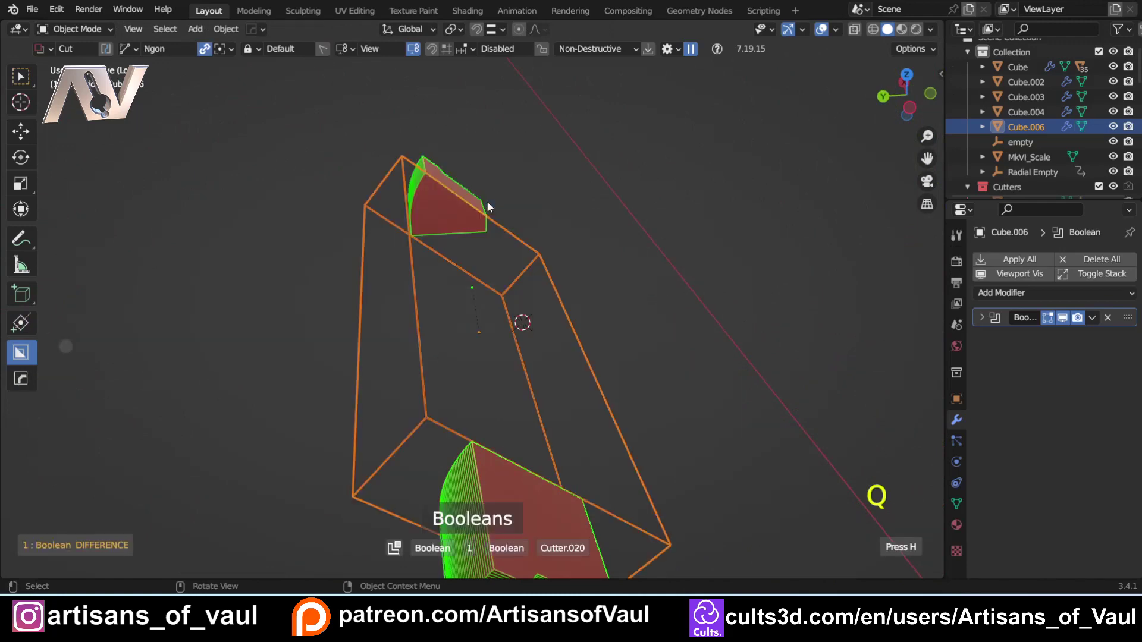
{"action": "left_click", "coordinate": [387, 228]}
Move the cutter's tilted top face about -1.13 along local Z in face editing, so the insert keeps a thin panel
{"action": "key", "text": "Tab"}
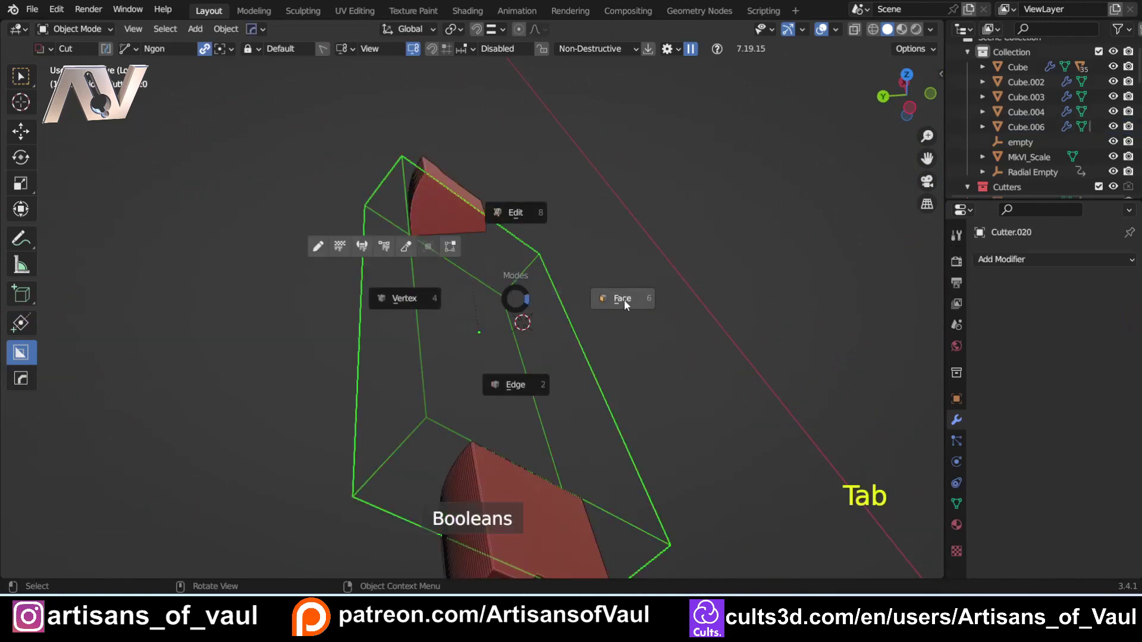
{"action": "left_click", "coordinate": [619, 298]}
{"action": "key", "text": "alt+a"}
{"action": "middle_click_drag", "start_coordinate": [483, 331], "coordinate": [496, 285]}
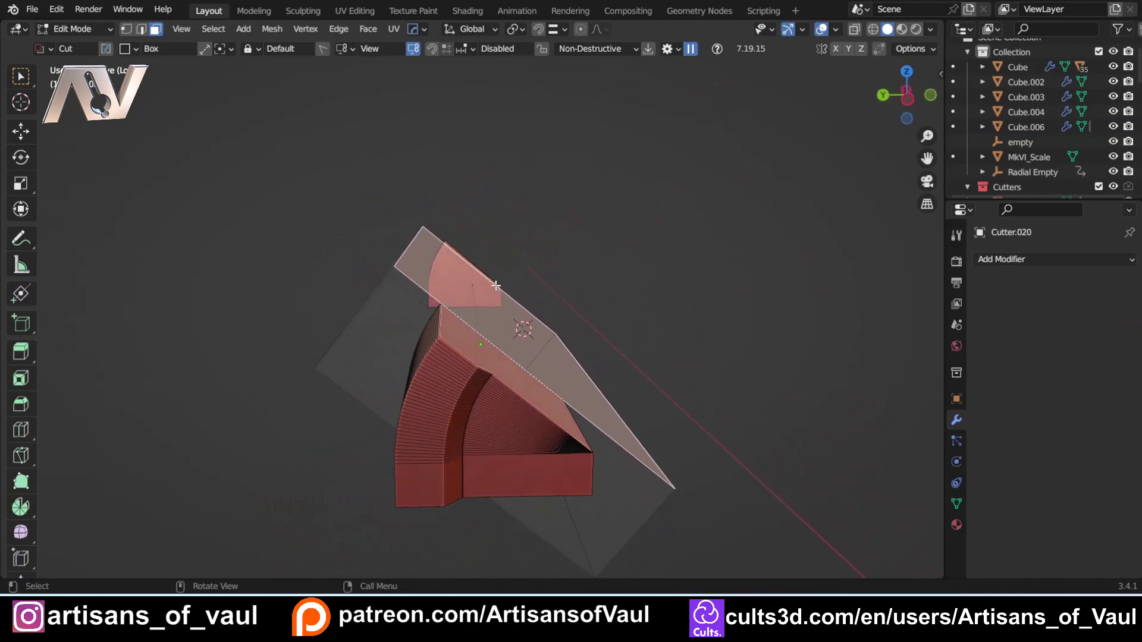
{"action": "key", "text": "g"}
{"action": "key", "text": "z"}
{"action": "key", "text": "z"}
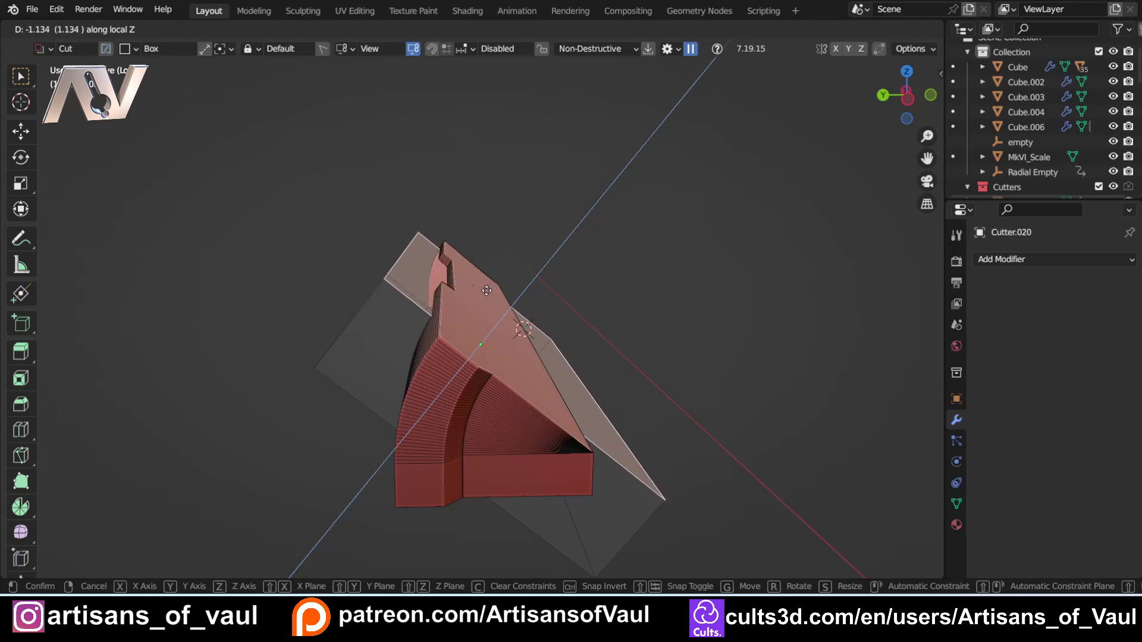
{"action": "left_click", "coordinate": [486, 291]}
Lower the cutter's tilted top face a further 0.94 or so along local Z to thicken the panel, and leave mesh editing
{"action": "middle_click_drag", "start_coordinate": [486, 290], "coordinate": [505, 335]}
{"action": "scroll", "coordinate": [505, 334], "scroll_direction": "up", "scroll_amount": 2}
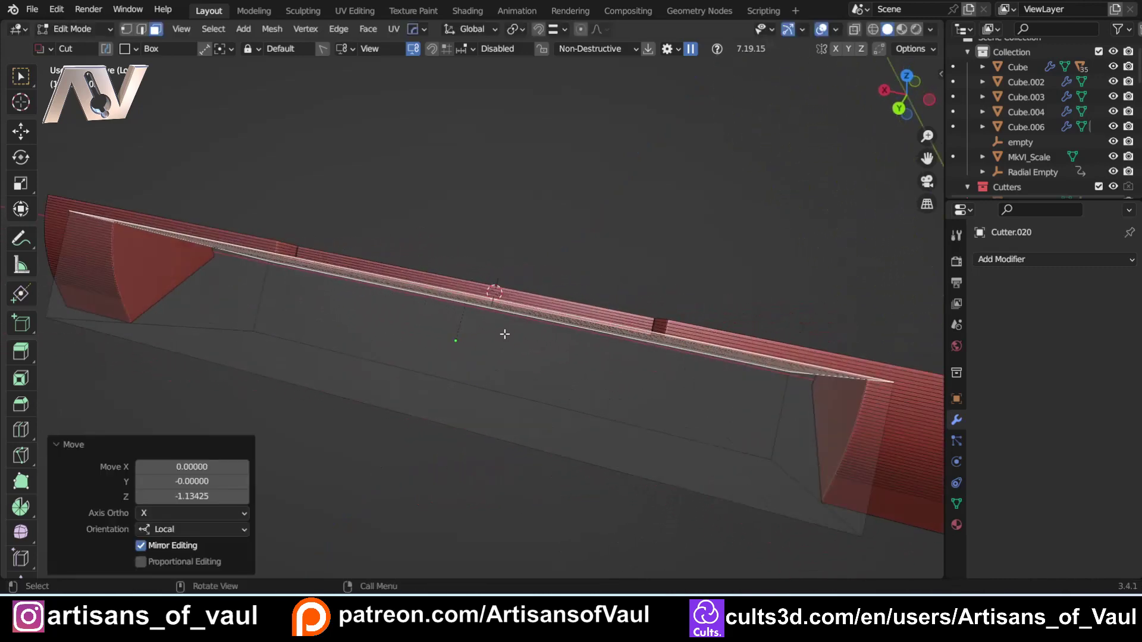
{"action": "key", "text": "g"}
{"action": "key", "text": "z"}
{"action": "key", "text": "z"}
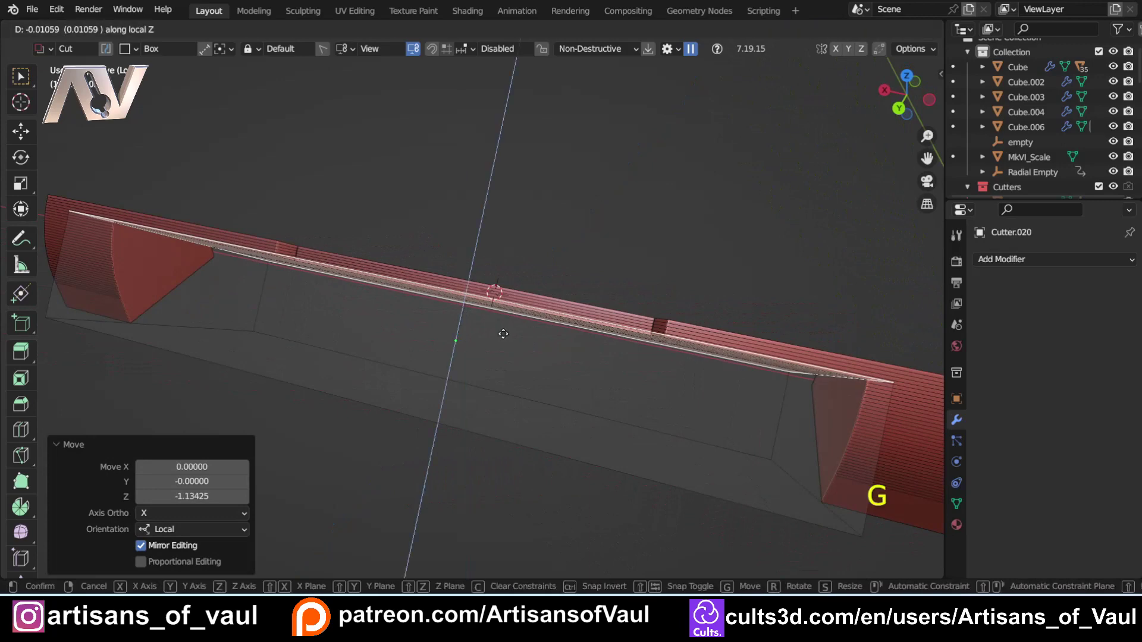
{"action": "left_click", "coordinate": [498, 344]}
{"action": "key", "text": "Tab"}
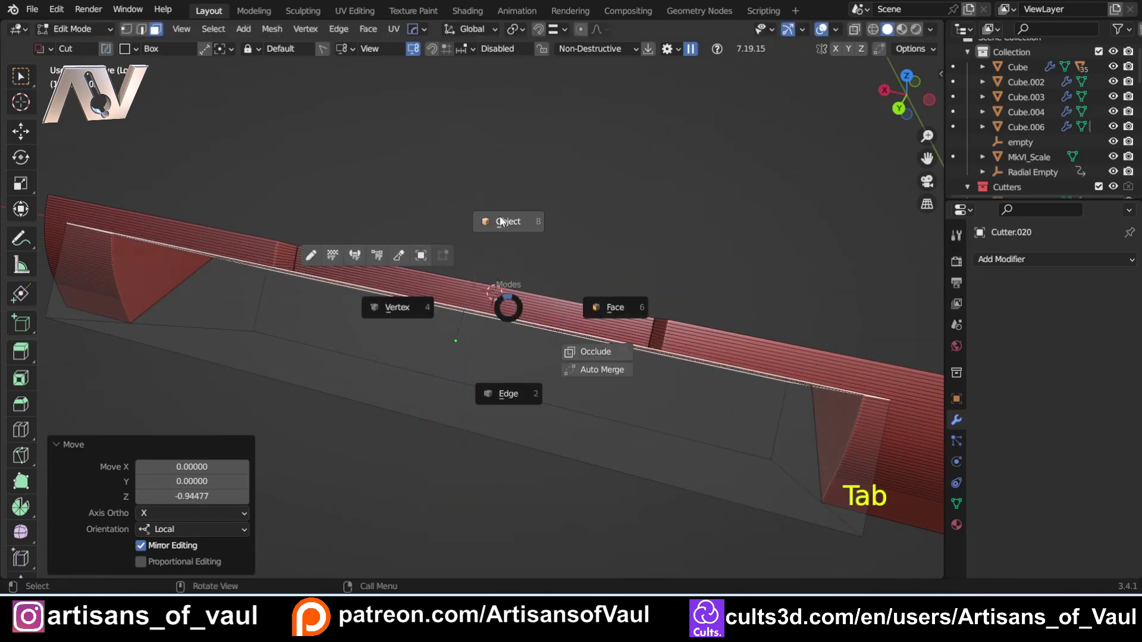
{"action": "left_click", "coordinate": [505, 222]}
Examine the hollowed insert from several sides, checking the panel thickness, curved ends and underside
{"action": "scroll", "coordinate": [500, 238], "scroll_direction": "down", "scroll_amount": 5}
{"action": "middle_click_drag", "start_coordinate": [487, 262], "coordinate": [262, 372]}
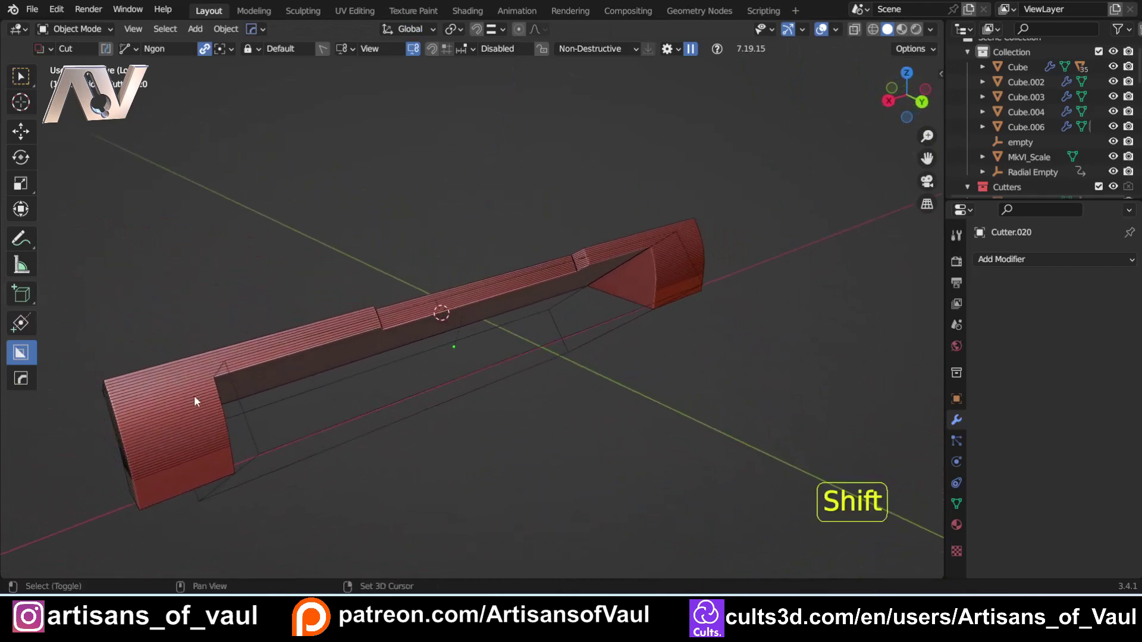
{"action": "middle_click_drag", "start_coordinate": [194, 398], "coordinate": [574, 275]}
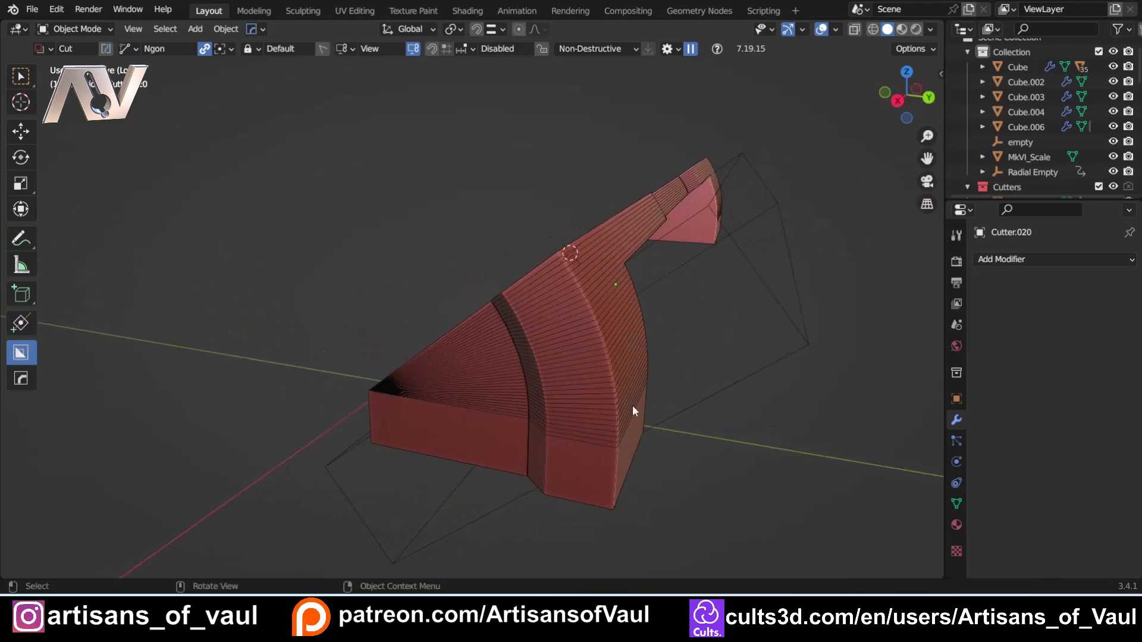
{"action": "middle_click_drag", "start_coordinate": [659, 396], "coordinate": [401, 333]}
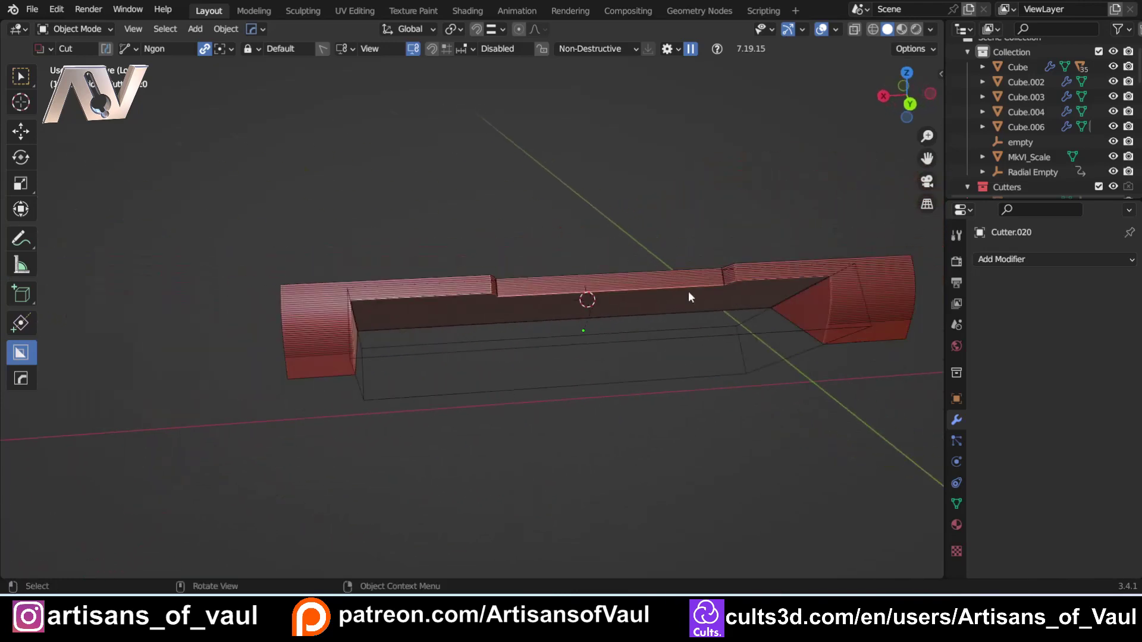
{"action": "middle_click_drag", "start_coordinate": [688, 296], "coordinate": [392, 402]}
{"action": "scroll", "coordinate": [390, 397], "scroll_direction": "up", "scroll_amount": 2}
{"action": "middle_click_drag", "start_coordinate": [572, 405], "coordinate": [475, 377], "text": "shift"}
{"action": "middle_click_drag", "start_coordinate": [617, 342], "coordinate": [616, 394]}
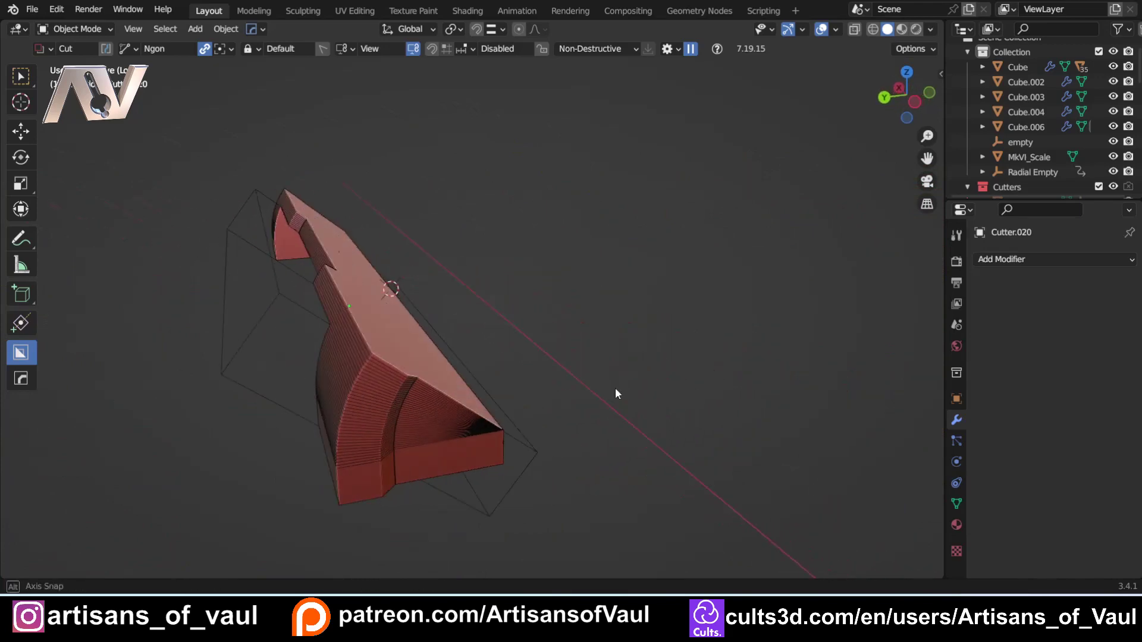
{"action": "middle_click_drag", "start_coordinate": [383, 454], "coordinate": [380, 451]}
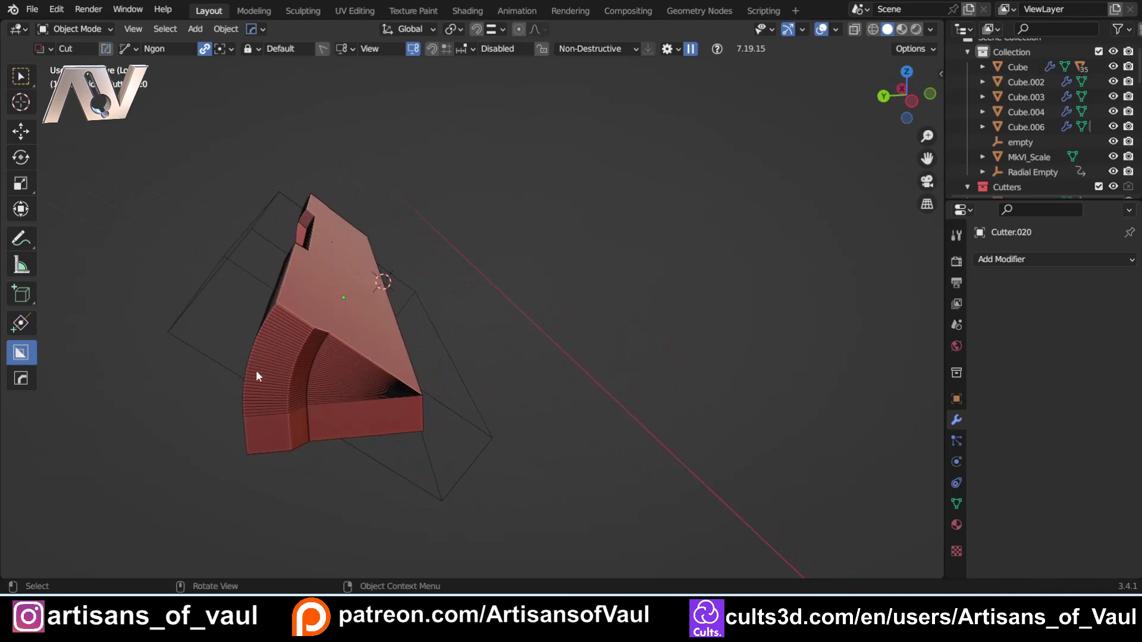
{"action": "middle_click_drag", "start_coordinate": [315, 321], "coordinate": [446, 339]}
{"action": "scroll", "coordinate": [425, 341], "scroll_direction": "up", "scroll_amount": 3}
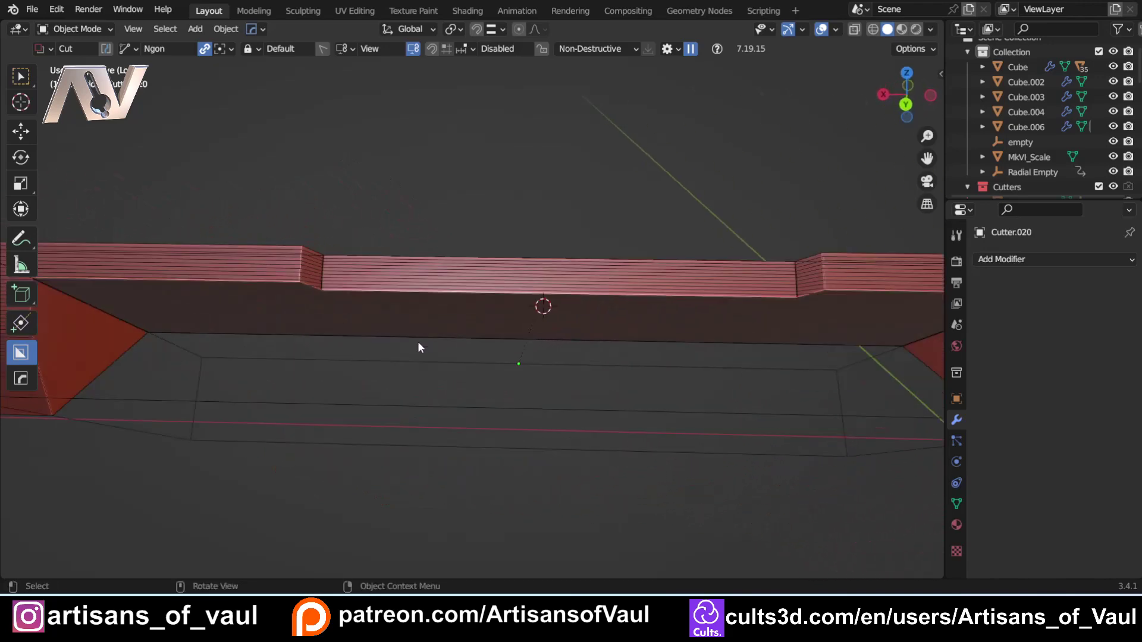
{"action": "scroll", "coordinate": [417, 342], "scroll_direction": "down", "scroll_amount": 3}
{"action": "middle_click_drag", "start_coordinate": [187, 335], "coordinate": [217, 339]}
{"action": "scroll", "coordinate": [409, 205], "scroll_direction": "down", "scroll_amount": 3}
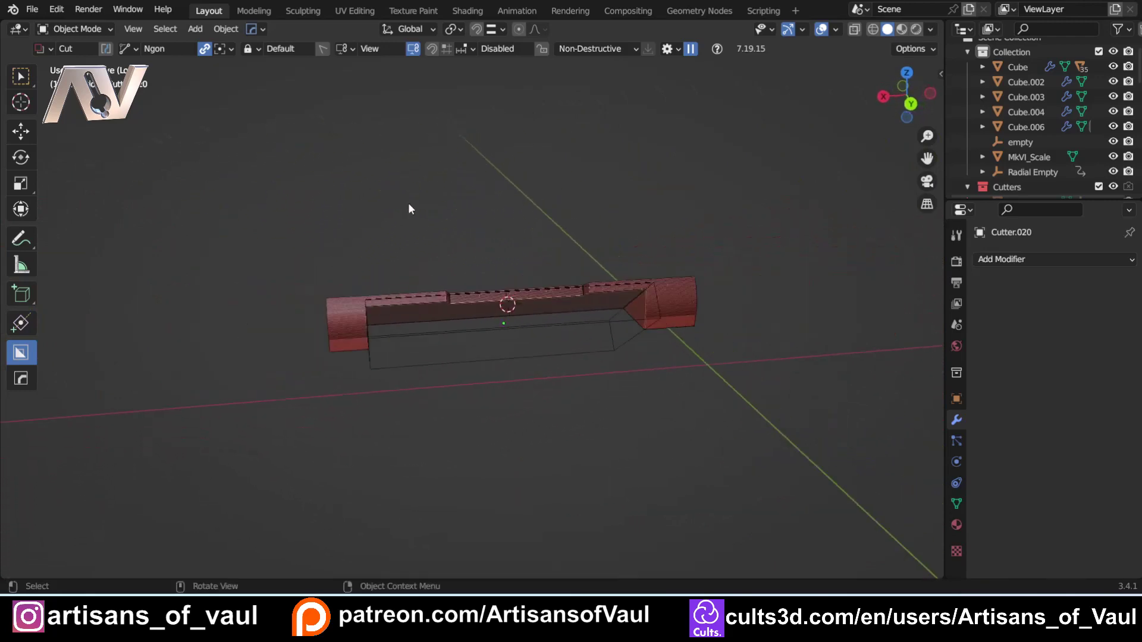
{"action": "scroll", "coordinate": [434, 355], "scroll_direction": "up", "scroll_amount": 5}
Leave the isolated view to show the insert in the roof, and deselect the cutter box
{"action": "left_click", "coordinate": [414, 352]}
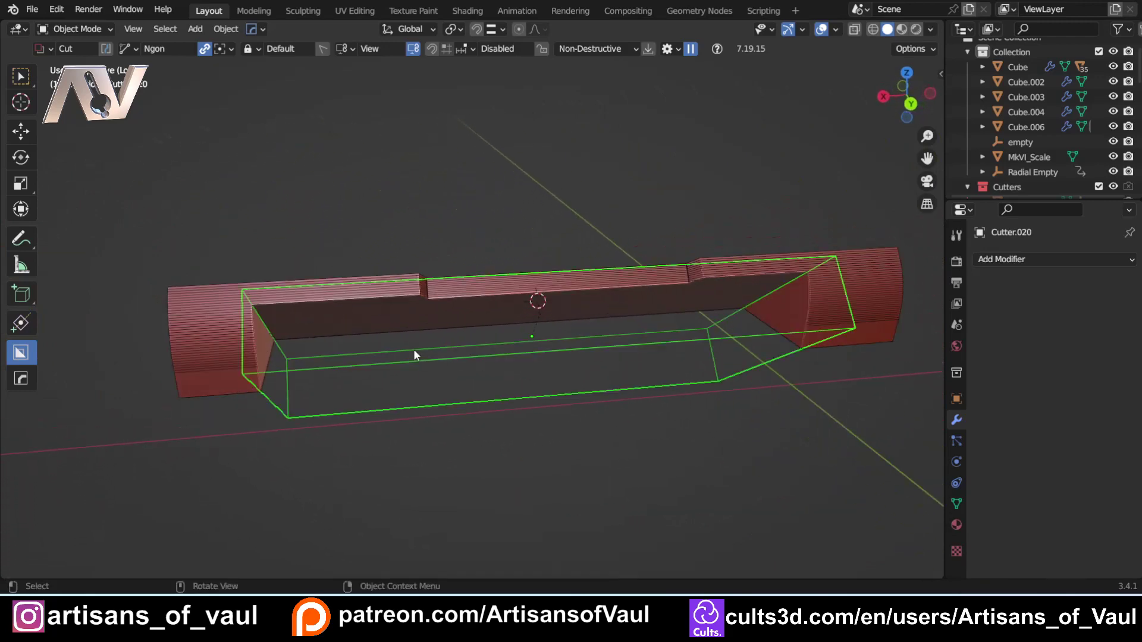
{"action": "key", "text": "KP_Divide"}
{"action": "scroll", "coordinate": [413, 349], "scroll_direction": "down", "scroll_amount": 4}
{"action": "middle_click_drag", "start_coordinate": [403, 312], "coordinate": [415, 351]}
{"action": "scroll", "coordinate": [415, 351], "scroll_direction": "up", "scroll_amount": 2}
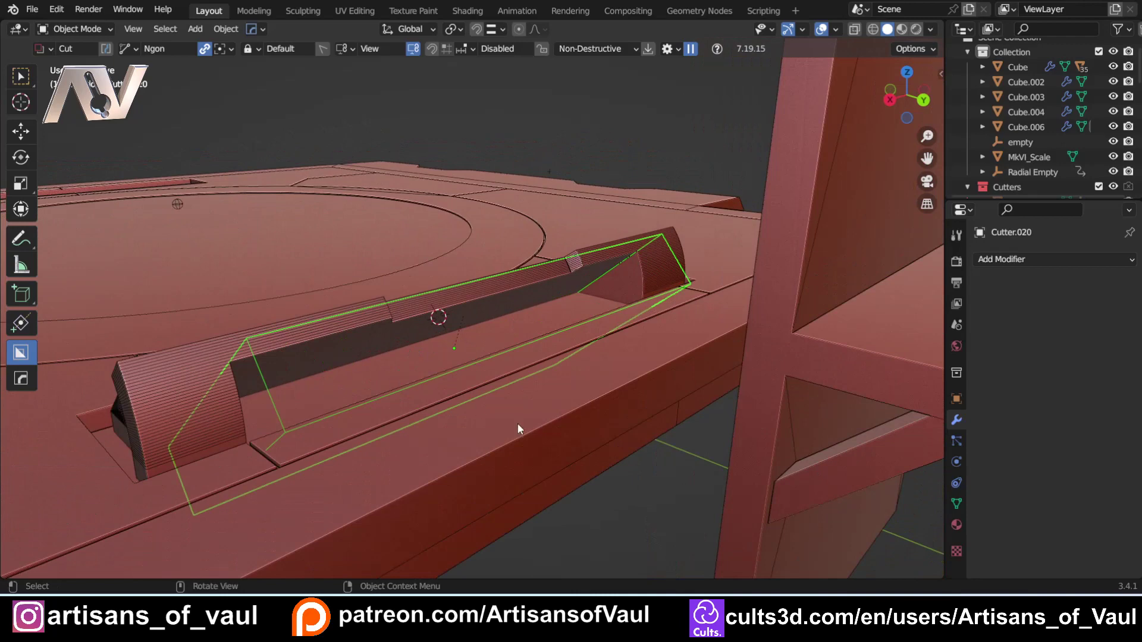
{"action": "left_click", "coordinate": [613, 489]}
{"action": "scroll", "coordinate": [613, 489], "scroll_direction": "down", "scroll_amount": 4}
{"action": "scroll", "coordinate": [395, 374], "scroll_direction": "up", "scroll_amount": 3}
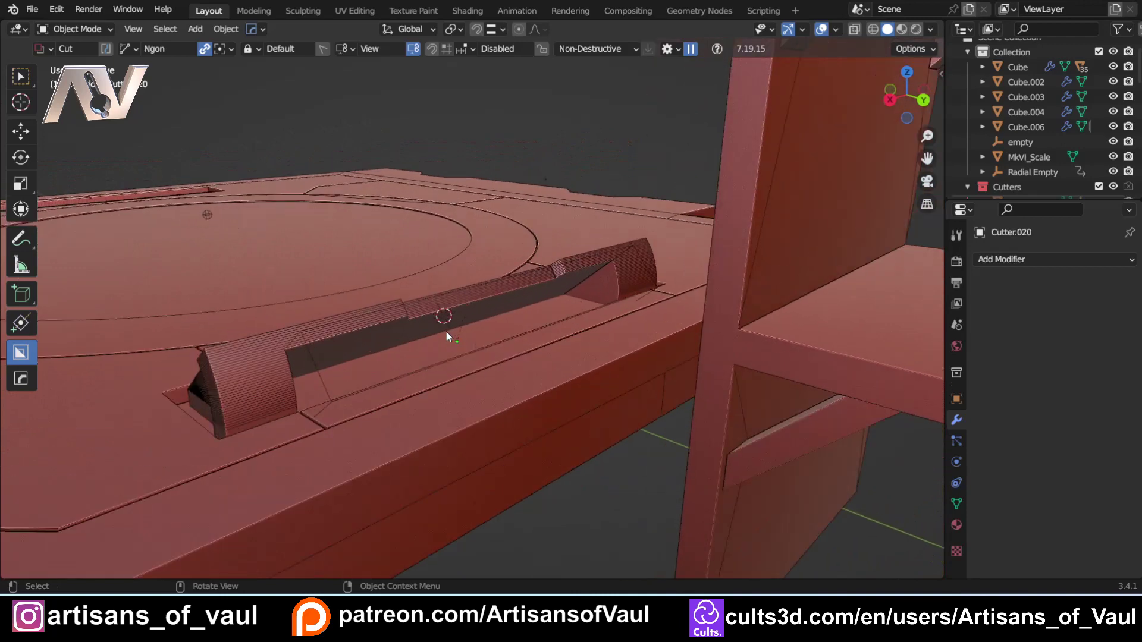
Add a cylinder with 64 vertices, radius 1 and depth 2 at the 3D cursor, and view it from the back
{"action": "key", "text": "shift+a"}
{"action": "mouse_move", "coordinate": [415, 275]}
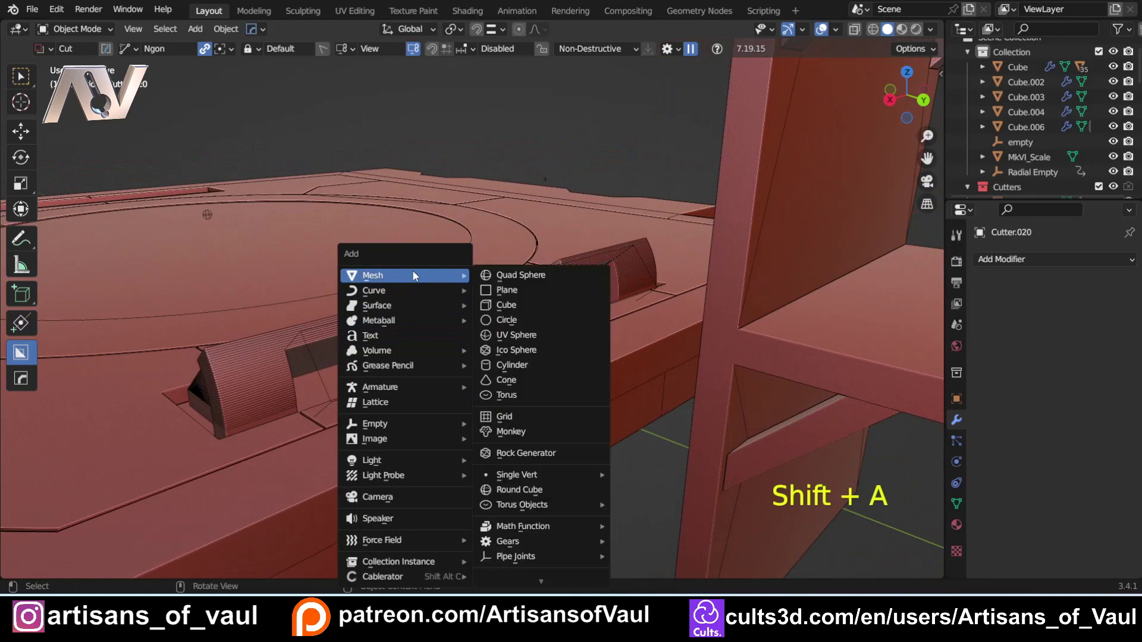
{"action": "left_click", "coordinate": [501, 365]}
{"action": "key", "text": "w"}
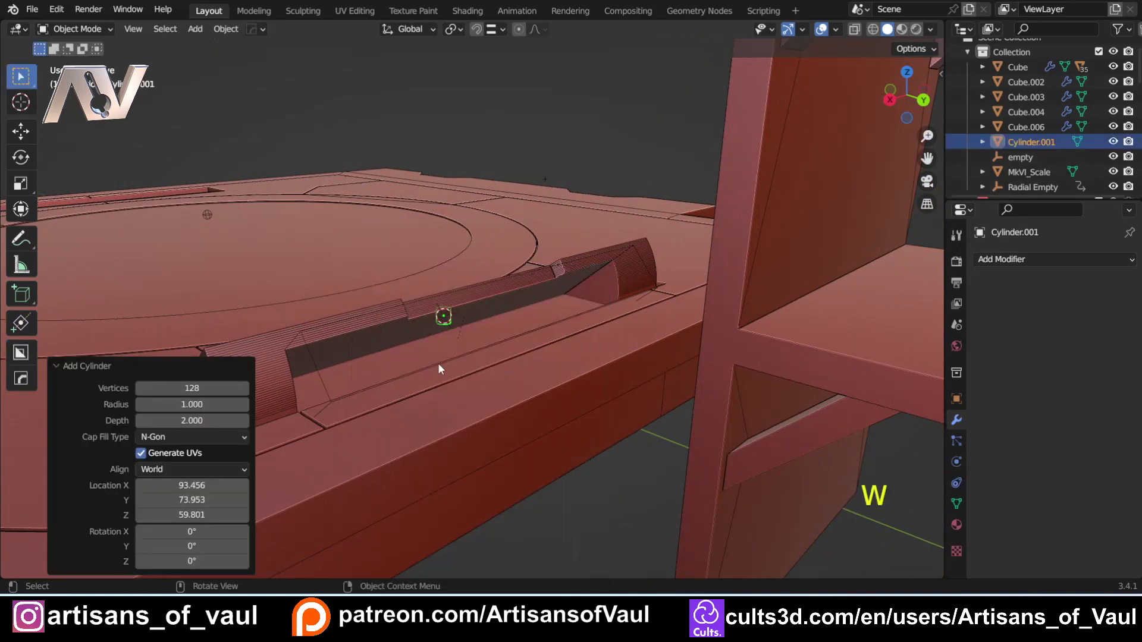
{"action": "scroll", "coordinate": [446, 354], "scroll_direction": "up", "scroll_amount": 1}
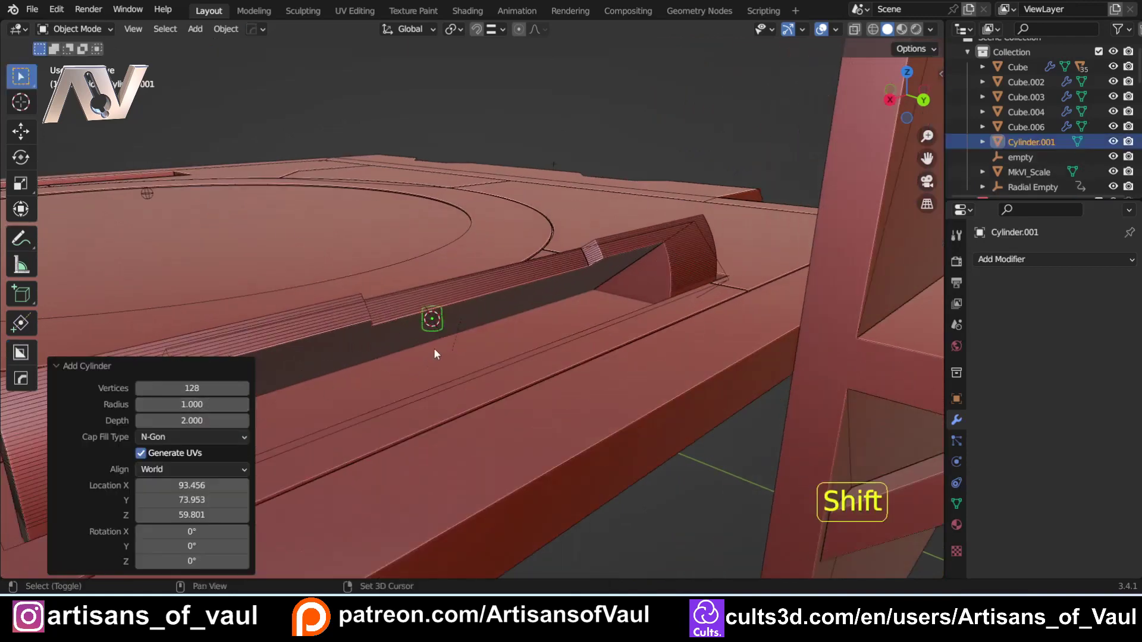
{"action": "middle_click_drag", "start_coordinate": [434, 354], "coordinate": [549, 322], "text": "shift"}
{"action": "left_click", "coordinate": [923, 100]}
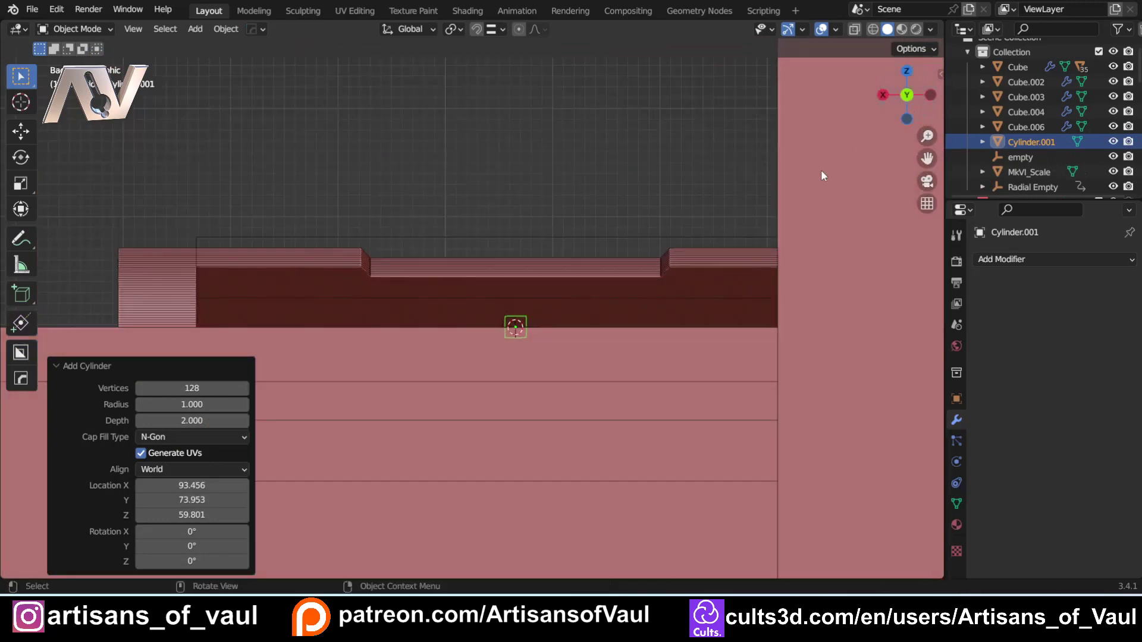
{"action": "middle_click_drag", "start_coordinate": [497, 351], "coordinate": [652, 335], "text": "shift"}
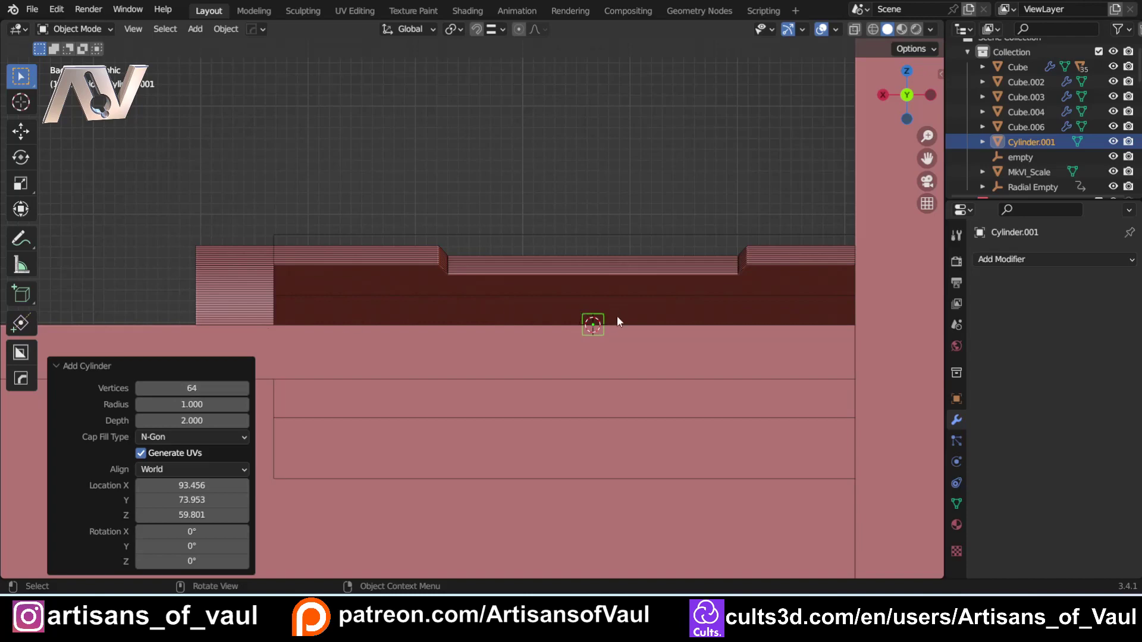
Move the cylinder about 20.9 along X and 2.4 up along Z, towards one end of the insert's opening
{"action": "scroll", "coordinate": [617, 321], "scroll_direction": "up", "scroll_amount": 1}
{"action": "key", "text": "g"}
{"action": "left_click", "coordinate": [383, 316]}
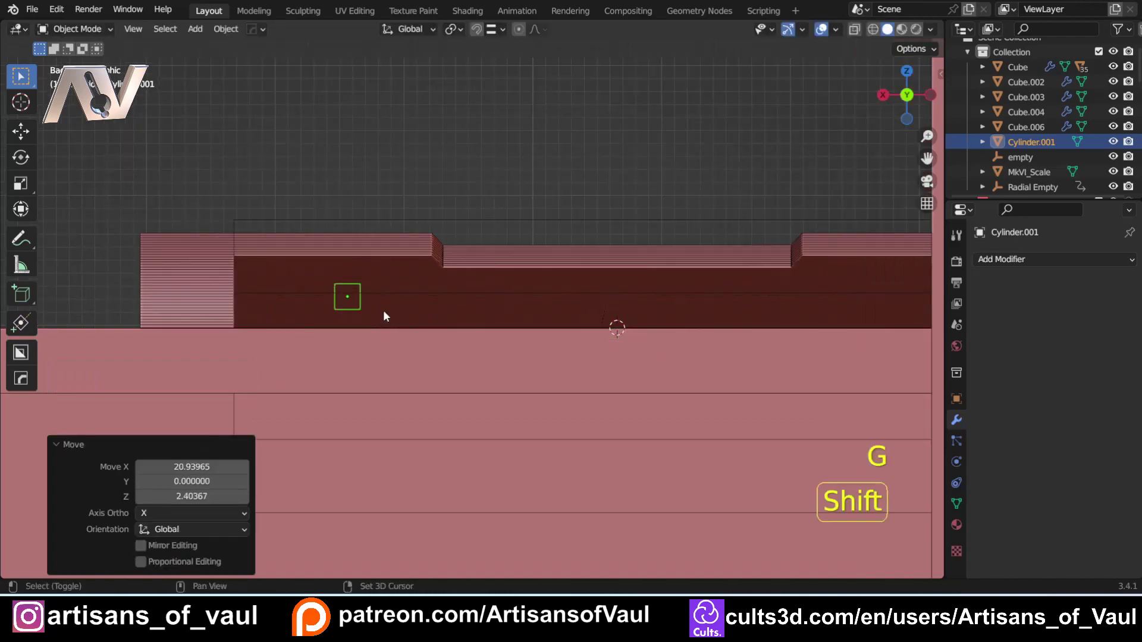
{"action": "key", "text": "shift+z"}
{"action": "key", "text": "shift+z"}
{"action": "middle_click_drag", "start_coordinate": [383, 309], "coordinate": [677, 290]}
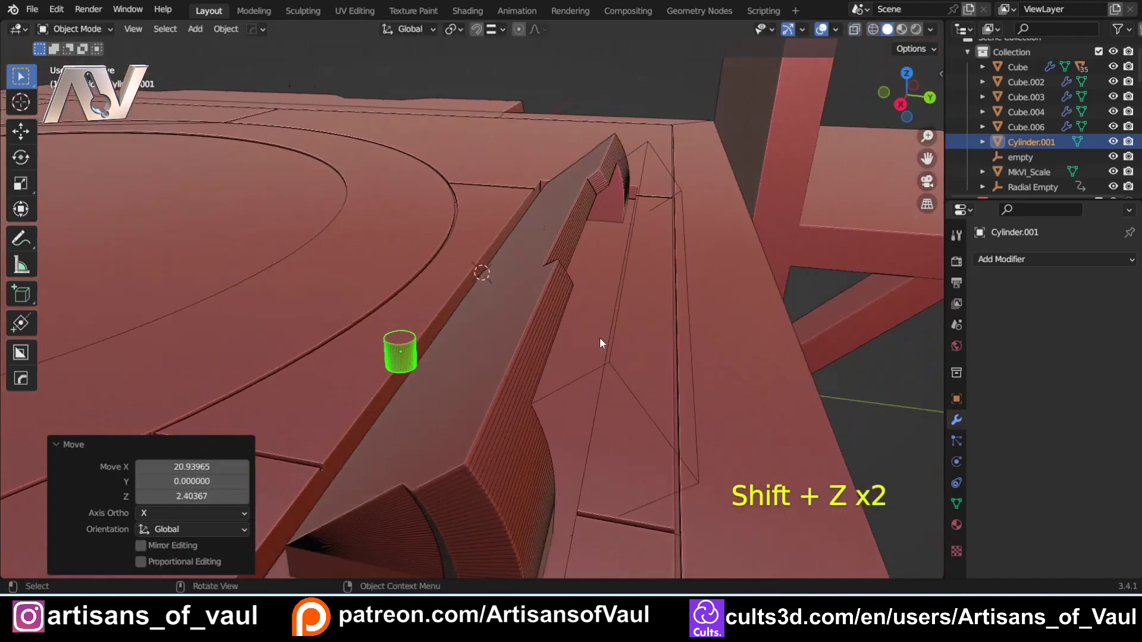
Move the cylinder about 9.1 along Y to beneath the raised panel, and shift it back about 0.97 along Y
{"action": "key", "text": "g"}
{"action": "left_click", "coordinate": [737, 345]}
{"action": "left_click", "coordinate": [908, 75]}
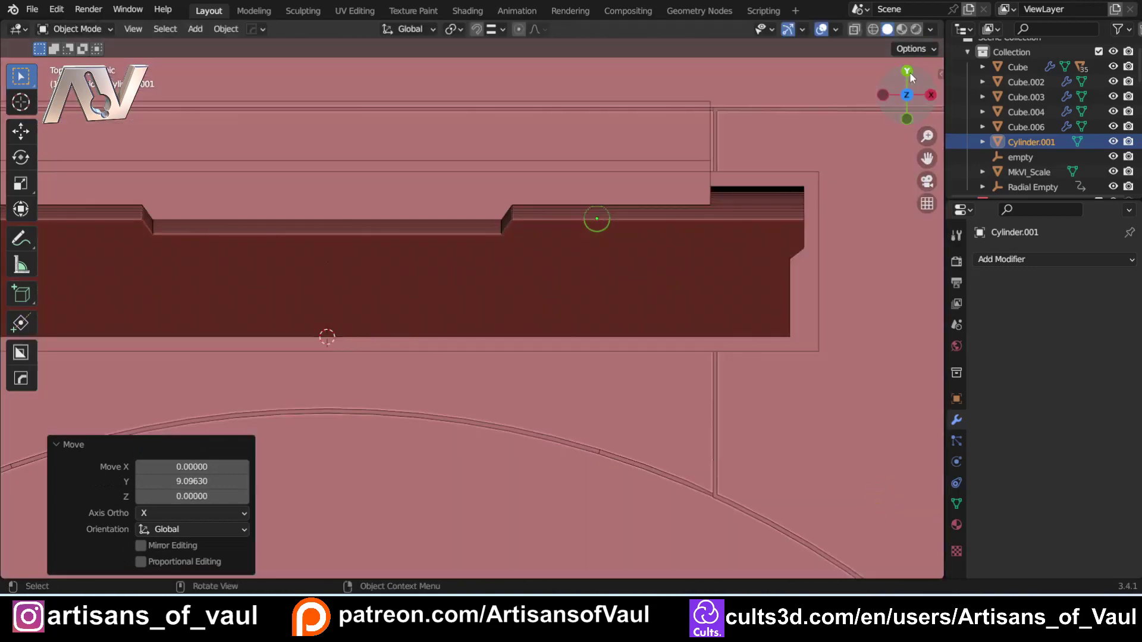
{"action": "key", "text": "g"}
{"action": "key", "text": "y"}
{"action": "left_click", "coordinate": [684, 192]}
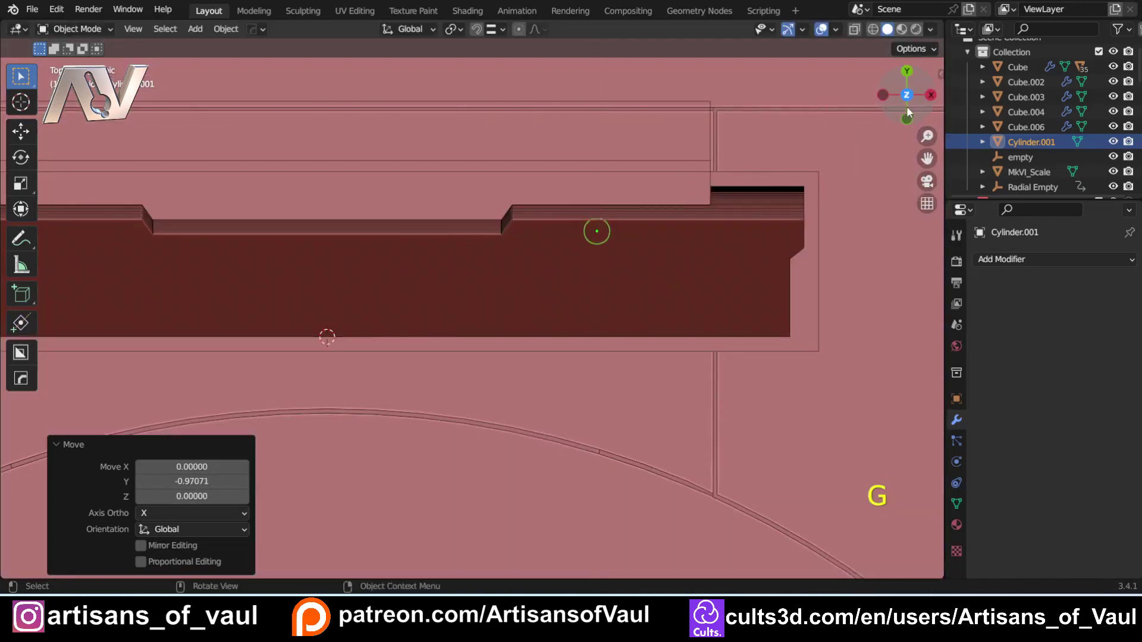
Isolate the cylinder in mesh editing with its bottom cap face selected
{"action": "middle_click_drag", "start_coordinate": [683, 192], "coordinate": [458, 119]}
{"action": "scroll", "coordinate": [488, 352], "scroll_direction": "down", "scroll_amount": 5}
{"action": "middle_click_drag", "start_coordinate": [487, 352], "coordinate": [433, 302]}
{"action": "scroll", "coordinate": [518, 322], "scroll_direction": "up", "scroll_amount": 4}
{"action": "scroll", "coordinate": [530, 333], "scroll_direction": "up", "scroll_amount": 3}
{"action": "scroll", "coordinate": [429, 298], "scroll_direction": "up", "scroll_amount": 2}
{"action": "scroll", "coordinate": [429, 298], "scroll_direction": "down", "scroll_amount": 4}
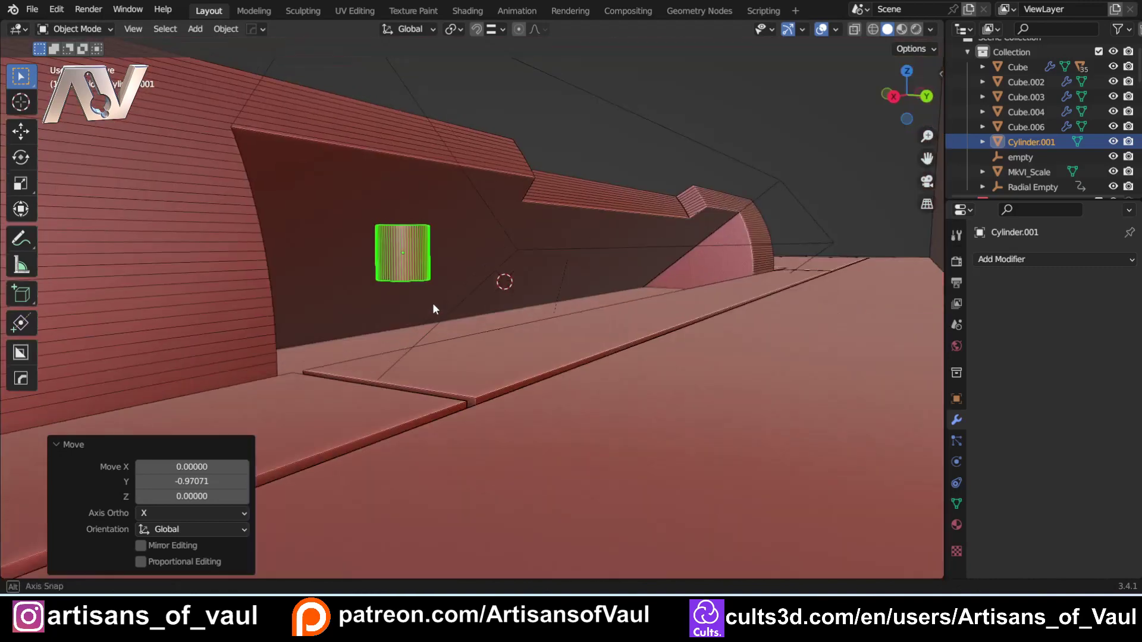
{"action": "key", "text": "Tab"}
{"action": "left_click", "coordinate": [526, 311]}
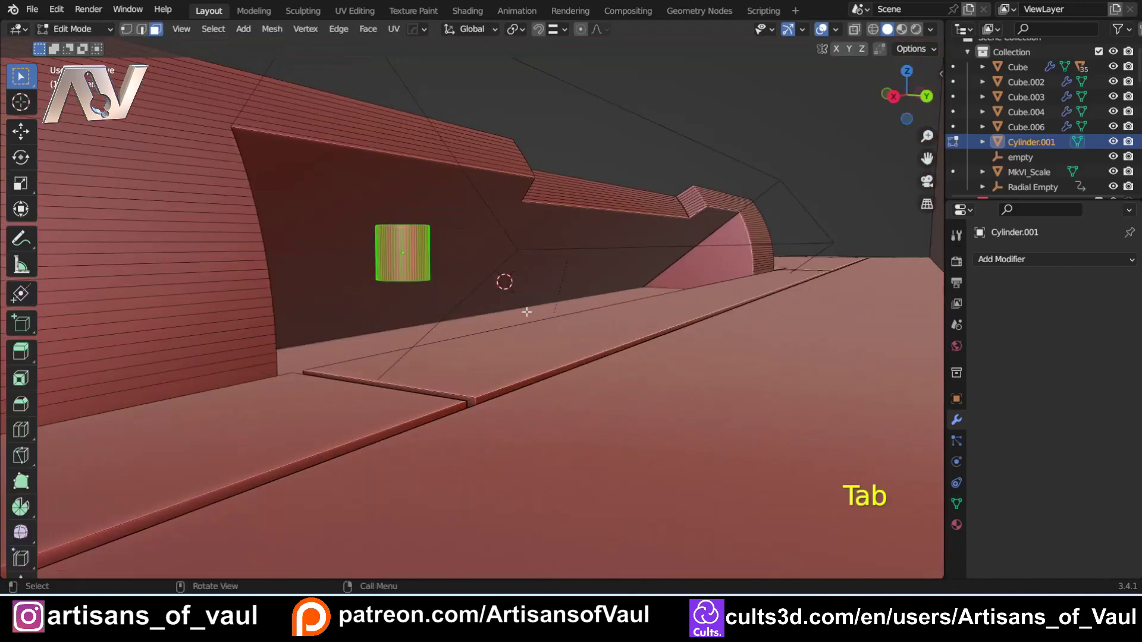
{"action": "key", "text": "KP_Divide"}
{"action": "middle_click_drag", "start_coordinate": [467, 448], "coordinate": [478, 398]}
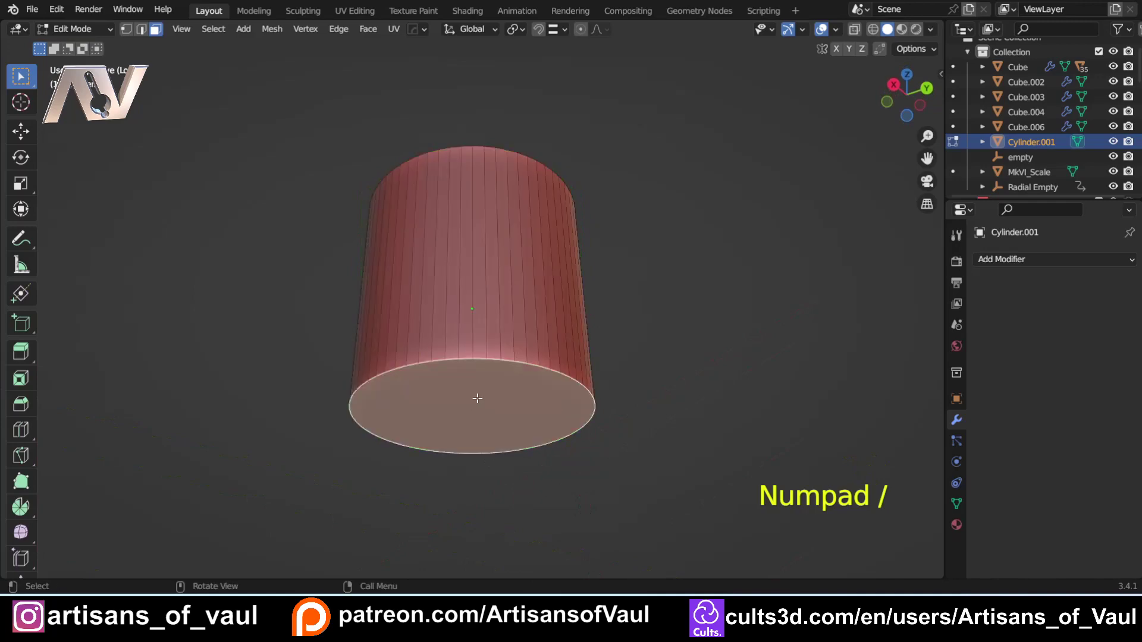
Extrude the cylinder's bottom cap in place, scale it by about 1.51, and extrude it about 0.51 to form a collar
{"action": "scroll", "coordinate": [478, 398], "scroll_direction": "down", "scroll_amount": 4}
{"action": "key", "text": "e"}
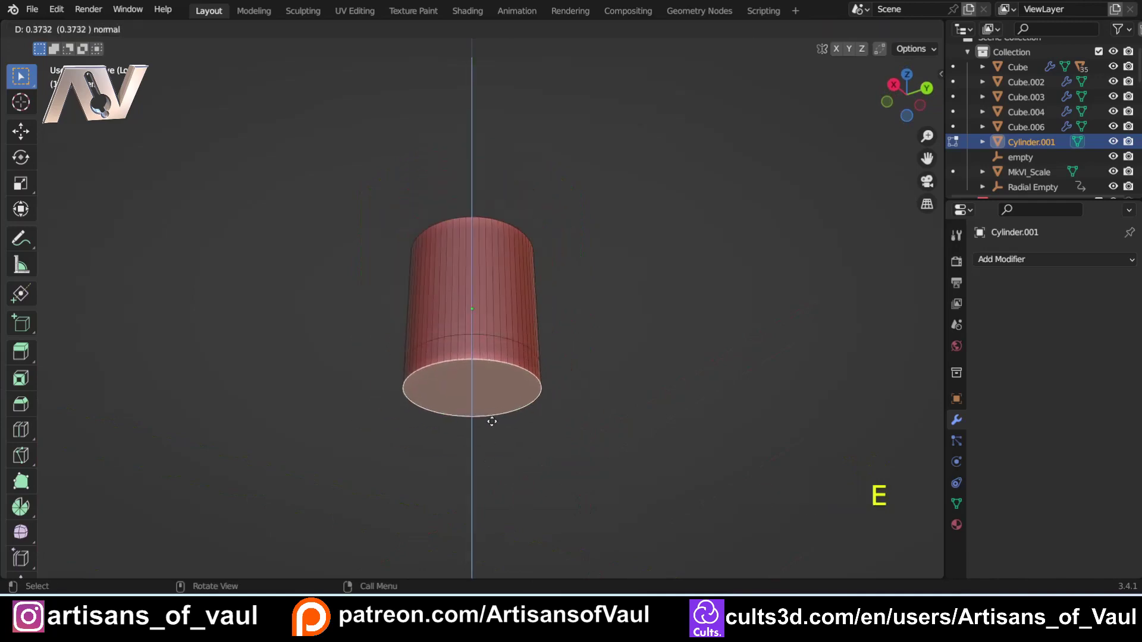
{"action": "right_click", "coordinate": [492, 422]}
{"action": "key", "text": "s"}
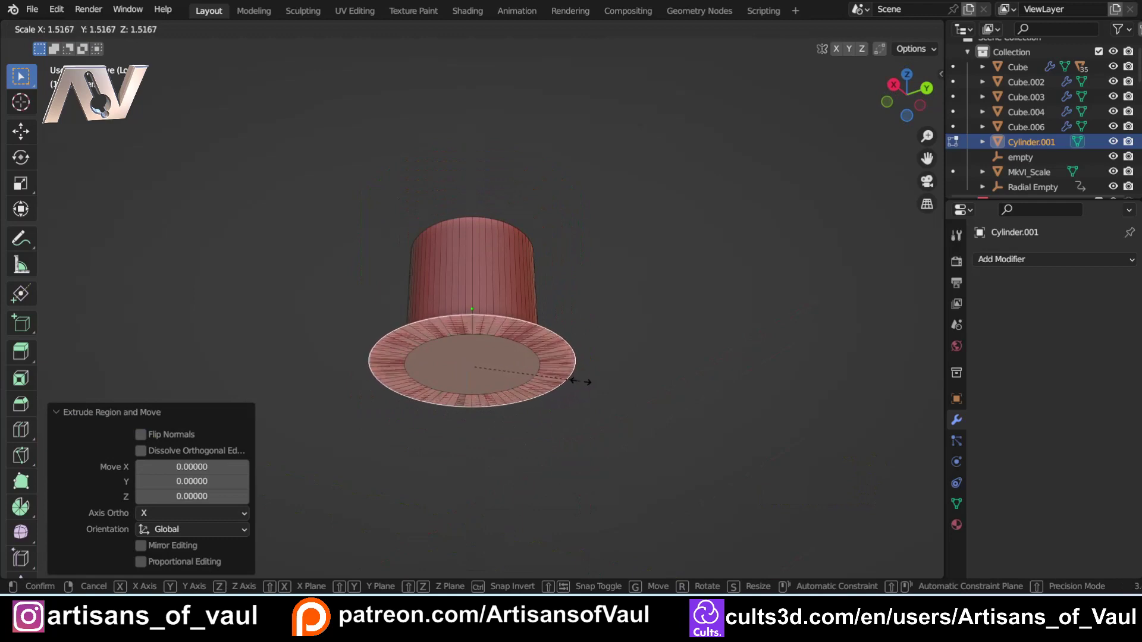
{"action": "left_click", "coordinate": [580, 383]}
{"action": "key", "text": "e"}
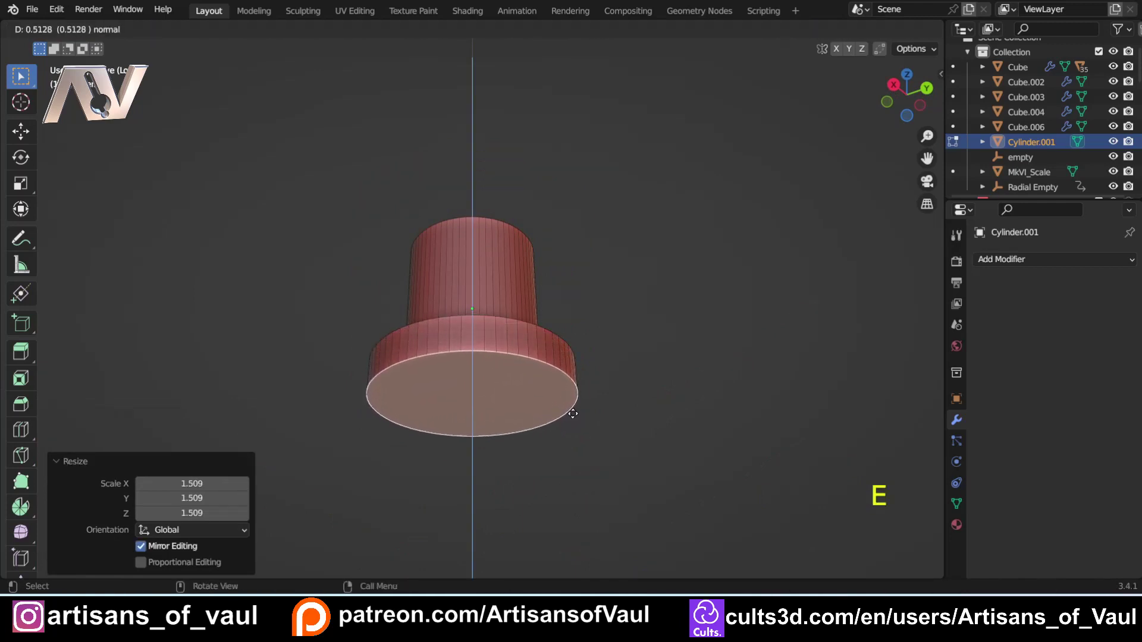
{"action": "left_click", "coordinate": [573, 413]}
Inset the collar's bottom face by about 0.16 and extrude it downward into a long lower body
{"action": "key", "text": "i"}
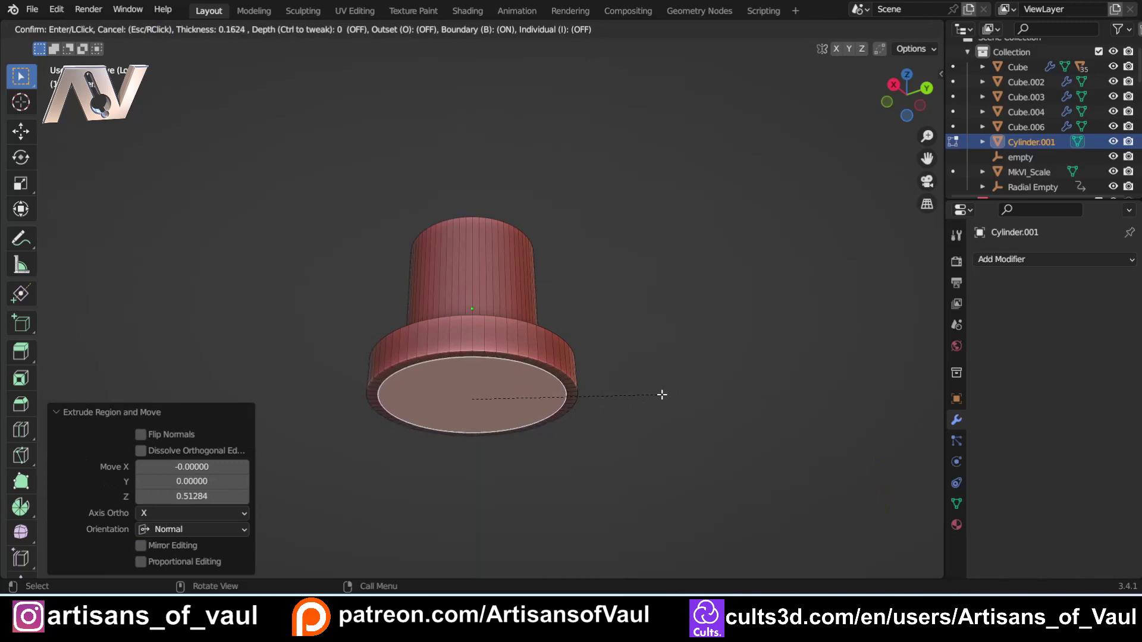
{"action": "left_click", "coordinate": [661, 394]}
{"action": "key", "text": "e"}
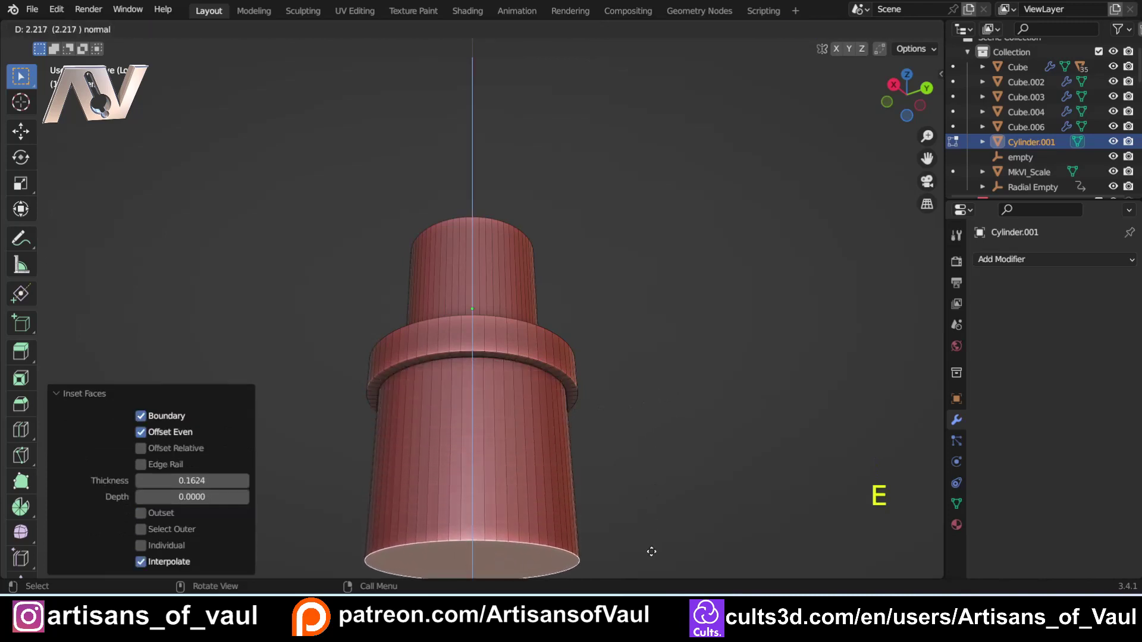
{"action": "left_click", "coordinate": [641, 111]}
{"action": "scroll", "coordinate": [640, 235], "scroll_direction": "down", "scroll_amount": 5}
{"action": "middle_click_drag", "start_coordinate": [640, 234], "coordinate": [514, 304]}
Bring back the rest of the model and raise the cylinder's top cap about 1.53 along Z towards the panel
{"action": "key", "text": "KP_Divide"}
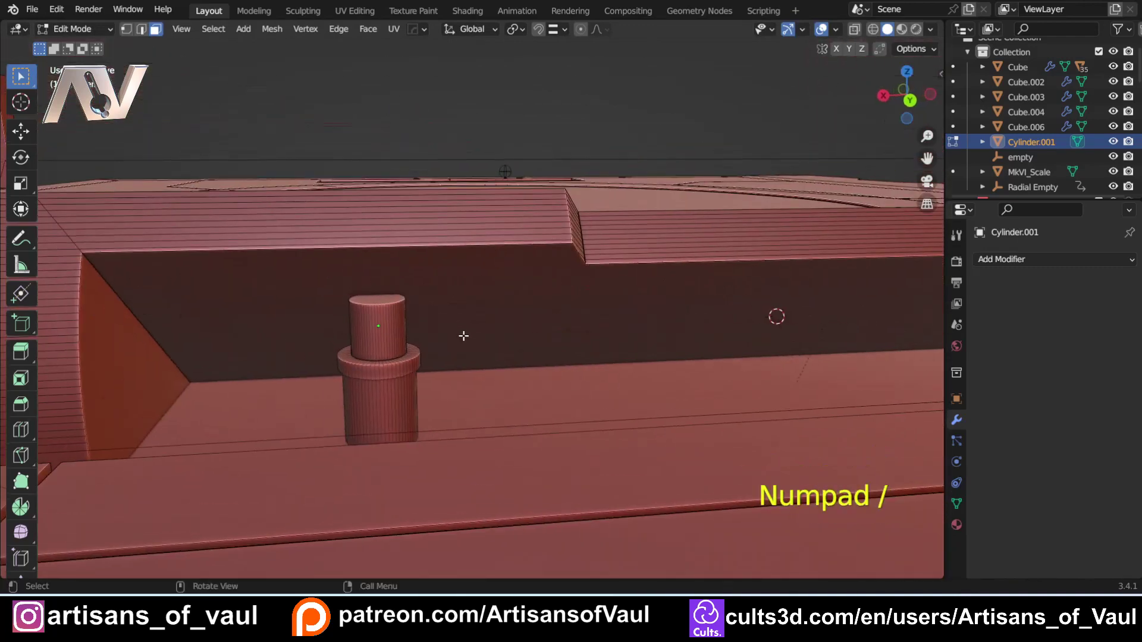
{"action": "key", "text": "Tab"}
{"action": "key", "text": "g"}
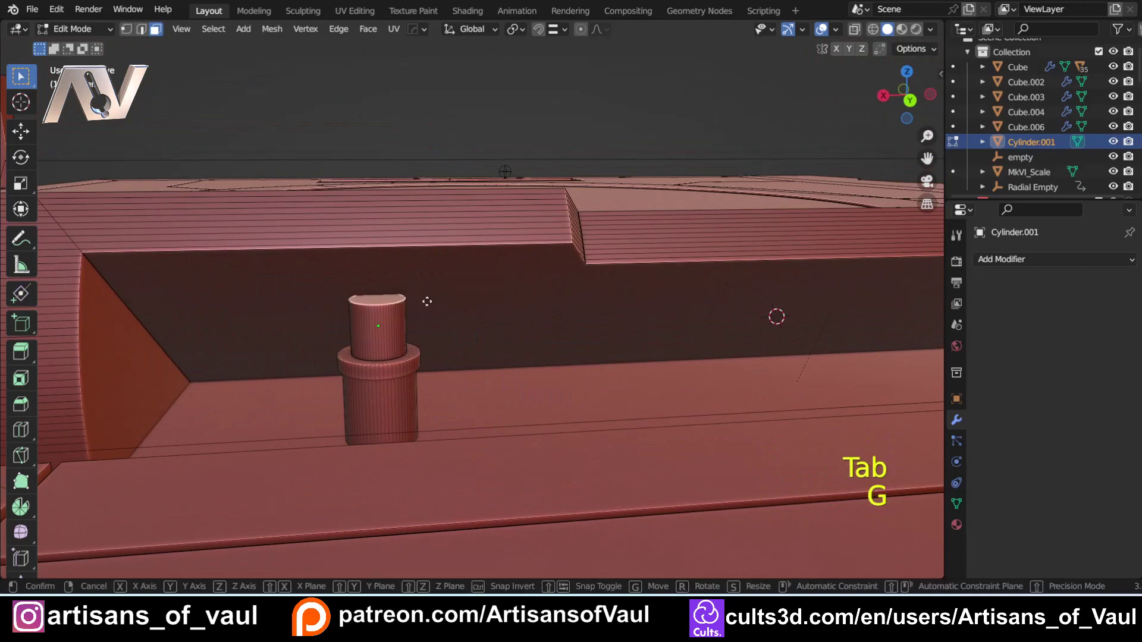
{"action": "key", "text": "z"}
{"action": "left_click", "coordinate": [432, 260]}
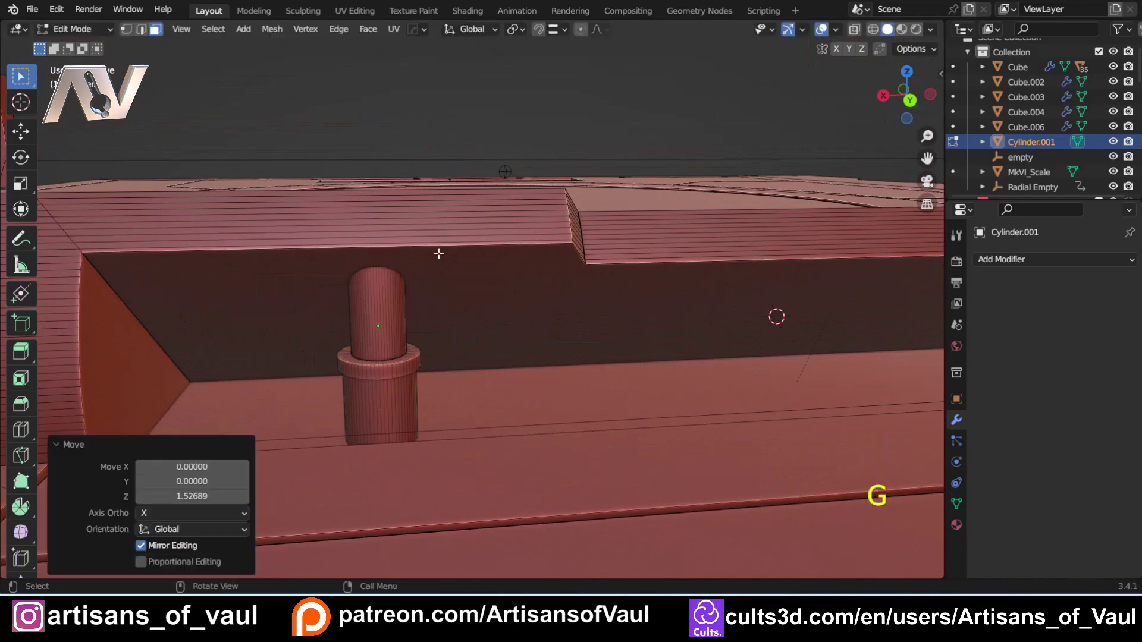
{"action": "key", "text": "Tab"}
Turn off the wireframe overlay and view the cylinder beneath the raised panel from the side
{"action": "mouse_move", "coordinate": [445, 165]}
{"action": "middle_mouse_down"}
{"action": "mouse_move", "coordinate": [492, 199]}
{"action": "mouse_move", "coordinate": [590, 217]}
{"action": "mouse_move", "coordinate": [497, 179]}
{"action": "mouse_move", "coordinate": [452, 178]}
{"action": "middle_mouse_up"}
{"action": "left_click", "coordinate": [452, 177]}
{"action": "middle_click_drag", "start_coordinate": [481, 257], "coordinate": [471, 328]}
{"action": "left_click", "coordinate": [835, 30]}
{"action": "left_click", "coordinate": [744, 279]}
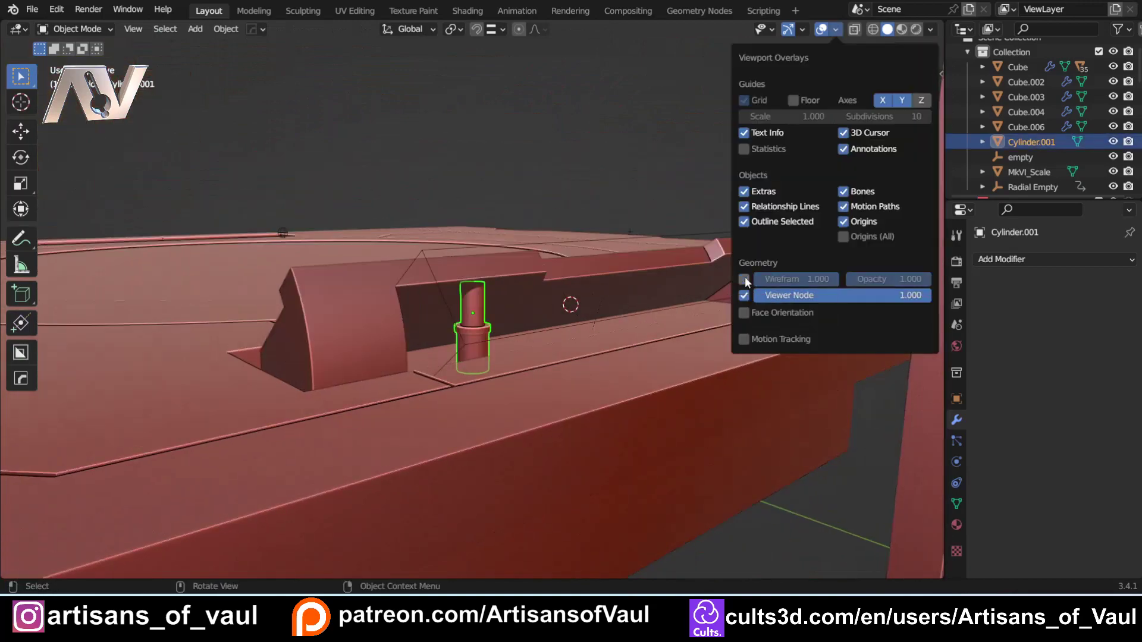
{"action": "scroll", "coordinate": [453, 309], "scroll_direction": "up", "scroll_amount": 2}
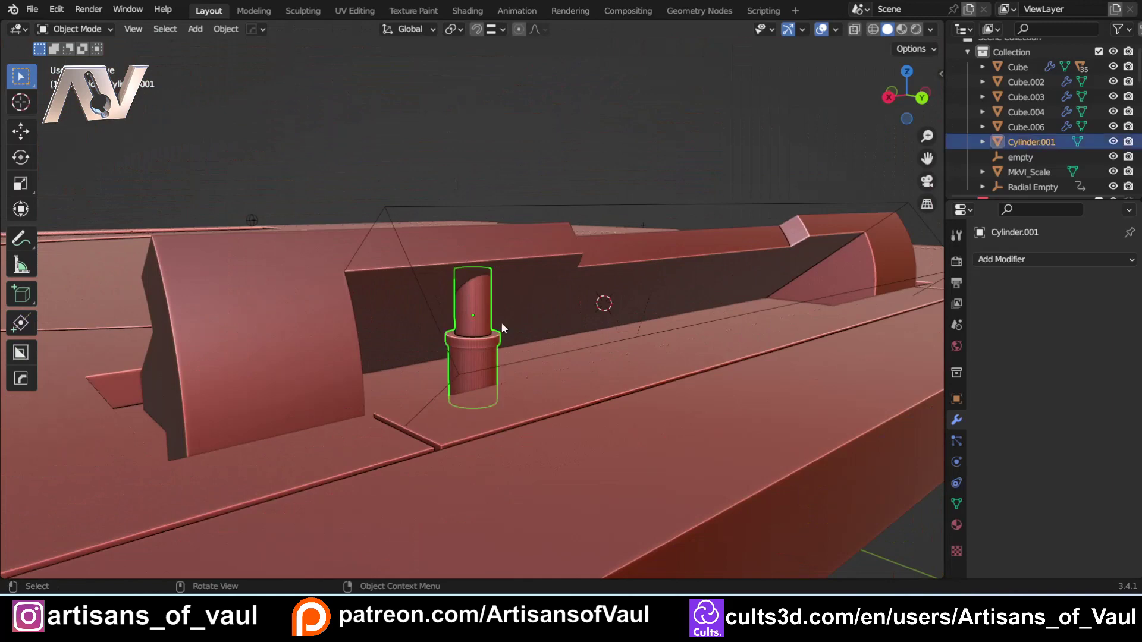
{"action": "middle_click_drag", "start_coordinate": [502, 324], "coordinate": [547, 333]}
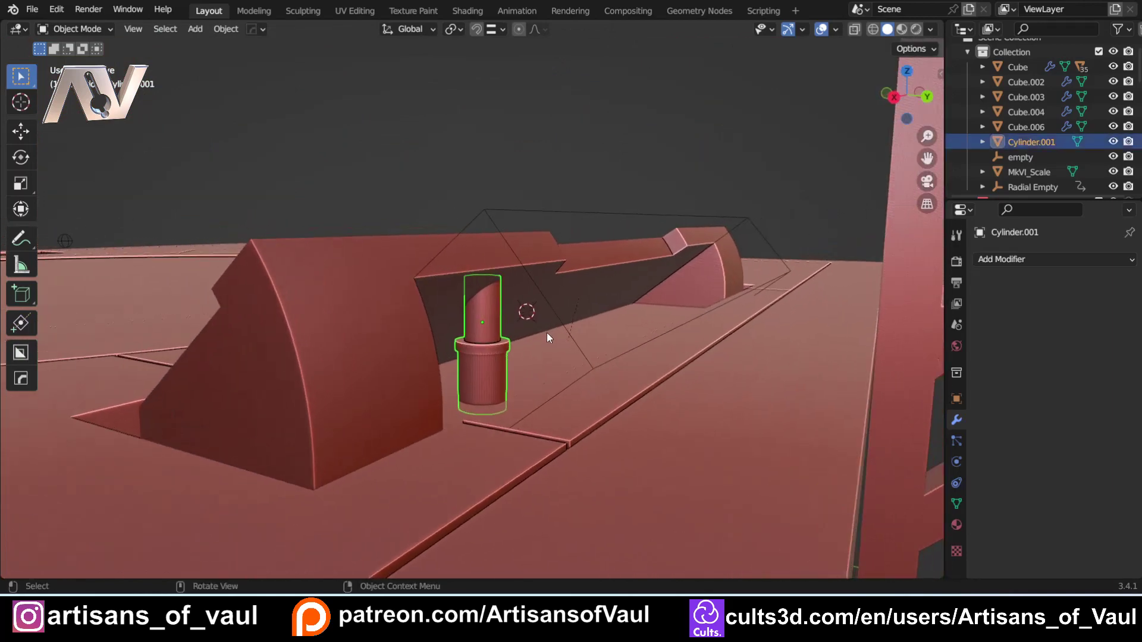
Rotate the cylinder about 19.5° around the X axis so it leans under the raised panel
{"action": "key", "text": "r"}
{"action": "key", "text": "x"}
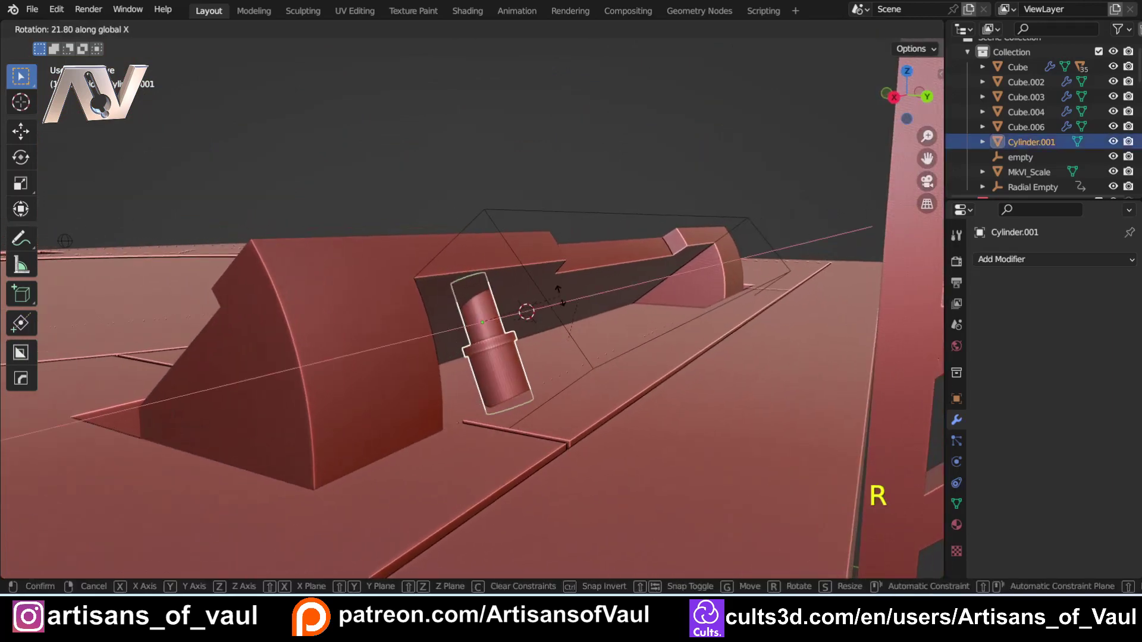
{"action": "left_click", "coordinate": [542, 315]}
{"action": "middle_click_drag", "start_coordinate": [541, 315], "coordinate": [579, 446]}
{"action": "middle_click_drag", "start_coordinate": [588, 360], "coordinate": [536, 370]}
{"action": "scroll", "coordinate": [536, 370], "scroll_direction": "up", "scroll_amount": 3}
{"action": "middle_click_drag", "start_coordinate": [476, 398], "coordinate": [597, 362], "text": "shift"}
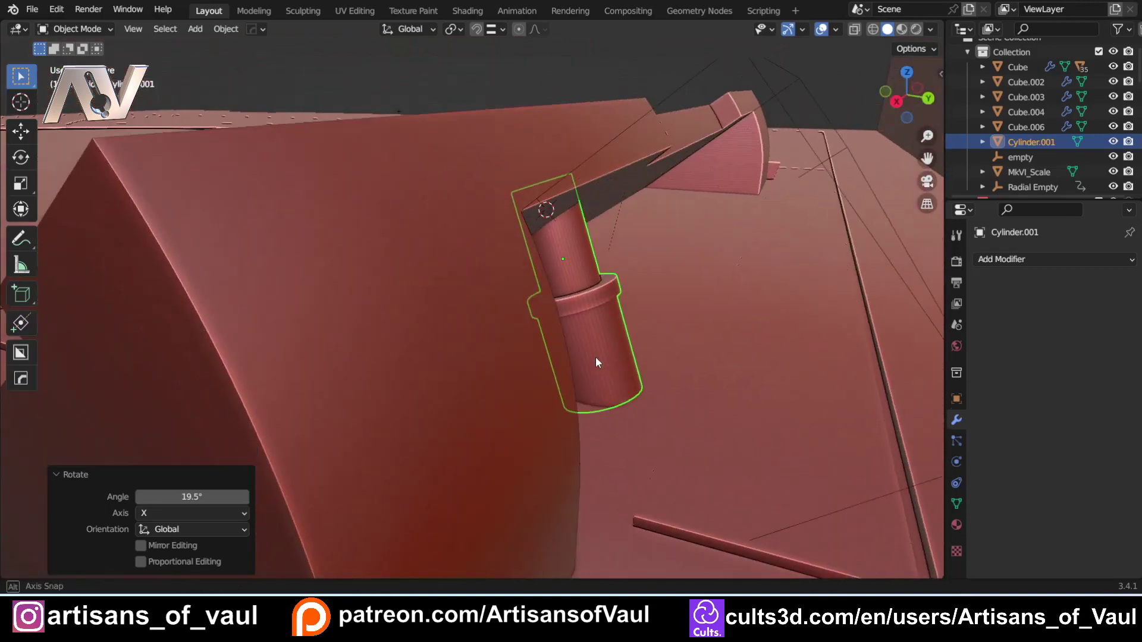
In wireframe display, extend the cylinder's bottom cap about 1 downward along its local Z axis
{"action": "key", "text": "Tab"}
{"action": "key", "text": "shift+z"}
{"action": "middle_click_drag", "start_coordinate": [645, 408], "coordinate": [596, 375]}
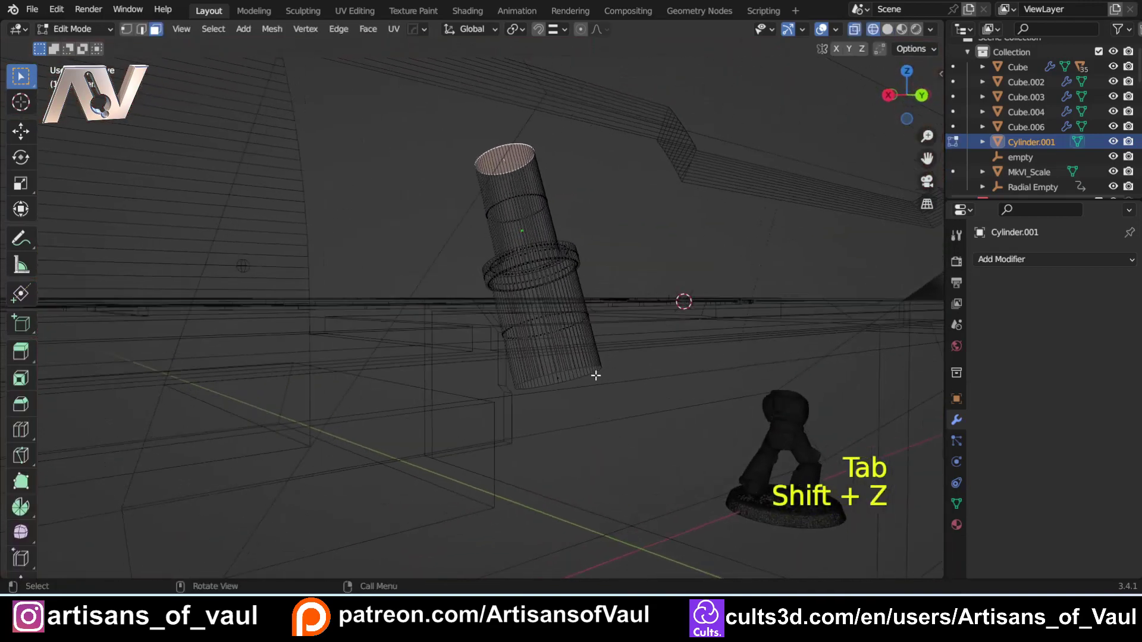
{"action": "key", "text": "g"}
{"action": "key", "text": "z"}
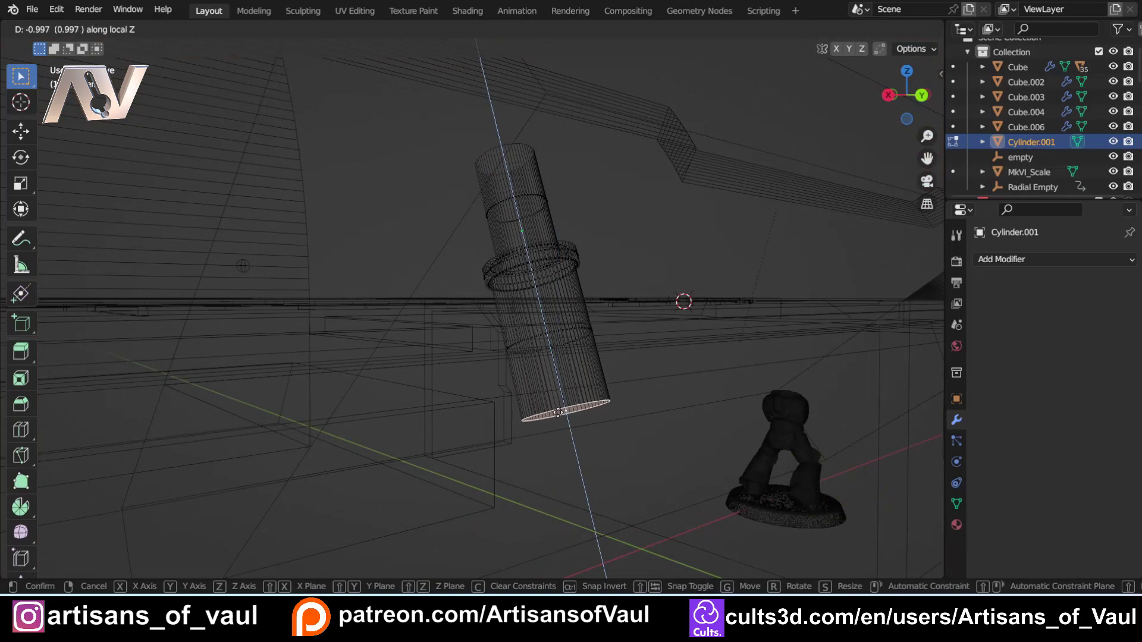
{"action": "left_click", "coordinate": [572, 312]}
{"action": "key", "text": "Tab"}
{"action": "key", "text": "shift+z"}
{"action": "scroll", "coordinate": [575, 312], "scroll_direction": "up", "scroll_amount": 3}
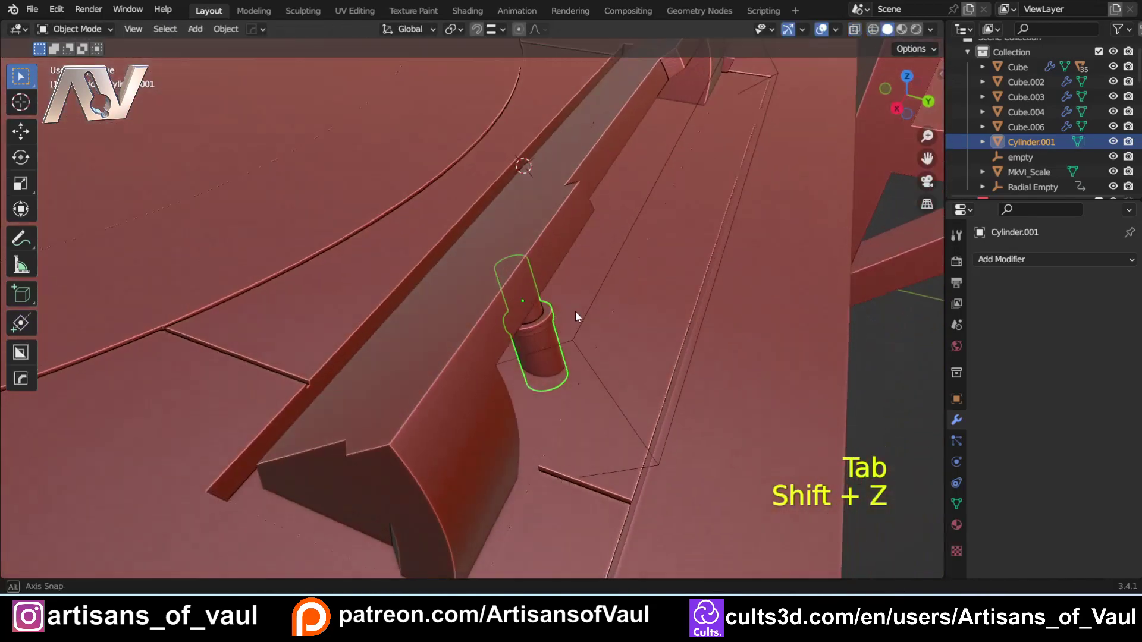
{"action": "middle_click_drag", "start_coordinate": [576, 311], "coordinate": [454, 331]}
Mirror the cylinder across the raised panel along X, using the panel as the mirror object
{"action": "middle_click_drag", "start_coordinate": [715, 276], "coordinate": [498, 250], "text": "shift"}
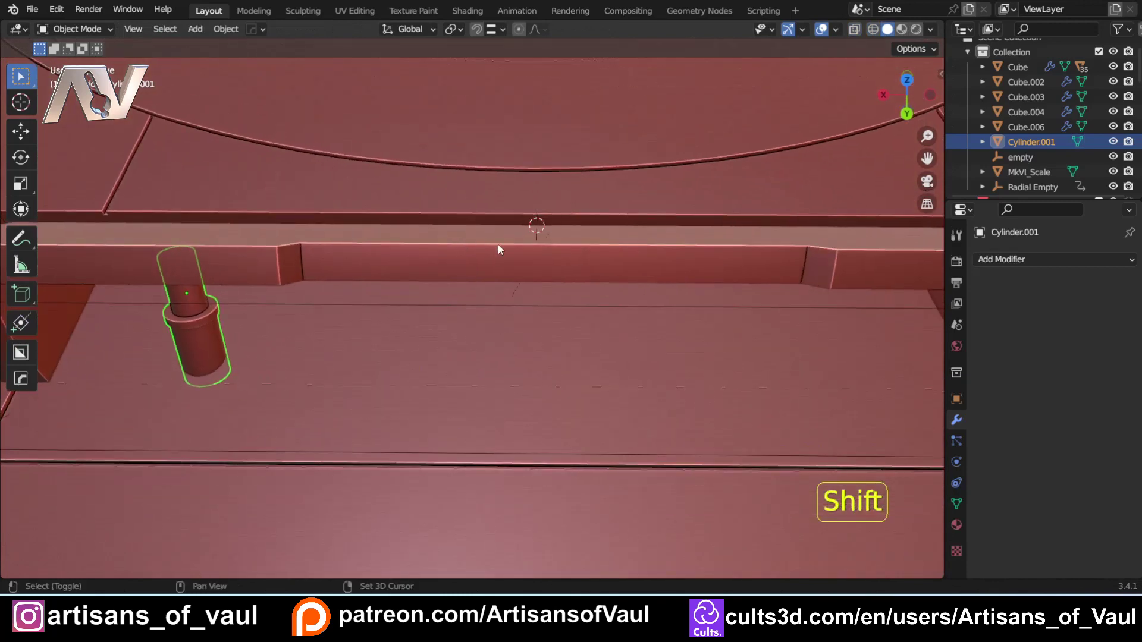
{"action": "left_click", "coordinate": [499, 250], "text": "shift"}
{"action": "scroll", "coordinate": [502, 270], "scroll_direction": "down", "scroll_amount": 4}
{"action": "key", "text": "alt+x"}
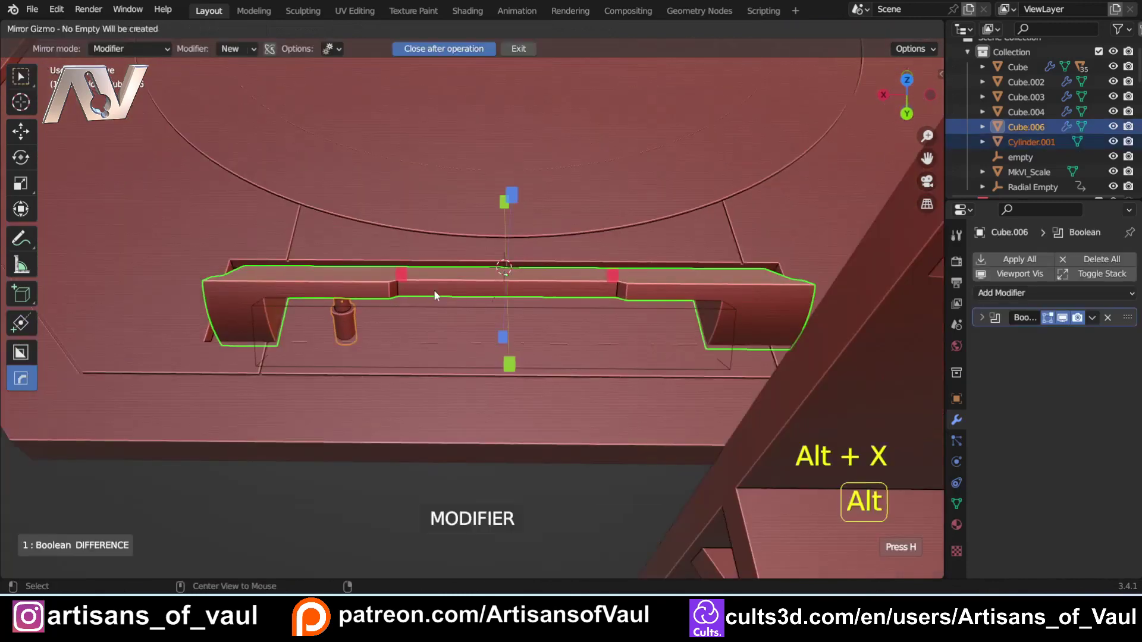
{"action": "left_click", "coordinate": [401, 275]}
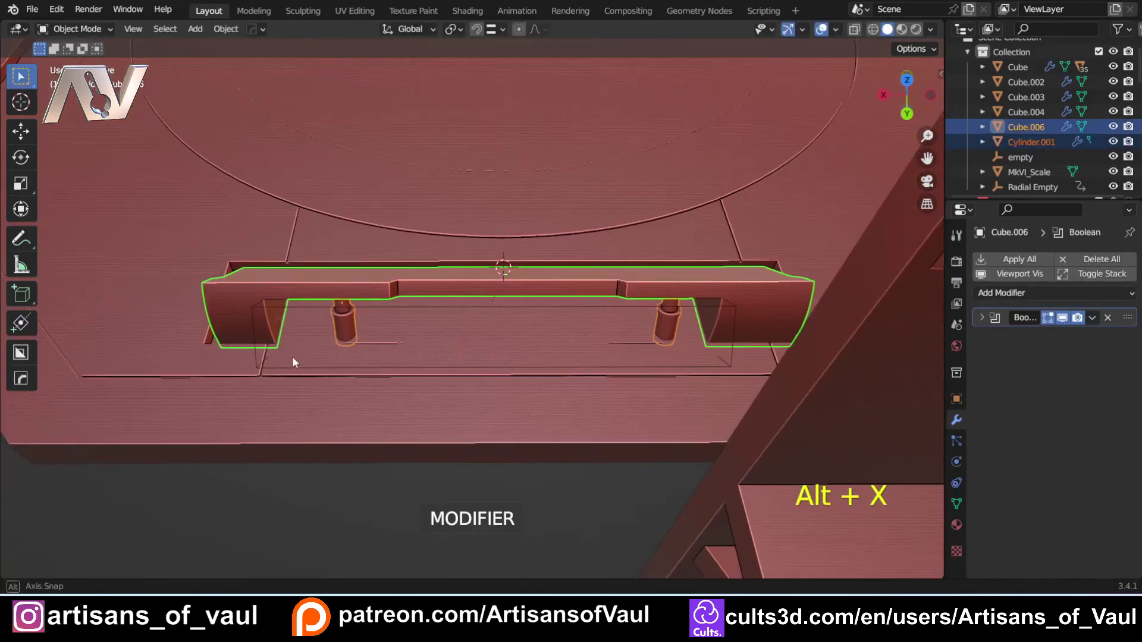
{"action": "middle_click_drag", "start_coordinate": [292, 361], "coordinate": [309, 269]}
{"action": "scroll", "coordinate": [472, 263], "scroll_direction": "up", "scroll_amount": 2}
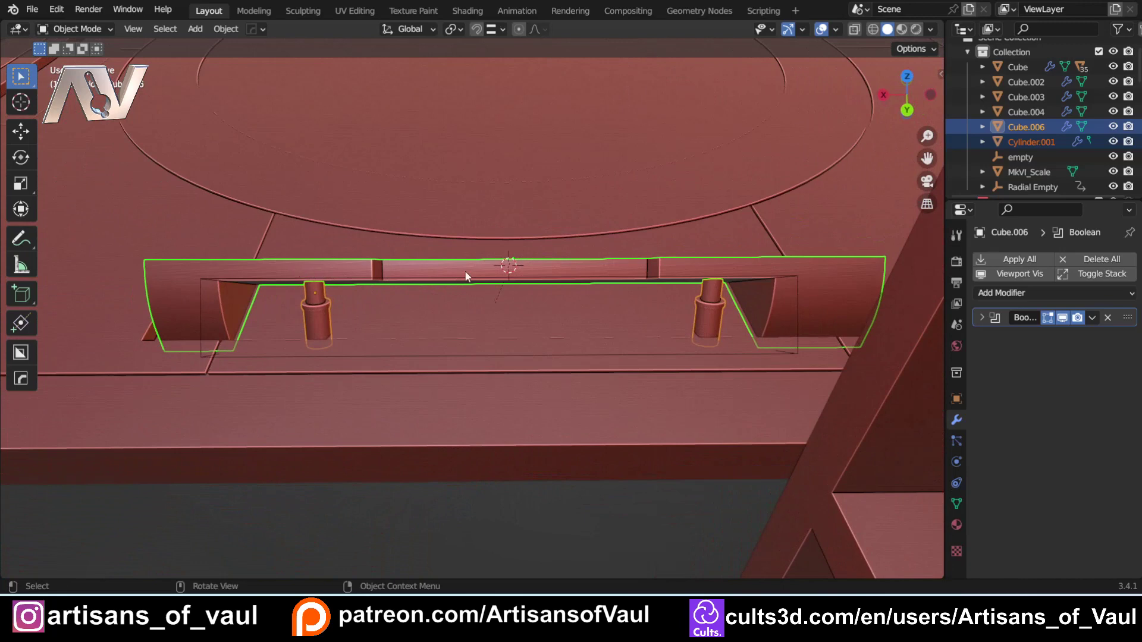
Select the cutter box of the raised panel's opening and view it straight from the back
{"action": "scroll", "coordinate": [543, 265], "scroll_direction": "down", "scroll_amount": 2}
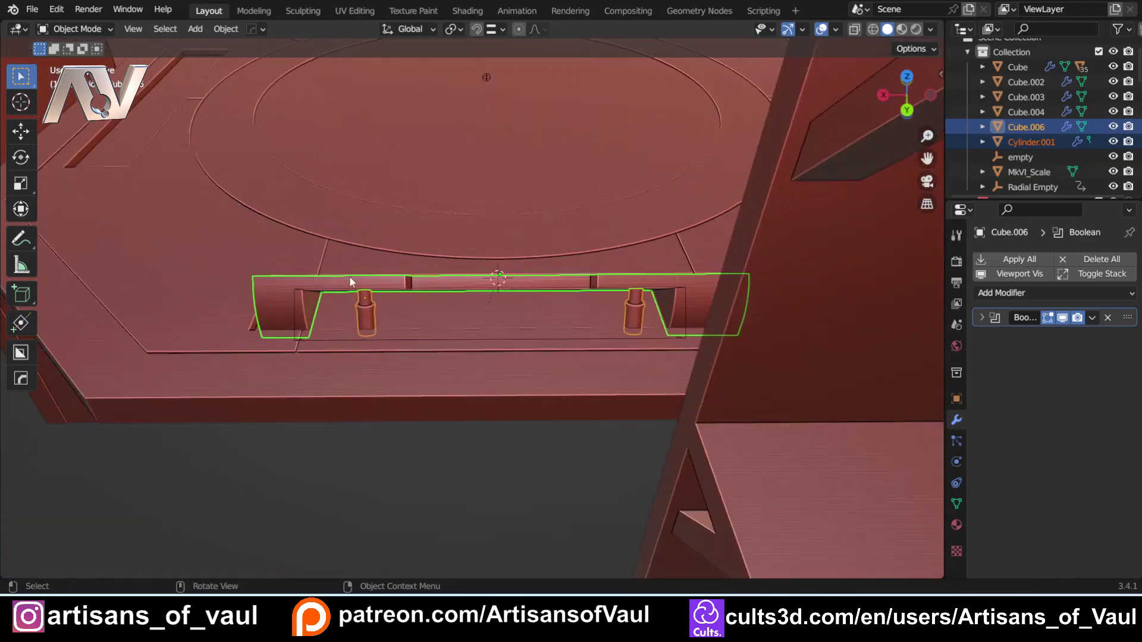
{"action": "left_click", "coordinate": [292, 314]}
{"action": "left_click", "coordinate": [321, 313]}
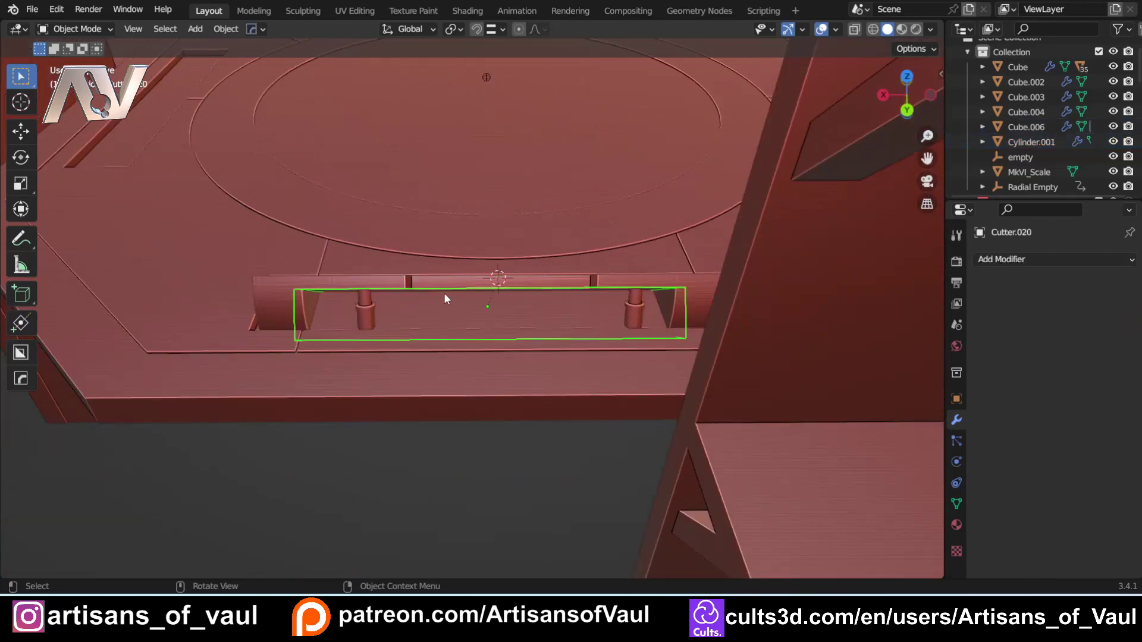
{"action": "scroll", "coordinate": [444, 293], "scroll_direction": "up", "scroll_amount": 2}
{"action": "left_click", "coordinate": [906, 110]}
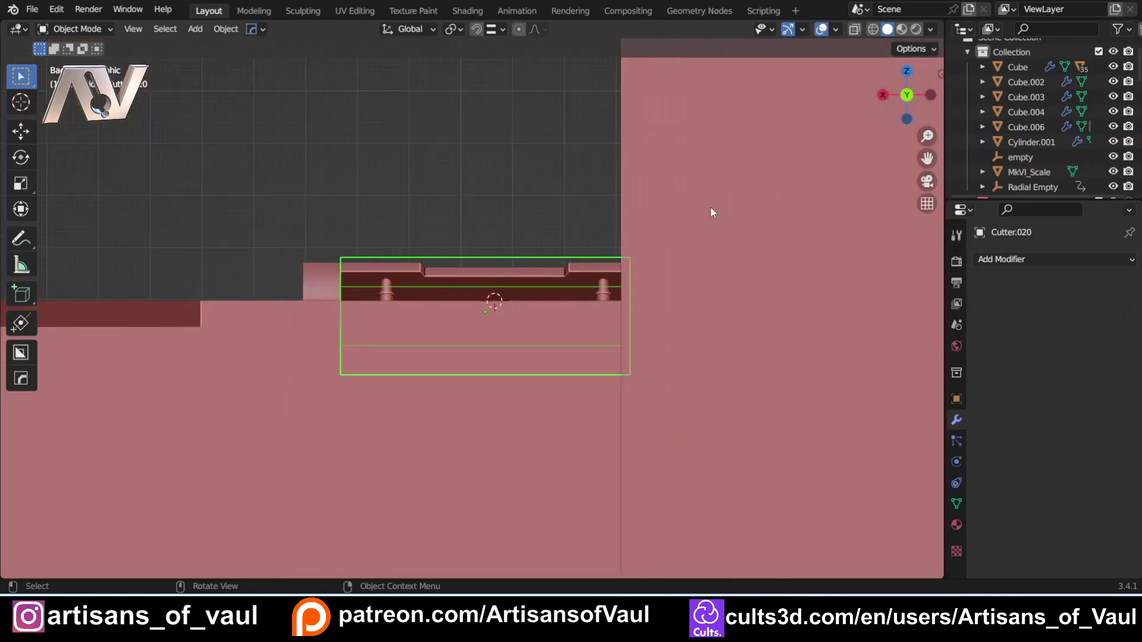
{"action": "middle_click_drag", "start_coordinate": [433, 213], "coordinate": [438, 247]}
{"action": "left_click", "coordinate": [903, 105]}
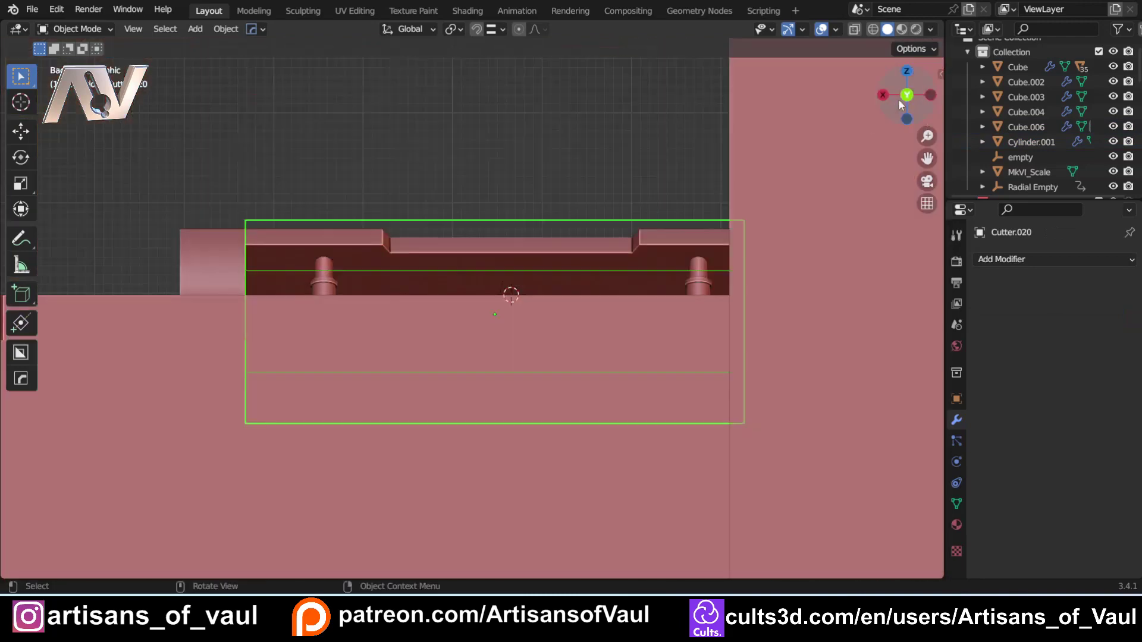
Add the raised panel and the mirrored cylinders to the selection and isolate them together with the cutter box
{"action": "left_click", "coordinate": [228, 257], "text": "shift"}
{"action": "left_click", "coordinate": [659, 267], "text": "shift"}
{"action": "key", "text": "shift+z"}
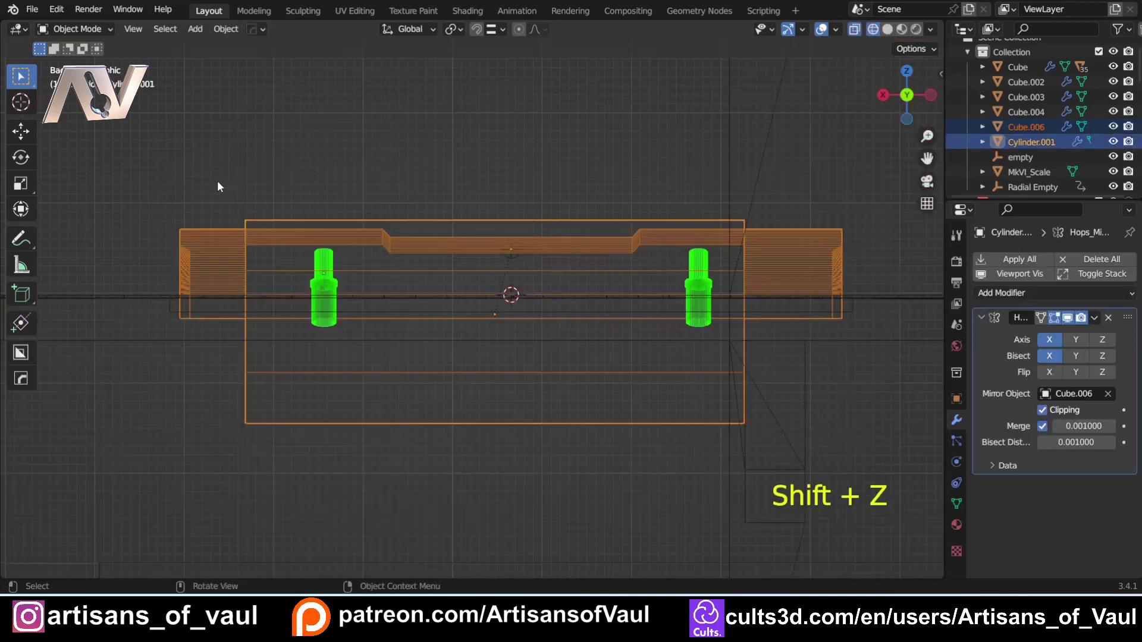
{"action": "key", "text": "shift+z"}
{"action": "key", "text": "KP_Divide"}
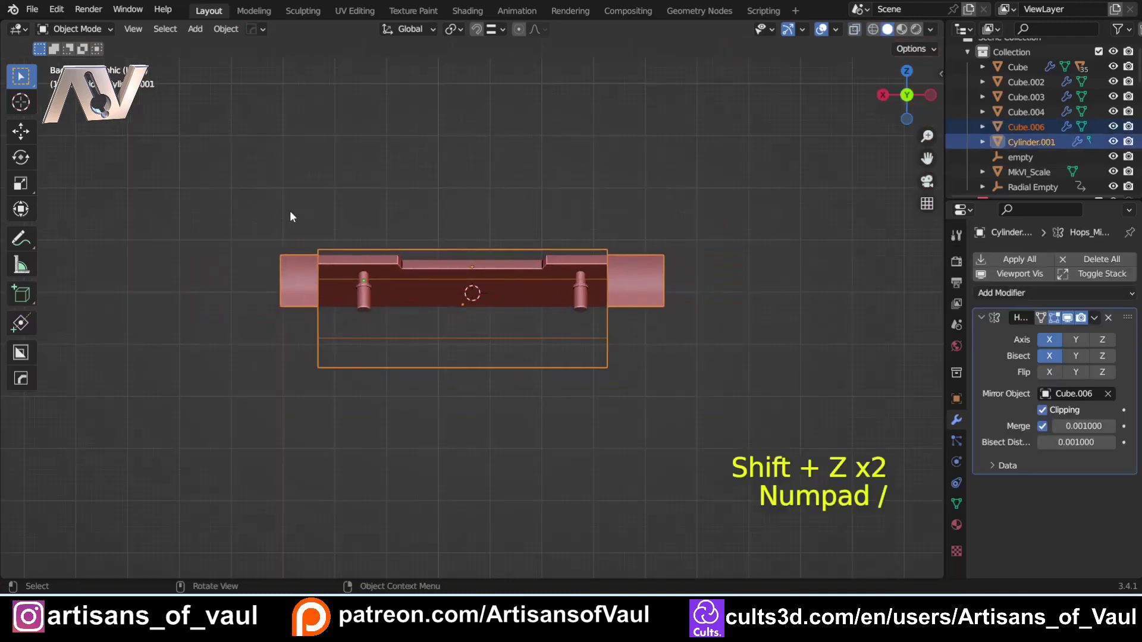
{"action": "middle_click_drag", "start_coordinate": [263, 227], "coordinate": [287, 245], "text": "shift"}
{"action": "scroll", "coordinate": [291, 238], "scroll_direction": "down", "scroll_amount": 2}
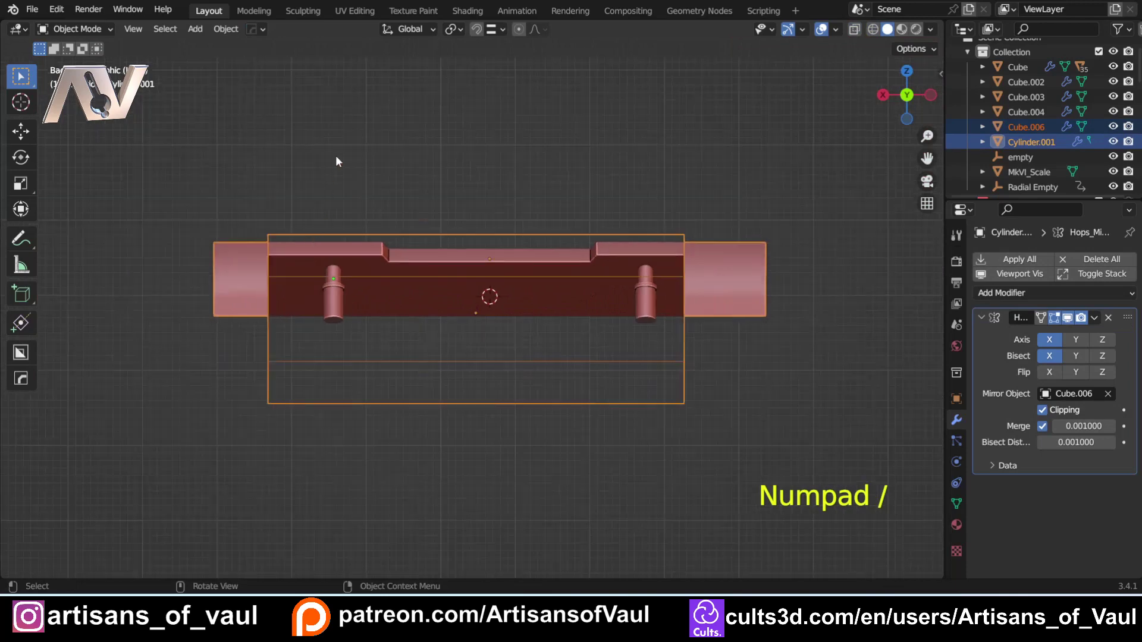
Cut the middle section out of the opening's cutter box with a BoxCutter box, leaving a separate opening at each end
{"action": "key", "text": "alt+w"}
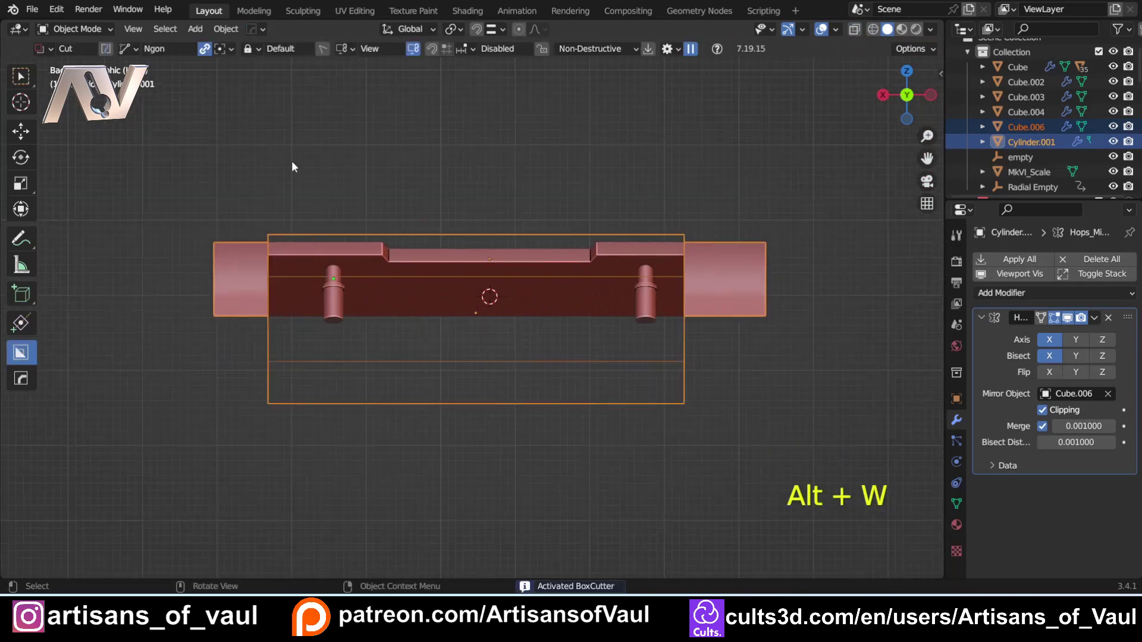
{"action": "key", "text": "d"}
{"action": "left_click", "coordinate": [286, 122]}
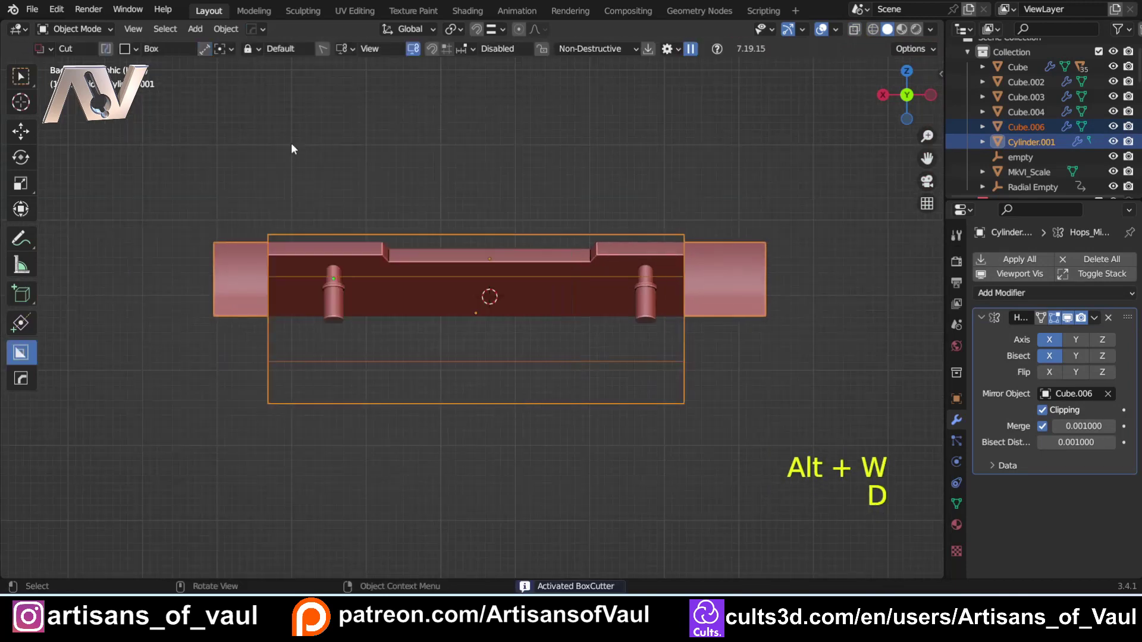
{"action": "left_click", "coordinate": [371, 224]}
{"action": "scroll", "coordinate": [371, 217], "scroll_direction": "up", "scroll_amount": 2}
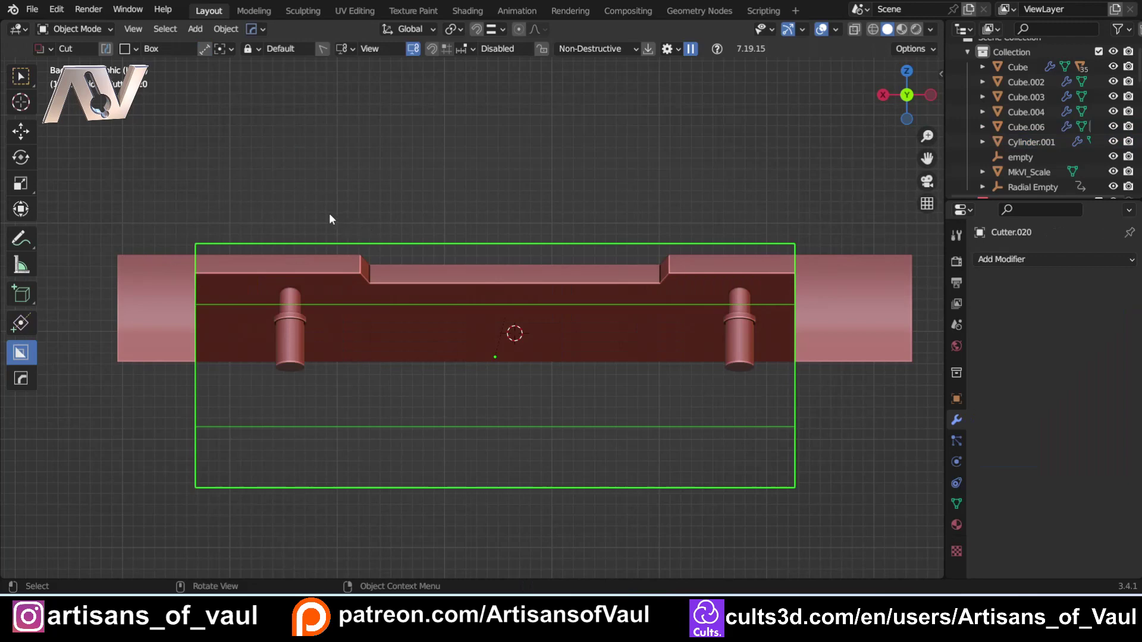
{"action": "mouse_move", "coordinate": [330, 215]}
{"action": "left_mouse_down"}
{"action": "mouse_move", "coordinate": [376, 271]}
{"action": "mouse_move", "coordinate": [697, 527]}
{"action": "left_mouse_up"}
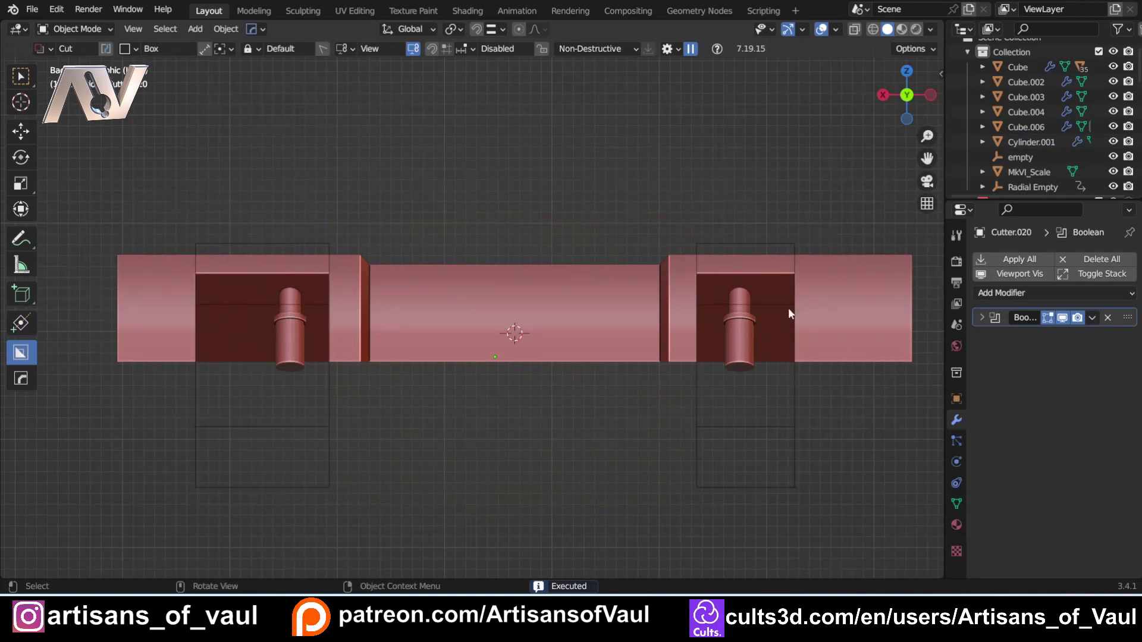
Move the mirrored cylinder about -1.57 along X, closer to the inner wall of its opening
{"action": "left_click", "coordinate": [291, 340]}
{"action": "middle_click_drag", "start_coordinate": [291, 340], "coordinate": [342, 337], "text": "shift"}
{"action": "scroll", "coordinate": [366, 337], "scroll_direction": "up", "scroll_amount": 2}
{"action": "key", "text": "g"}
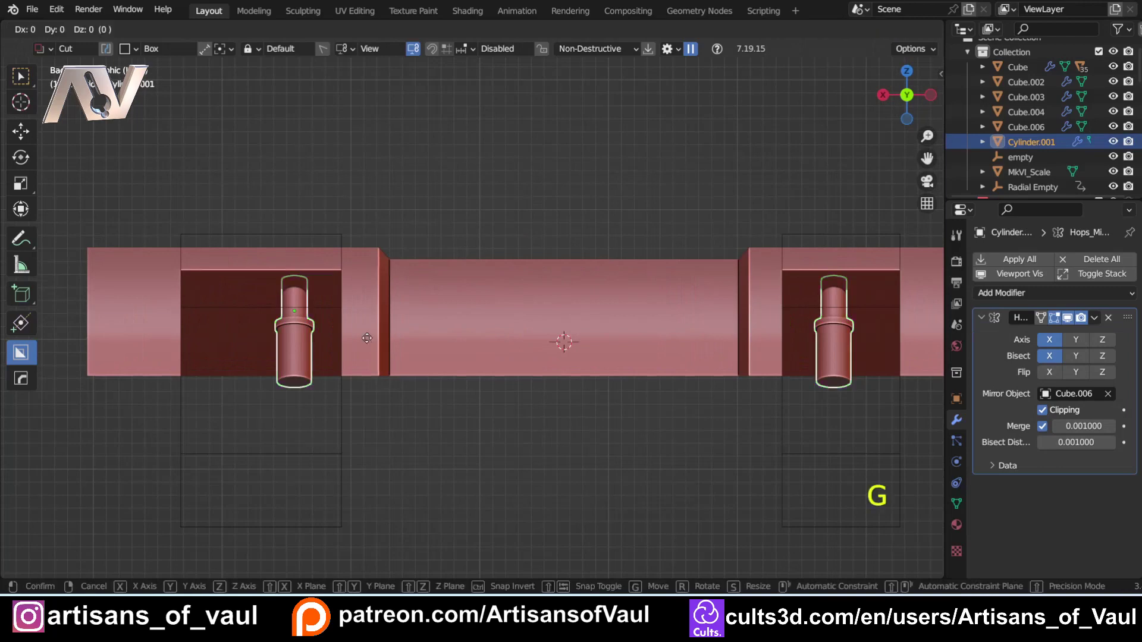
{"action": "key", "text": "x"}
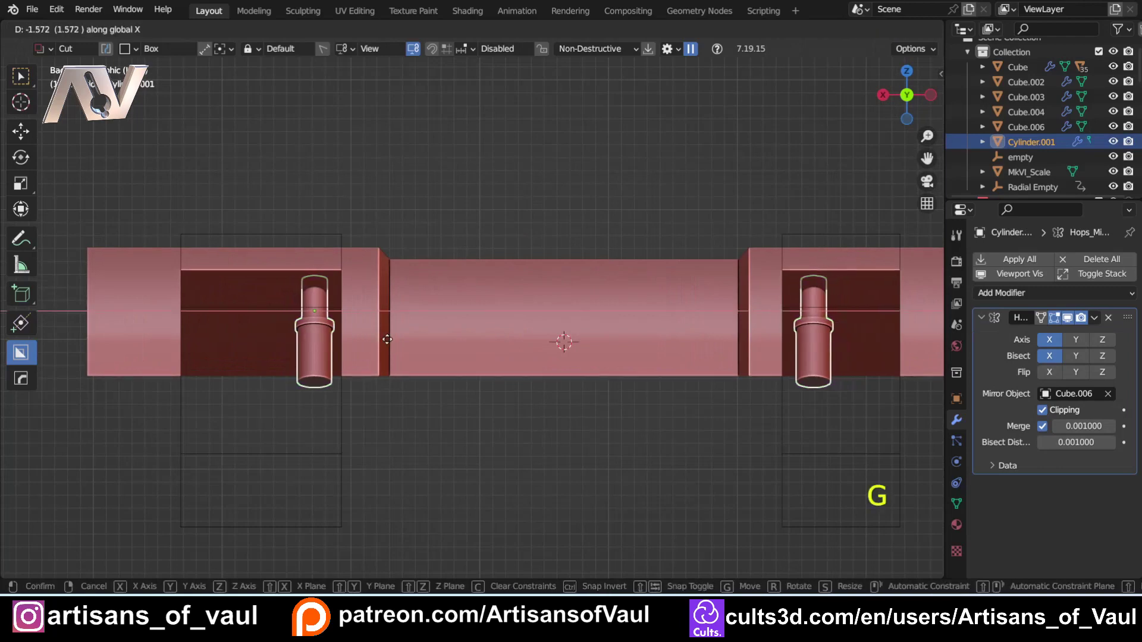
{"action": "left_click", "coordinate": [388, 339]}
Duplicate the mirrored cylinder and place the copy about 8.1 along X, near the outer wall of the opening
{"action": "key", "text": "shift+d"}
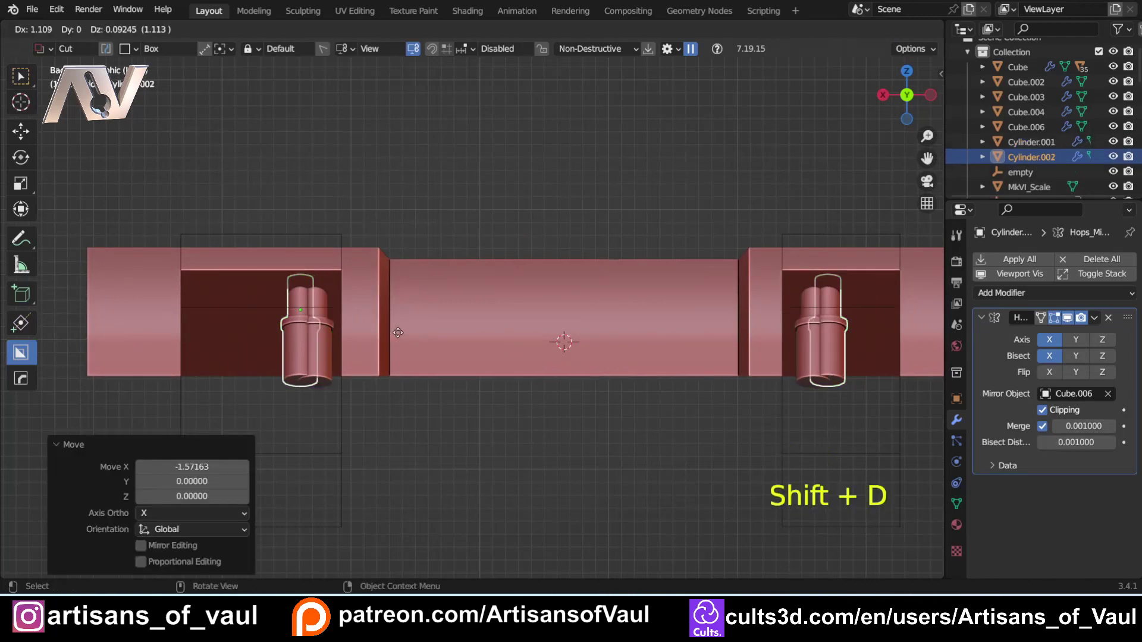
{"action": "left_click", "coordinate": [307, 353]}
{"action": "middle_click_drag", "start_coordinate": [371, 184], "coordinate": [427, 181], "text": "shift"}
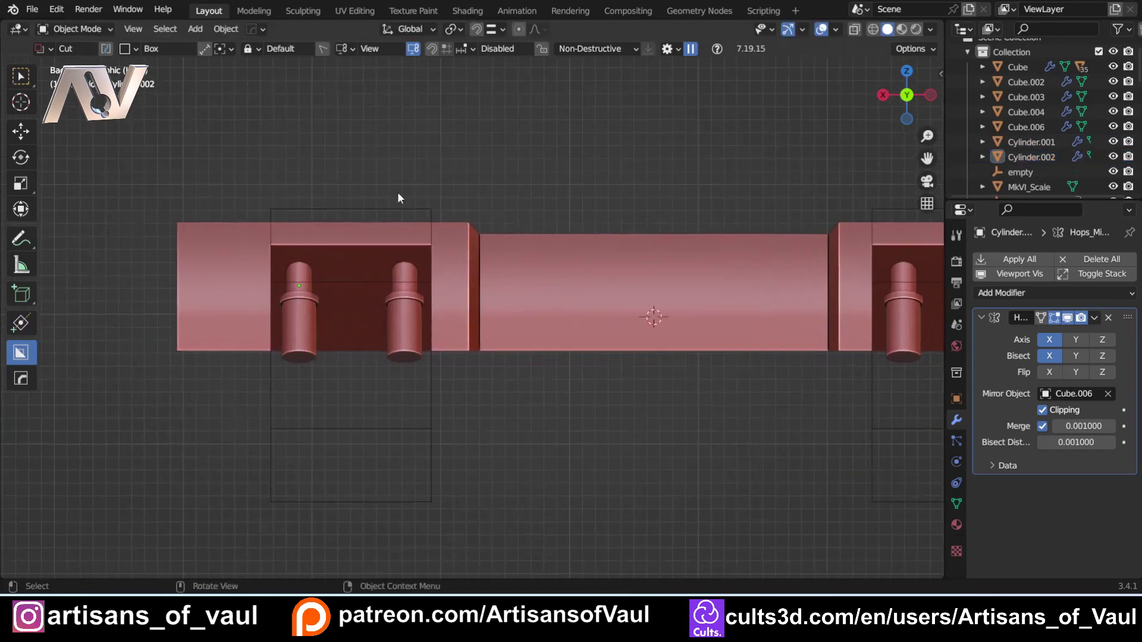
Cut the strip between the two cylinders out of the opening's cutter box with a BoxCutter box, splitting it in two
{"action": "left_click", "coordinate": [342, 207]}
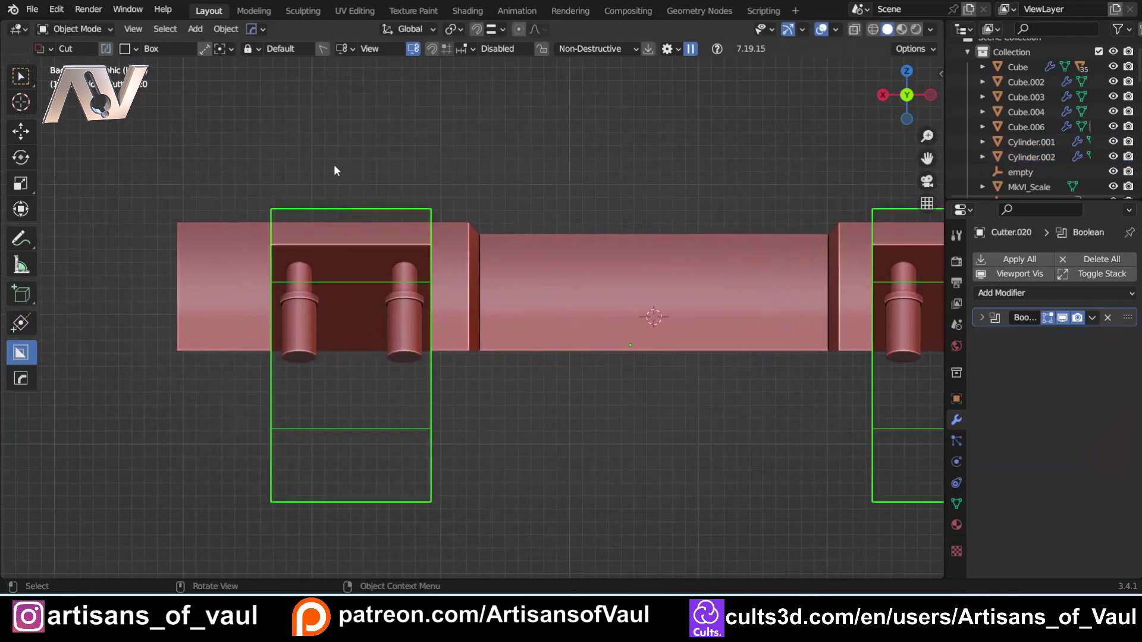
{"action": "mouse_move", "coordinate": [336, 167]}
{"action": "left_mouse_down"}
{"action": "mouse_move", "coordinate": [383, 521]}
{"action": "mouse_move", "coordinate": [370, 537]}
{"action": "left_mouse_up"}
{"action": "middle_click_drag", "start_coordinate": [370, 536], "coordinate": [464, 383]}
Mirror the raised panel along X with a HardOps mirror so the split openings repeat at its other end
{"action": "middle_click_drag", "start_coordinate": [293, 262], "coordinate": [573, 313]}
{"action": "left_click", "coordinate": [573, 313]}
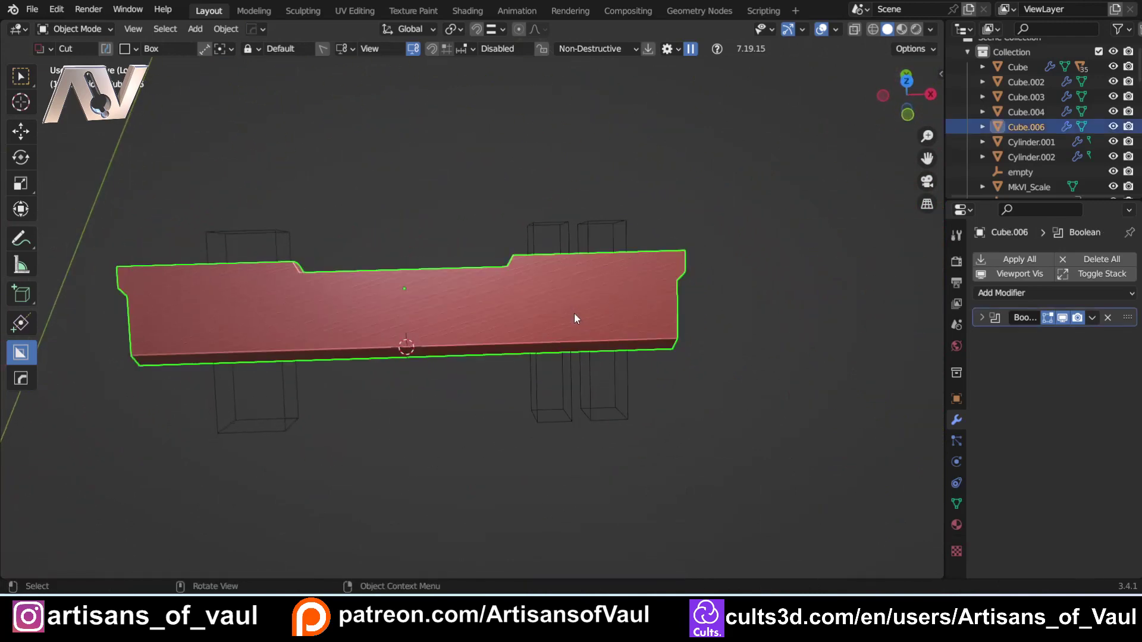
{"action": "key", "text": "alt+x"}
{"action": "left_click", "coordinate": [508, 287]}
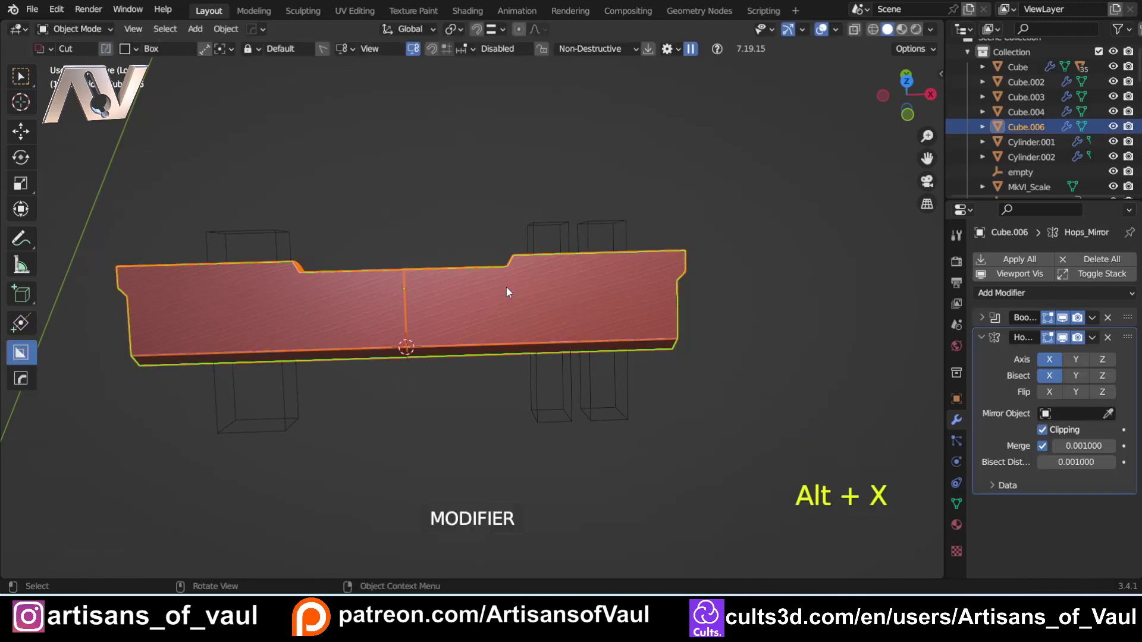
Hide the openings' cutter box and leave the isolated view to bring back the whole building
{"action": "middle_click_drag", "start_coordinate": [508, 286], "coordinate": [347, 245]}
{"action": "left_click", "coordinate": [395, 395]}
{"action": "key", "text": "h"}
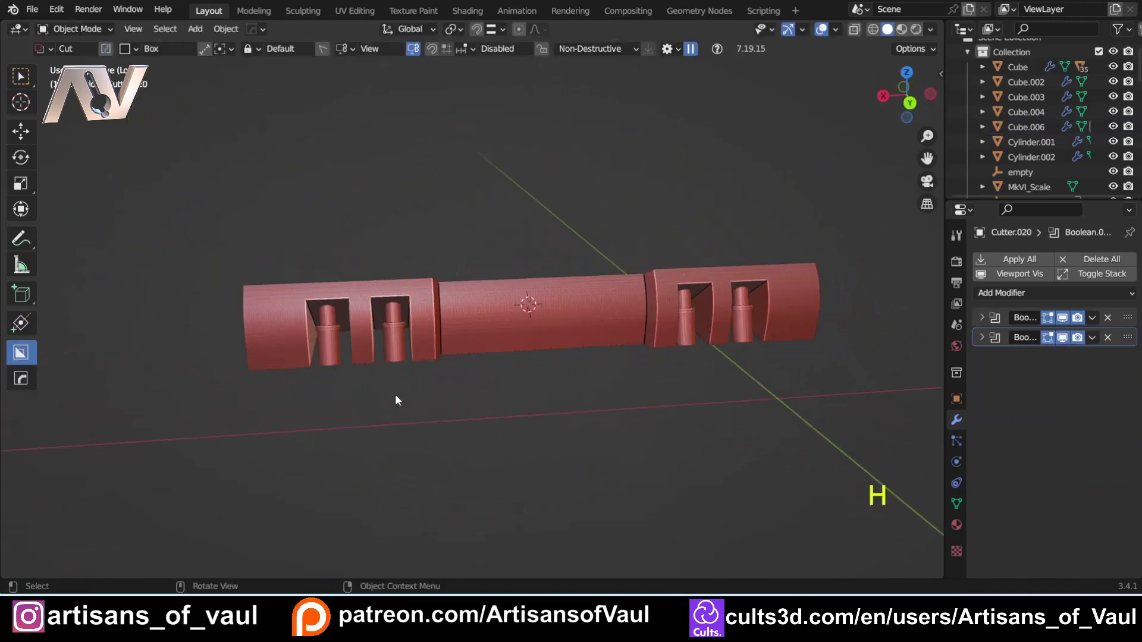
{"action": "scroll", "coordinate": [469, 309], "scroll_direction": "down", "scroll_amount": 4}
{"action": "key", "text": "KP_Divide"}
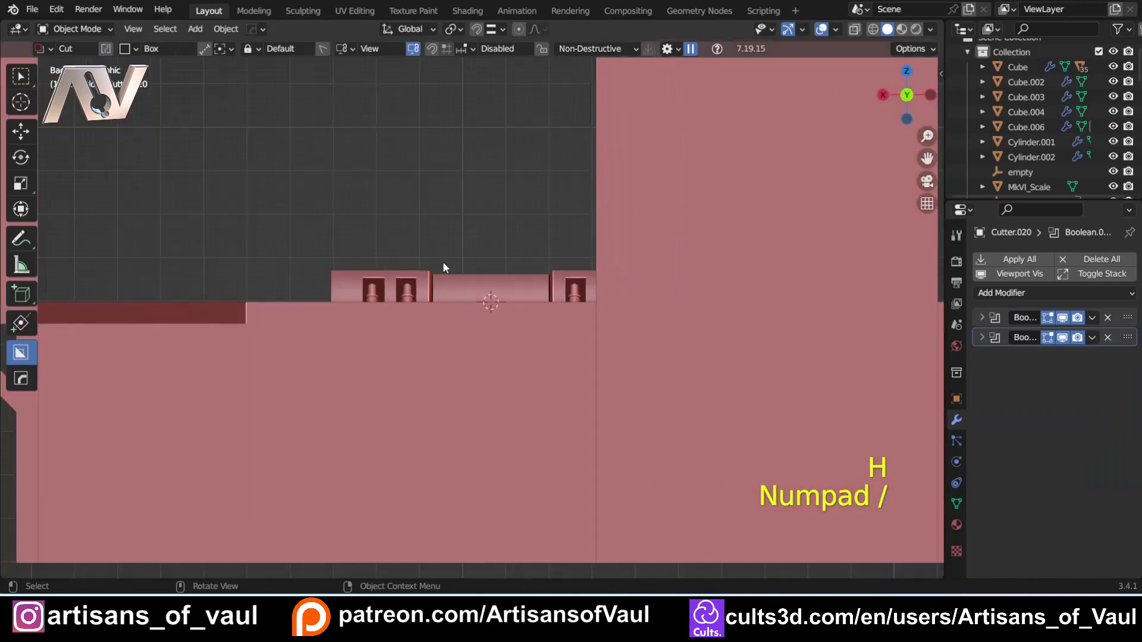
Inset the raised panel's large outer face by about 0.73
{"action": "middle_click_drag", "start_coordinate": [442, 262], "coordinate": [566, 343]}
{"action": "left_click", "coordinate": [369, 304]}
{"action": "key", "text": "Tab"}
{"action": "left_click", "coordinate": [737, 331]}
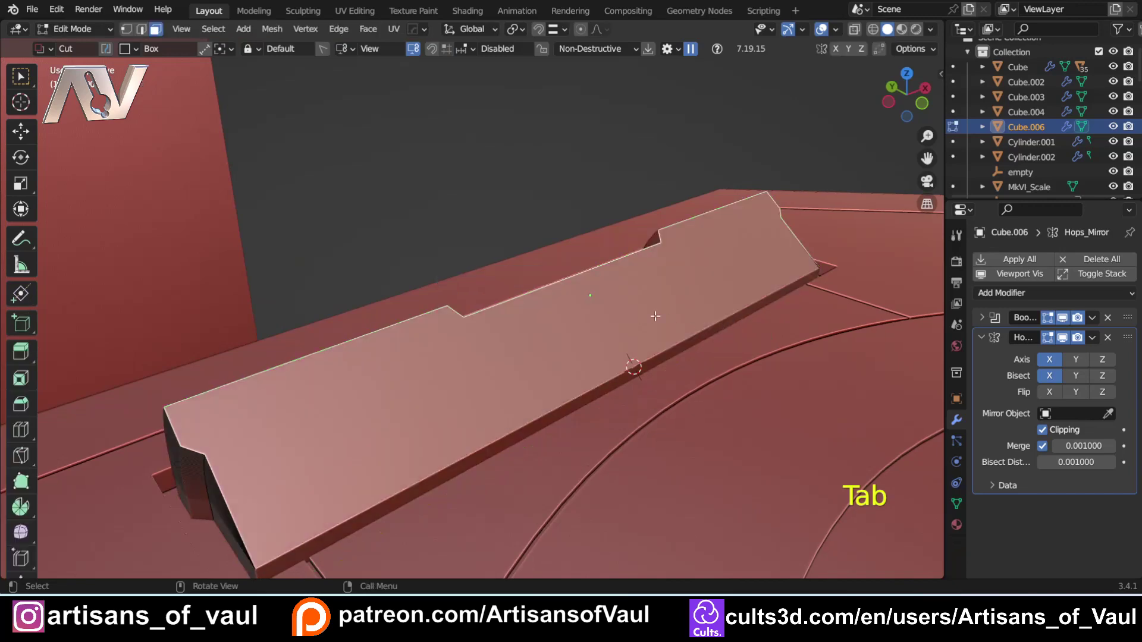
{"action": "middle_click_drag", "start_coordinate": [719, 303], "coordinate": [647, 329], "text": "shift"}
{"action": "key", "text": "i"}
{"action": "left_click", "coordinate": [726, 307]}
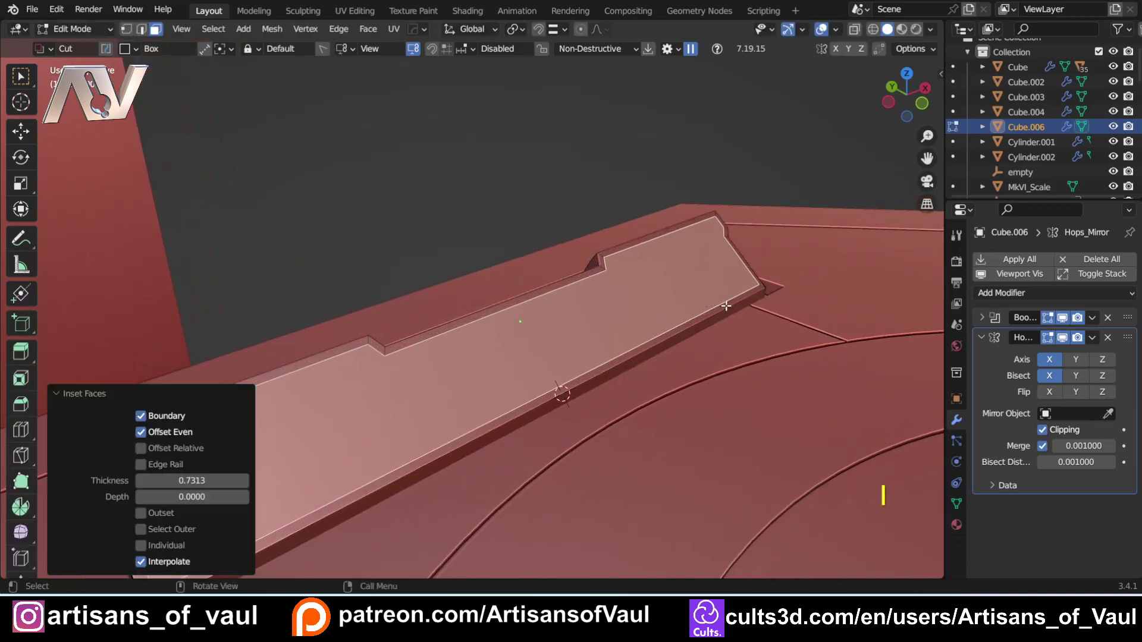
Extrude the panel's inset face slightly and return to Object Mode
{"action": "middle_click_drag", "start_coordinate": [727, 305], "coordinate": [433, 380]}
{"action": "key", "text": "e"}
{"action": "left_click", "coordinate": [611, 321]}
{"action": "key", "text": "Tab"}
{"action": "left_click", "coordinate": [433, 380]}
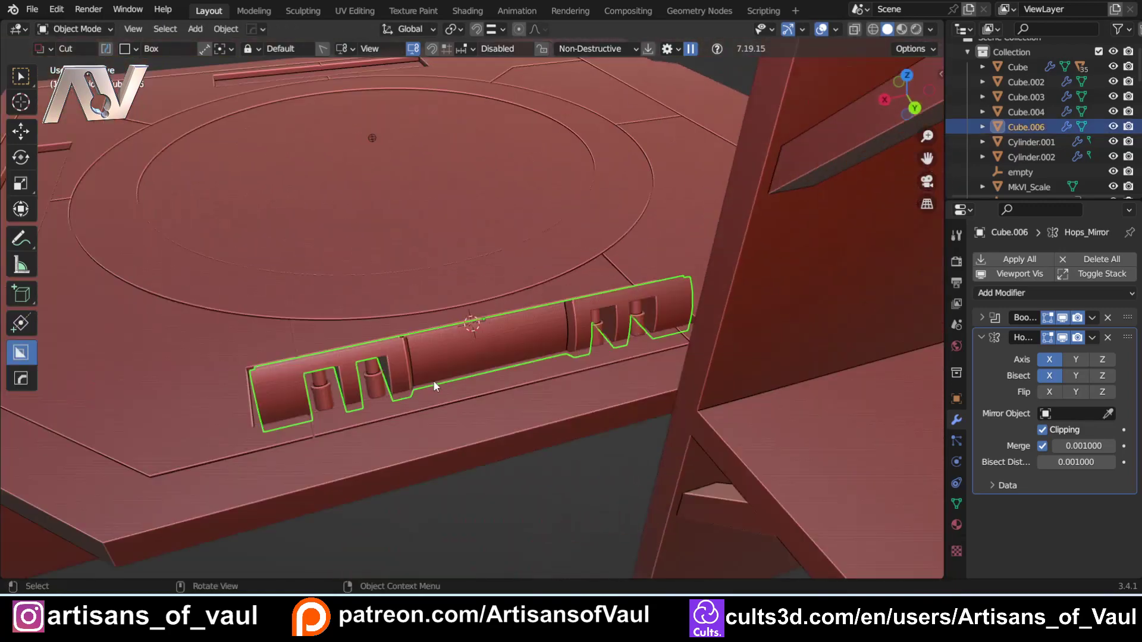
Apply the modifiers of both mirrored cylinder pairs and the raised panel with Smart Apply
{"action": "scroll", "coordinate": [433, 380], "scroll_direction": "up", "scroll_amount": 2}
{"action": "scroll", "coordinate": [382, 374], "scroll_direction": "down", "scroll_amount": 2}
{"action": "left_click", "coordinate": [380, 387]}
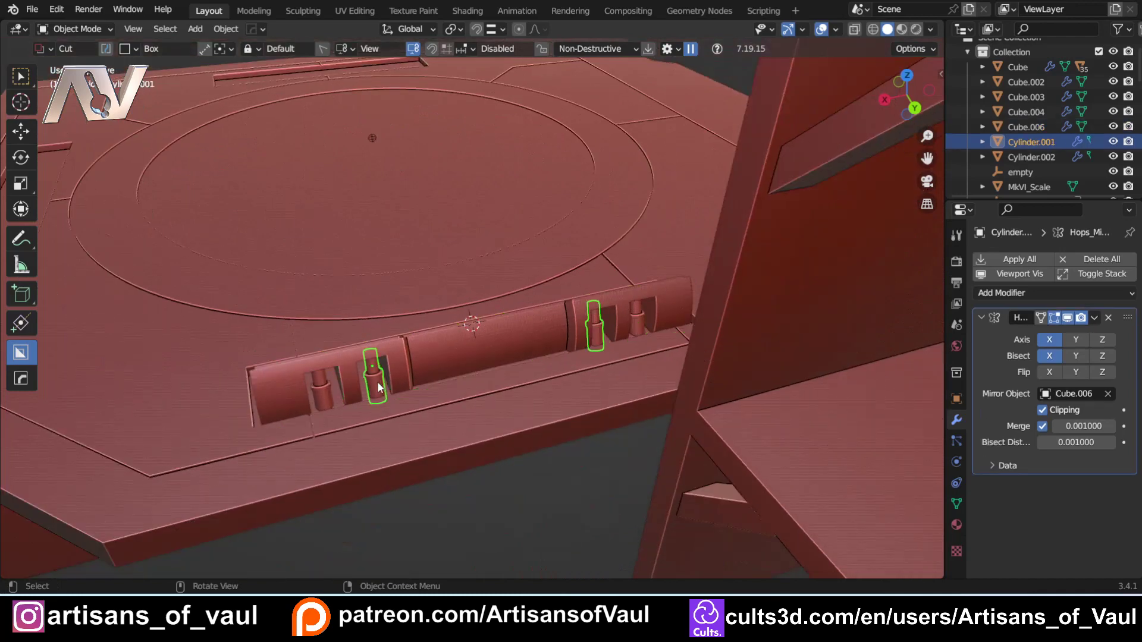
{"action": "left_click", "coordinate": [329, 389], "text": "shift"}
{"action": "left_click", "coordinate": [415, 365], "text": "shift"}
{"action": "key", "text": "q"}
{"action": "left_click", "coordinate": [454, 352]}
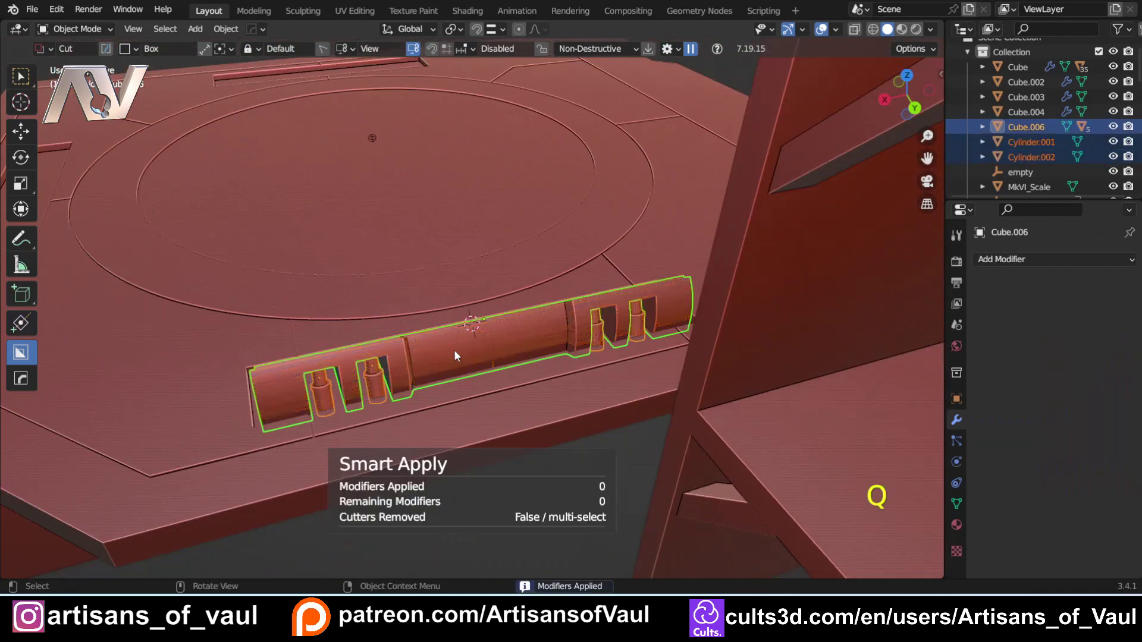
Deselect everything and unhide the cutter boxes Cube.005, Cube.007 and Cube.008 of the roof recesses
{"action": "scroll", "coordinate": [459, 338], "scroll_direction": "down", "scroll_amount": 2}
{"action": "scroll", "coordinate": [482, 415], "scroll_direction": "up", "scroll_amount": 1}
{"action": "middle_click_drag", "start_coordinate": [447, 352], "coordinate": [672, 244]}
{"action": "middle_click_drag", "start_coordinate": [503, 256], "coordinate": [342, 215], "text": "shift"}
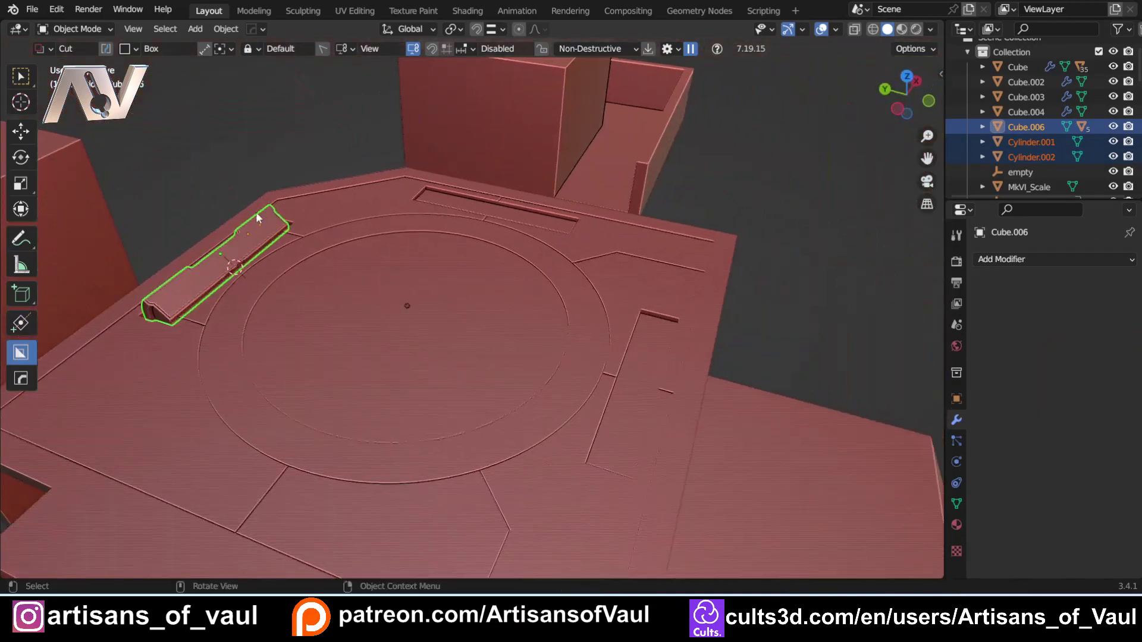
{"action": "key", "text": "alt+a"}
{"action": "middle_click_drag", "start_coordinate": [236, 263], "coordinate": [209, 257]}
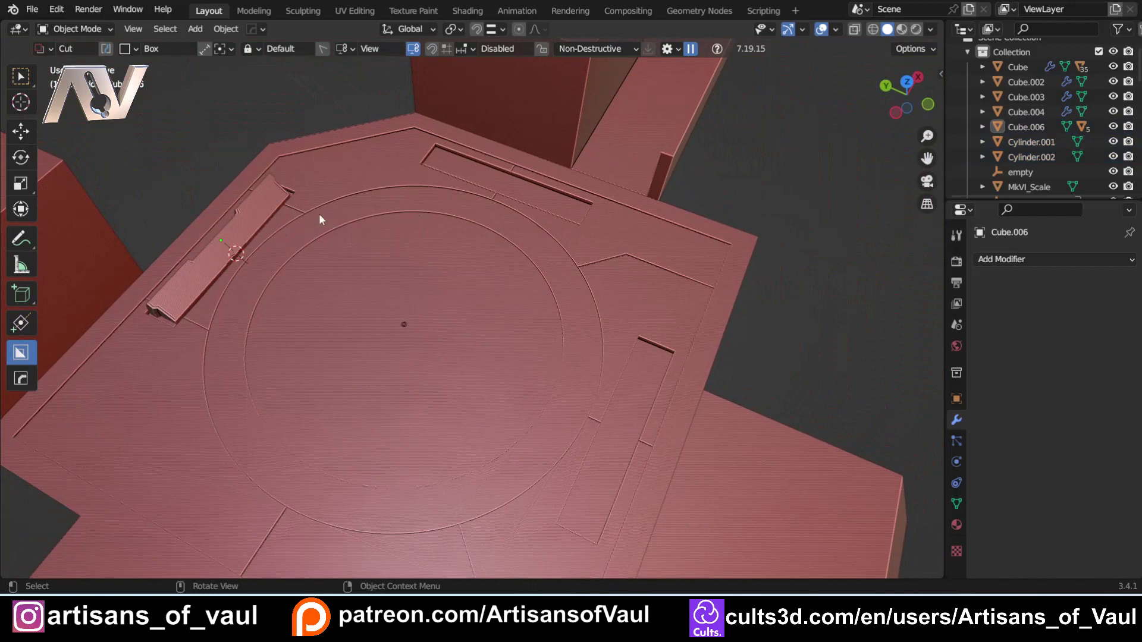
{"action": "middle_click_drag", "start_coordinate": [318, 214], "coordinate": [264, 222]}
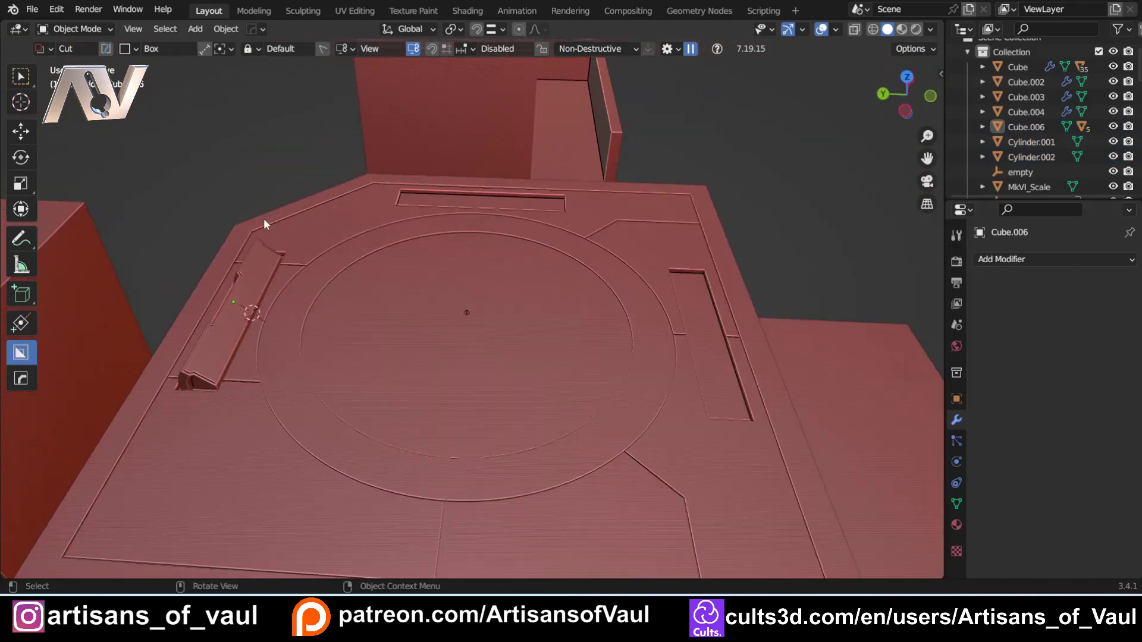
{"action": "scroll", "coordinate": [1041, 114], "scroll_direction": "down", "scroll_amount": 5}
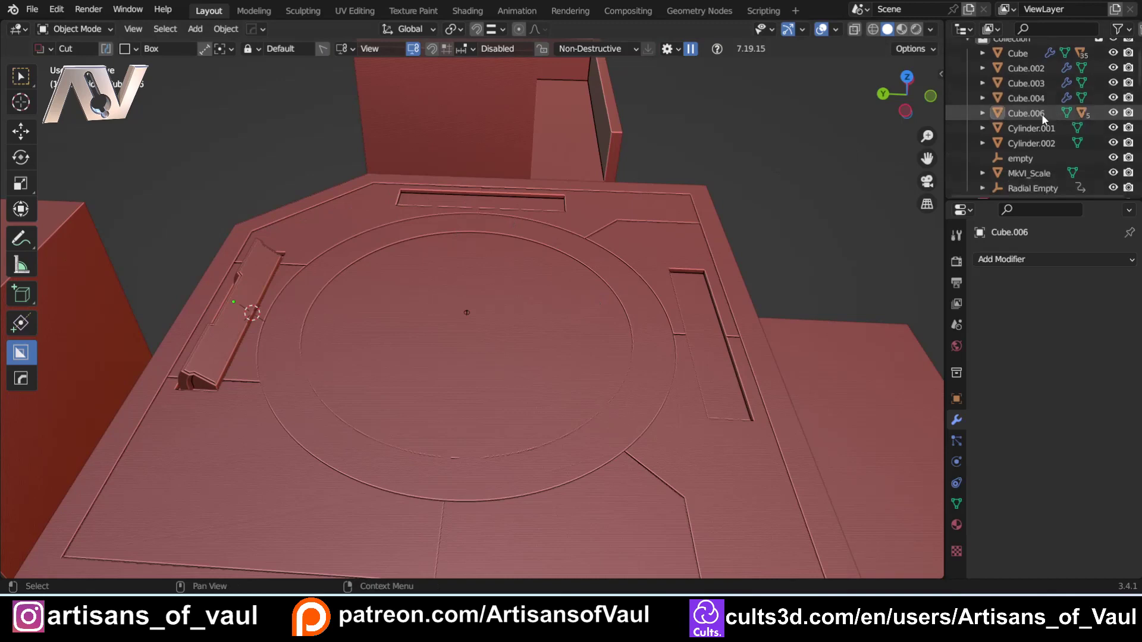
{"action": "left_click_drag", "start_coordinate": [1112, 102], "coordinate": [1110, 132]}
Check which cutter box belongs to each of the three roof recesses
{"action": "left_click", "coordinate": [248, 228]}
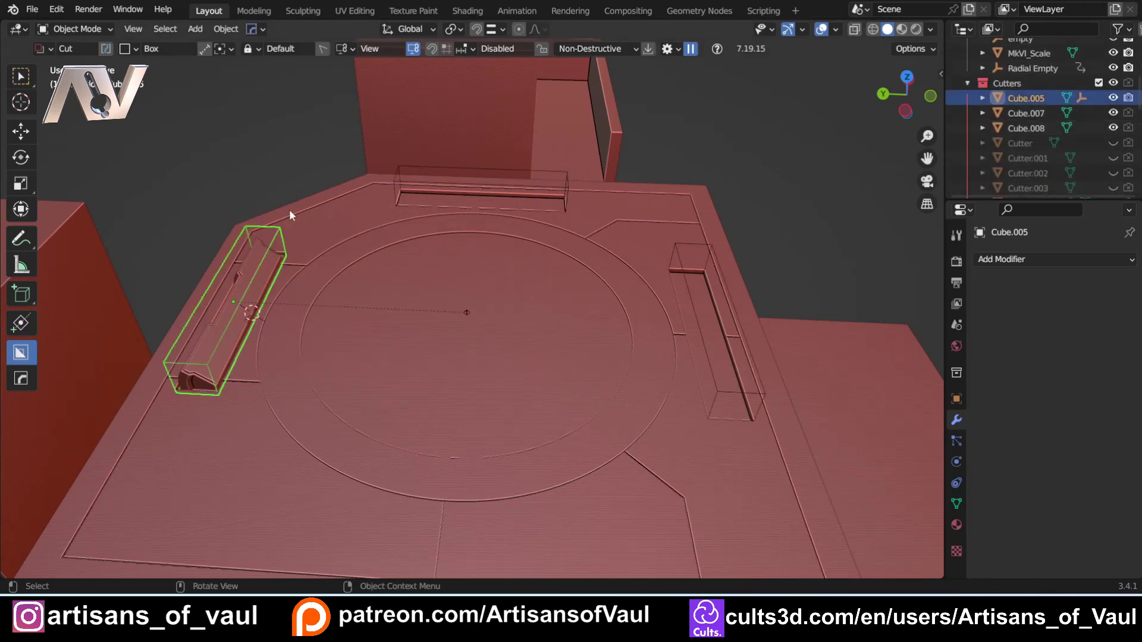
{"action": "left_click", "coordinate": [411, 170]}
{"action": "left_click", "coordinate": [586, 281]}
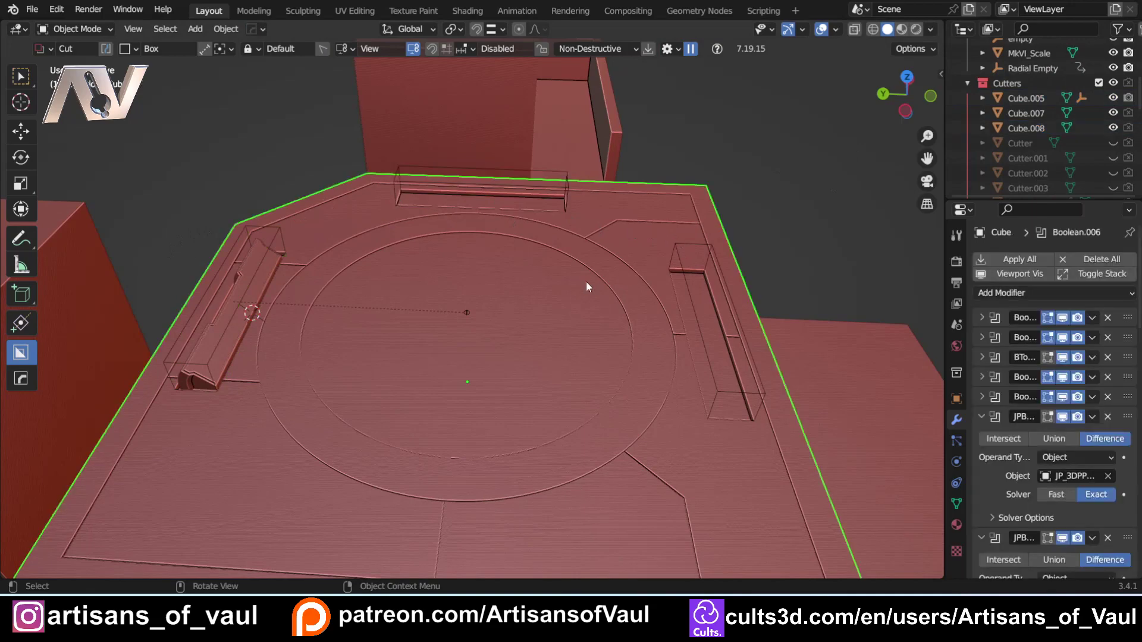
{"action": "left_click", "coordinate": [690, 242]}
{"action": "middle_click_drag", "start_coordinate": [358, 238], "coordinate": [323, 221]}
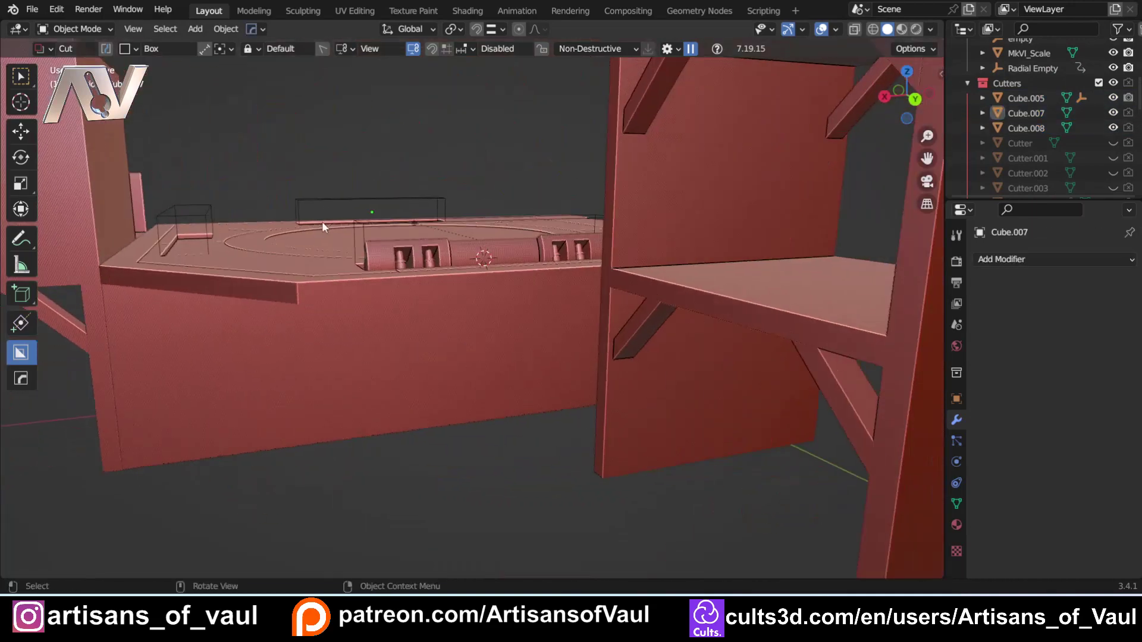
Select both cylinder pairs and the raised panel, adding the surrounding cutter box Cube.005 as the active object
{"action": "scroll", "coordinate": [357, 213], "scroll_direction": "up", "scroll_amount": 5}
{"action": "middle_click_drag", "start_coordinate": [390, 205], "coordinate": [356, 299]}
{"action": "left_click", "coordinate": [275, 460]}
{"action": "left_click", "coordinate": [352, 439], "text": "shift"}
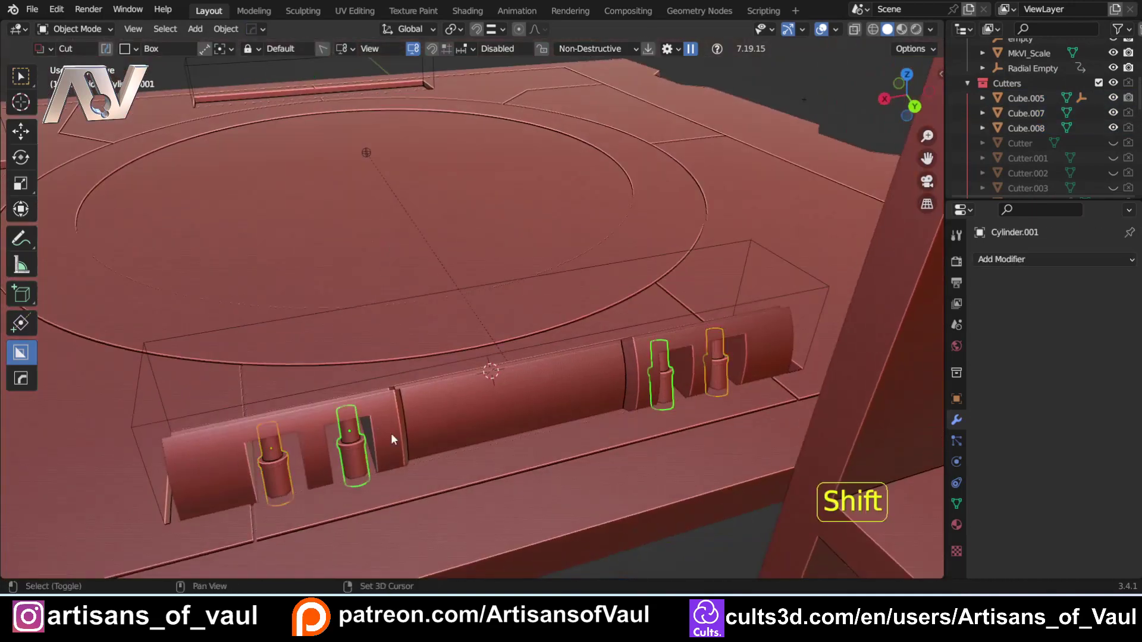
{"action": "left_click", "coordinate": [598, 380], "text": "shift"}
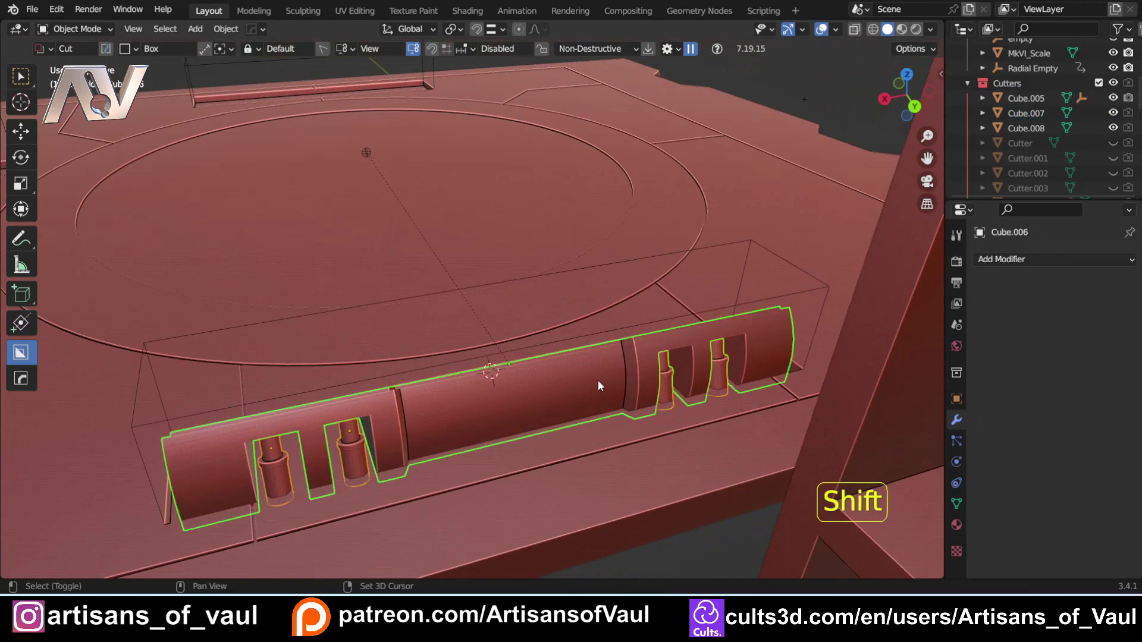
{"action": "left_click", "coordinate": [215, 335], "text": "shift"}
Duplicate the panel and its cylinders onto the cutter boxes Cube.008 and Cube.007 with MACHIN3tools Align Relative
{"action": "middle_click_drag", "start_coordinate": [227, 329], "coordinate": [572, 305]}
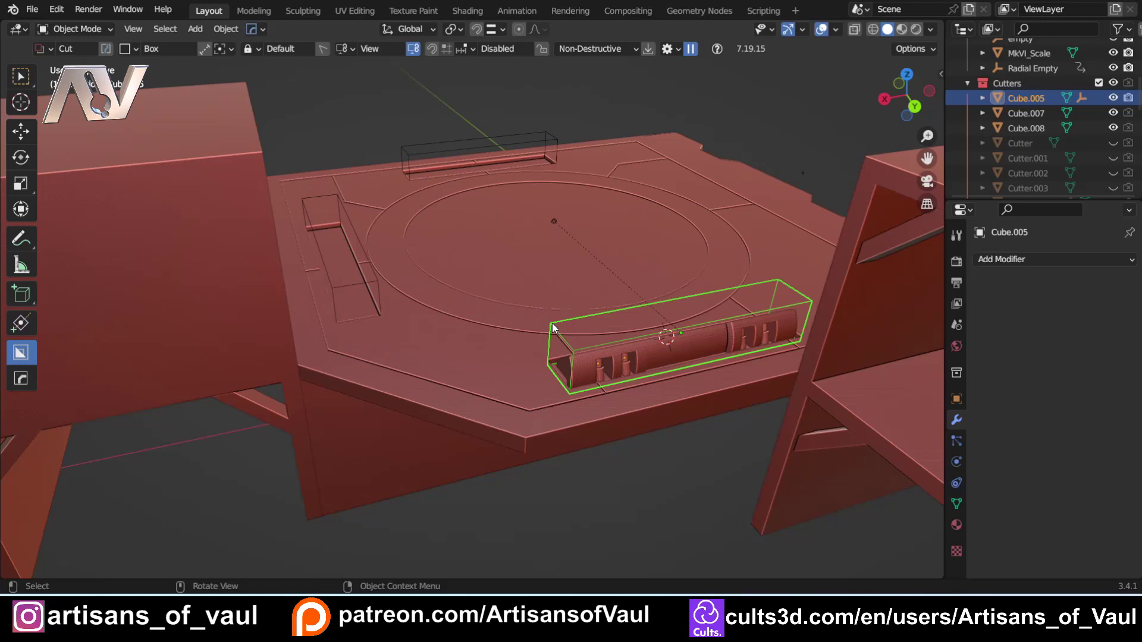
{"action": "right_click", "coordinate": [552, 325]}
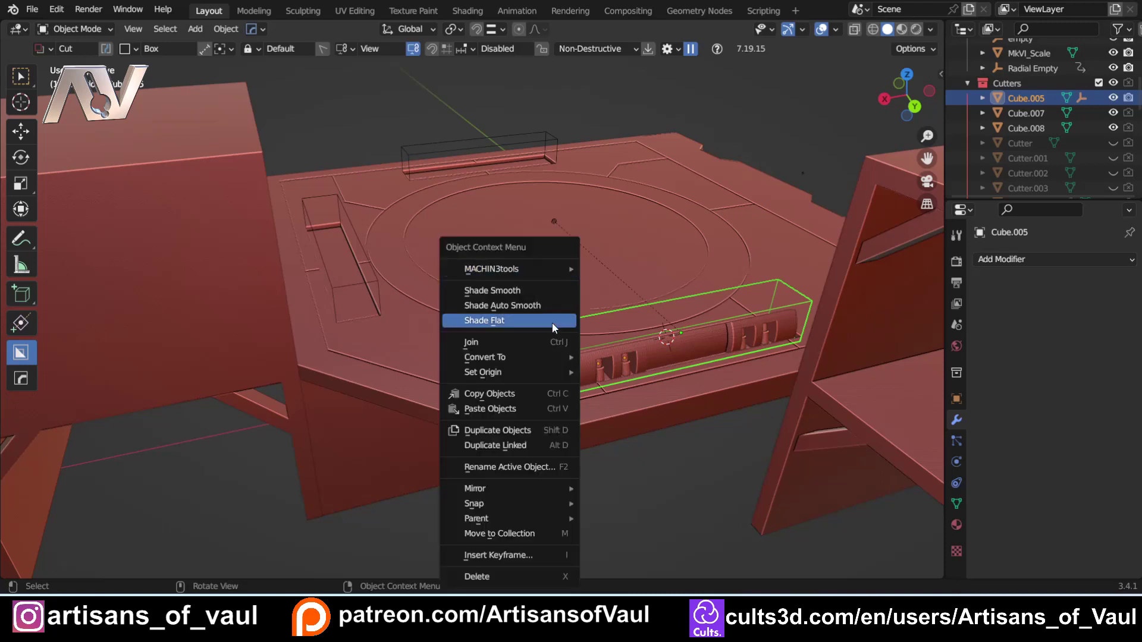
{"action": "mouse_move", "coordinate": [554, 271]}
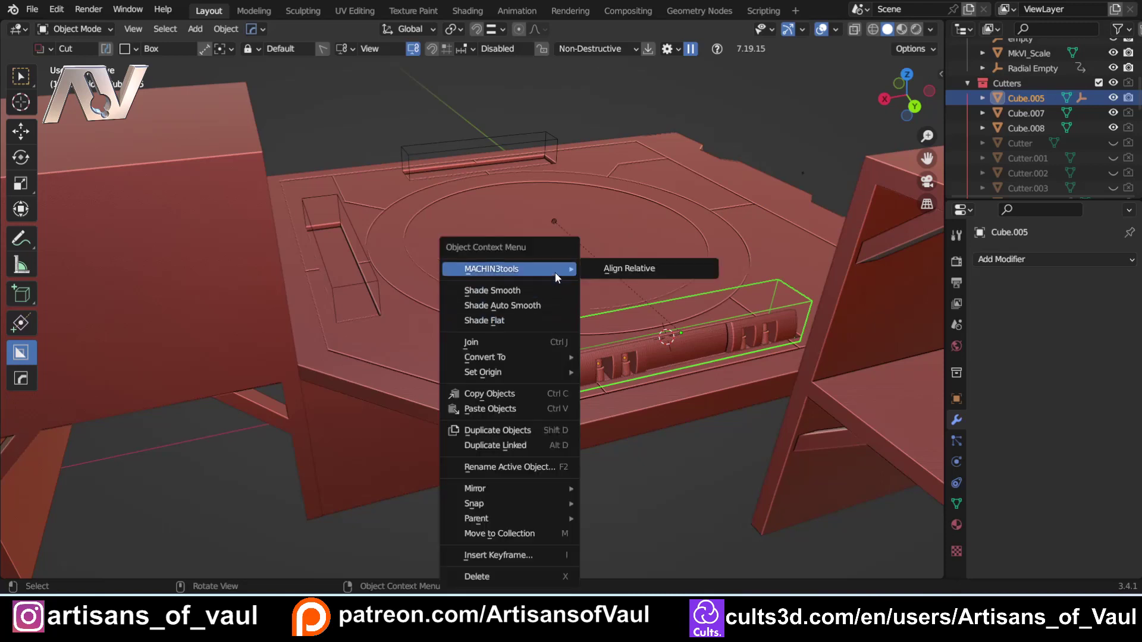
{"action": "left_click", "coordinate": [635, 269]}
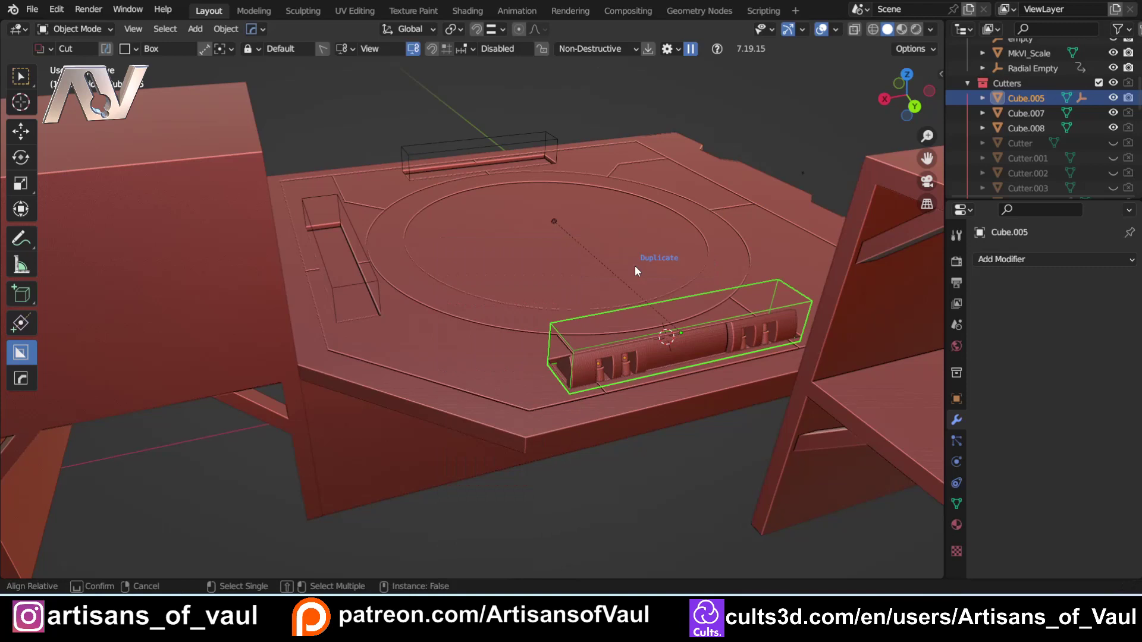
{"action": "left_click", "coordinate": [352, 225]}
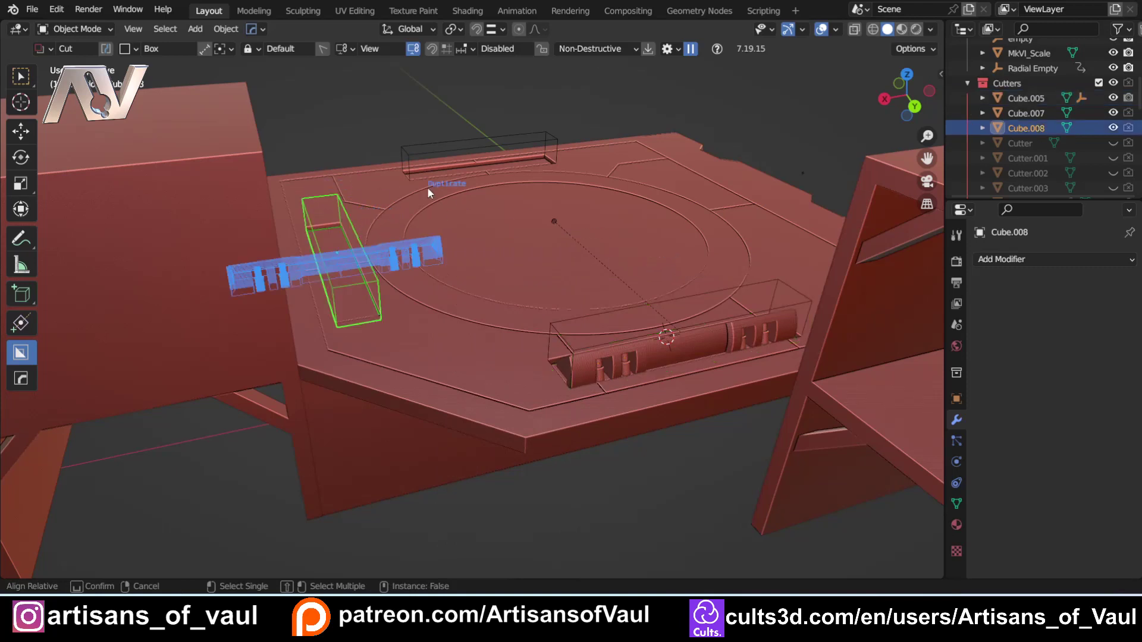
{"action": "left_click", "coordinate": [476, 149], "text": "shift"}
{"action": "middle_click_drag", "start_coordinate": [476, 149], "coordinate": [340, 223]}
{"action": "left_click", "coordinate": [340, 223]}
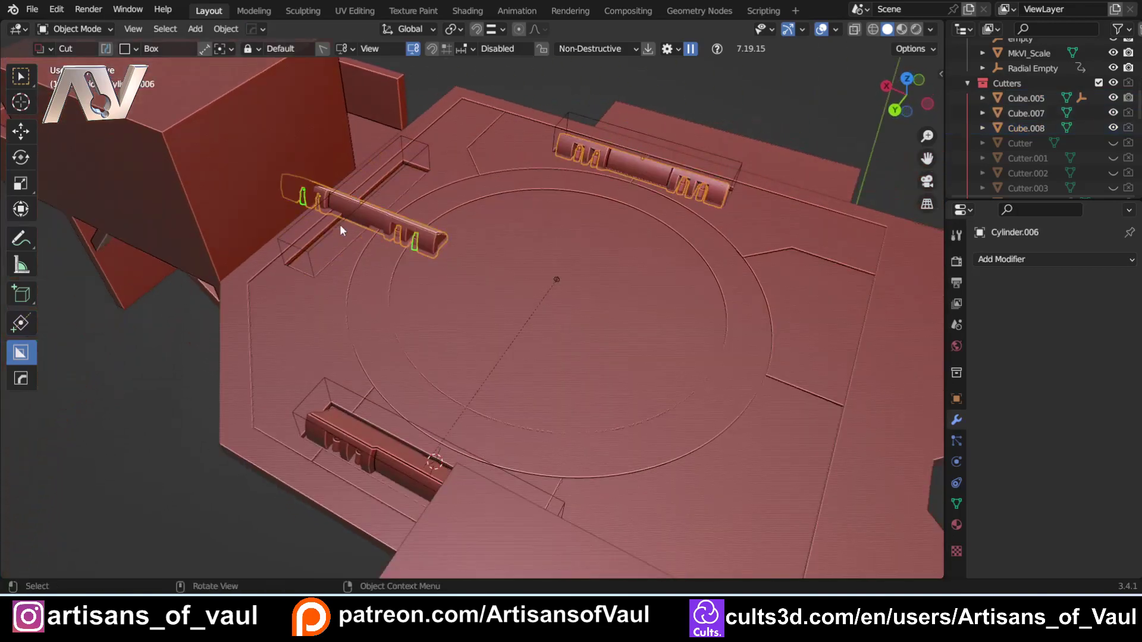
Examine the two copies' placement and the transform values of the side recess's cutter box, Cube.008
{"action": "middle_click_drag", "start_coordinate": [508, 225], "coordinate": [582, 295]}
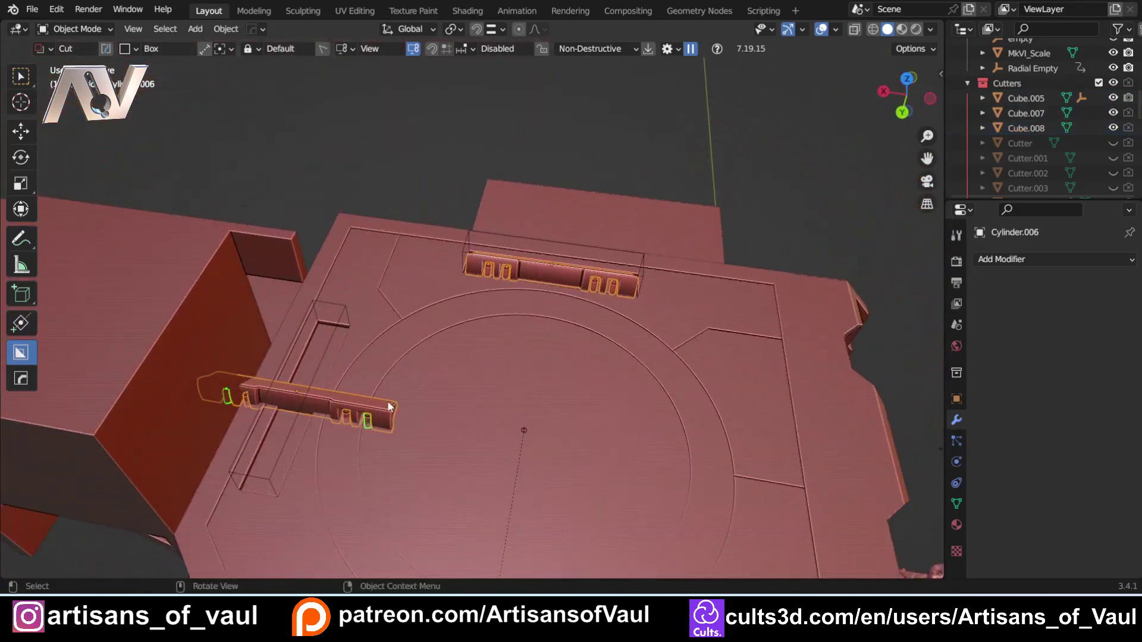
{"action": "middle_click_drag", "start_coordinate": [388, 405], "coordinate": [455, 318], "text": "shift"}
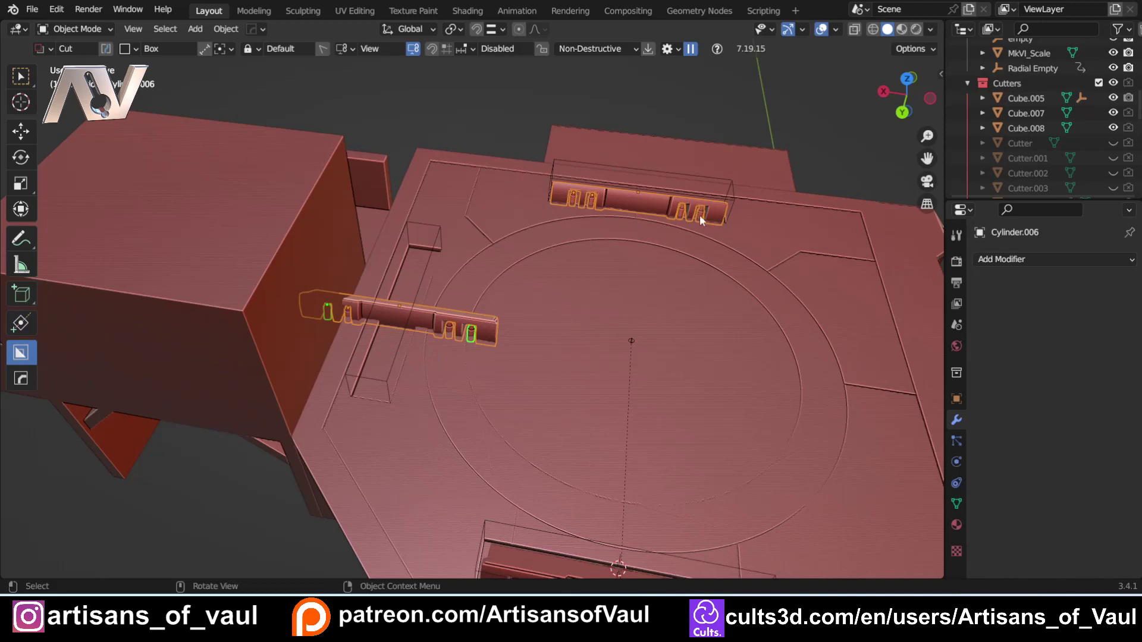
{"action": "left_click", "coordinate": [425, 226]}
{"action": "key", "text": "n"}
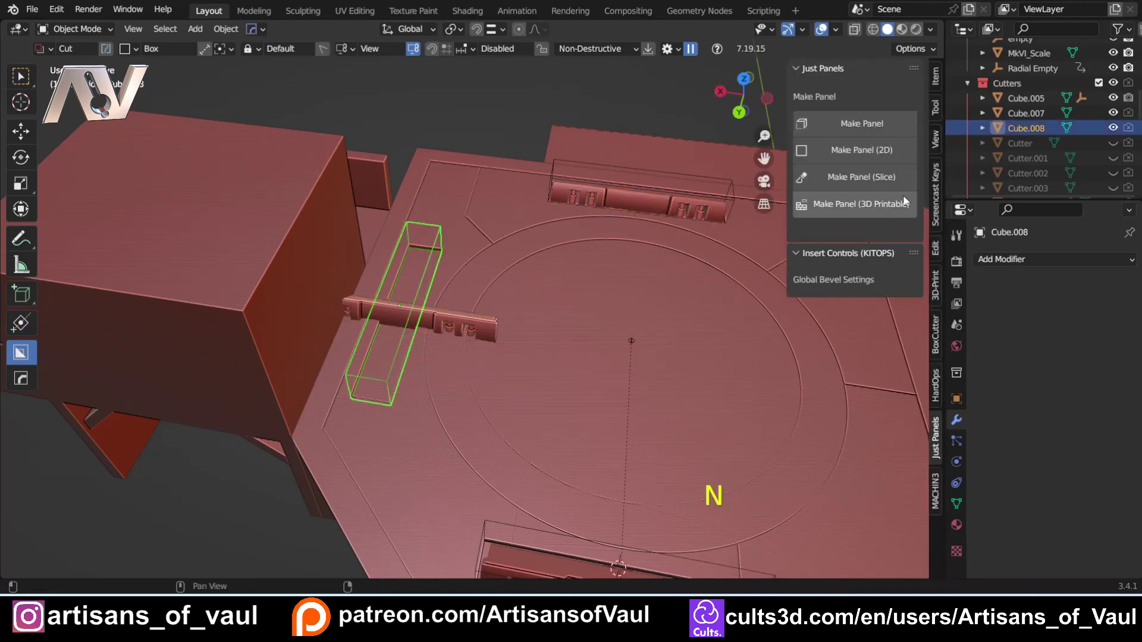
{"action": "left_click", "coordinate": [932, 80]}
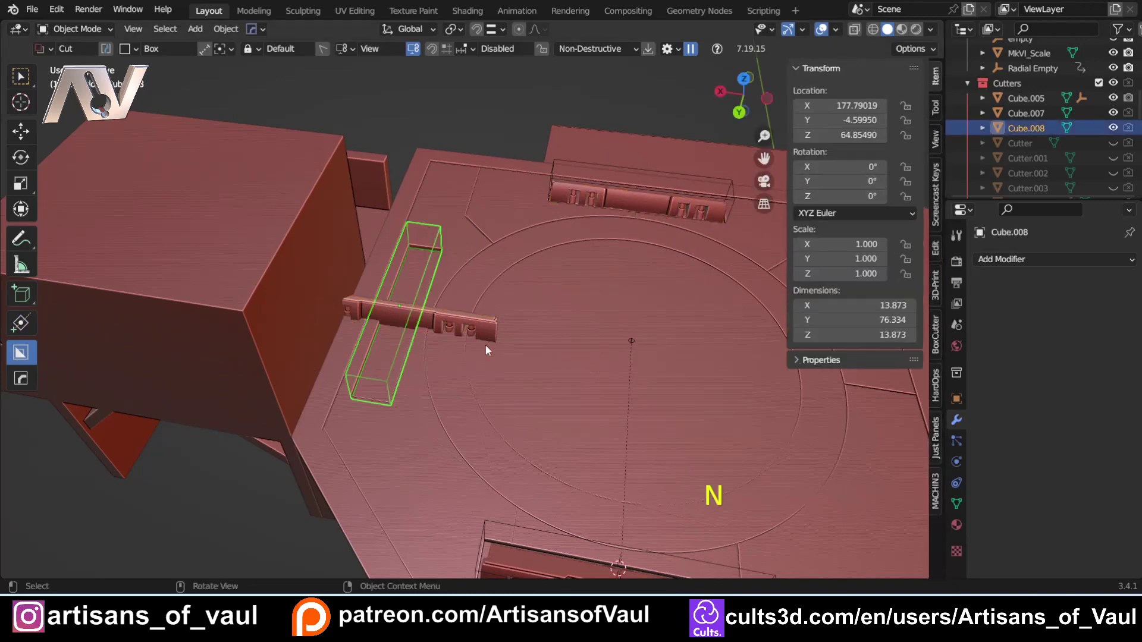
Select the crosswise copy's cylinder pairs and panel, with the panel active, and set the transform pivot point to Active Element
{"action": "scroll", "coordinate": [388, 309], "scroll_direction": "up", "scroll_amount": 3}
{"action": "key", "text": "shift+z"}
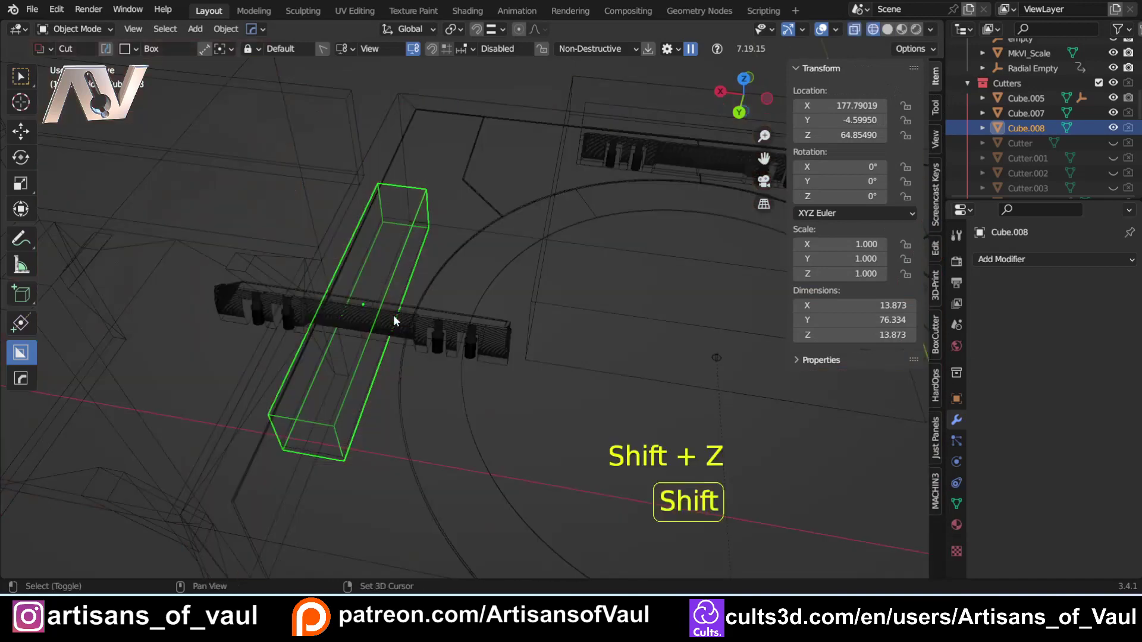
{"action": "left_click", "coordinate": [259, 319]}
{"action": "key", "text": "shift+z"}
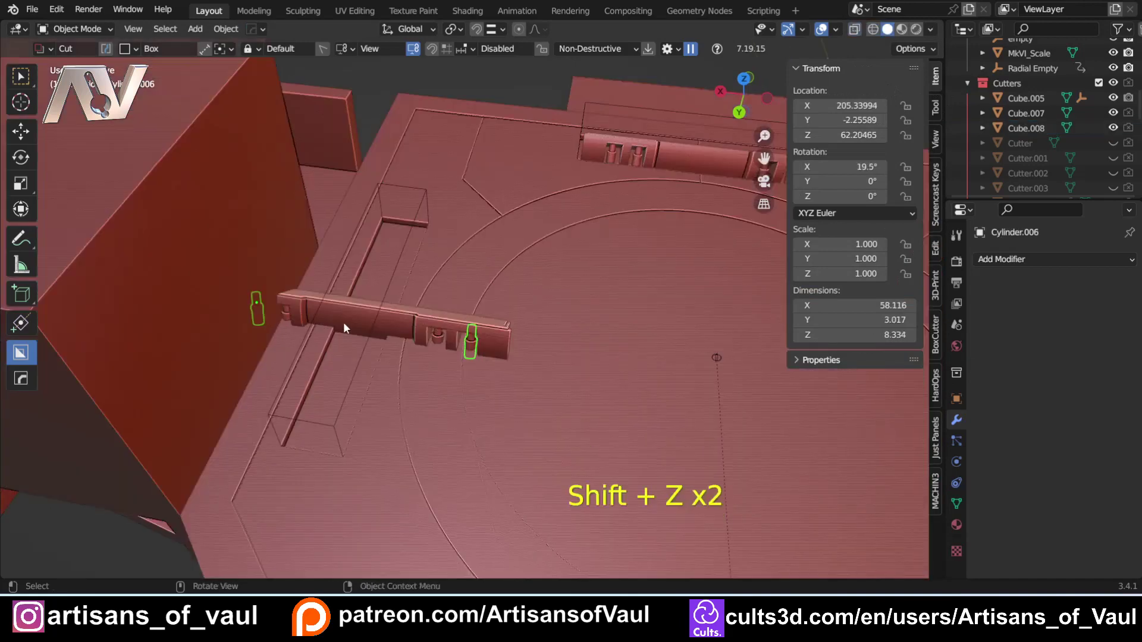
{"action": "left_click", "coordinate": [439, 337], "text": "shift"}
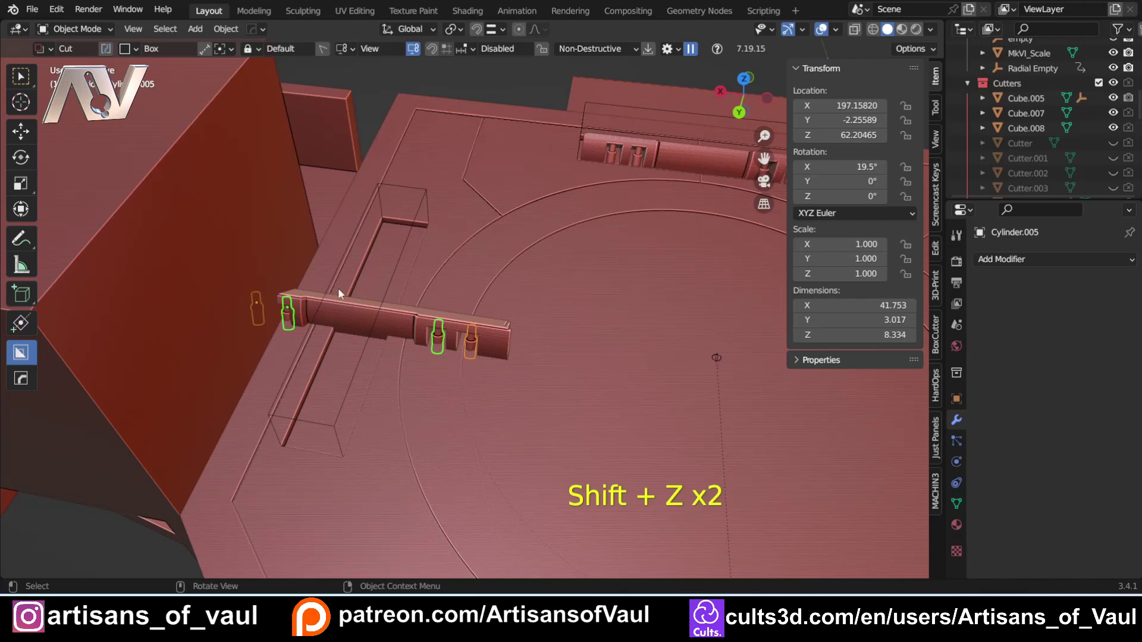
{"action": "left_click", "coordinate": [411, 321], "text": "shift"}
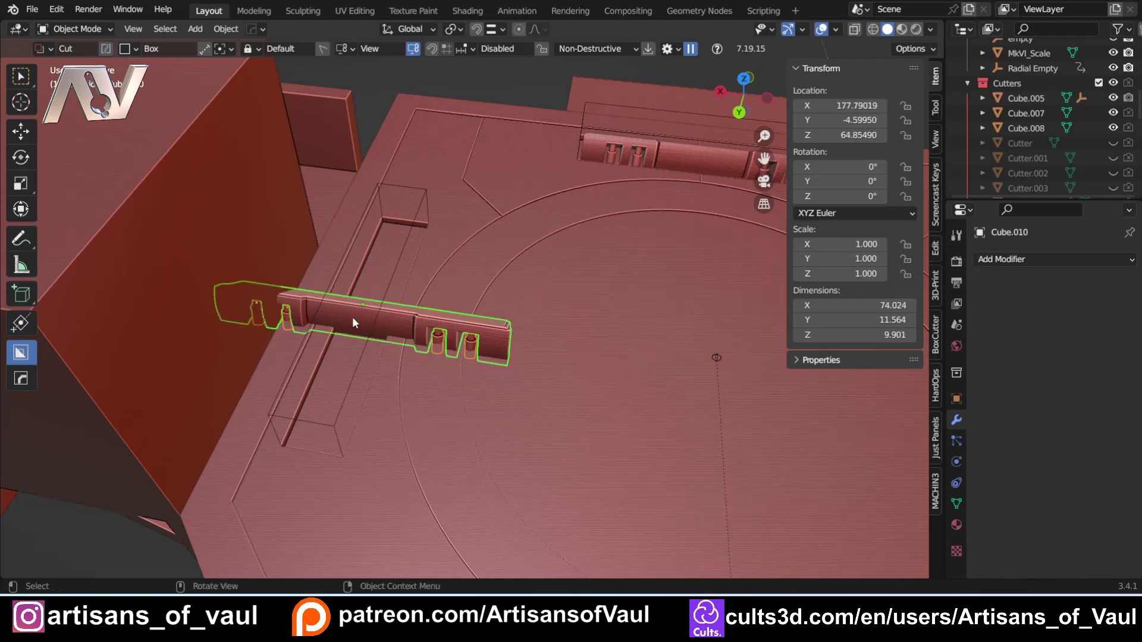
{"action": "left_click", "coordinate": [462, 31]}
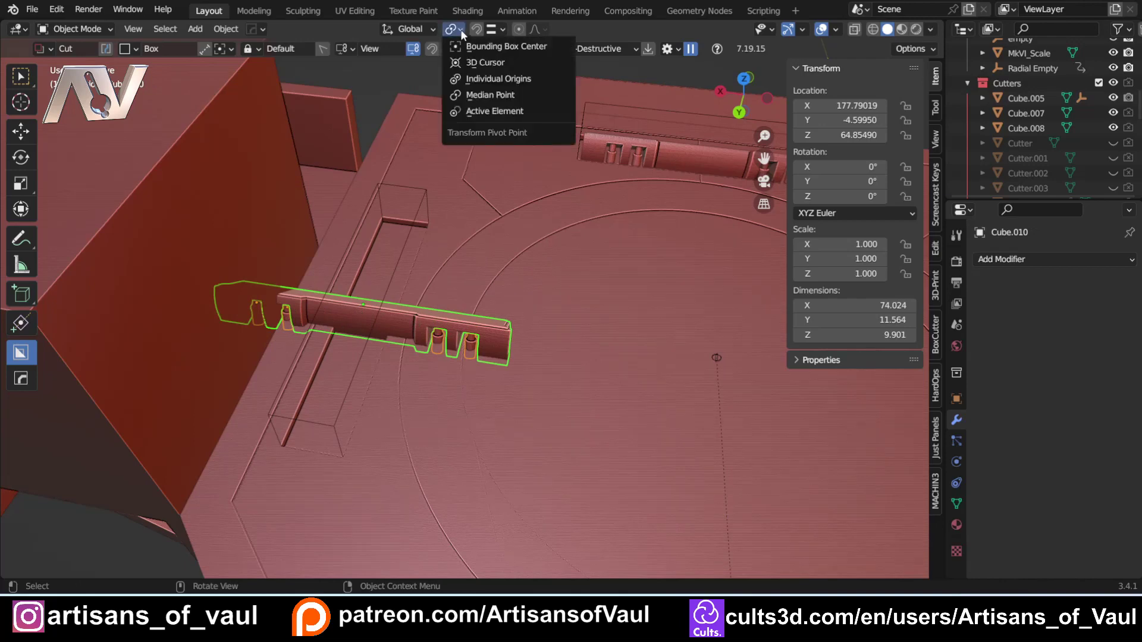
{"action": "left_click", "coordinate": [477, 111]}
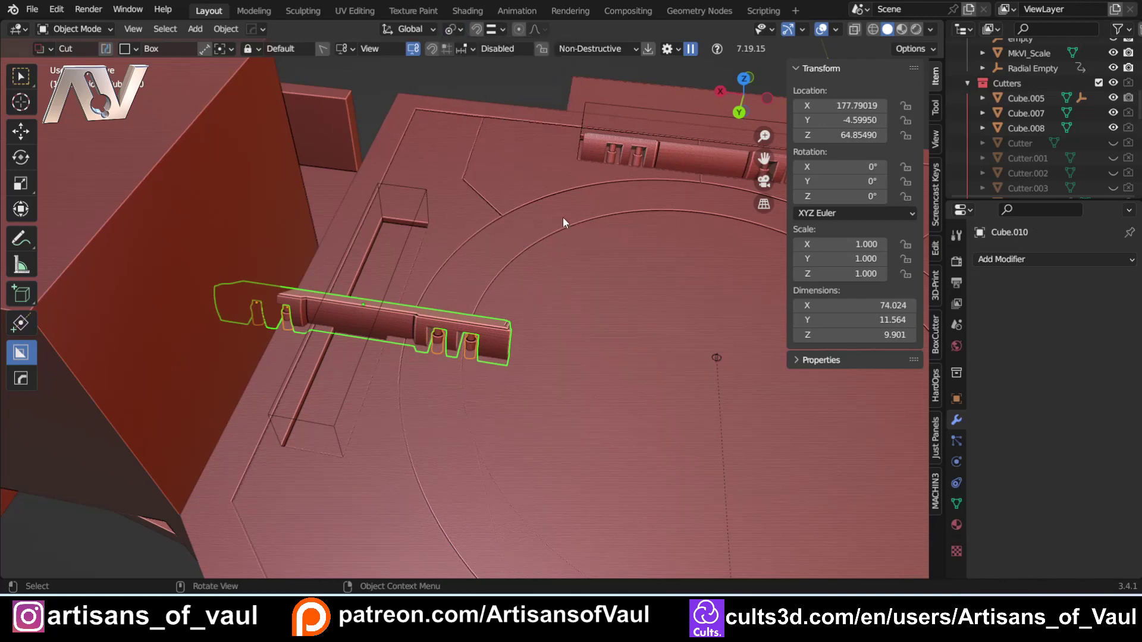
Rotate the crosswise panel and its cylinder pairs -90° about the global Z axis to line up with the side recess
{"action": "key", "text": "r"}
{"action": "type", "text": "z"}
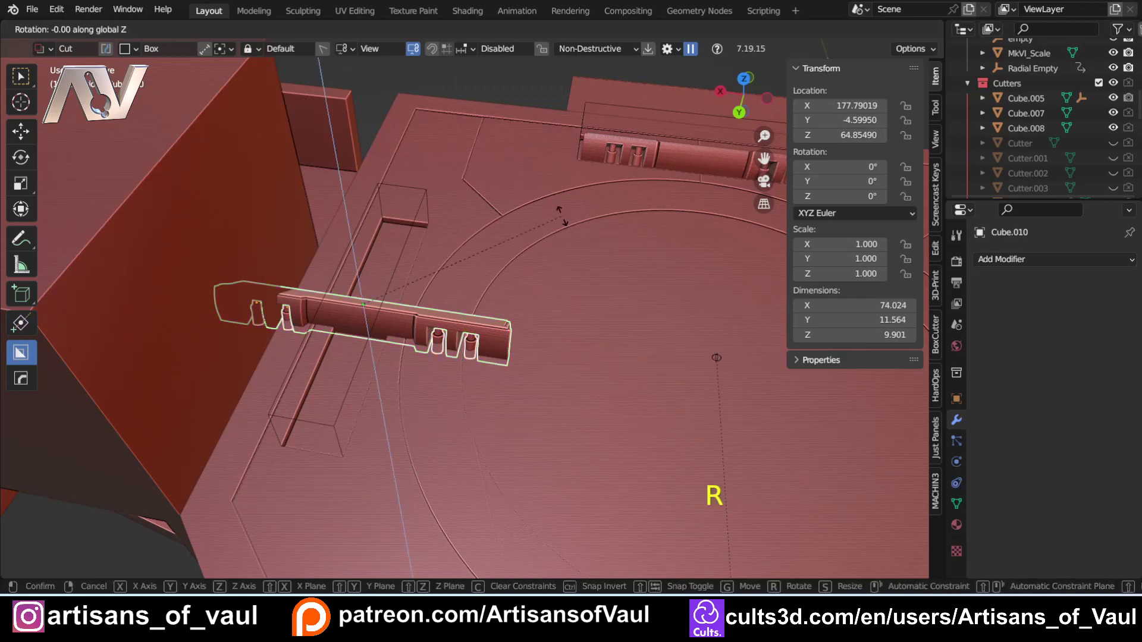
{"action": "type", "text": "90-"}
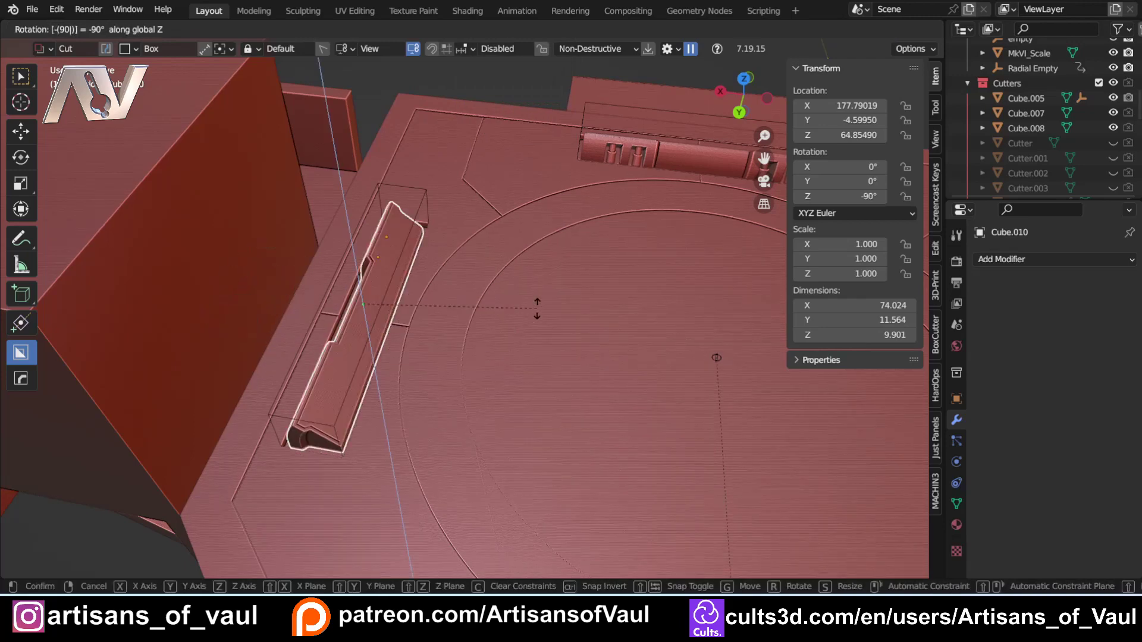
{"action": "key", "text": "Return"}
Select the opposite recess copy's two cylinder pairs and panel, with the panel active, and rotate them 180° about the global Z axis
{"action": "middle_click_drag", "start_coordinate": [536, 309], "coordinate": [314, 250]}
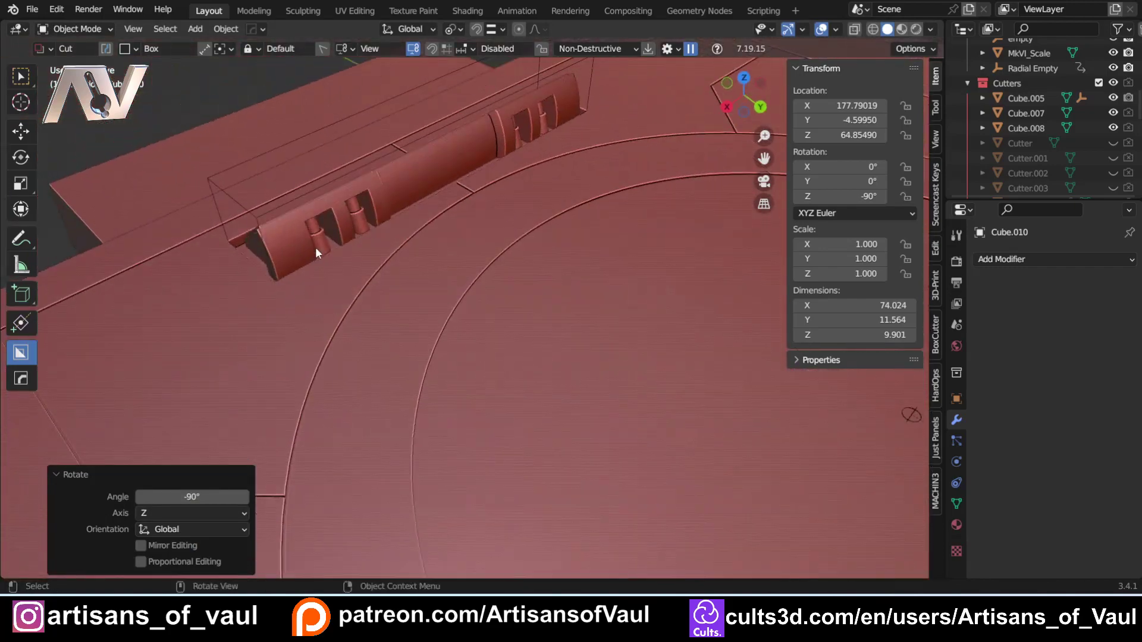
{"action": "left_click", "coordinate": [315, 247]}
{"action": "left_click", "coordinate": [322, 233], "text": "shift"}
{"action": "left_click", "coordinate": [362, 221], "text": "shift"}
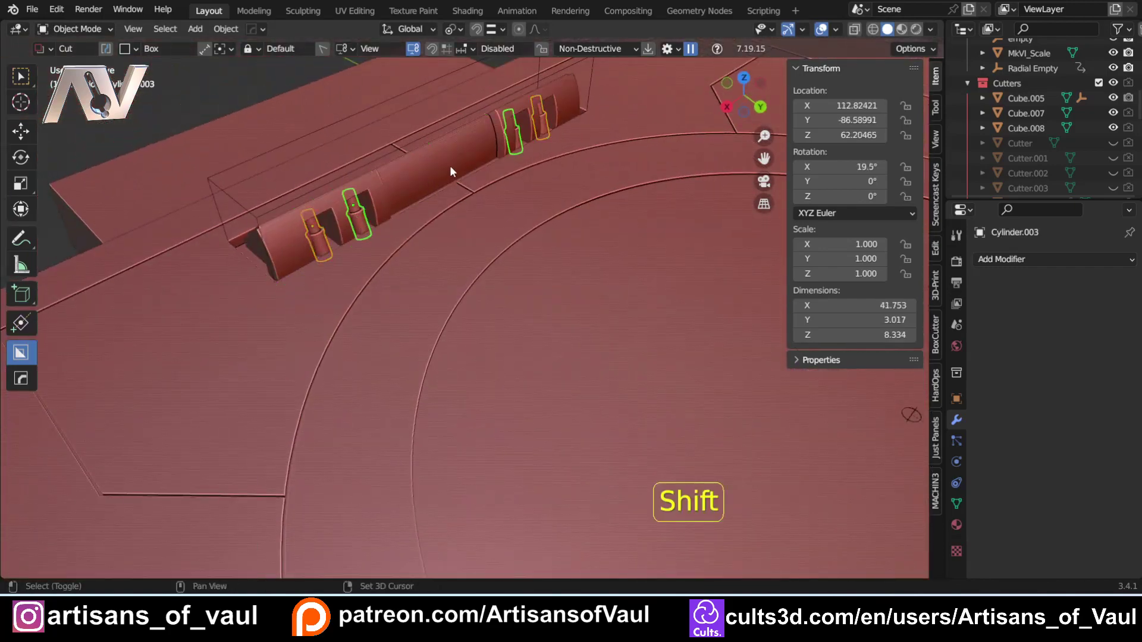
{"action": "left_click", "coordinate": [450, 165], "text": "shift"}
{"action": "middle_click_drag", "start_coordinate": [451, 179], "coordinate": [504, 358]}
{"action": "type", "text": "rz"}
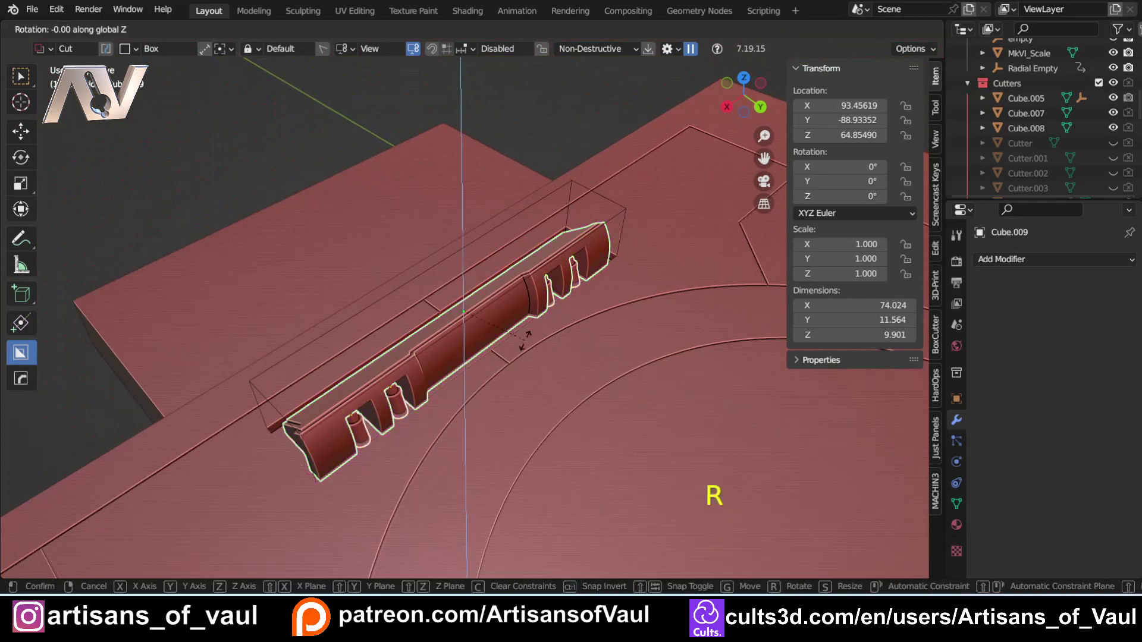
{"action": "type", "text": "180"}
{"action": "key", "text": "Return"}
Hide the cutter boxes Cube.005, Cube.007 and Cube.008 in the viewport
{"action": "middle_click_drag", "start_coordinate": [430, 77], "coordinate": [681, 268]}
{"action": "scroll", "coordinate": [613, 237], "scroll_direction": "down", "scroll_amount": 5}
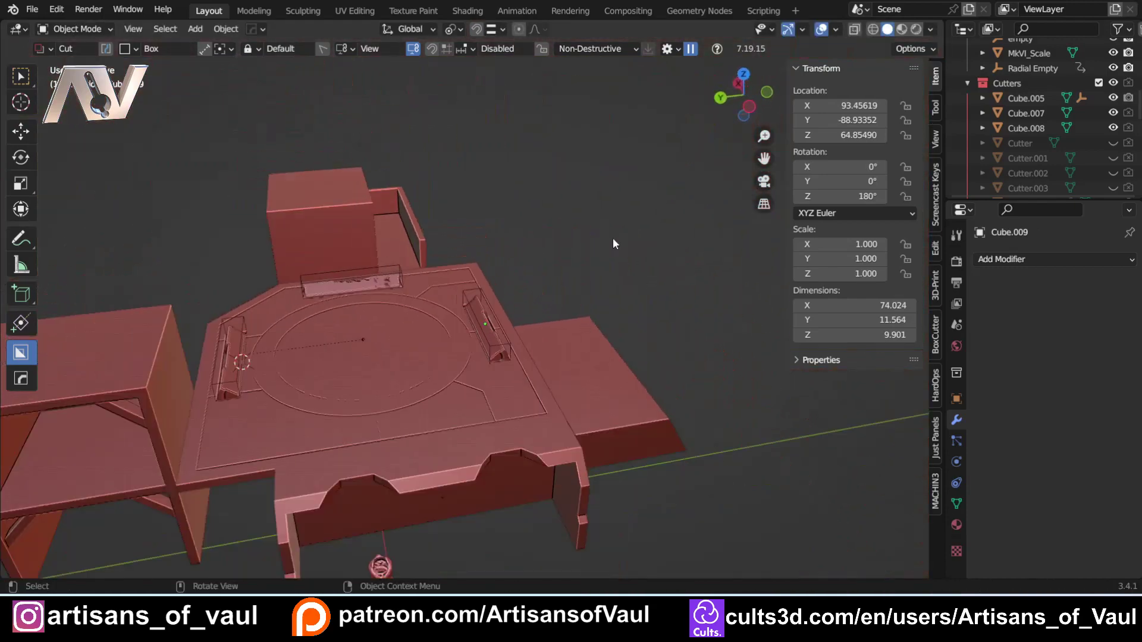
{"action": "scroll", "coordinate": [511, 306], "scroll_direction": "up", "scroll_amount": 4}
{"action": "middle_click_drag", "start_coordinate": [415, 322], "coordinate": [333, 304], "text": "shift"}
{"action": "left_click_drag", "start_coordinate": [1113, 98], "coordinate": [1113, 128]}
Examine the roof's three panel assemblies and the panel lines around them from several angles, with the main building block selected
{"action": "scroll", "coordinate": [639, 407], "scroll_direction": "down", "scroll_amount": 4}
{"action": "middle_click_drag", "start_coordinate": [639, 407], "coordinate": [509, 464]}
{"action": "scroll", "coordinate": [381, 364], "scroll_direction": "up", "scroll_amount": 4}
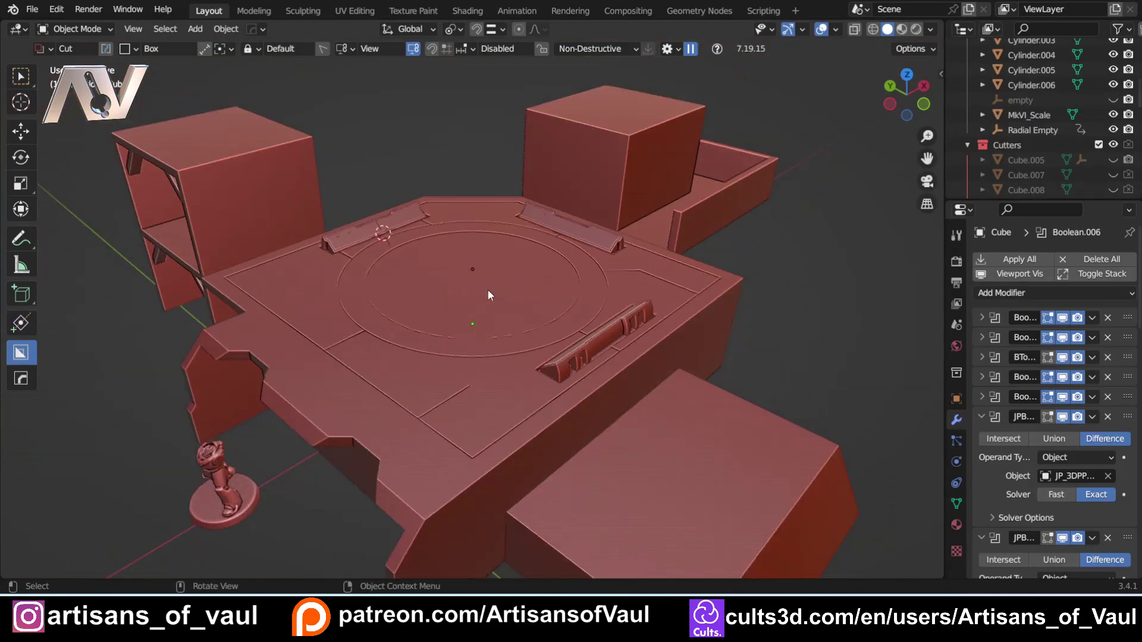
{"action": "middle_click_drag", "start_coordinate": [487, 287], "coordinate": [469, 306]}
{"action": "middle_click_drag", "start_coordinate": [360, 341], "coordinate": [414, 334], "text": "shift"}
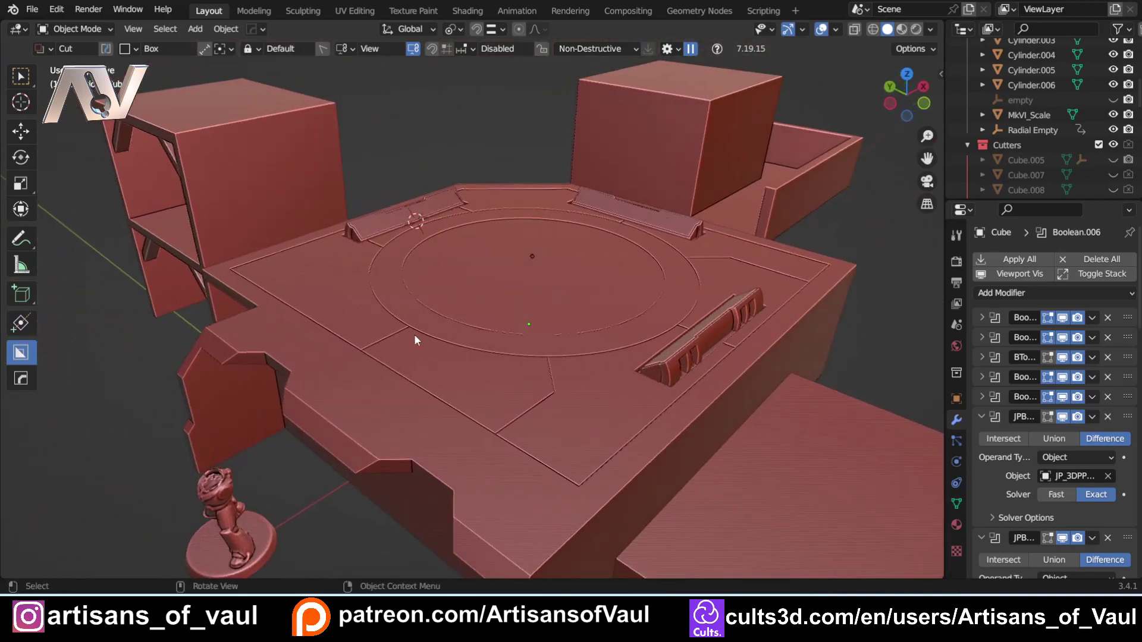
{"action": "scroll", "coordinate": [414, 335], "scroll_direction": "up", "scroll_amount": 1}
{"action": "left_click", "coordinate": [468, 324]}
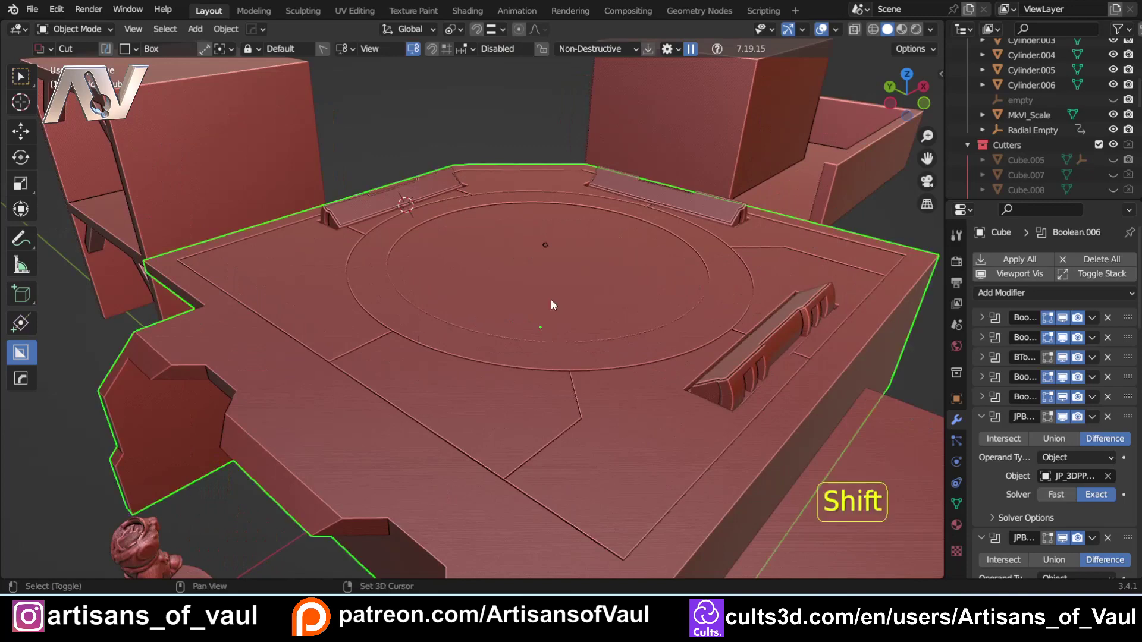
{"action": "middle_click_drag", "start_coordinate": [551, 303], "coordinate": [492, 328], "text": "shift"}
{"action": "scroll", "coordinate": [493, 328], "scroll_direction": "down", "scroll_amount": 1}
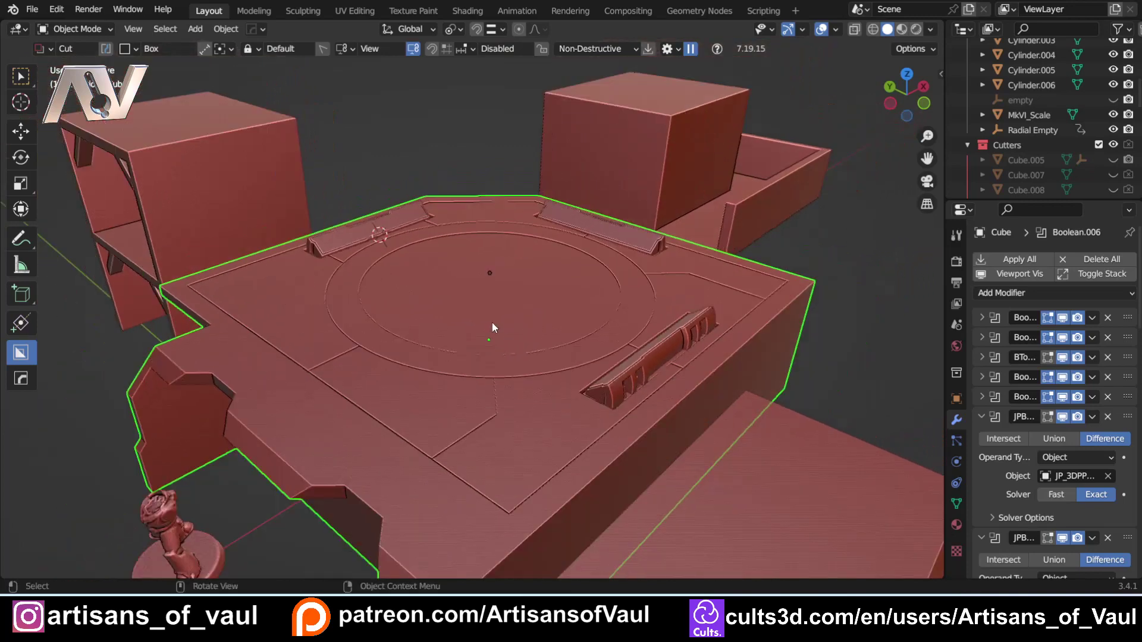
{"action": "middle_click_drag", "start_coordinate": [413, 380], "coordinate": [361, 367]}
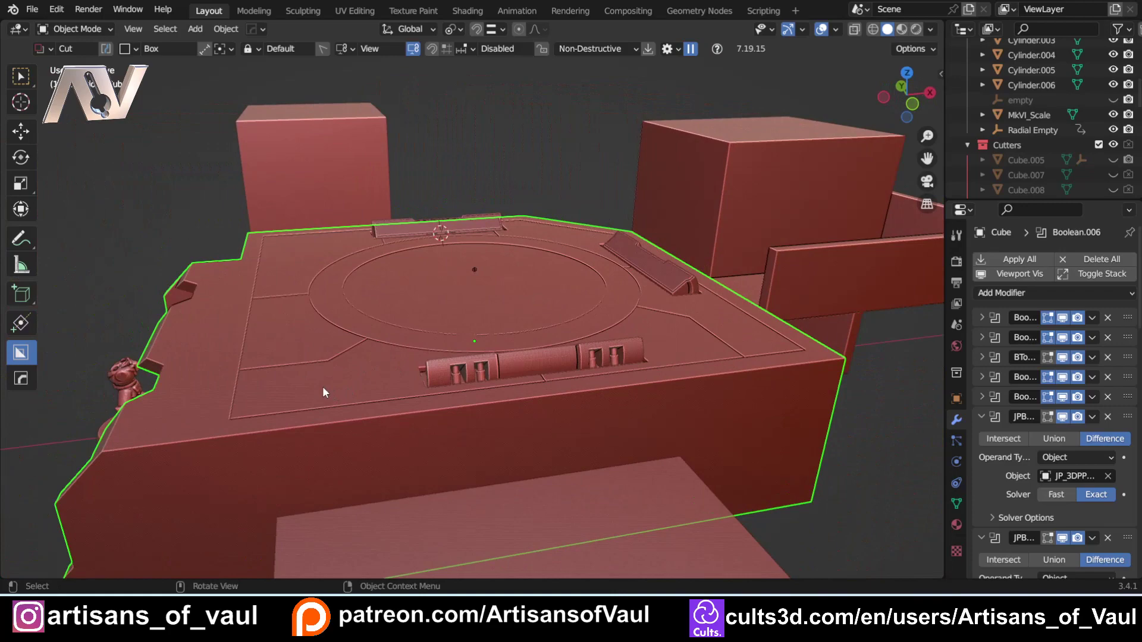
{"action": "middle_click_drag", "start_coordinate": [261, 391], "coordinate": [355, 395]}
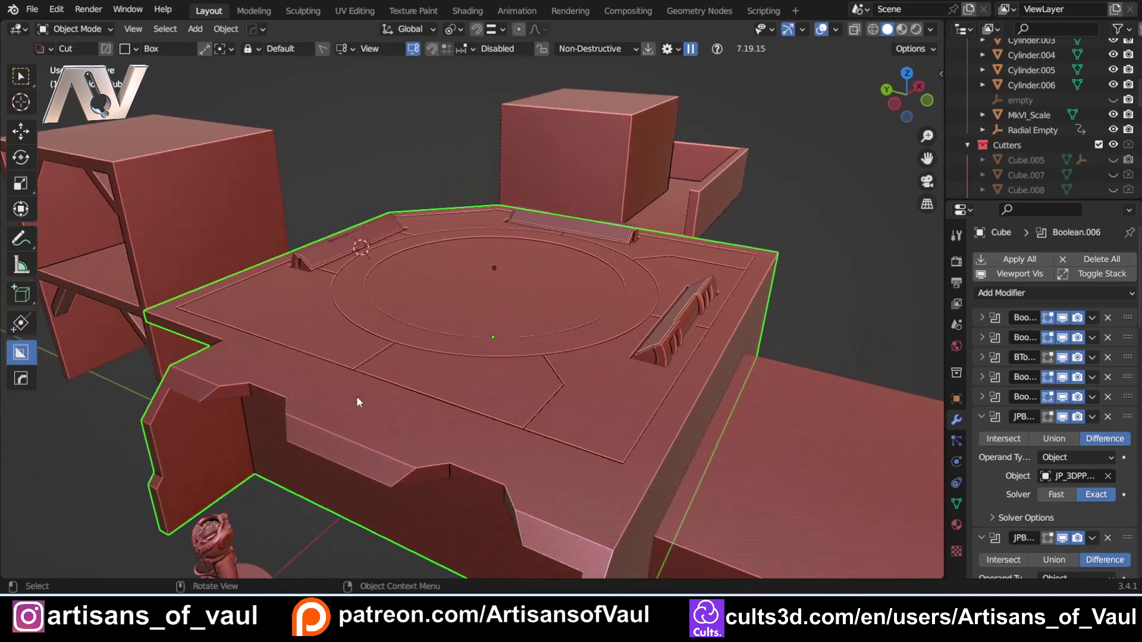